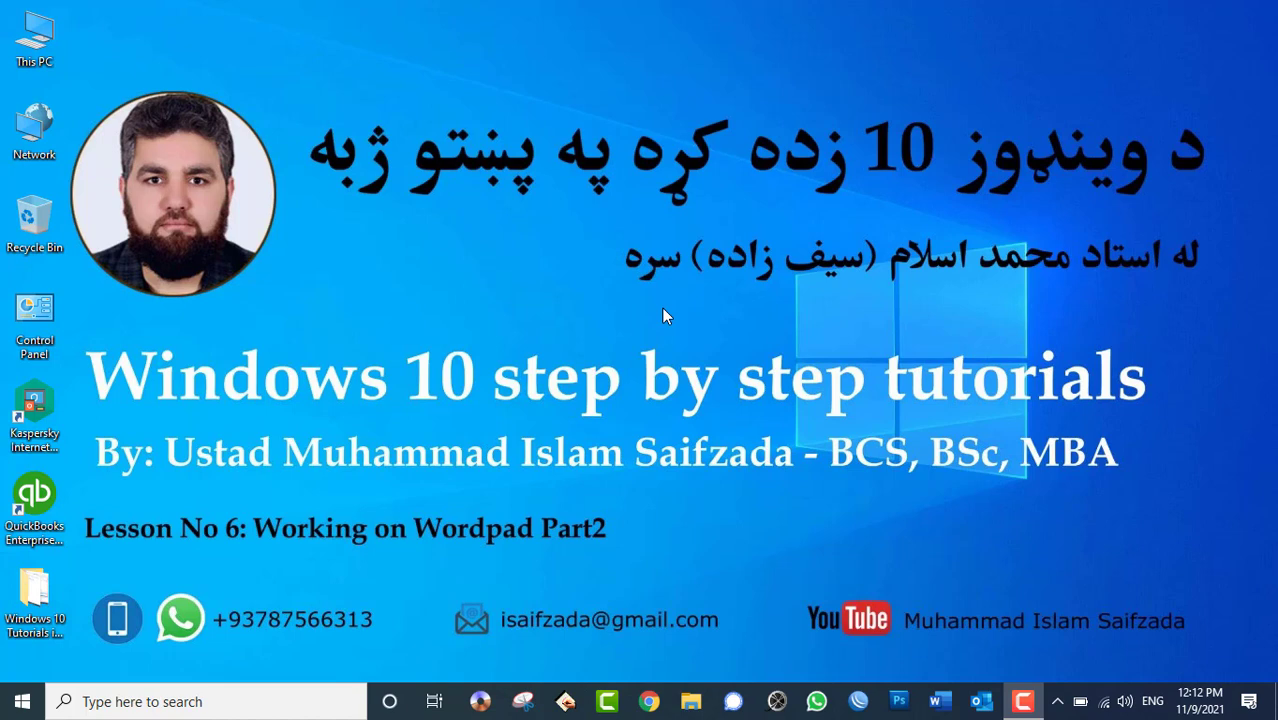
Step: Launch WordPad from the Run box with the command wordpad
{"action": "key", "text": "super+r"}
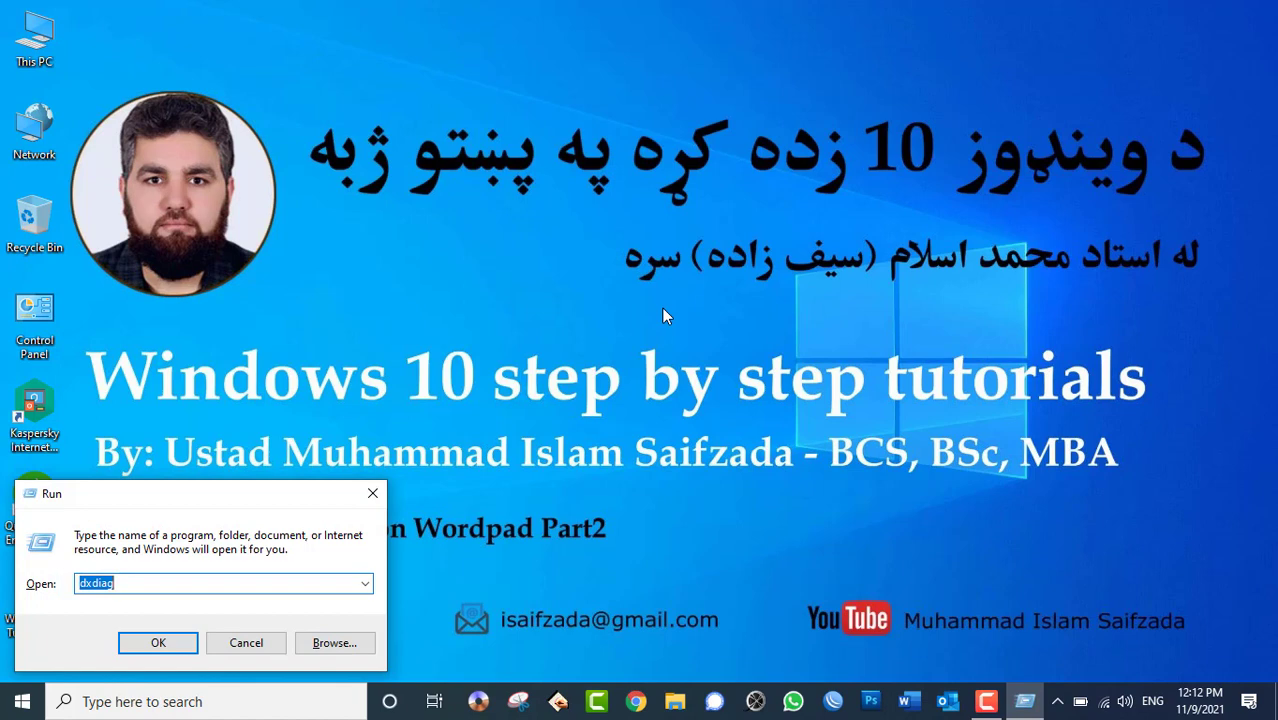
{"action": "type", "text": "wordpad"}
{"action": "key", "text": "Return"}
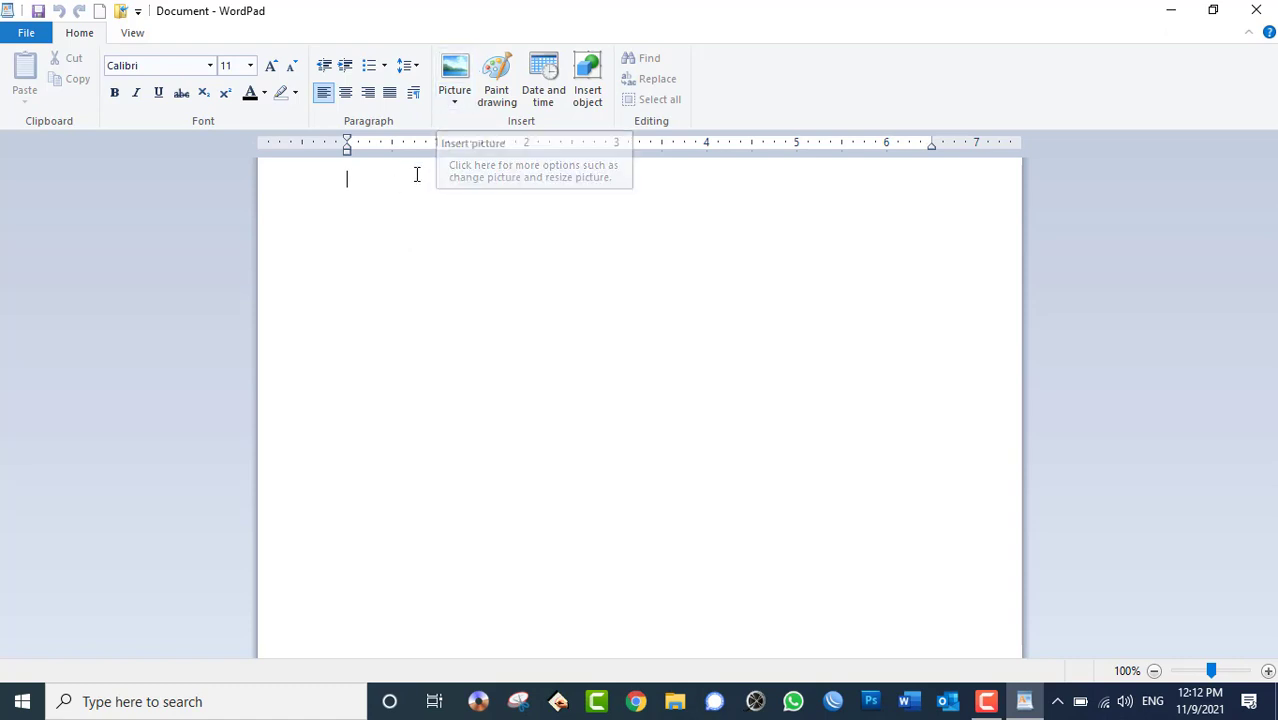
Step: Type the heading 'windows 10', make it bold at size 20, and move to the line below
{"action": "type", "text": "w"}
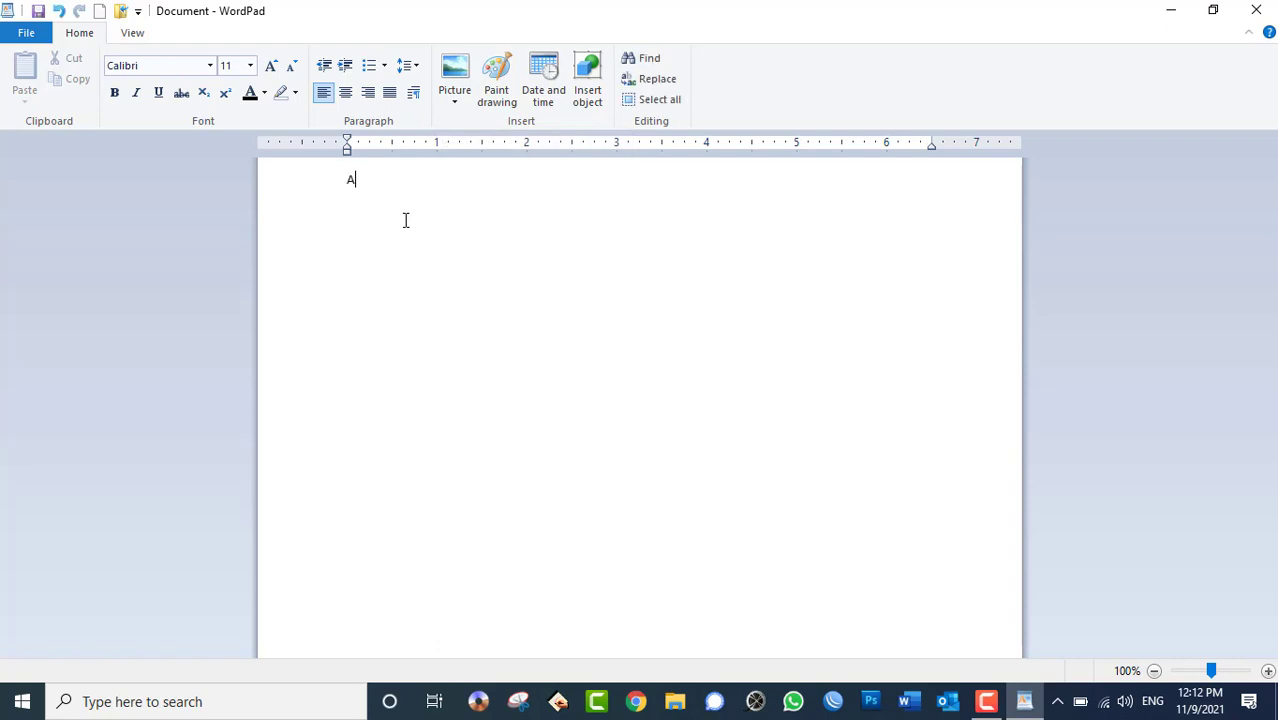
{"action": "type", "text": "w"}
{"action": "key", "text": "BackSpace"}
{"action": "key", "text": "BackSpace"}
{"action": "type", "text": "window"}
{"action": "type", "text": "s 10"}
{"action": "triple_click", "coordinate": [366, 181]}
{"action": "left_click", "coordinate": [114, 92]}
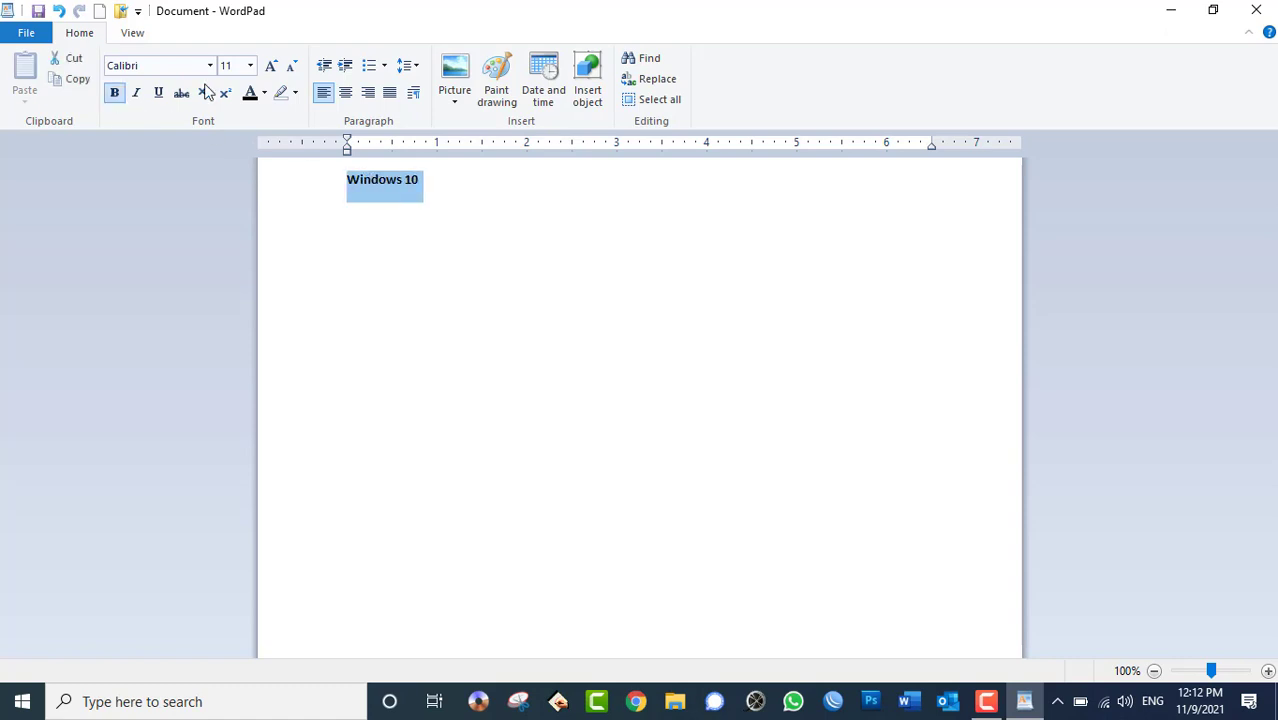
{"action": "left_click", "coordinate": [273, 65]}
{"action": "left_click", "coordinate": [273, 65]}
{"action": "left_click", "coordinate": [273, 65]}
{"action": "left_click", "coordinate": [273, 65]}
{"action": "left_click", "coordinate": [273, 65]}
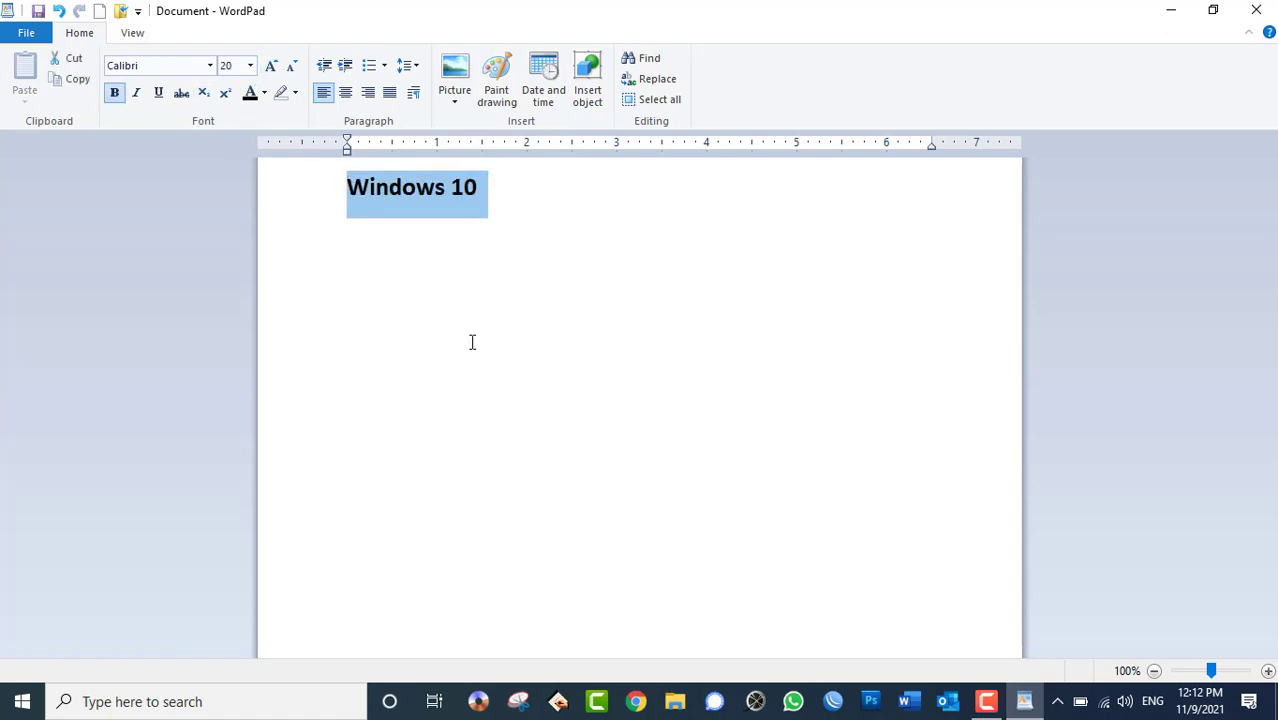
{"action": "left_click", "coordinate": [350, 230]}
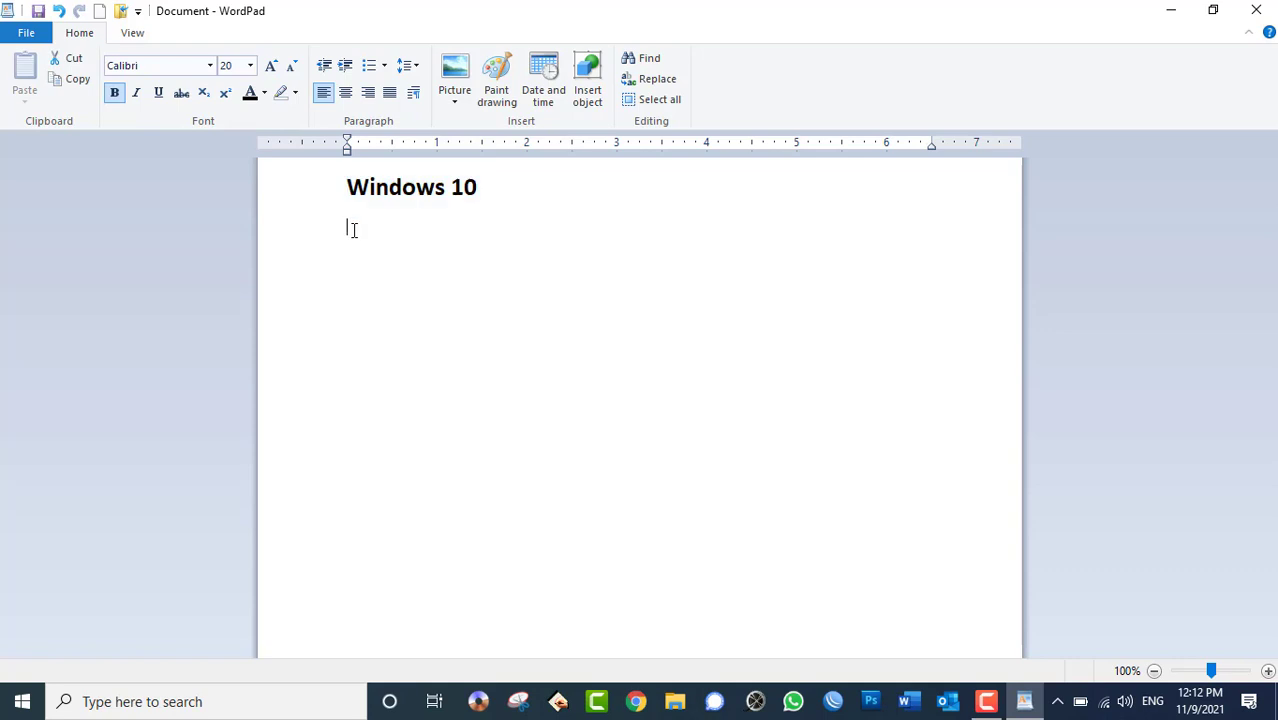
Step: Insert the Day2 picture from Desktop > tutorials > Images below the heading
{"action": "left_click", "coordinate": [448, 106]}
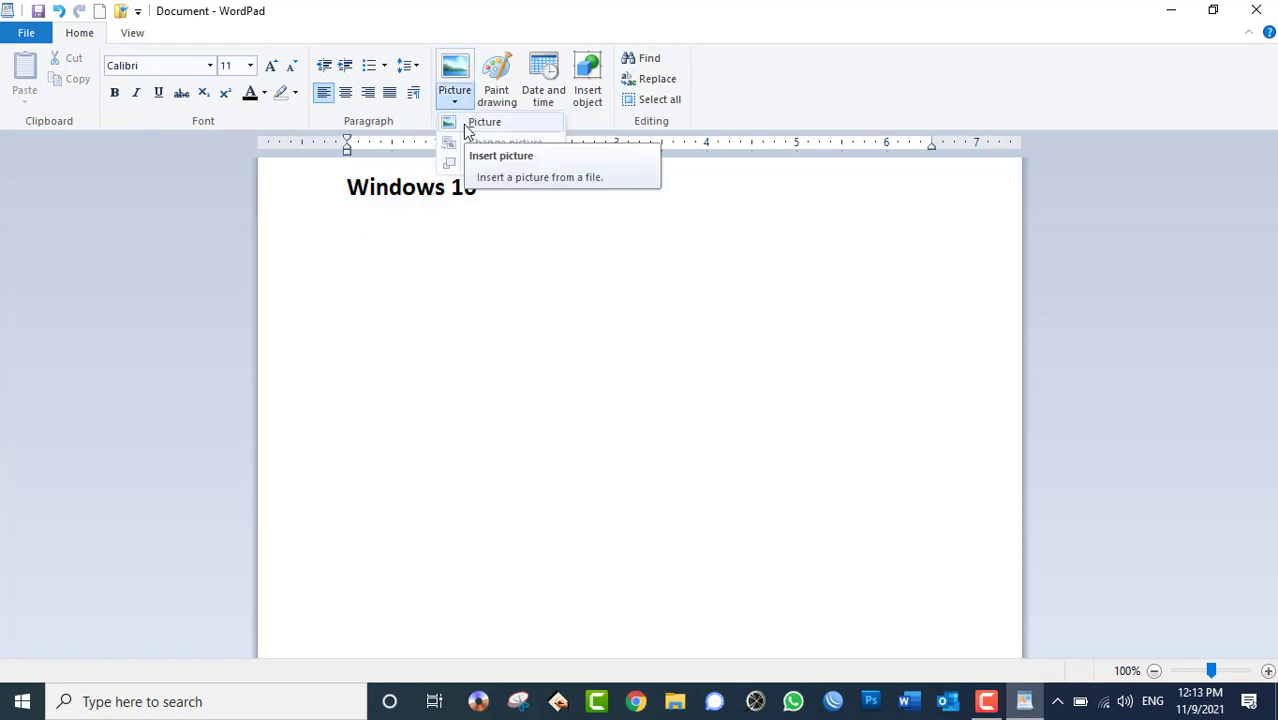
{"action": "left_click", "coordinate": [466, 124]}
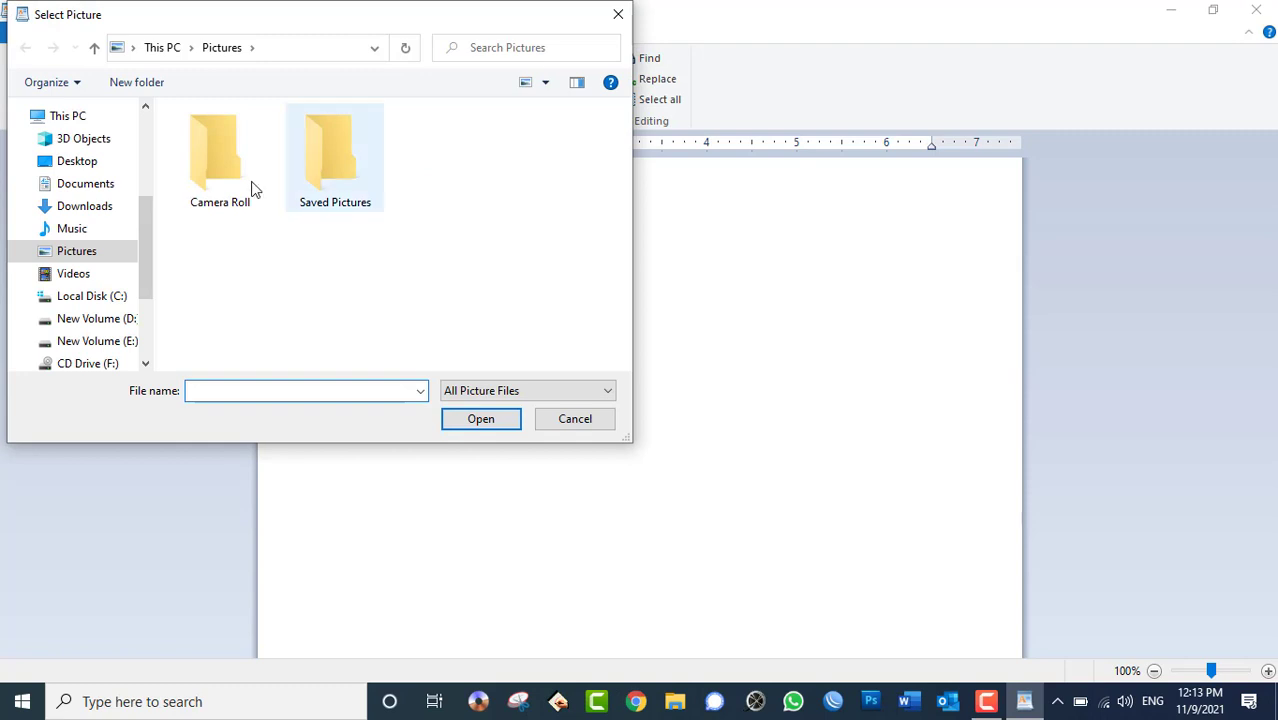
{"action": "left_click", "coordinate": [97, 140]}
{"action": "left_click", "coordinate": [104, 167]}
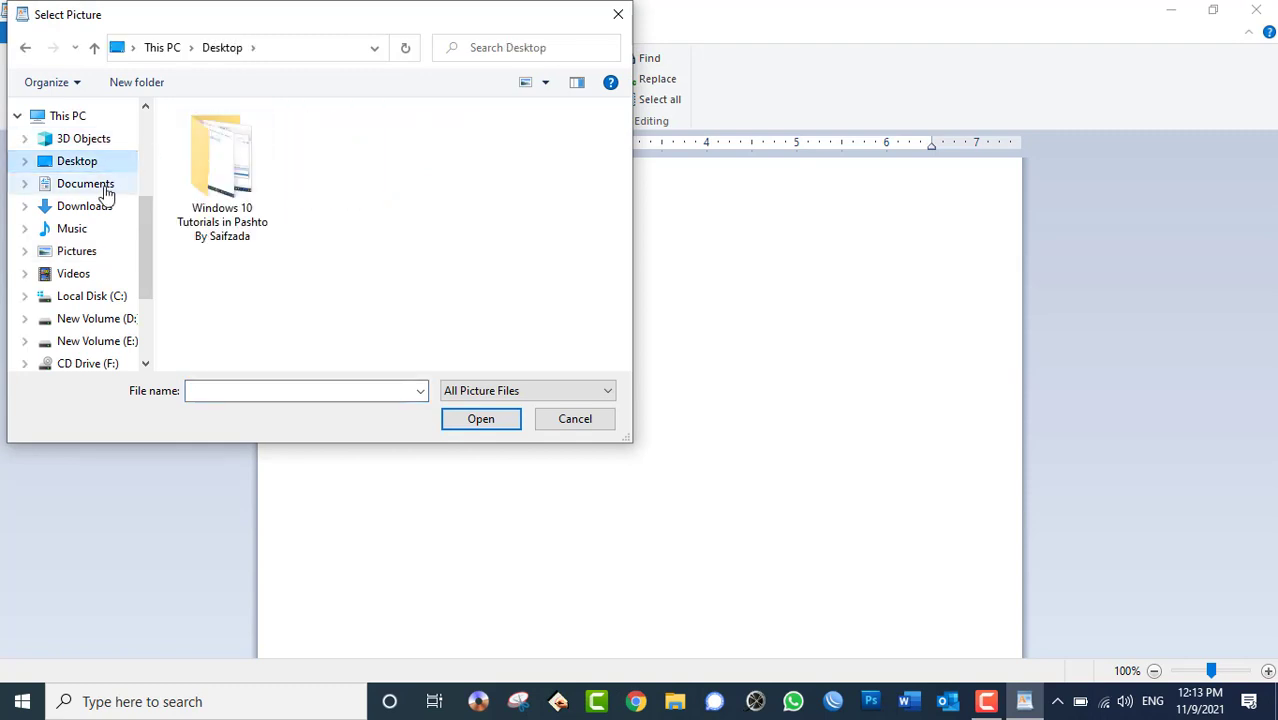
{"action": "left_click", "coordinate": [100, 186]}
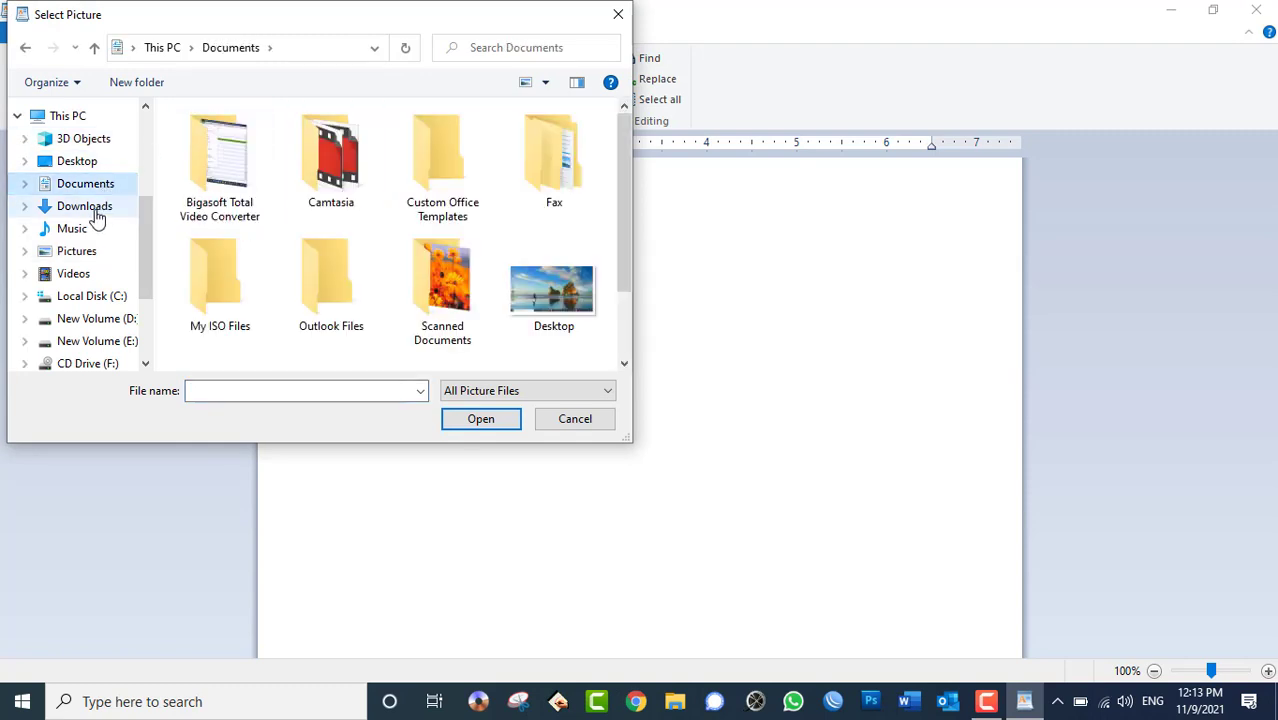
{"action": "left_click", "coordinate": [97, 161]}
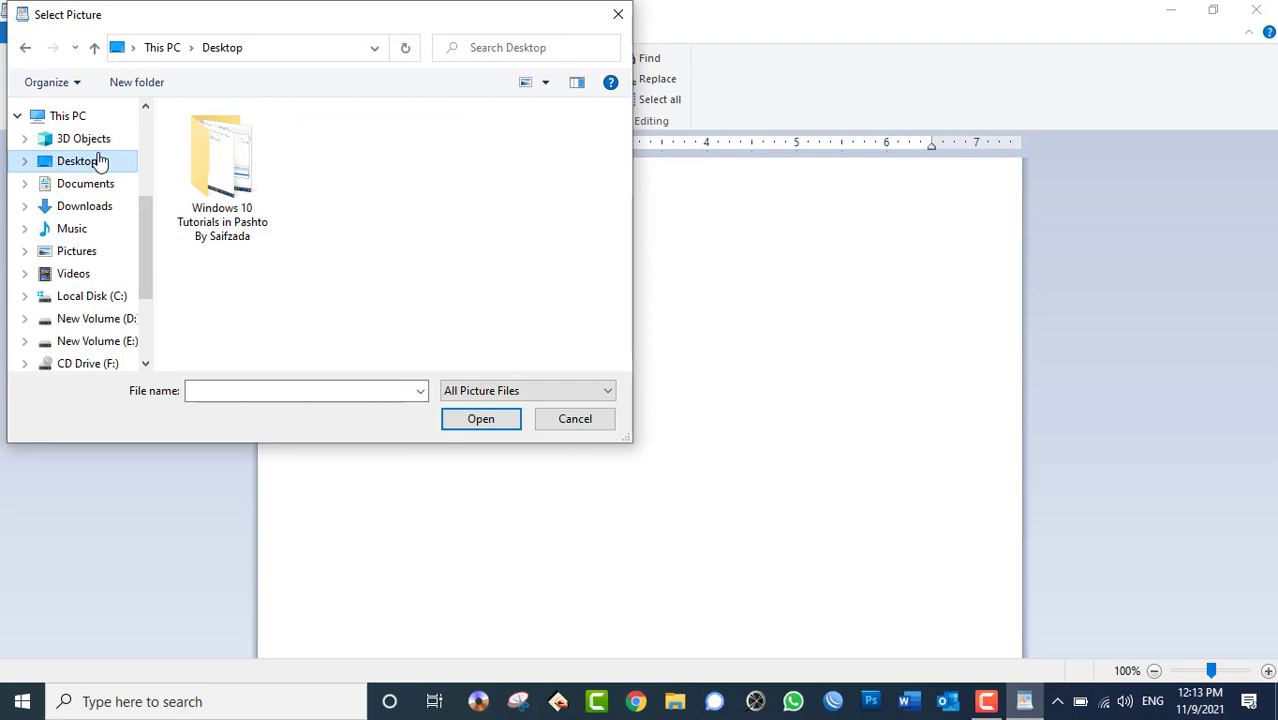
{"action": "double_click", "coordinate": [240, 180]}
{"action": "left_click", "coordinate": [248, 180]}
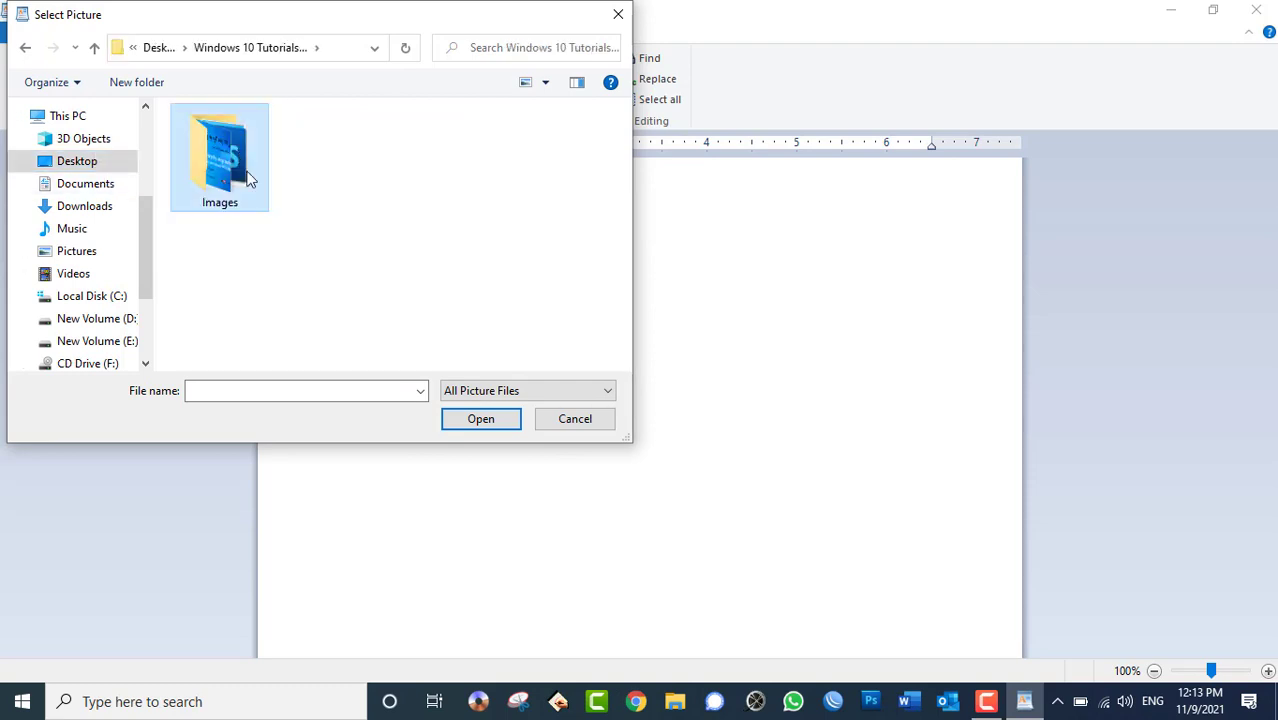
{"action": "double_click", "coordinate": [248, 179]}
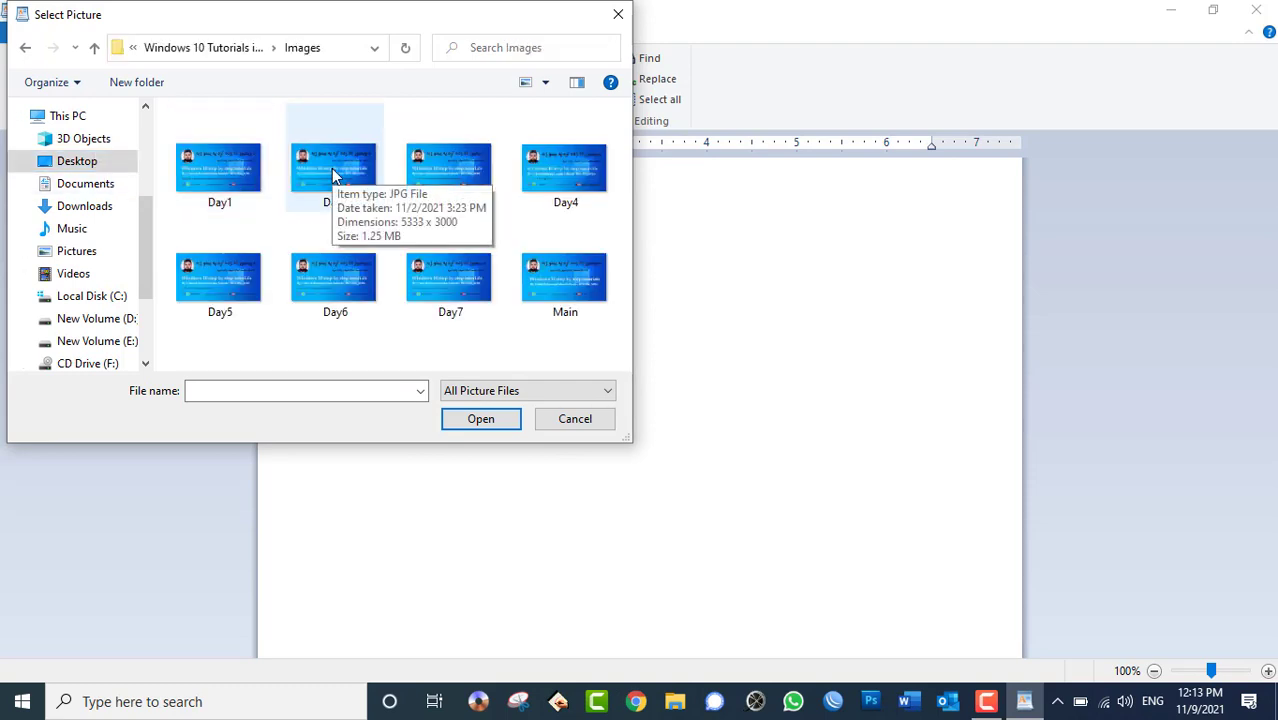
{"action": "left_click", "coordinate": [333, 175]}
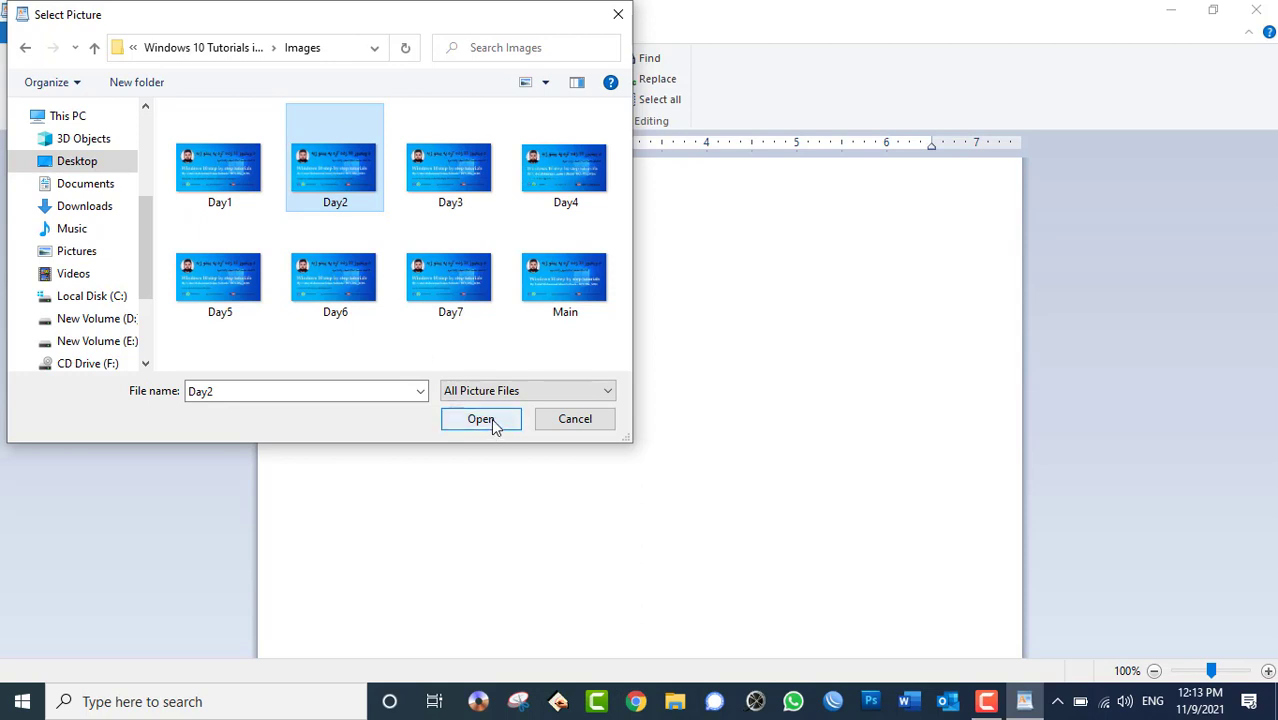
{"action": "left_click", "coordinate": [478, 418]}
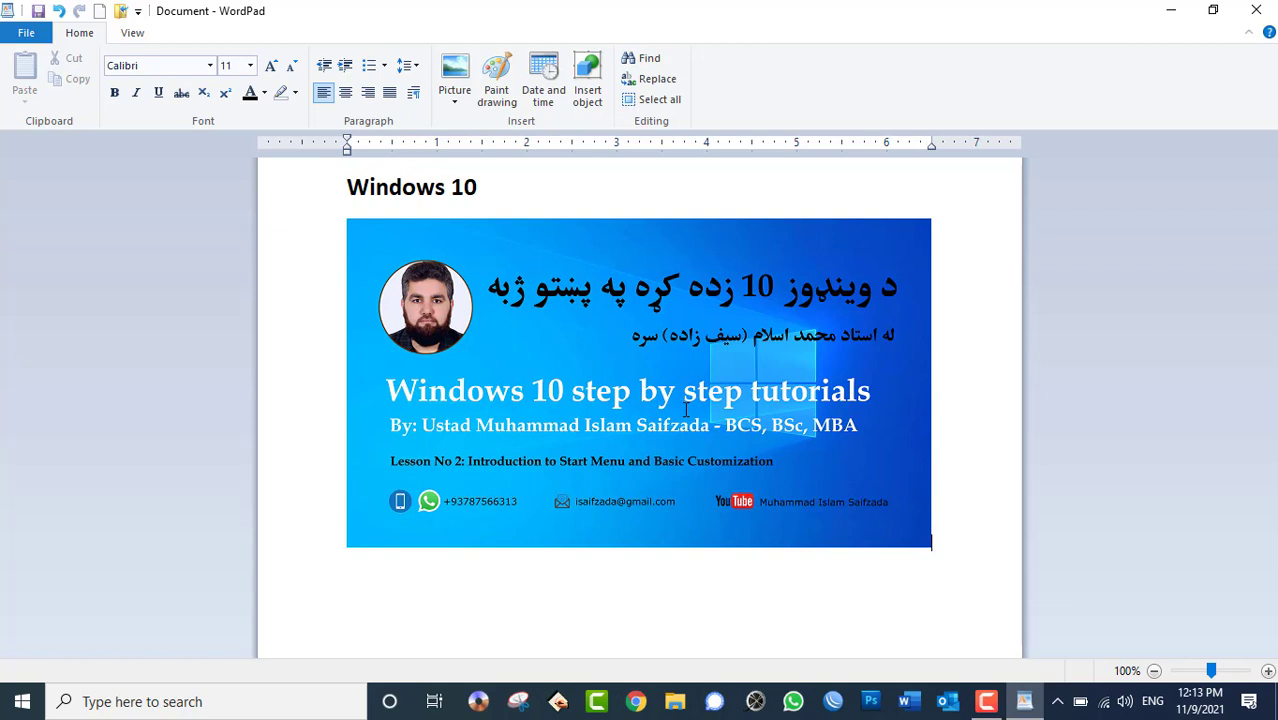
Step: Resize the Day2 banner picture to about 40% with a corner handle, keeping its proportions
{"action": "left_click", "coordinate": [655, 226]}
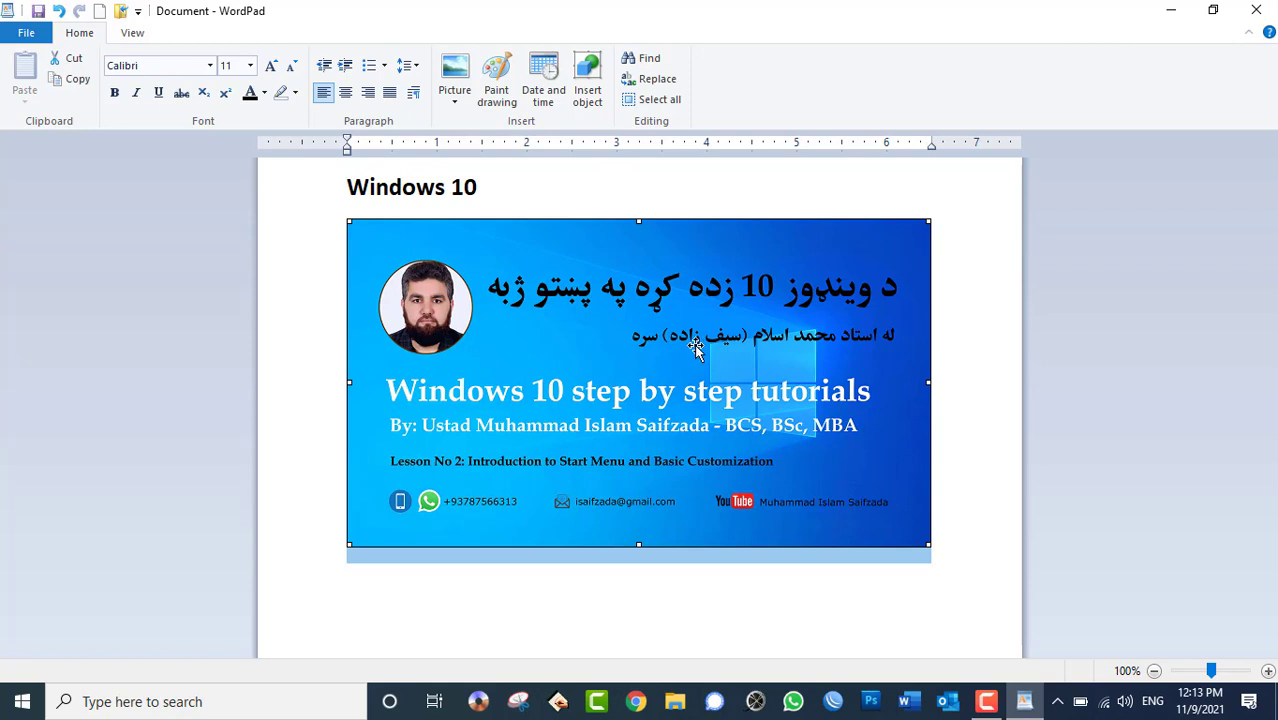
{"action": "left_click", "coordinate": [762, 189]}
{"action": "left_click", "coordinate": [754, 281]}
{"action": "mouse_move", "coordinate": [925, 225]}
{"action": "left_mouse_down"}
{"action": "mouse_move", "coordinate": [550, 396]}
{"action": "mouse_move", "coordinate": [487, 358]}
{"action": "mouse_move", "coordinate": [352, 446]}
{"action": "left_mouse_up"}
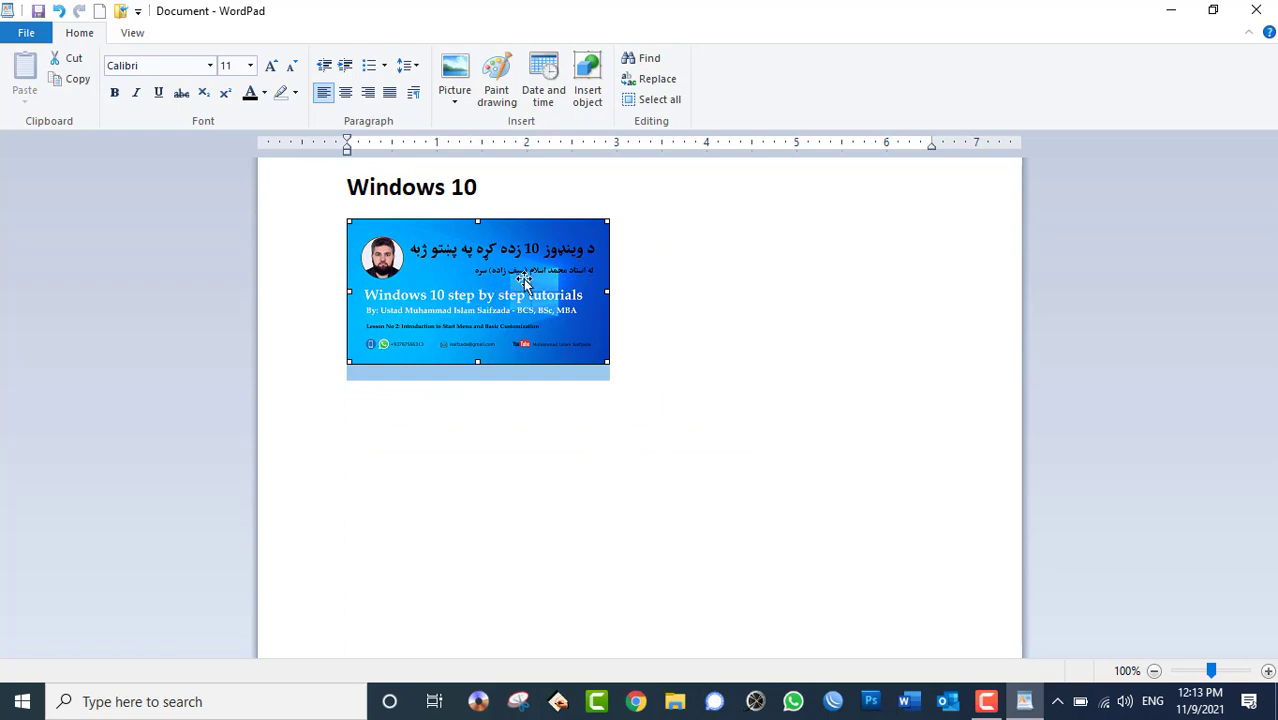
{"action": "left_click", "coordinate": [644, 348]}
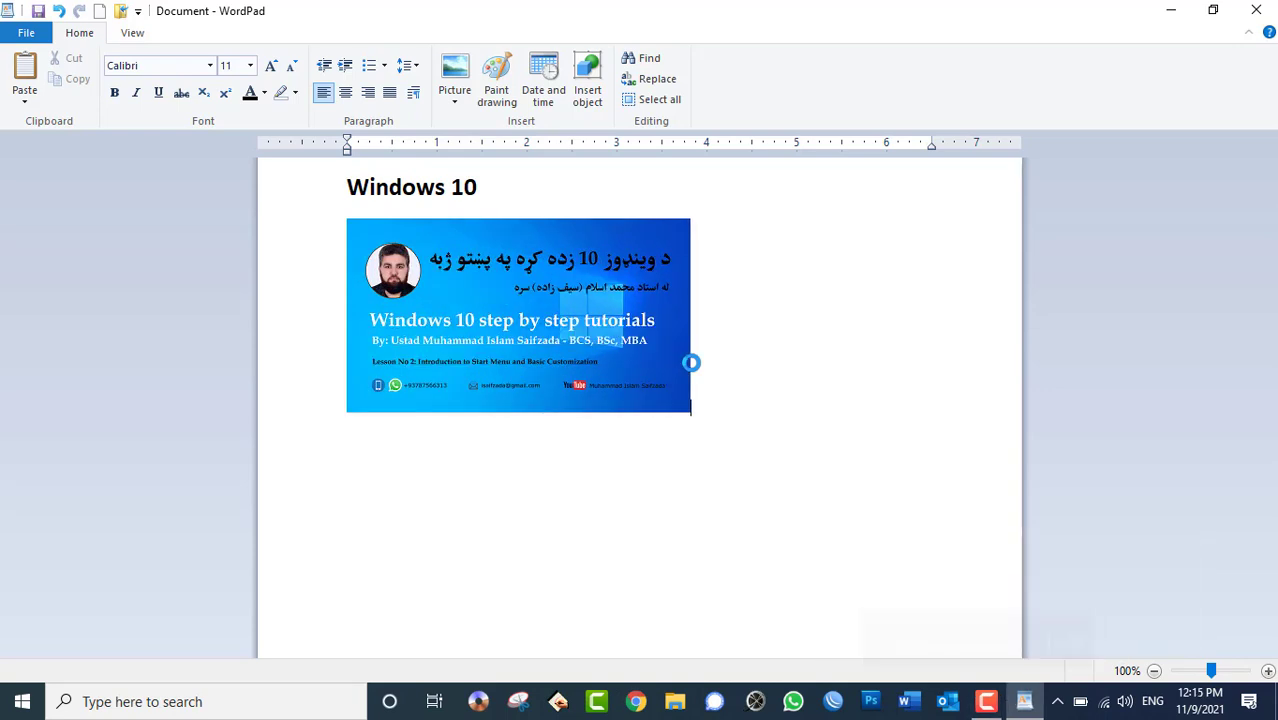
{"action": "left_click", "coordinate": [592, 240]}
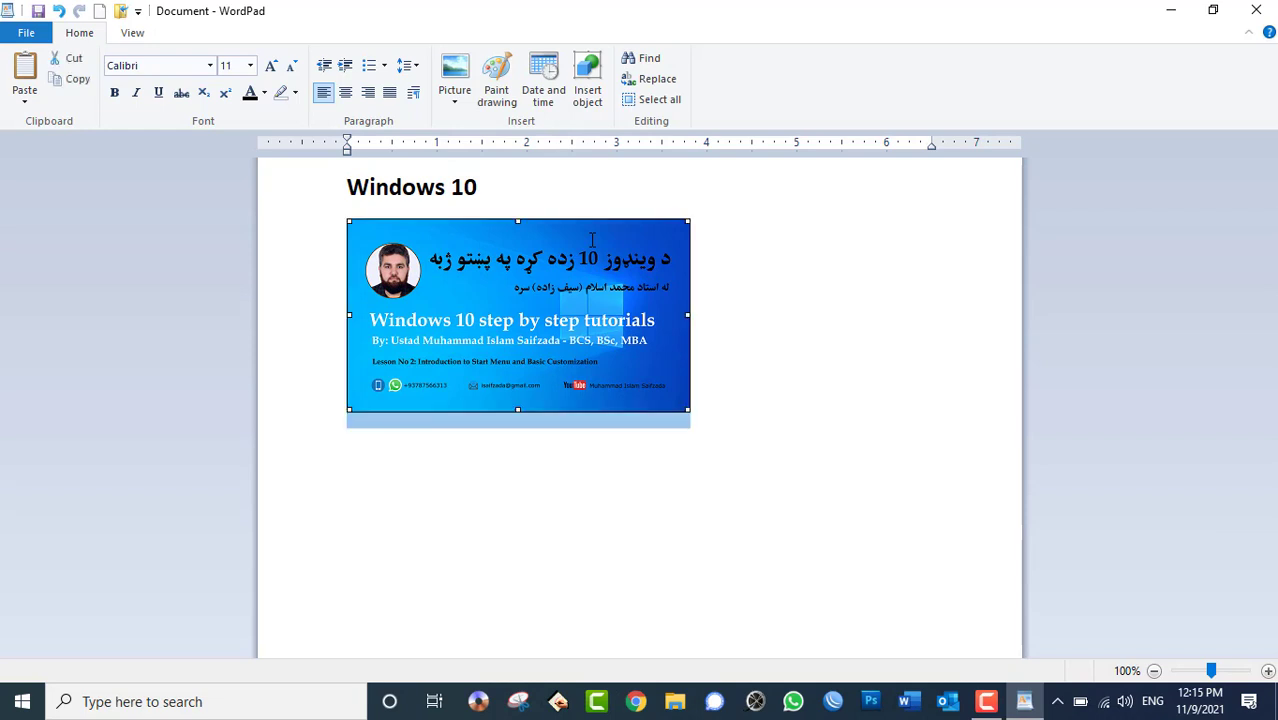
{"action": "left_click", "coordinate": [730, 345]}
{"action": "left_click", "coordinate": [568, 316]}
{"action": "left_click", "coordinate": [737, 366]}
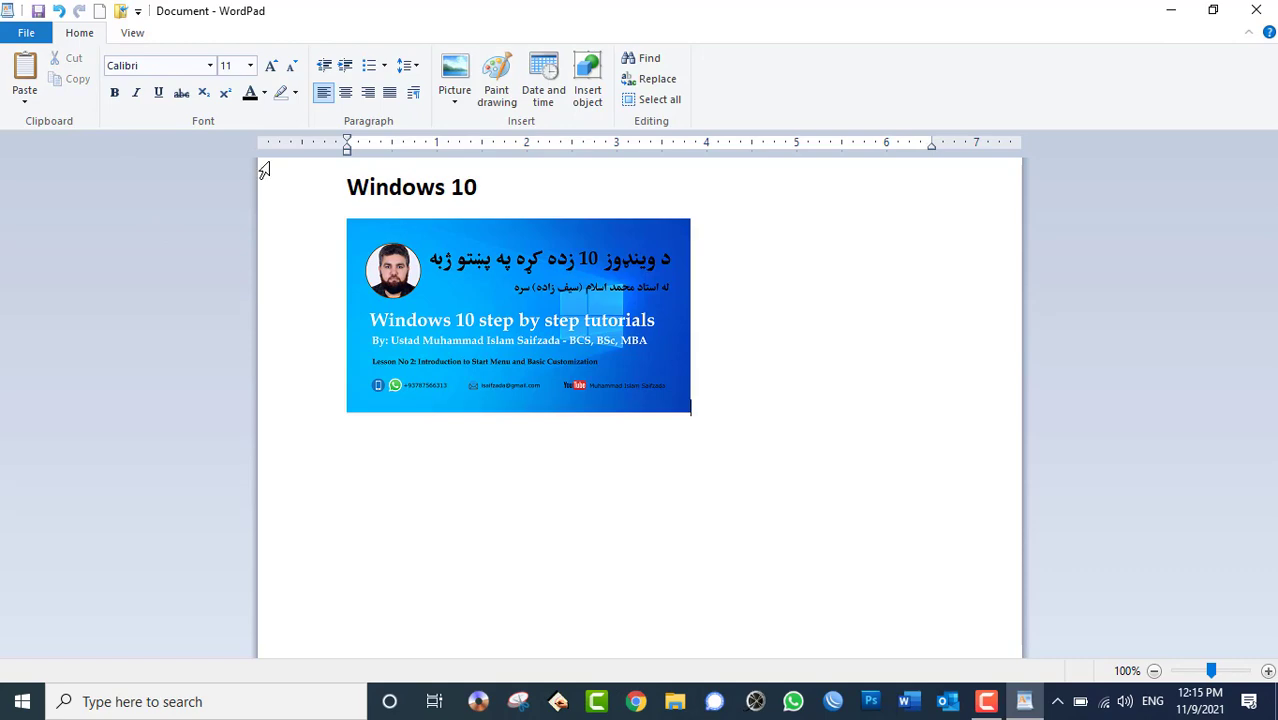
Step: Insert the Day4 Lesson 4 picture and shrink it to about 200x112
{"action": "left_click", "coordinate": [454, 98]}
{"action": "left_click", "coordinate": [482, 120]}
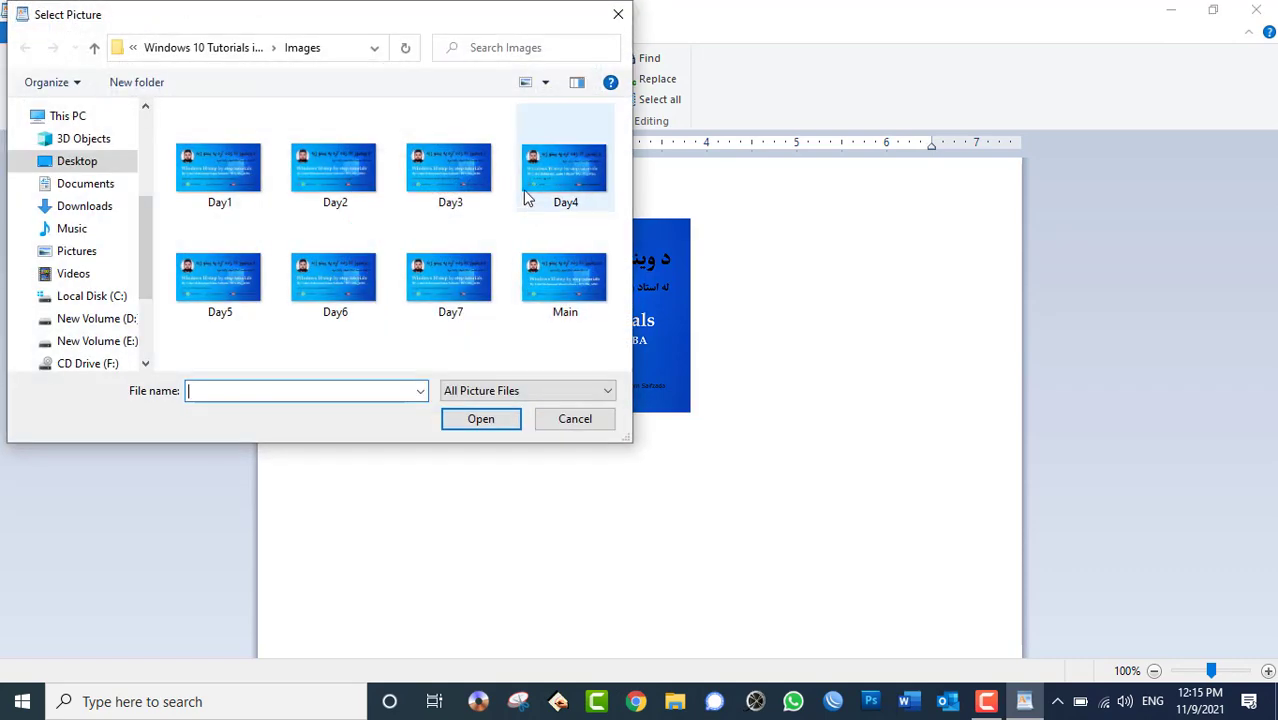
{"action": "double_click", "coordinate": [528, 198]}
{"action": "left_click", "coordinate": [785, 335]}
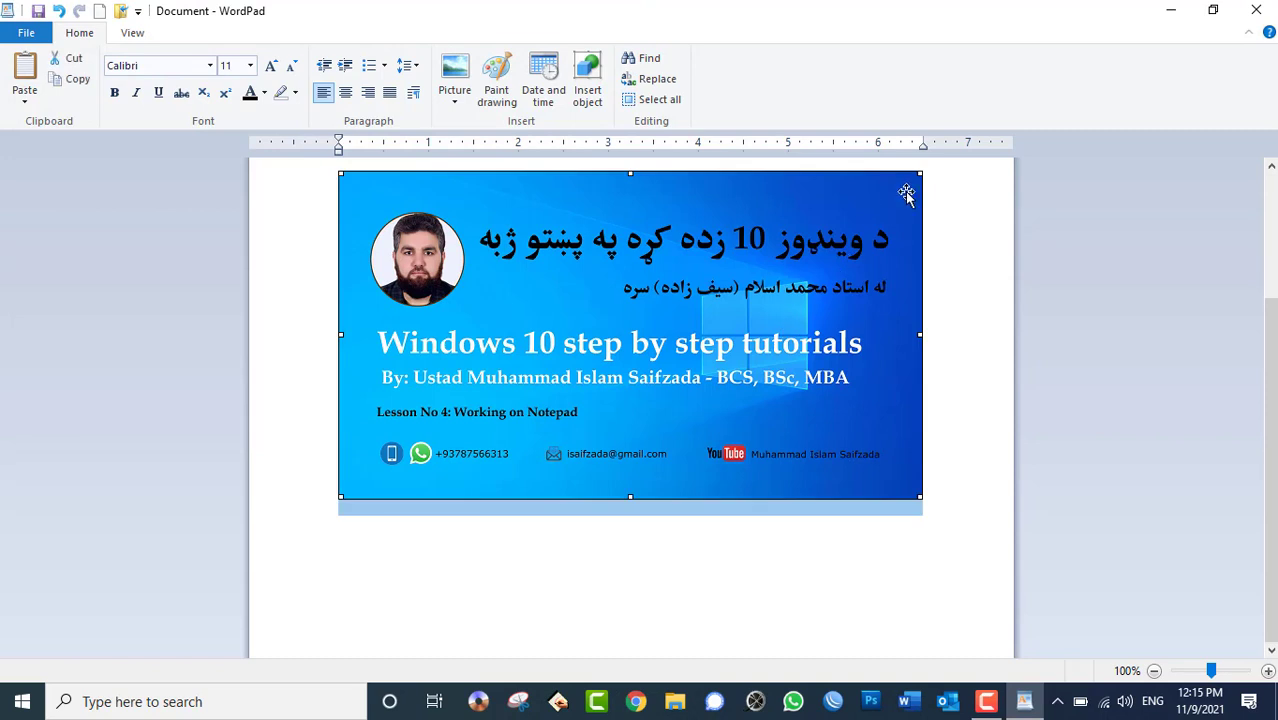
{"action": "left_click_drag", "start_coordinate": [922, 172], "coordinate": [758, 264]}
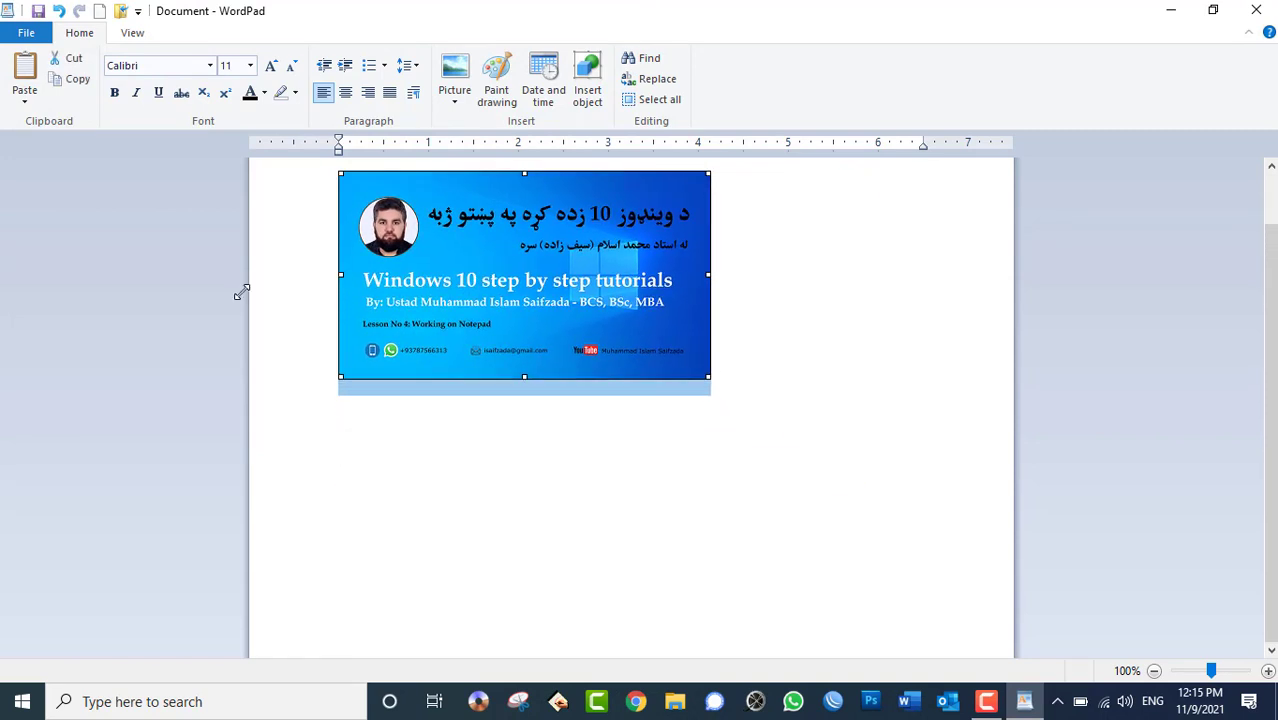
{"action": "scroll", "coordinate": [584, 322], "scroll_direction": "up", "scroll_amount": 5}
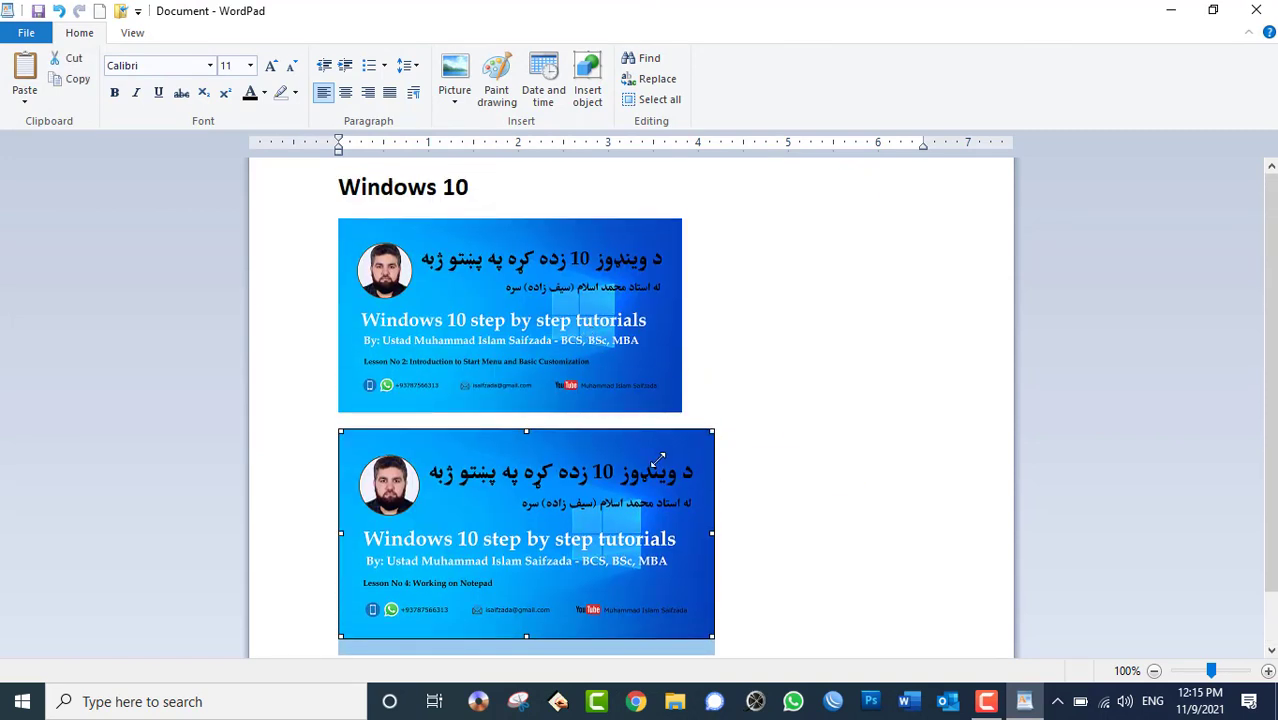
{"action": "left_click_drag", "start_coordinate": [712, 438], "coordinate": [546, 530]}
Step: Shrink the Lesson 2 picture to a similar size and move the lower picture beside it
{"action": "left_click", "coordinate": [684, 395]}
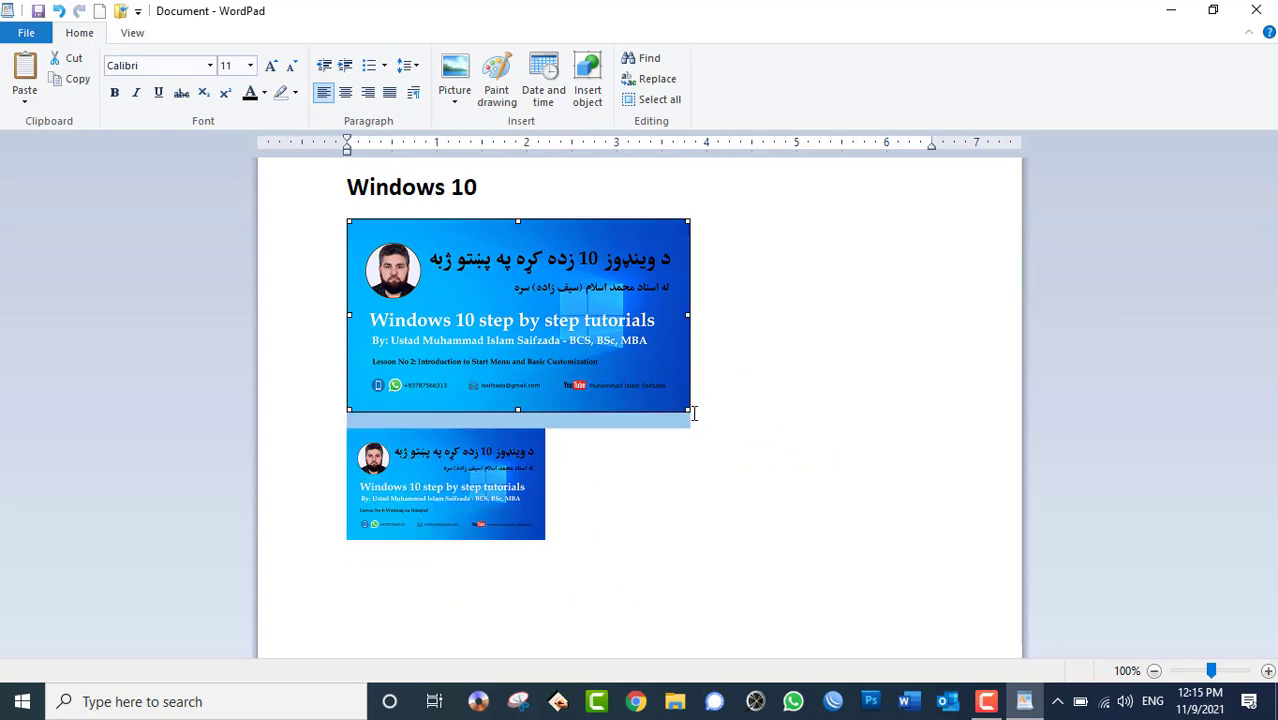
{"action": "left_click_drag", "start_coordinate": [689, 410], "coordinate": [531, 320]}
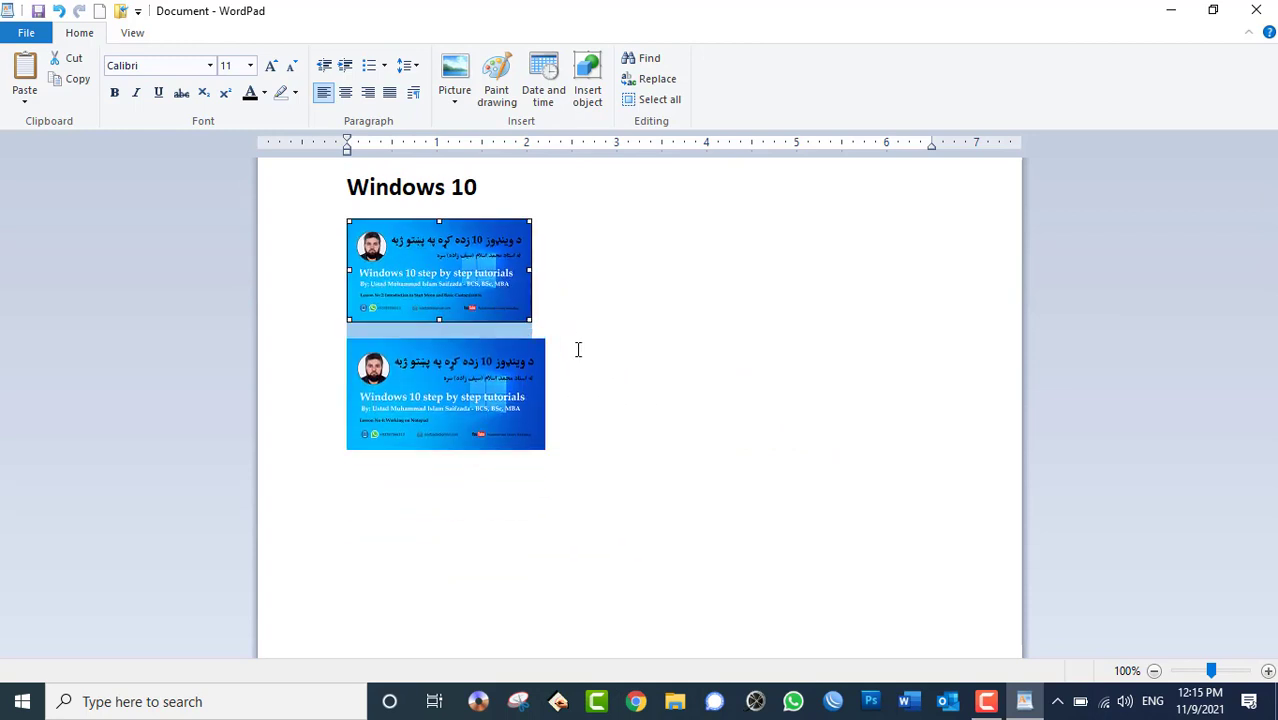
{"action": "left_click", "coordinate": [578, 349]}
{"action": "left_click", "coordinate": [570, 322]}
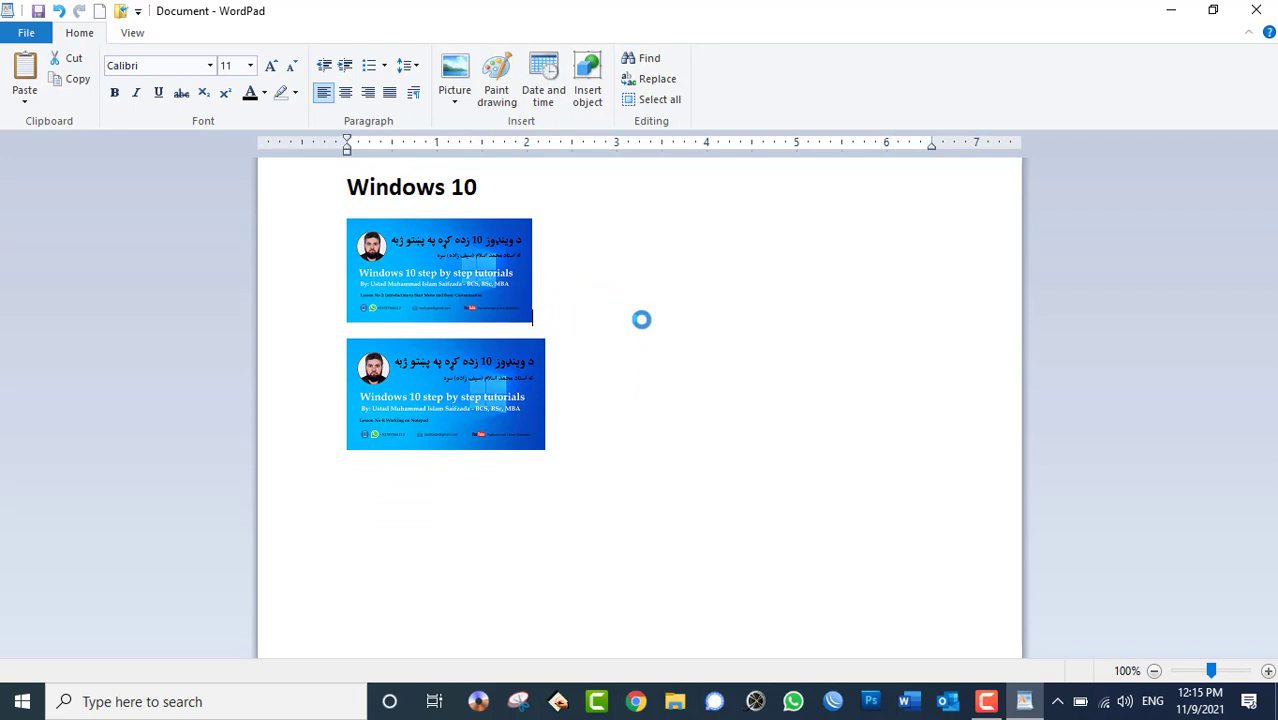
{"action": "left_click_drag", "start_coordinate": [487, 432], "coordinate": [539, 337]}
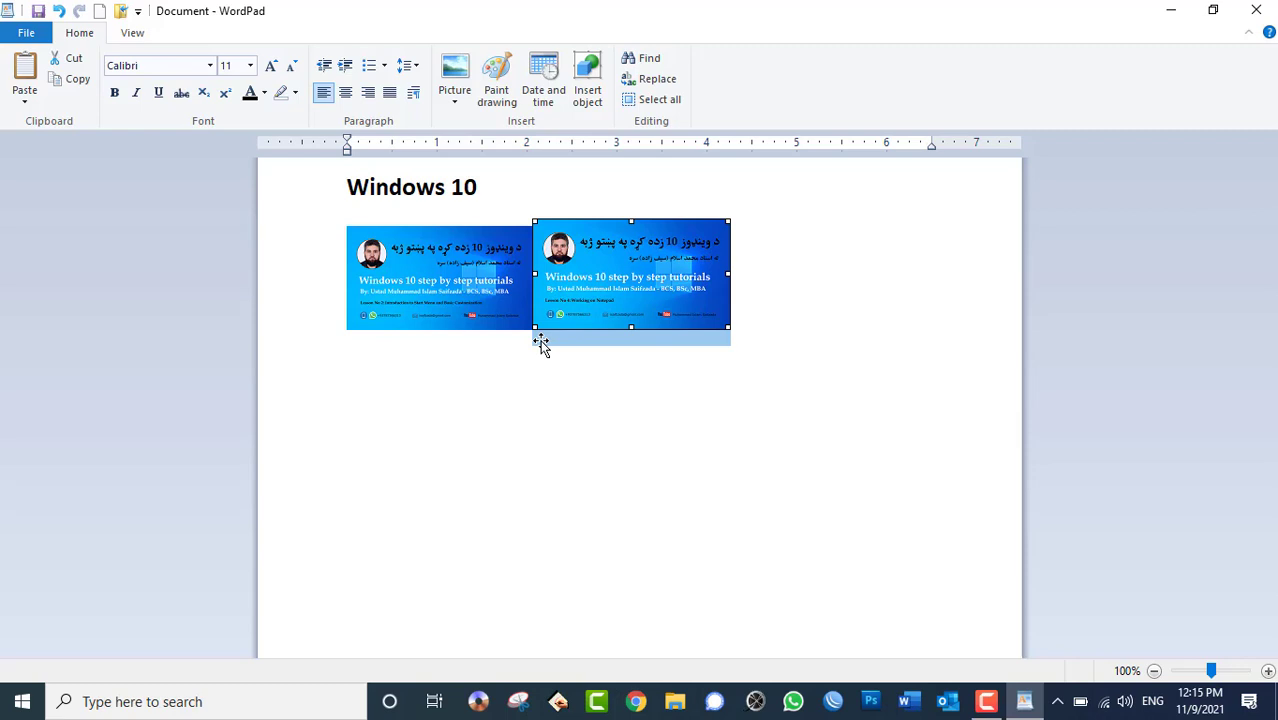
{"action": "left_click", "coordinate": [708, 375]}
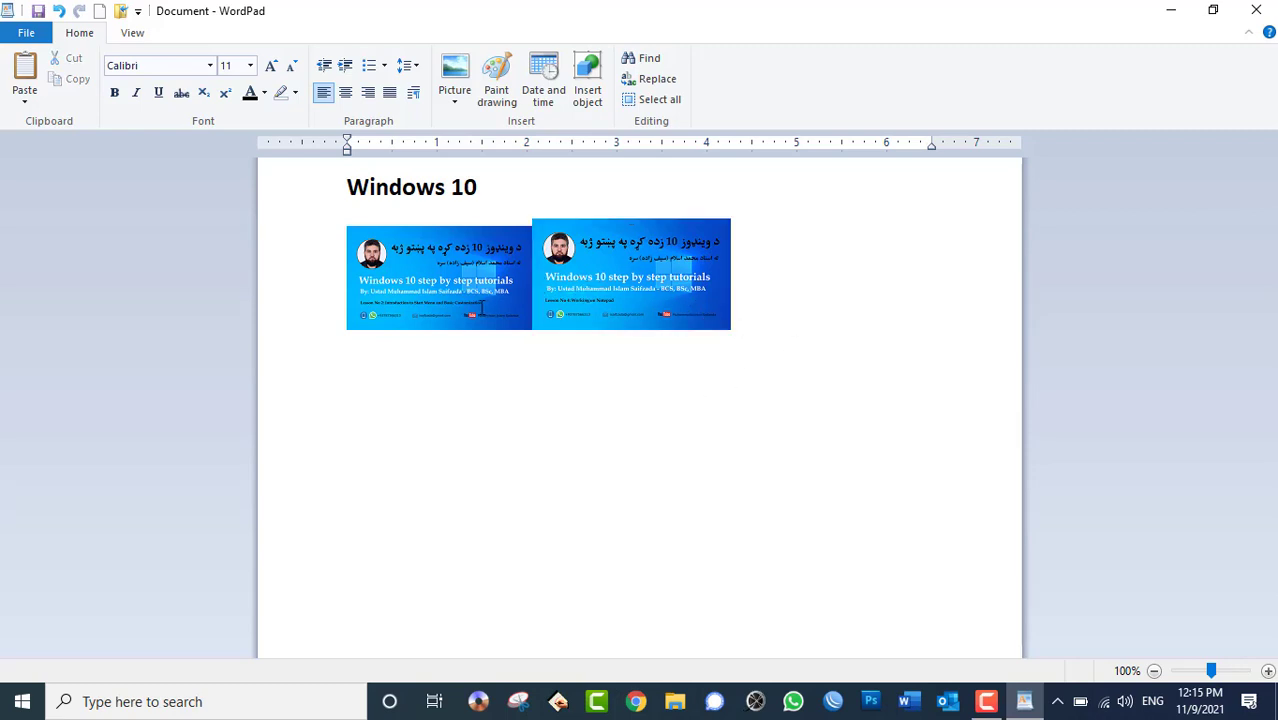
{"action": "left_click", "coordinate": [592, 312]}
Step: Delete the duplicate picture and enlarge the remaining banner from its corner
{"action": "key", "text": "Delete"}
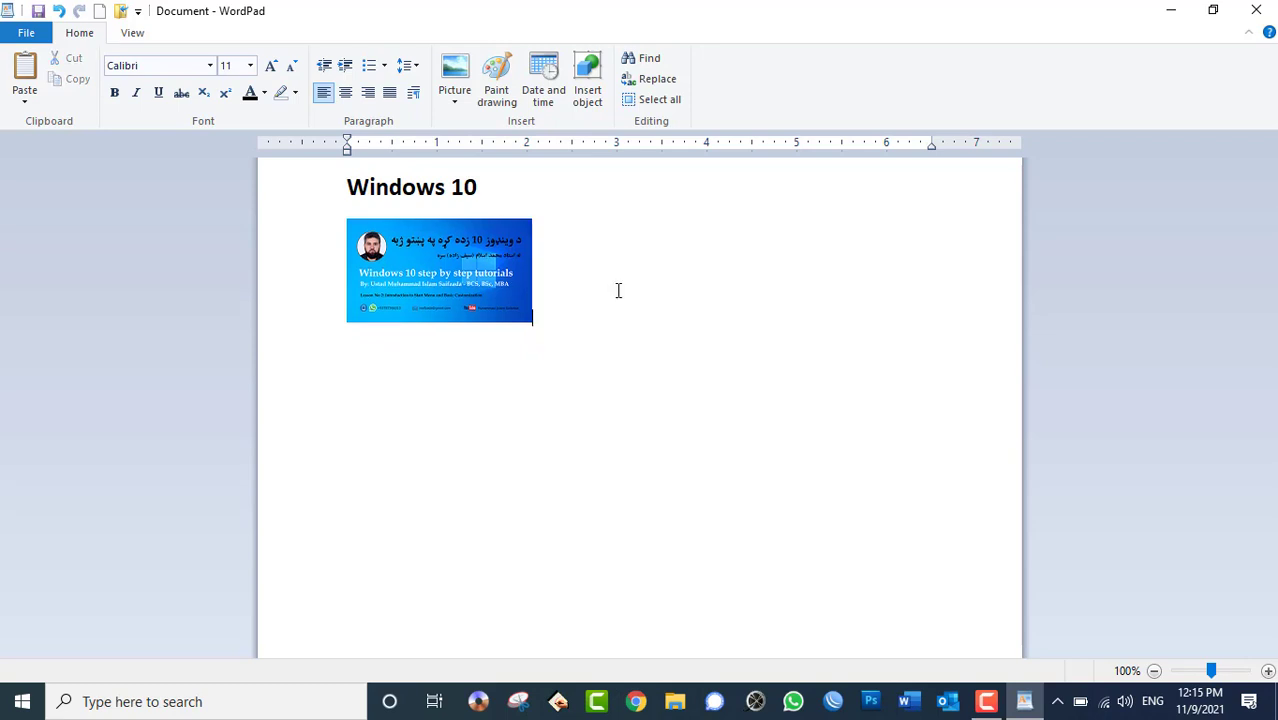
{"action": "left_click", "coordinate": [501, 276]}
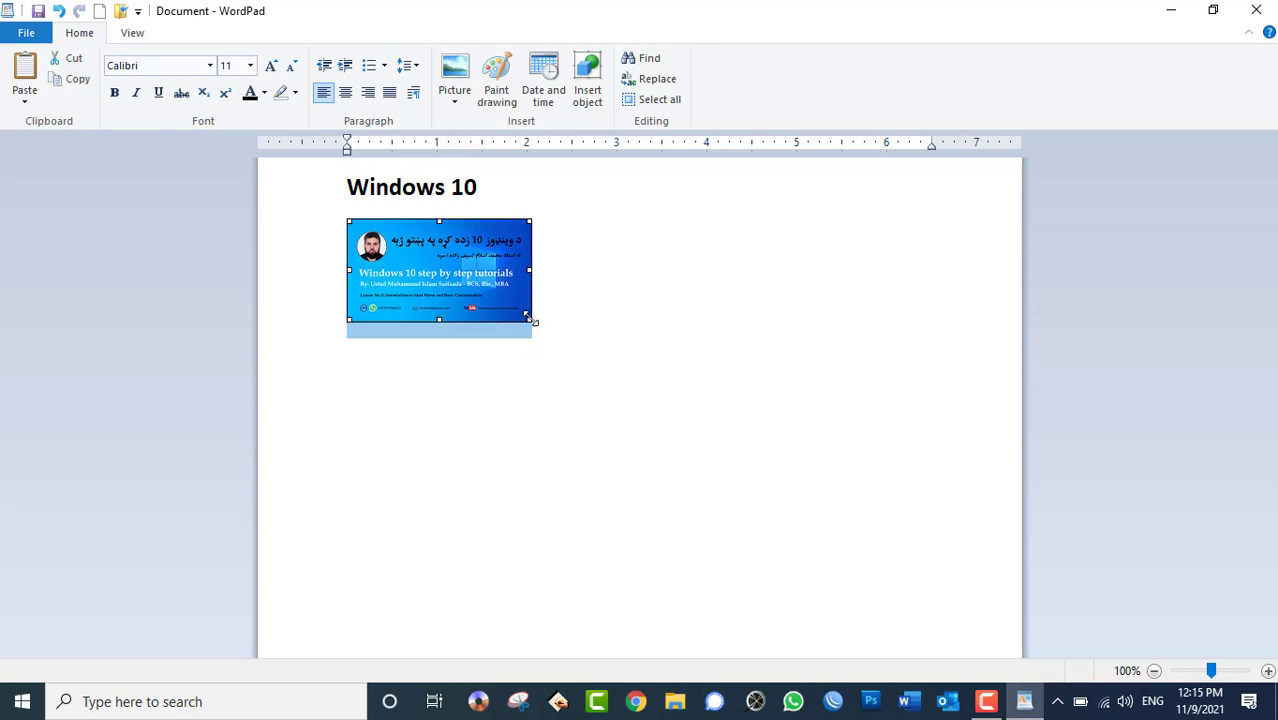
{"action": "left_click_drag", "start_coordinate": [531, 321], "coordinate": [660, 394]}
{"action": "left_click", "coordinate": [713, 342]}
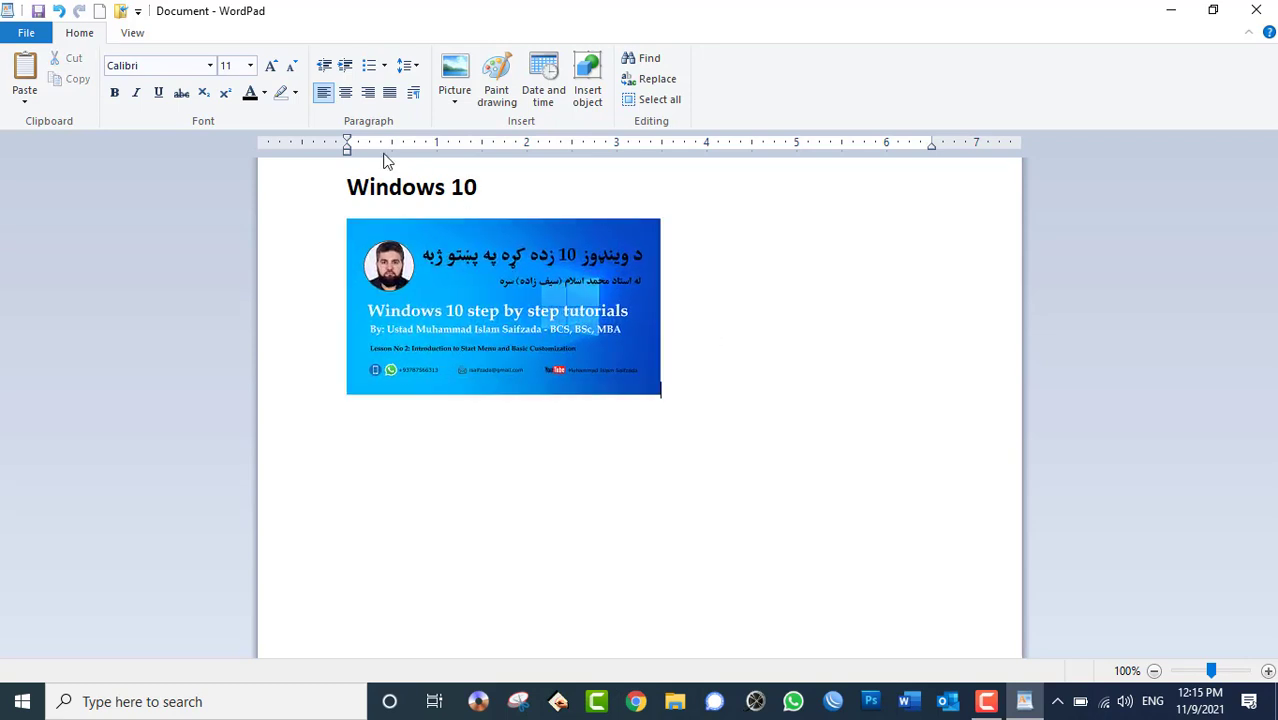
Step: Change the banner picture to the Desktop image from the Documents folder
{"action": "left_click", "coordinate": [455, 98]}
{"action": "left_click", "coordinate": [743, 283]}
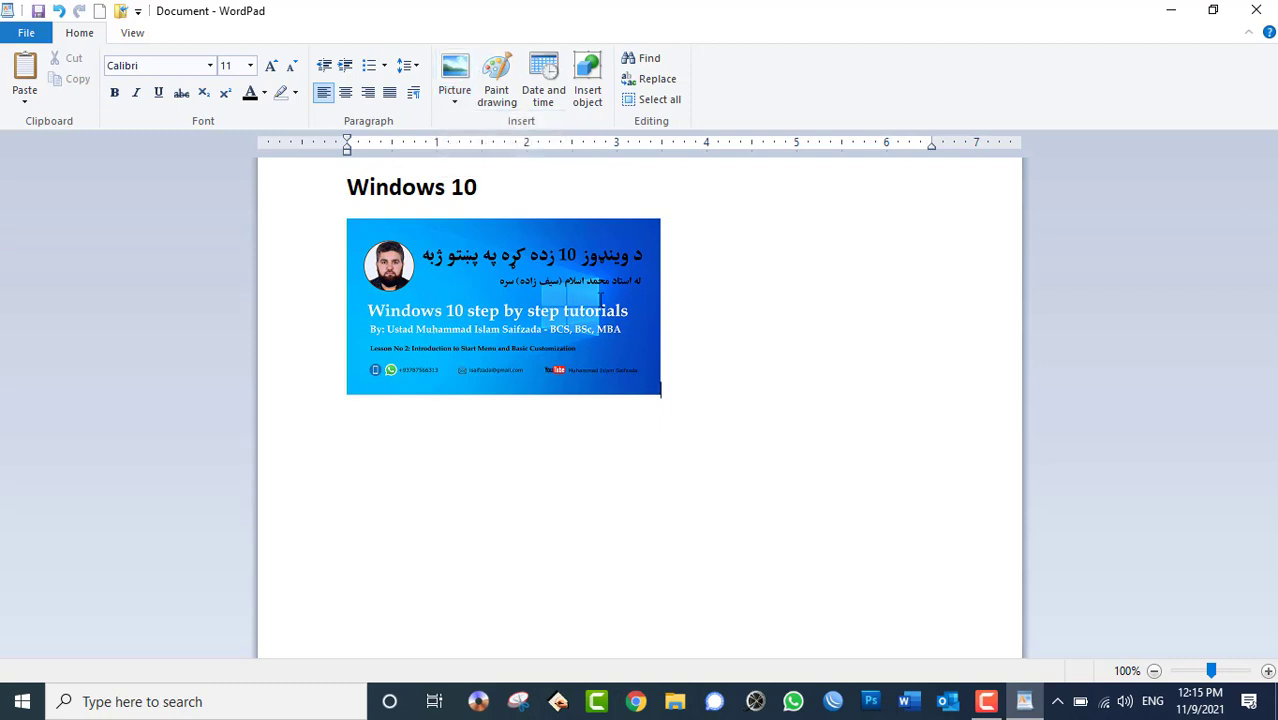
{"action": "key", "text": "shift+Left"}
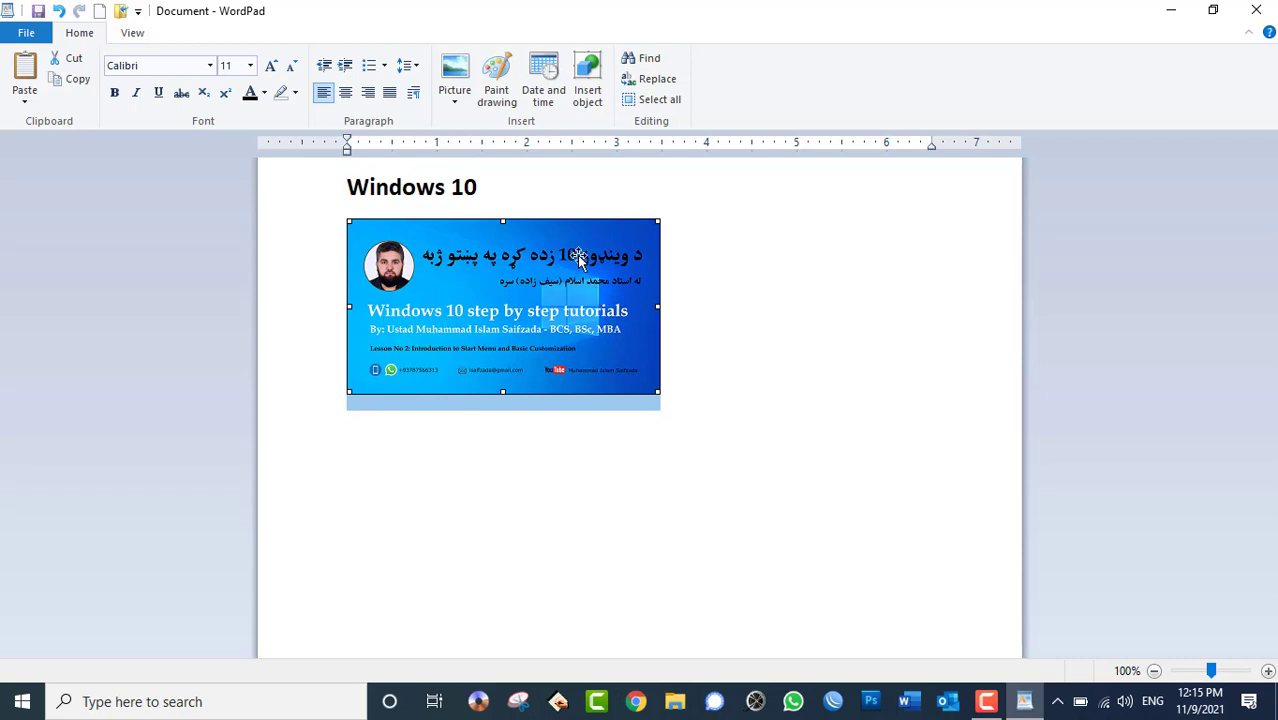
{"action": "left_click", "coordinate": [455, 98]}
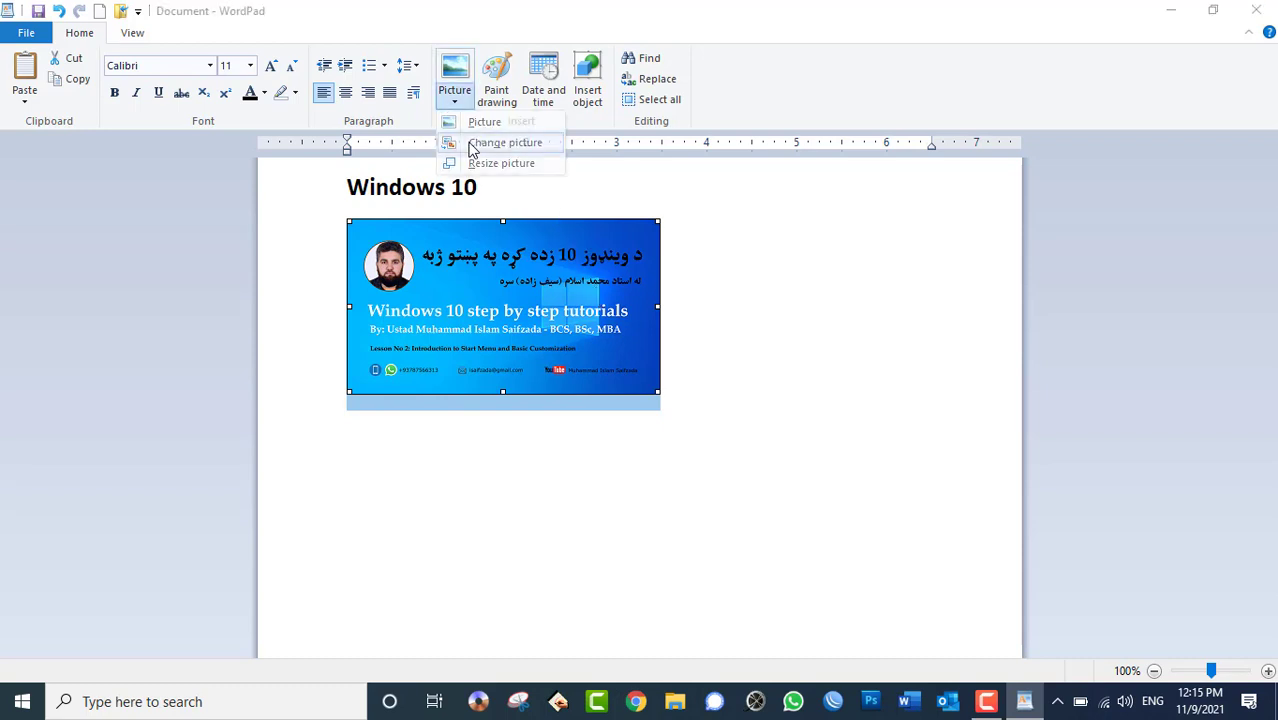
{"action": "left_click", "coordinate": [472, 145]}
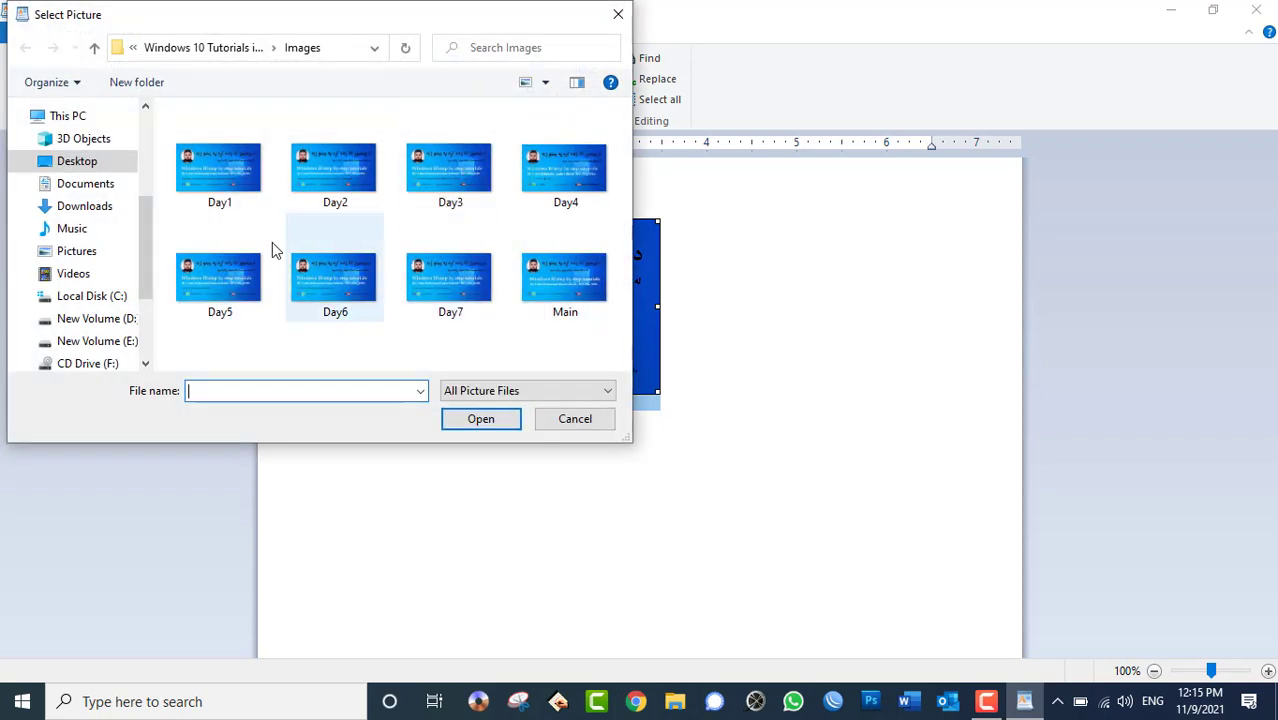
{"action": "left_click", "coordinate": [98, 185]}
{"action": "left_click", "coordinate": [548, 295]}
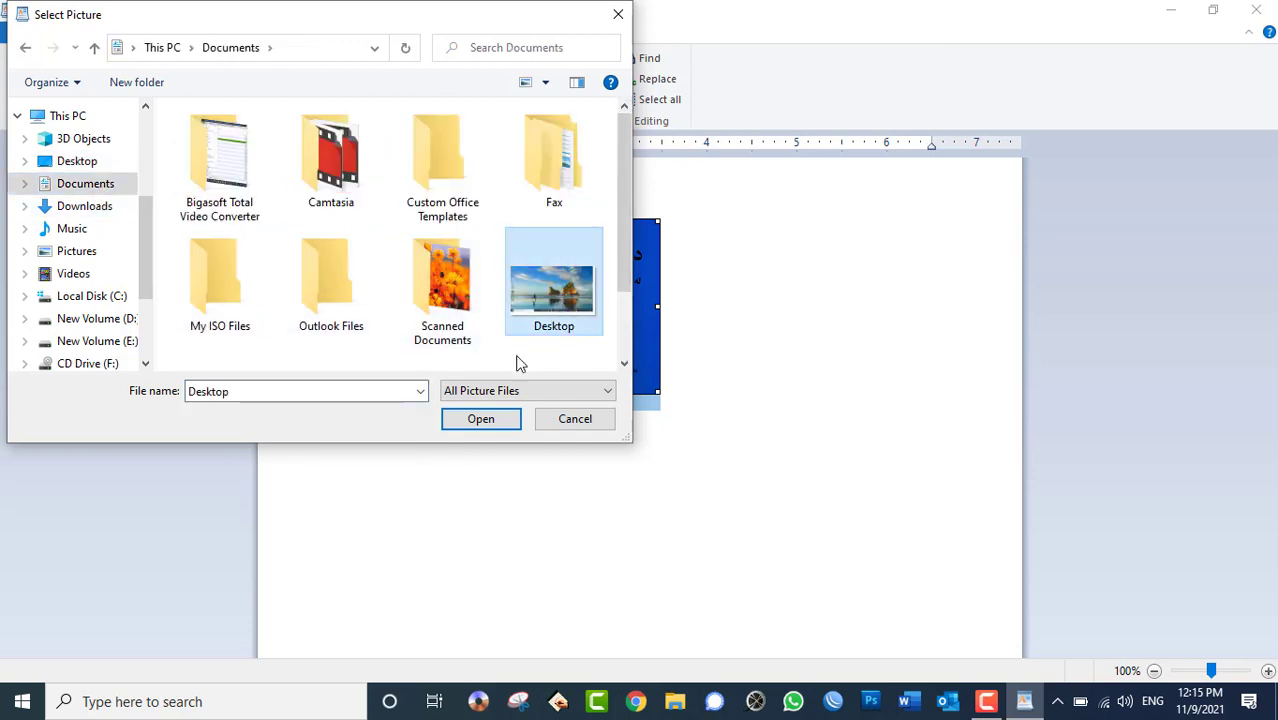
{"action": "left_click", "coordinate": [486, 424]}
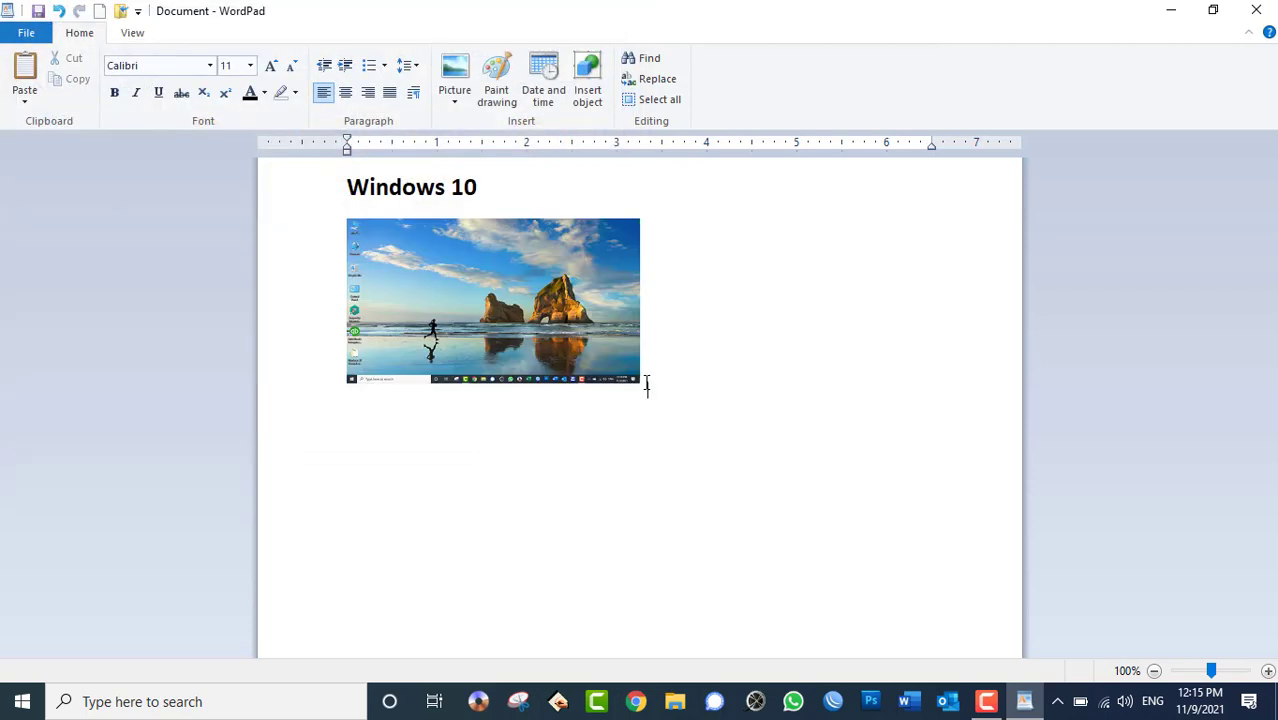
{"action": "left_click", "coordinate": [506, 287]}
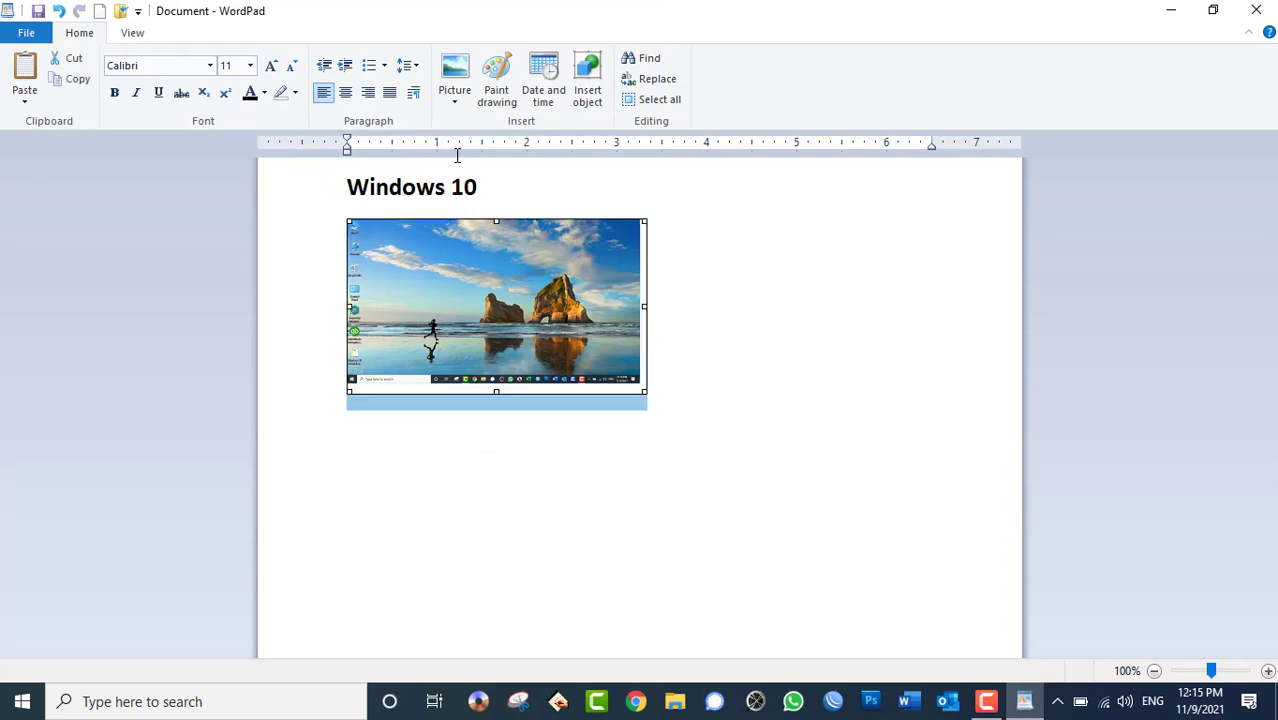
Step: Resize the screenshot with aspect ratio unlocked to 34% horizontal and 28% vertical
{"action": "left_click", "coordinate": [450, 104]}
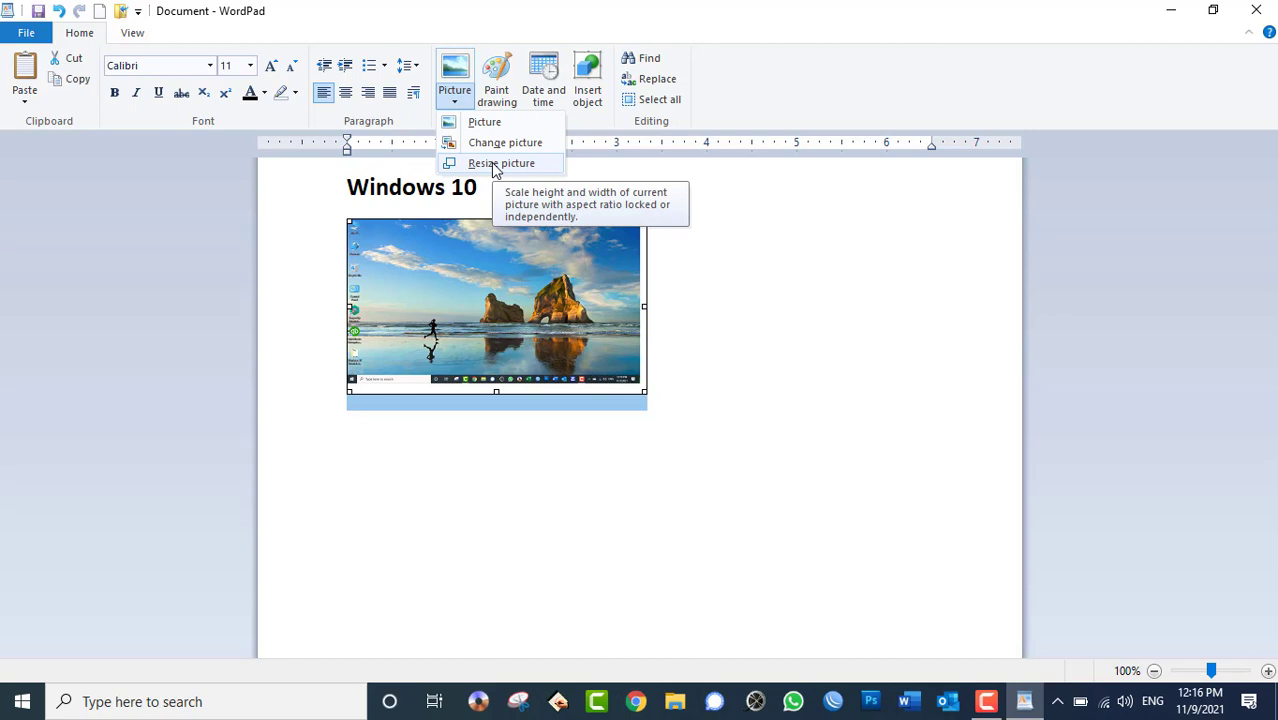
{"action": "left_click", "coordinate": [493, 165]}
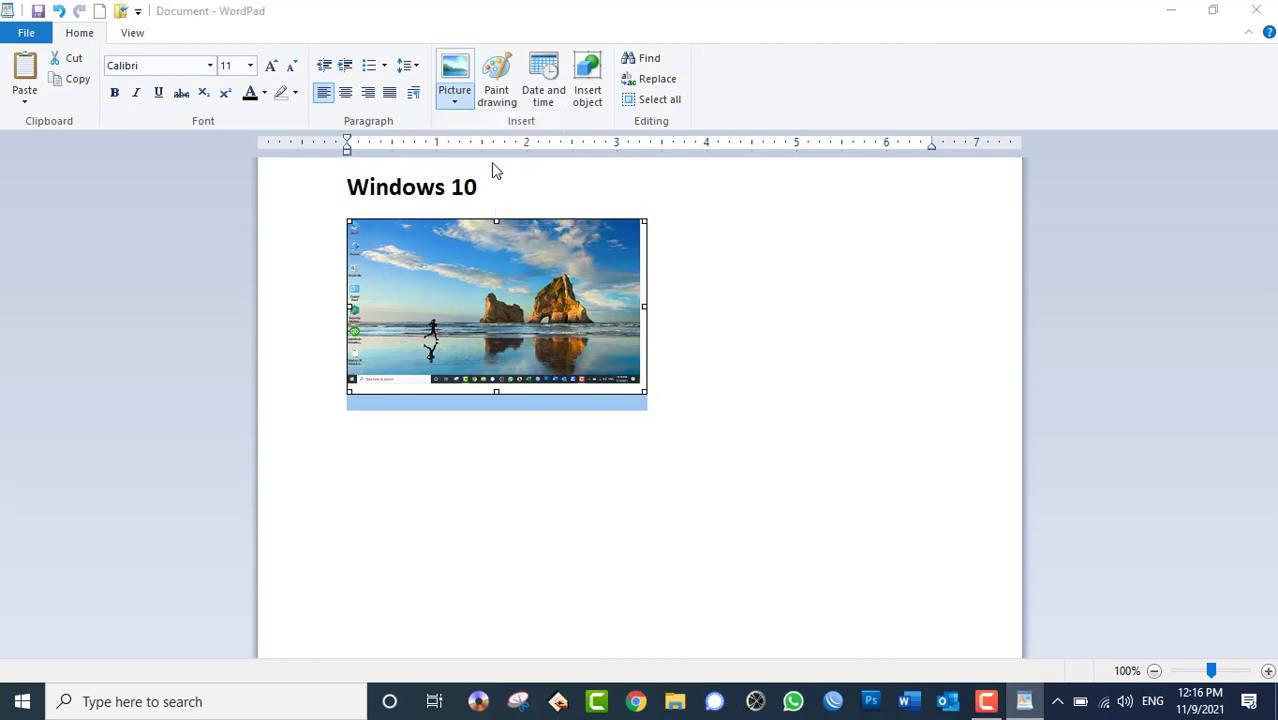
{"action": "left_click_drag", "start_coordinate": [271, 114], "coordinate": [399, 134]}
{"action": "left_click_drag", "start_coordinate": [740, 210], "coordinate": [890, 203]}
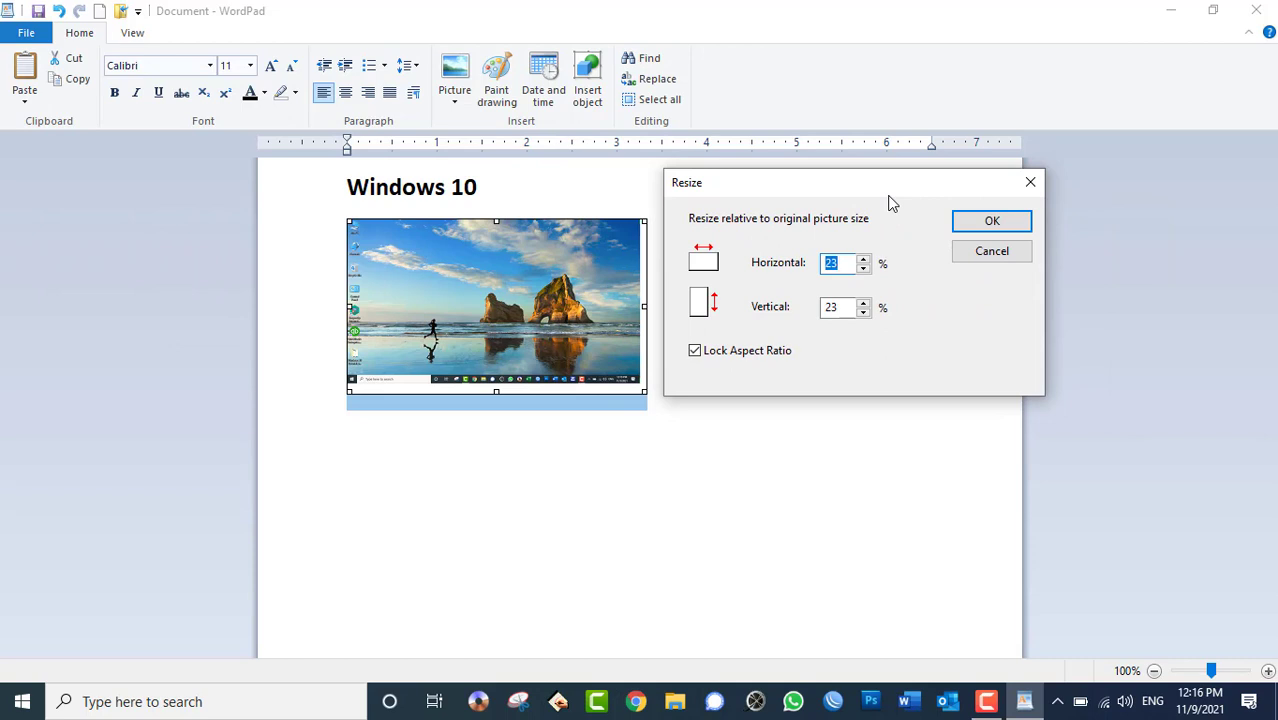
{"action": "left_click", "coordinate": [864, 259]}
{"action": "left_click", "coordinate": [864, 259]}
{"action": "left_click", "coordinate": [864, 259]}
{"action": "left_click", "coordinate": [864, 259]}
{"action": "left_click", "coordinate": [864, 259]}
{"action": "left_click", "coordinate": [751, 356]}
{"action": "left_click", "coordinate": [865, 259]}
{"action": "left_click", "coordinate": [992, 220]}
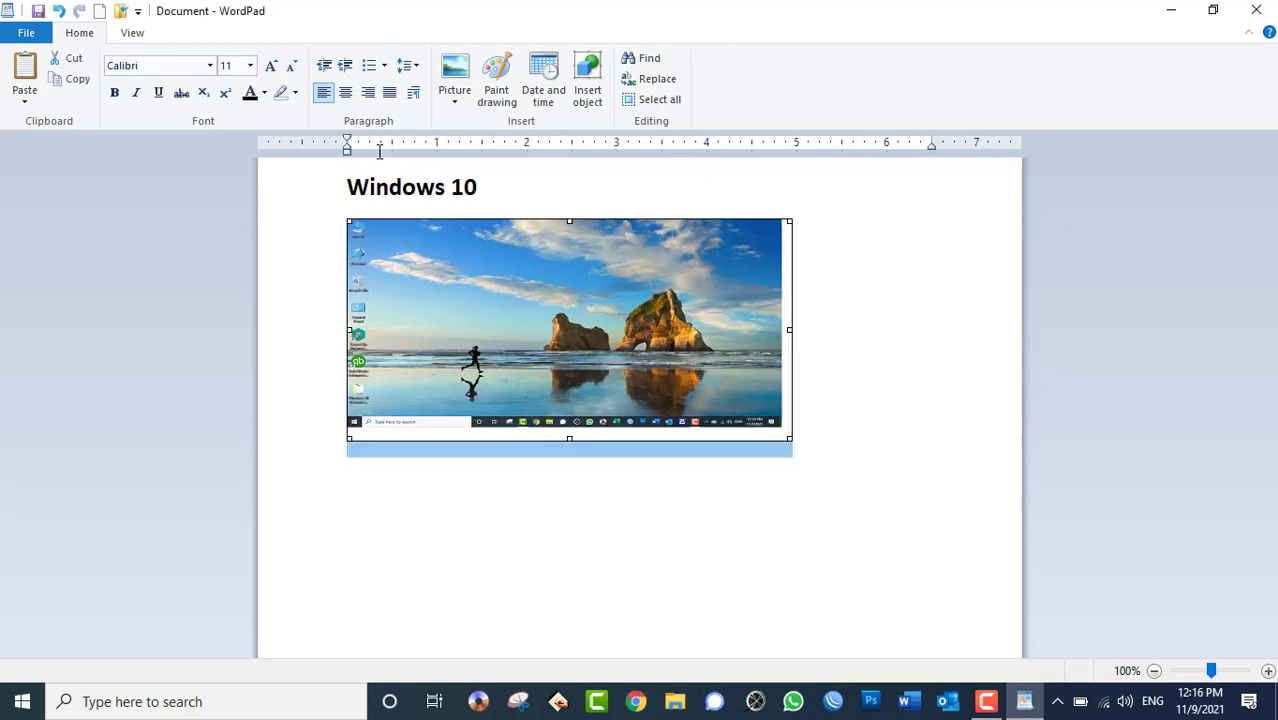
Step: Delete the Desktop screenshot from the document
{"action": "left_click", "coordinate": [455, 104]}
{"action": "left_click", "coordinate": [531, 259]}
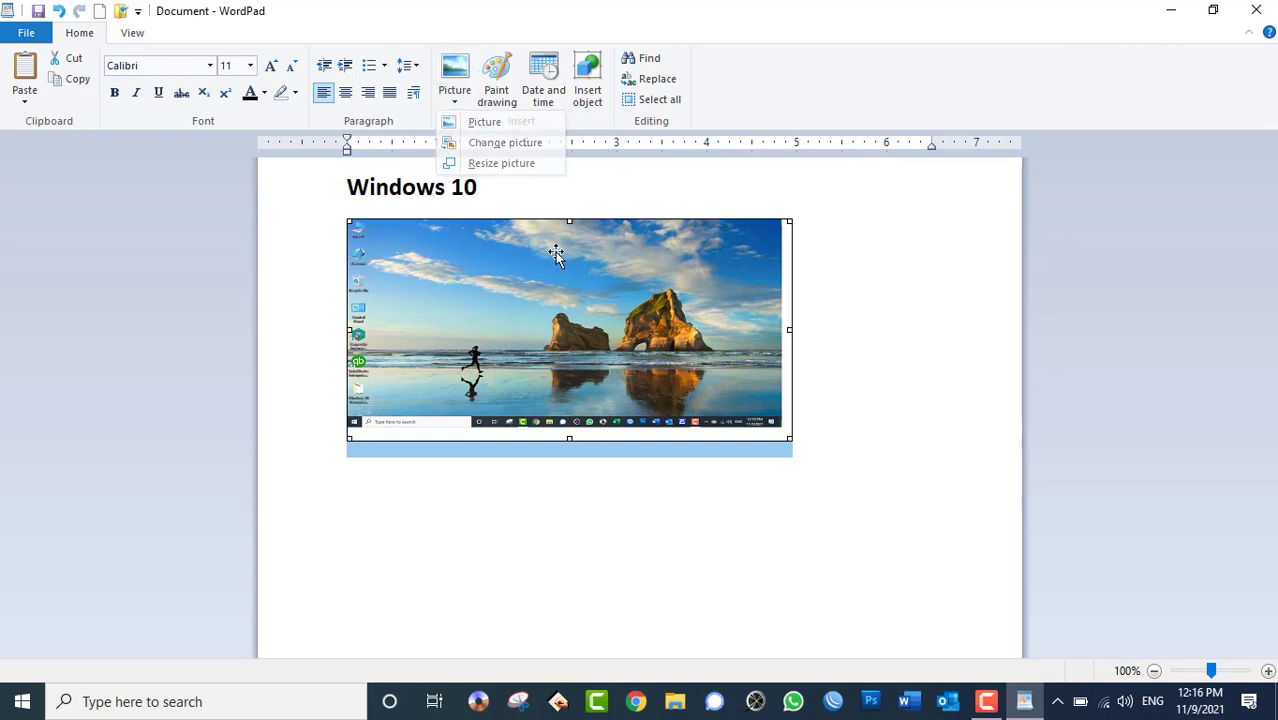
{"action": "key", "text": "Delete"}
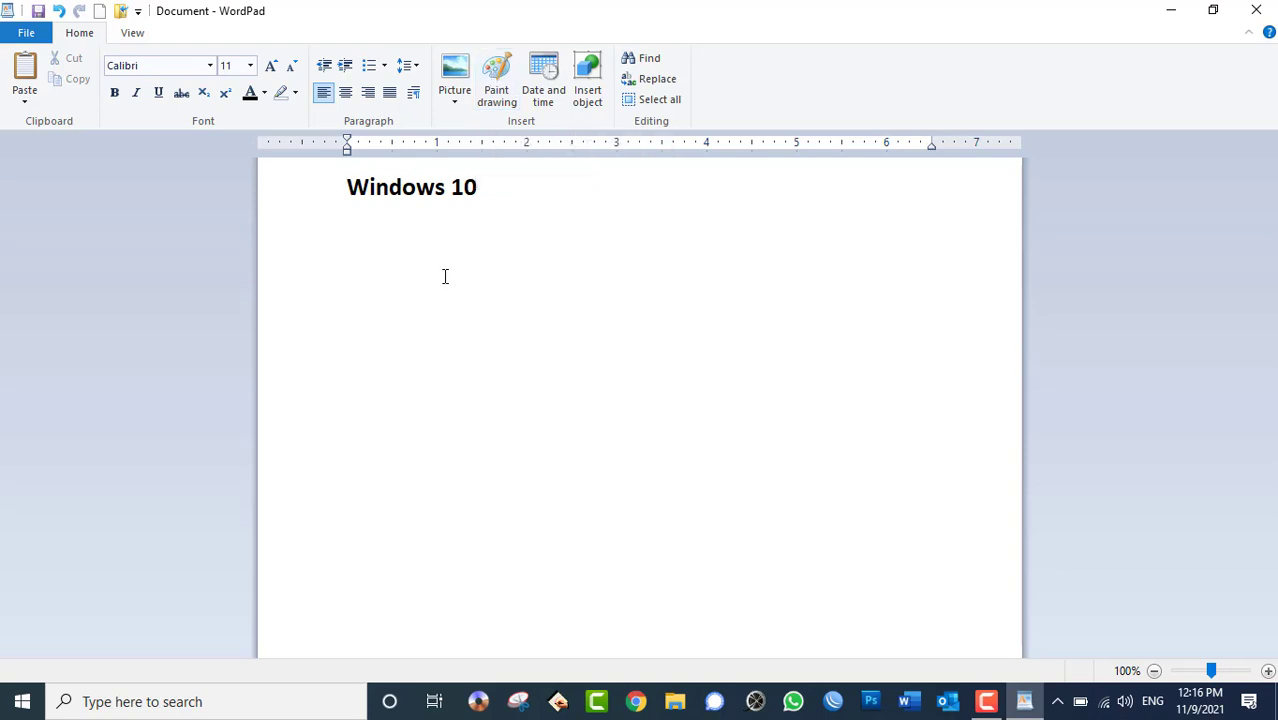
Step: Start a Paint drawing, enlarge its canvas, and draw a rectangle in the middle
{"action": "left_click", "coordinate": [497, 85]}
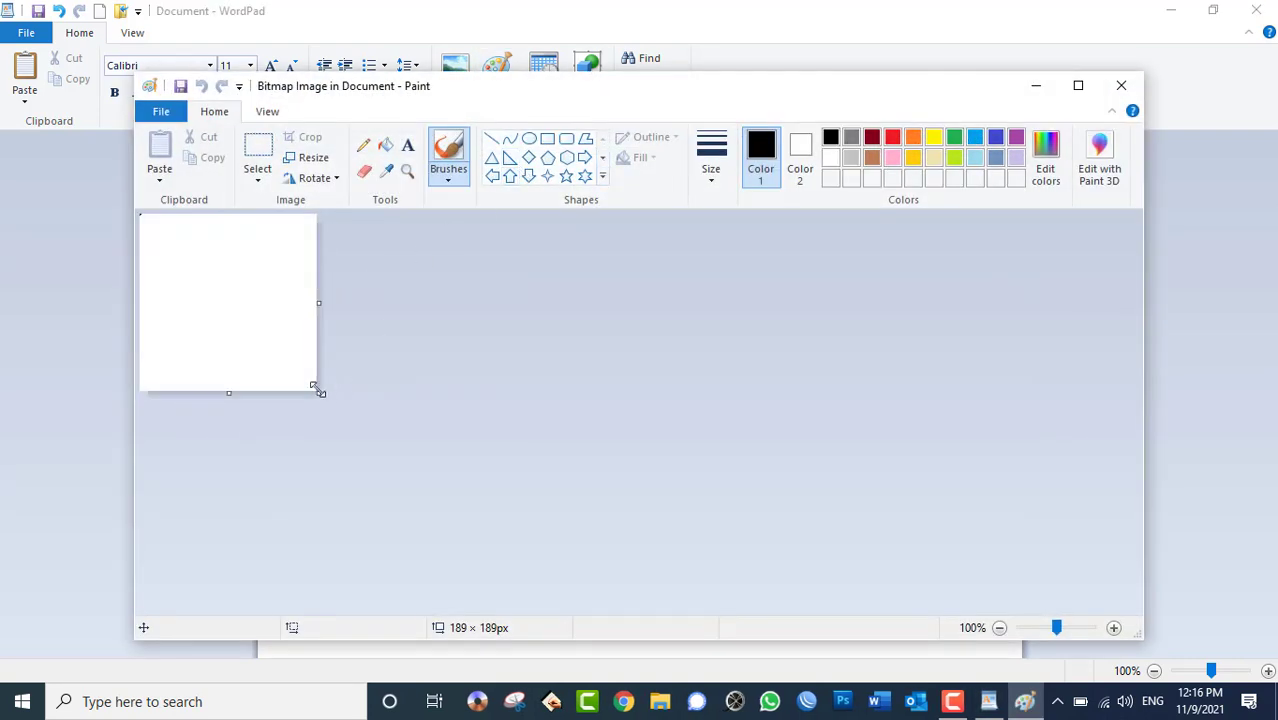
{"action": "left_click_drag", "start_coordinate": [318, 392], "coordinate": [955, 594]}
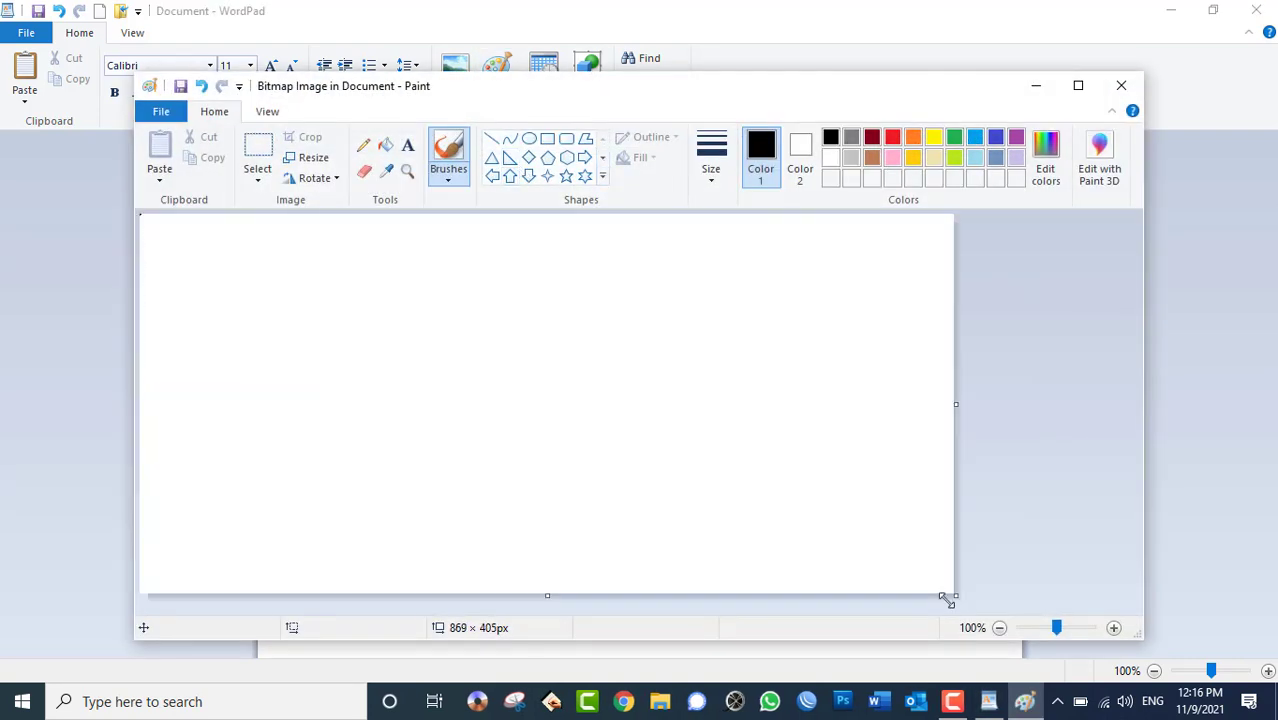
{"action": "left_click", "coordinate": [547, 139]}
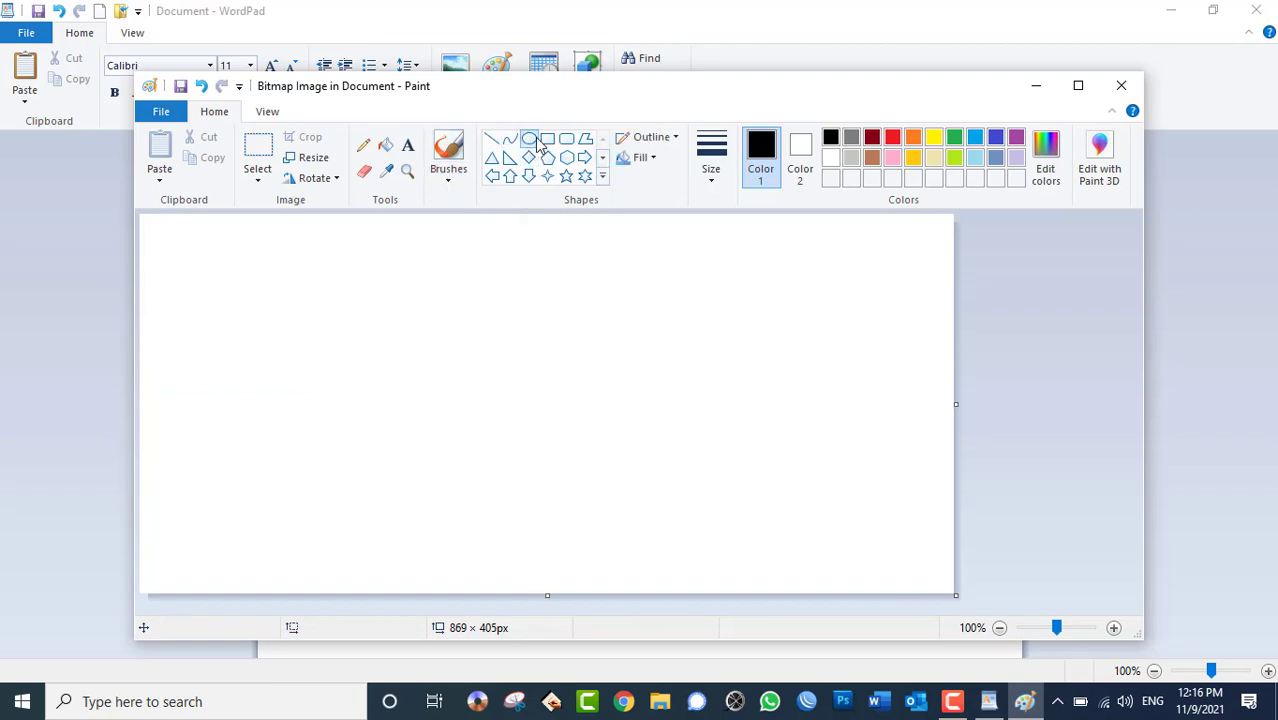
{"action": "left_click_drag", "start_coordinate": [291, 282], "coordinate": [690, 430]}
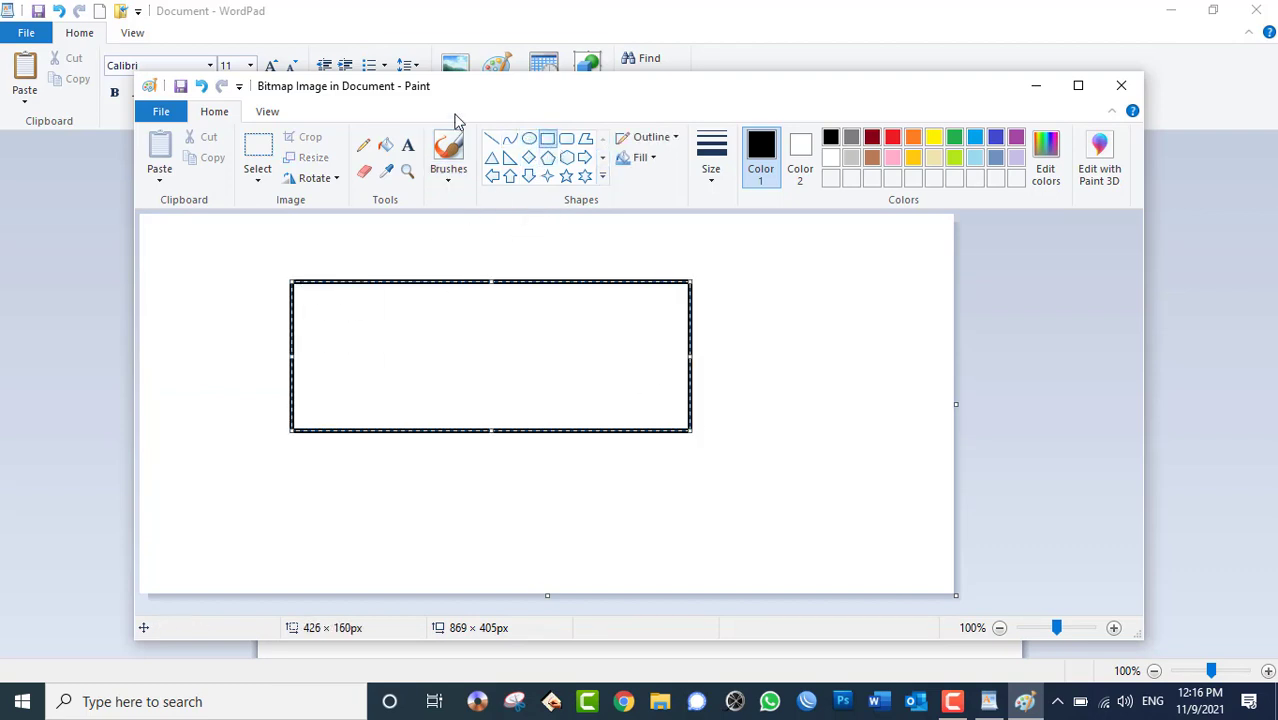
Step: Add slanted, horizontal and diagonal straight lines around the rectangle and return to WordPad
{"action": "left_click", "coordinate": [491, 139]}
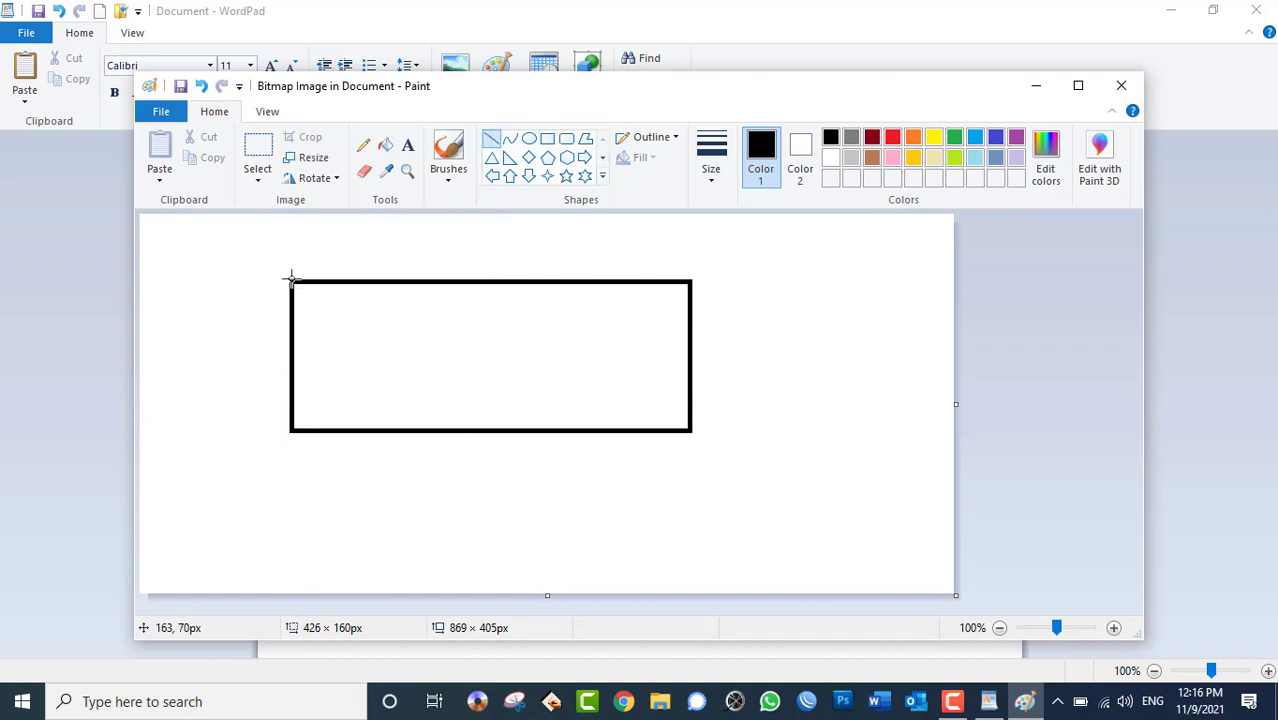
{"action": "mouse_move", "coordinate": [291, 275]}
{"action": "left_mouse_down"}
{"action": "mouse_move", "coordinate": [348, 229]}
{"action": "mouse_move", "coordinate": [735, 234]}
{"action": "left_mouse_up"}
{"action": "left_click", "coordinate": [362, 231]}
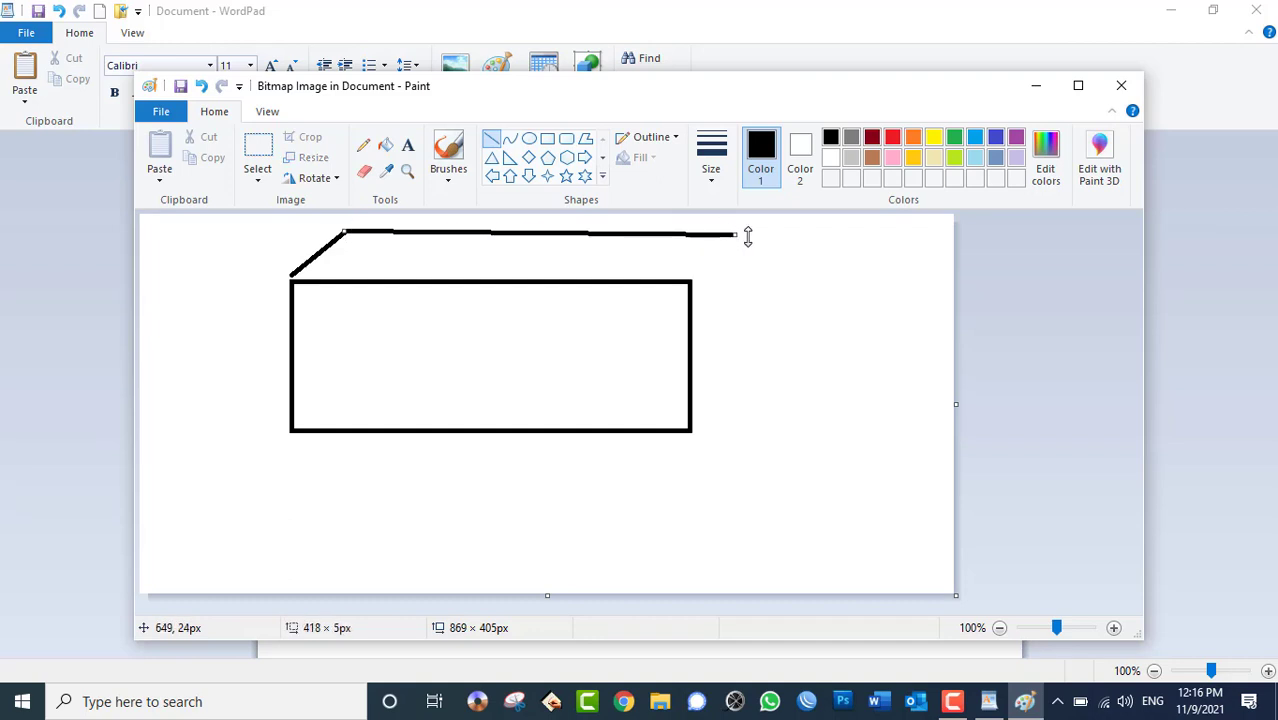
{"action": "left_click_drag", "start_coordinate": [735, 234], "coordinate": [738, 233]}
{"action": "left_click", "coordinate": [717, 328]}
{"action": "left_click_drag", "start_coordinate": [670, 318], "coordinate": [363, 464]}
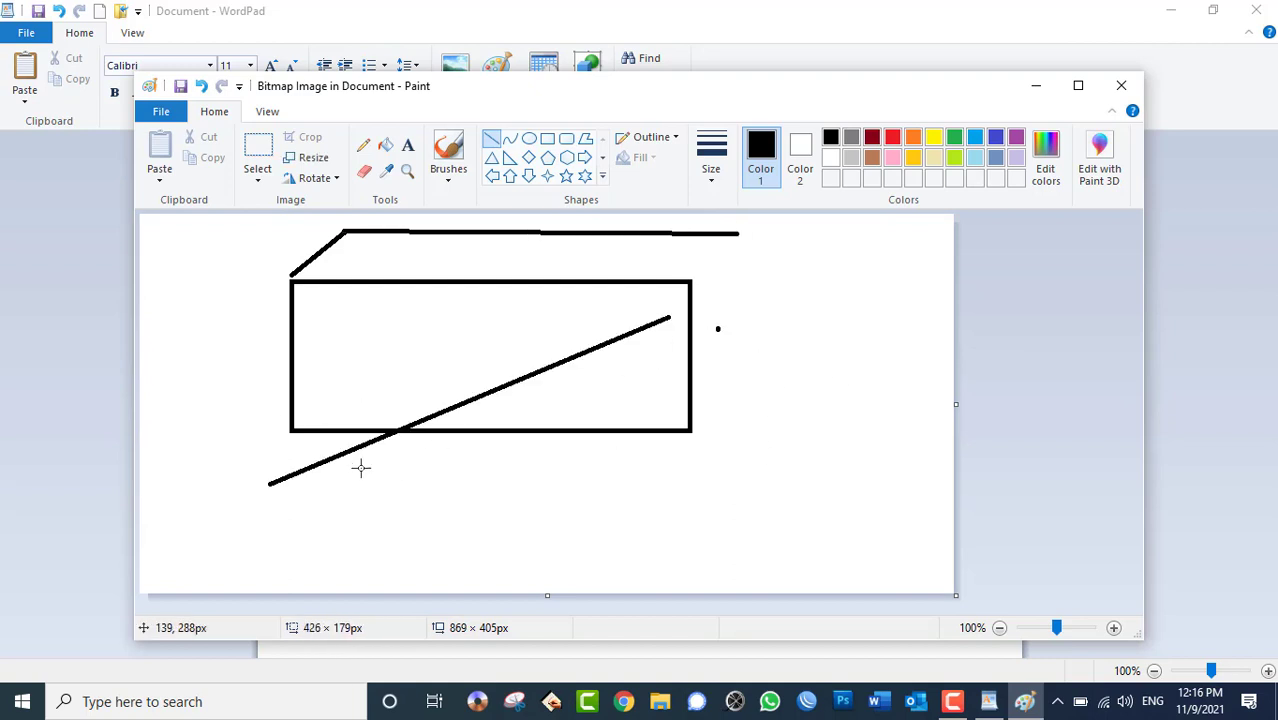
{"action": "left_click_drag", "start_coordinate": [386, 527], "coordinate": [469, 527]}
{"action": "left_click_drag", "start_coordinate": [664, 454], "coordinate": [686, 440]}
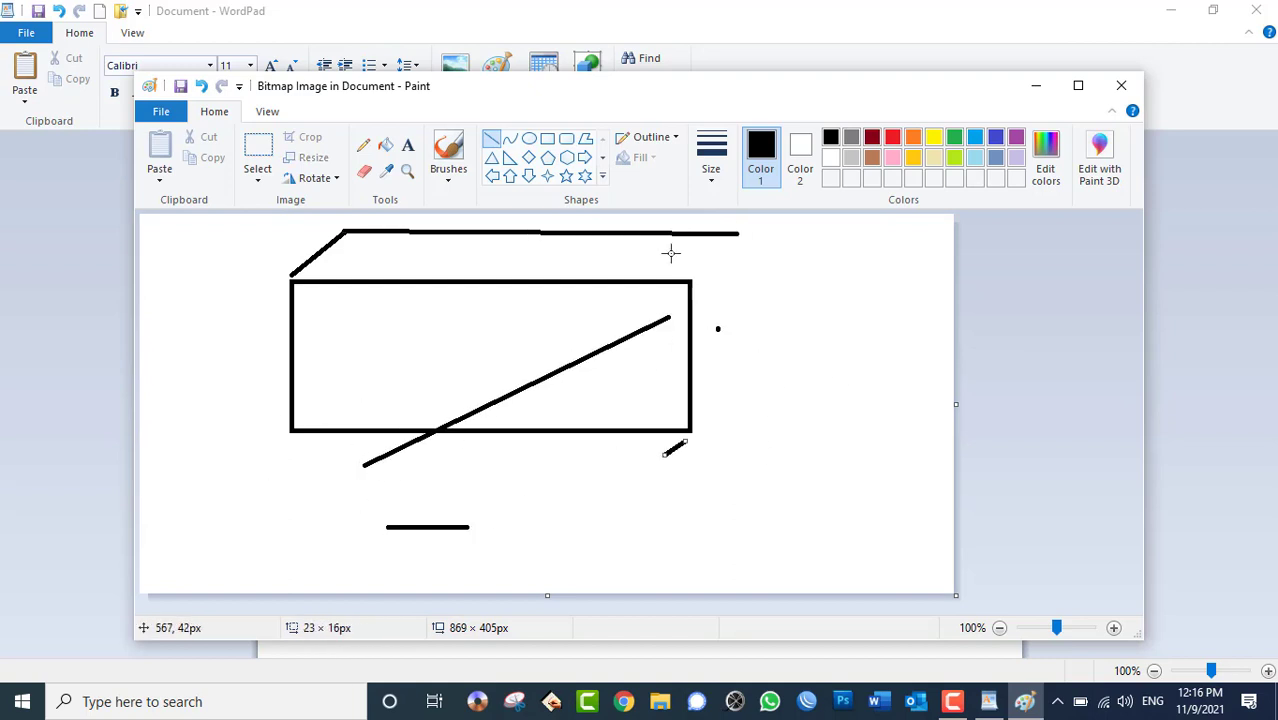
{"action": "left_click", "coordinate": [1121, 85]}
Step: Delete the Paint sketch, insert the Desktop image instead, and start a new line below it
{"action": "left_click", "coordinate": [620, 256]}
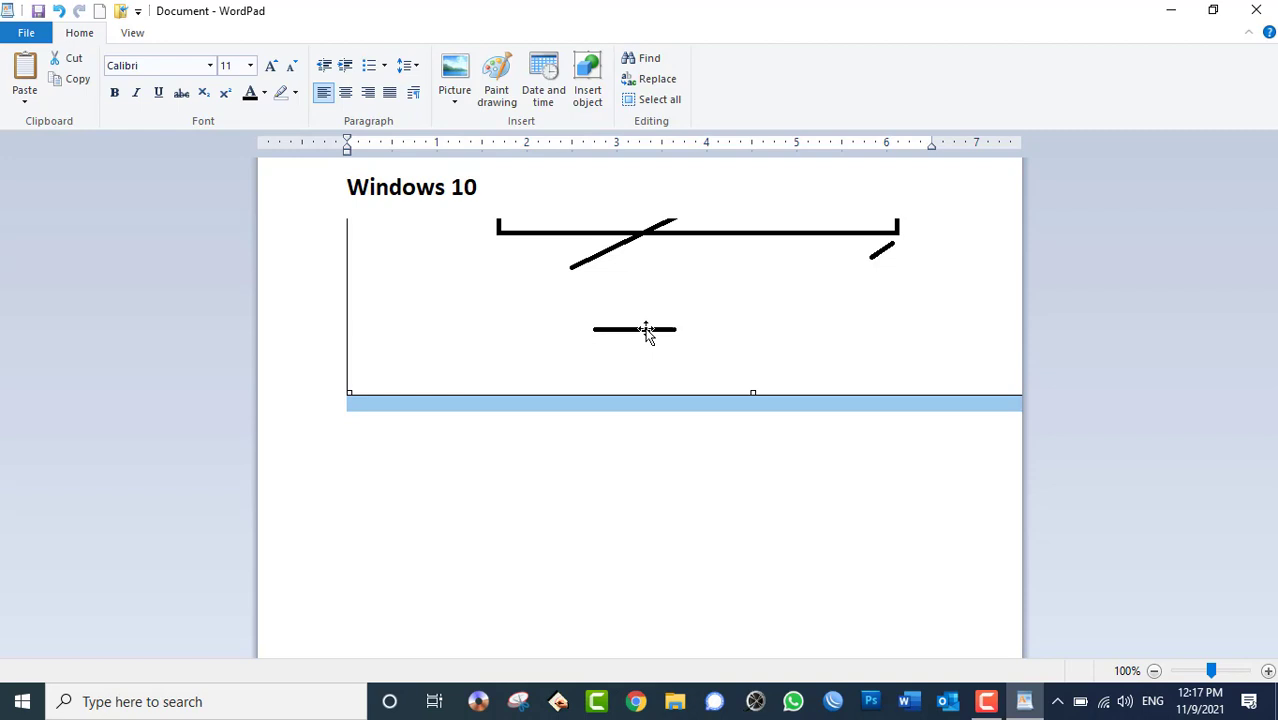
{"action": "key", "text": "Delete"}
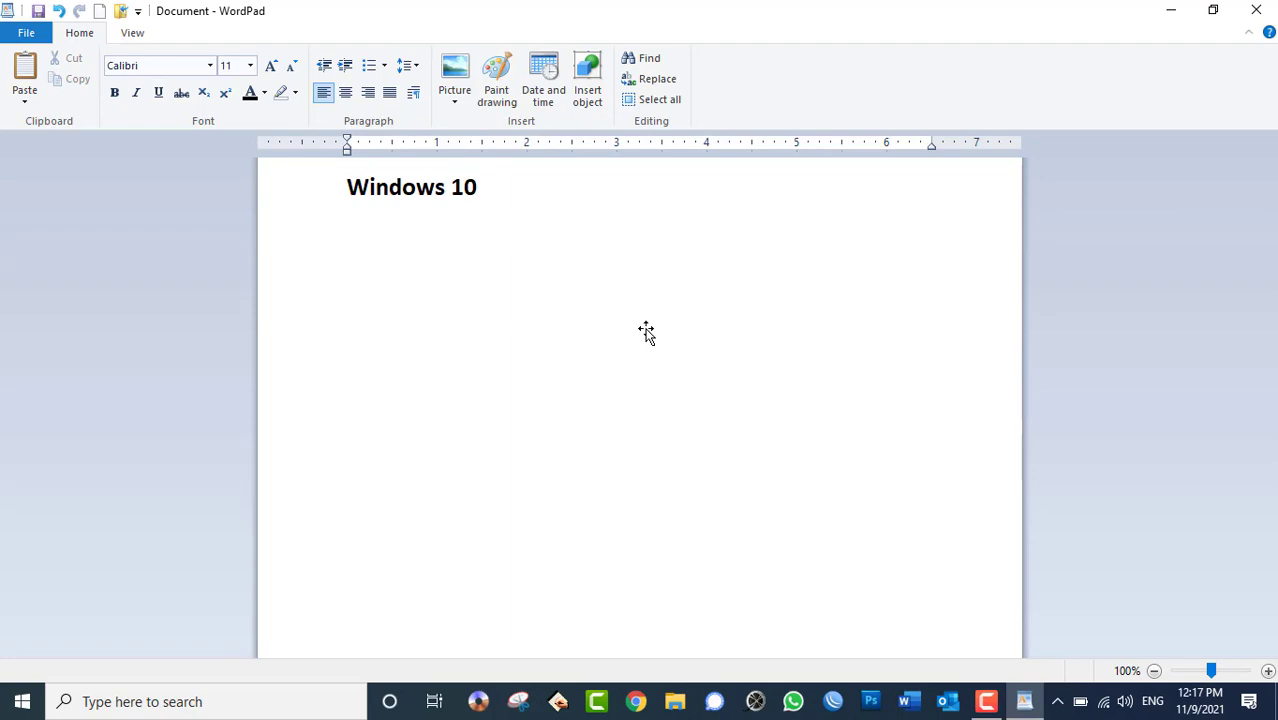
{"action": "left_click", "coordinate": [455, 96]}
{"action": "left_click", "coordinate": [475, 128]}
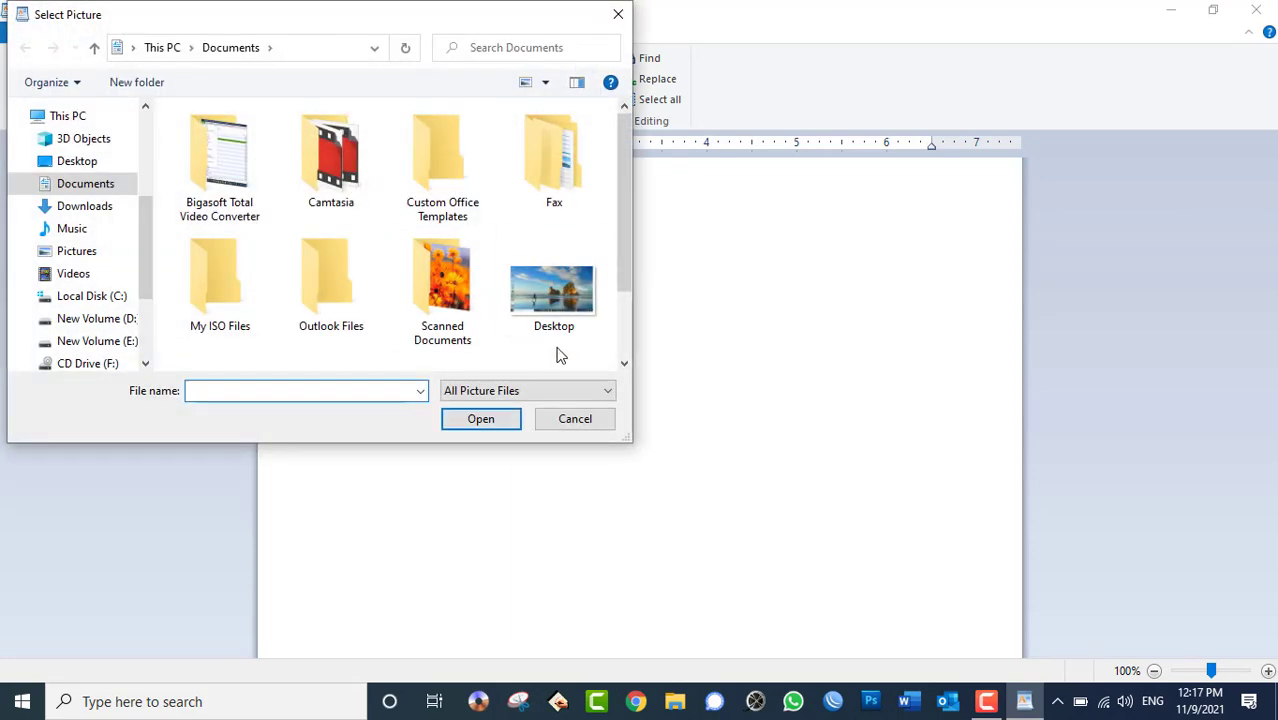
{"action": "double_click", "coordinate": [551, 300]}
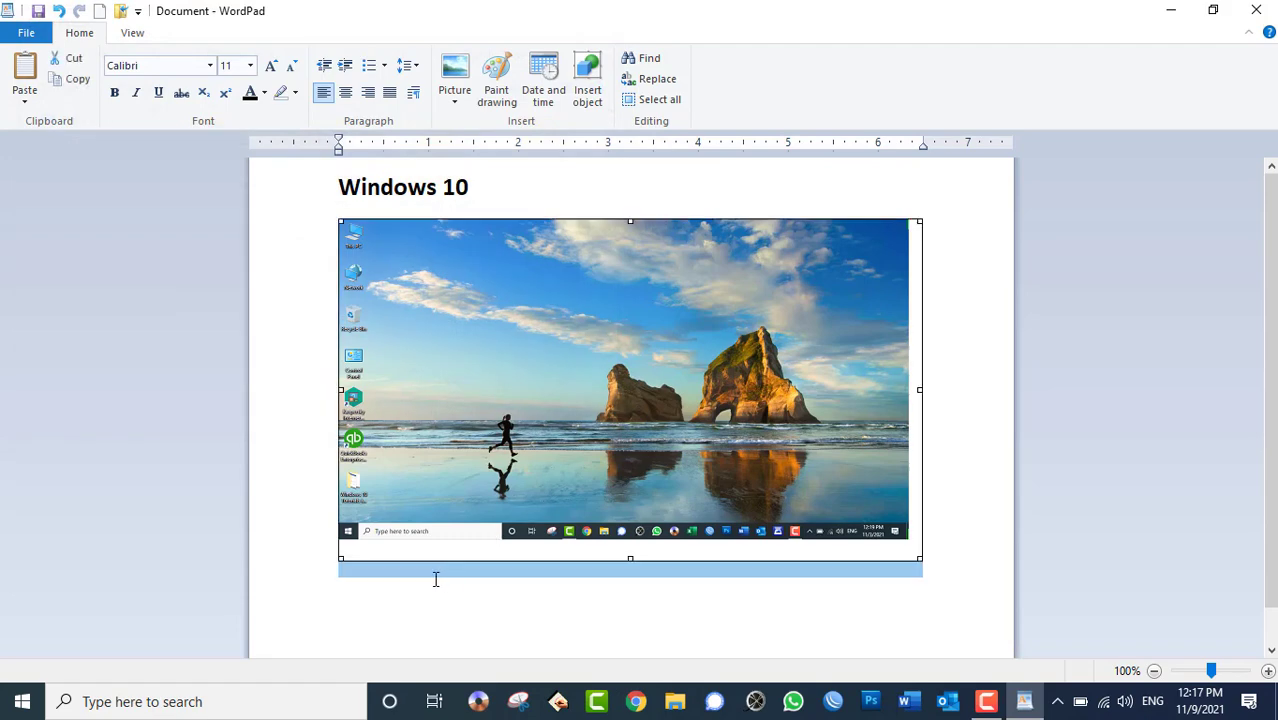
{"action": "left_click", "coordinate": [947, 521]}
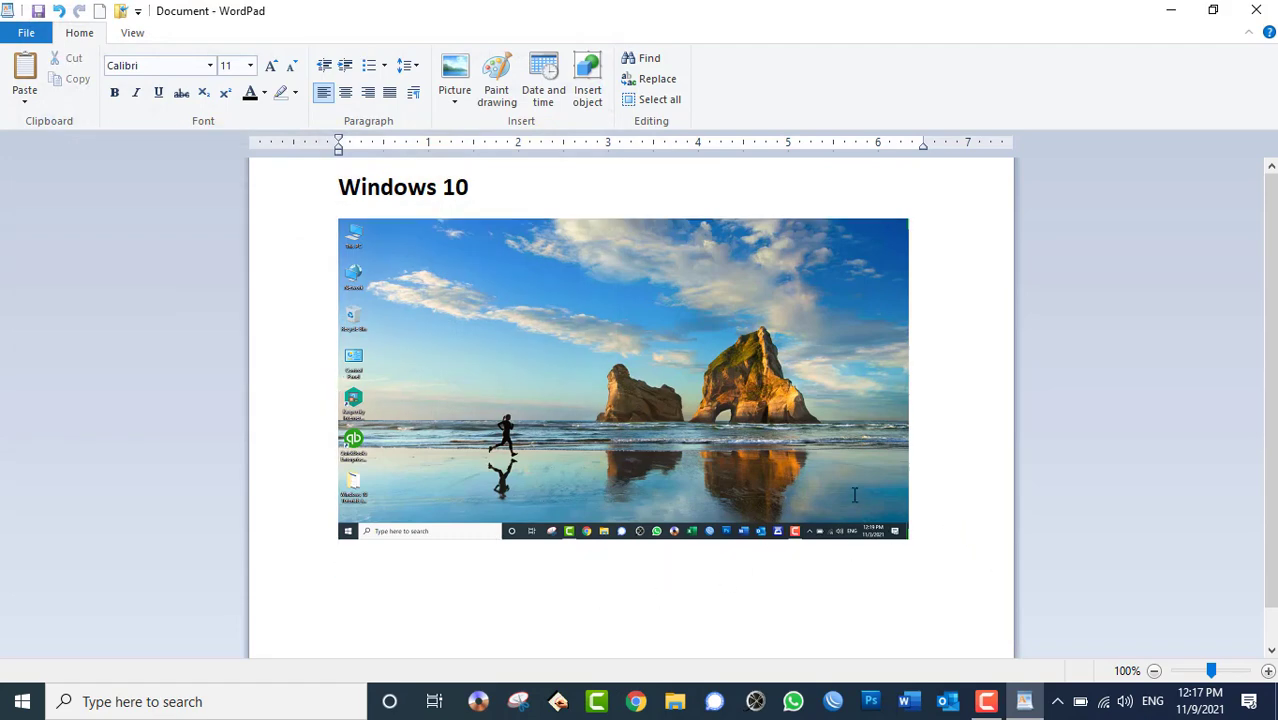
{"action": "key", "text": "Return"}
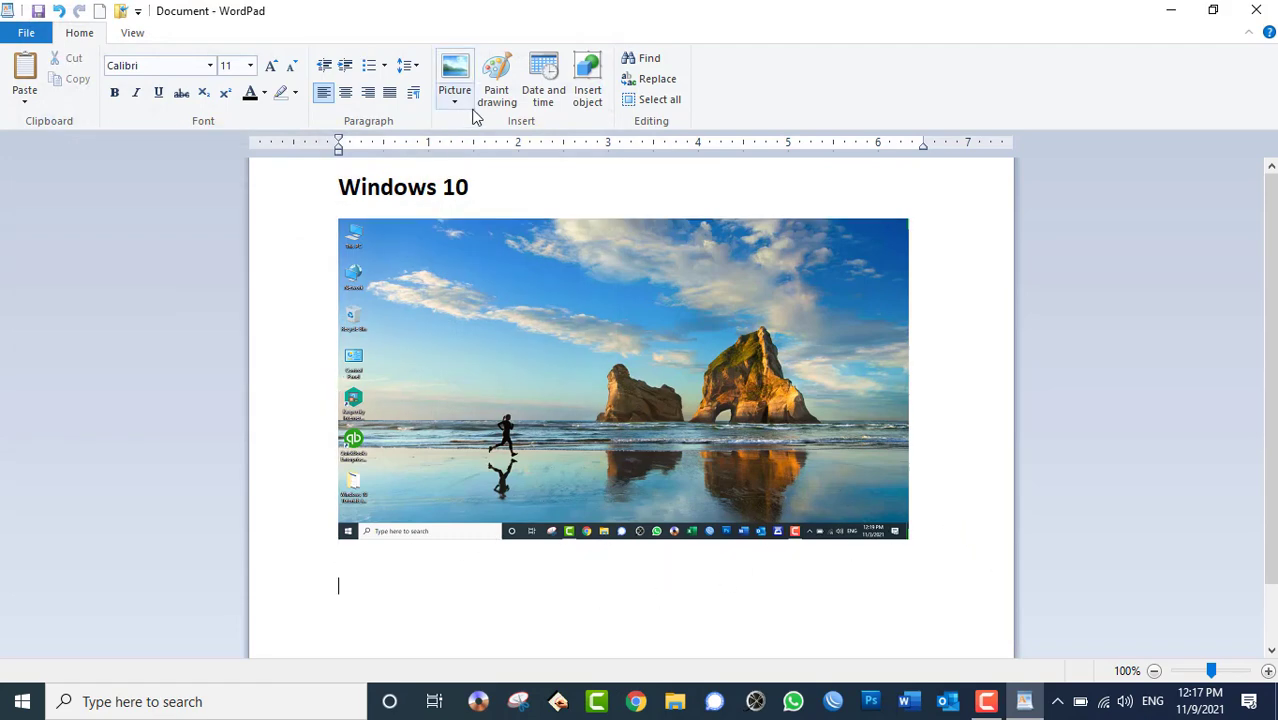
Step: Insert the date in full weekday format, then delete it together with the screenshot
{"action": "left_click", "coordinate": [530, 108]}
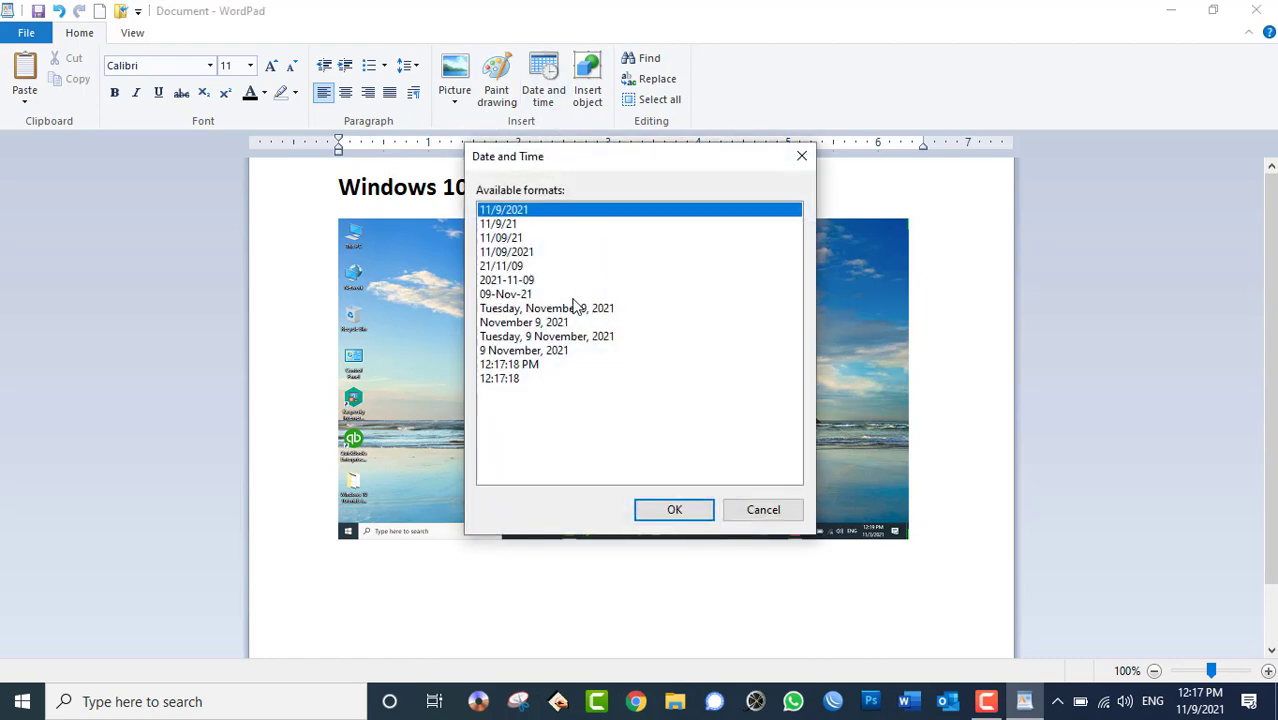
{"action": "left_click", "coordinate": [555, 310]}
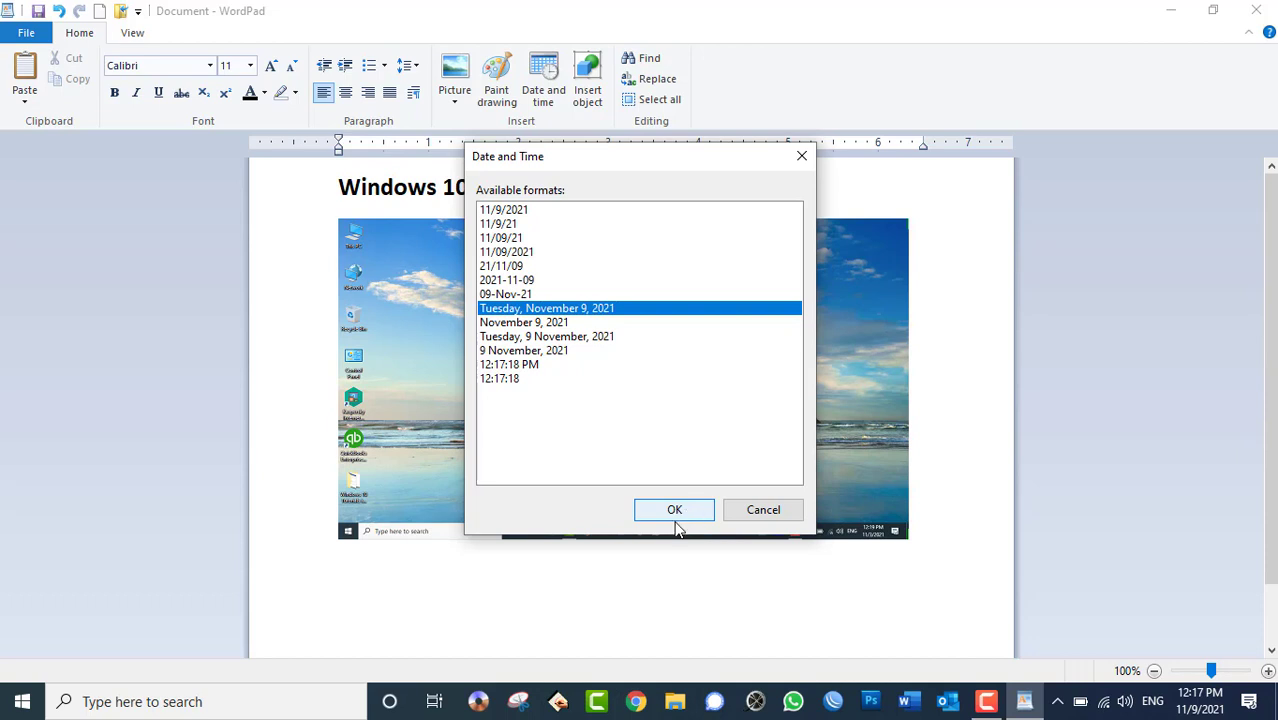
{"action": "left_click", "coordinate": [676, 525]}
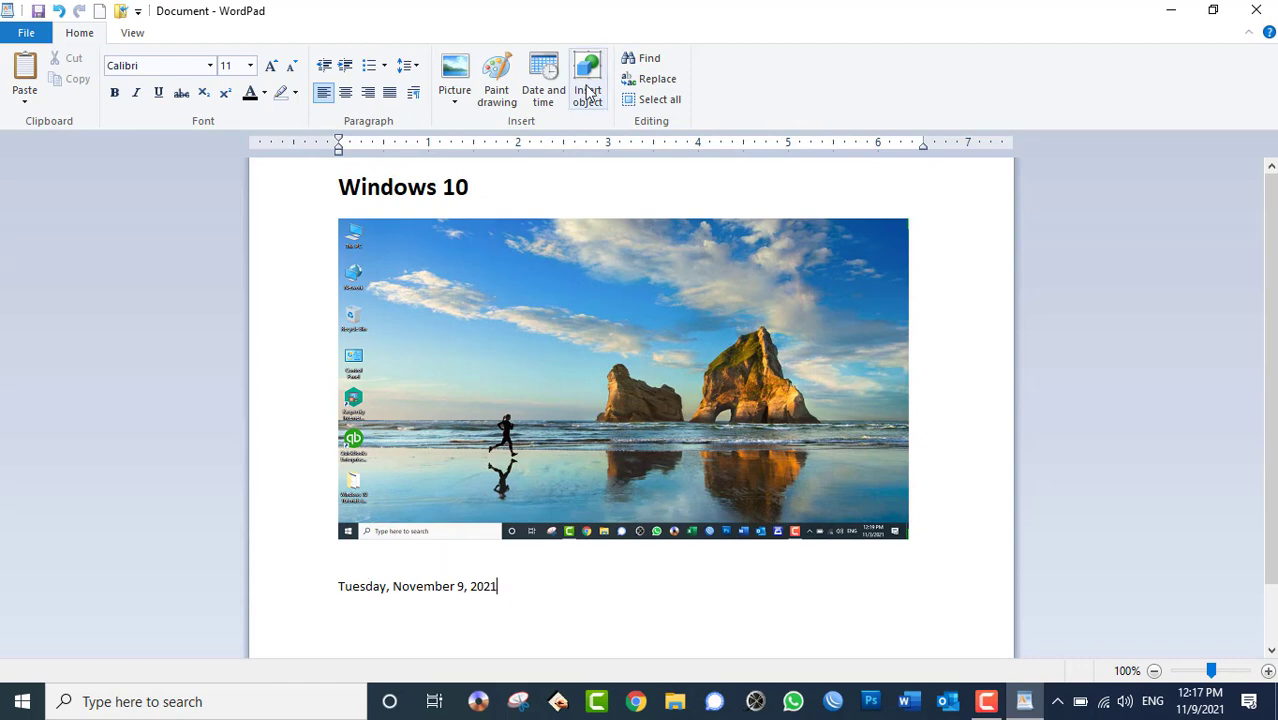
{"action": "left_click_drag", "start_coordinate": [542, 610], "coordinate": [242, 342]}
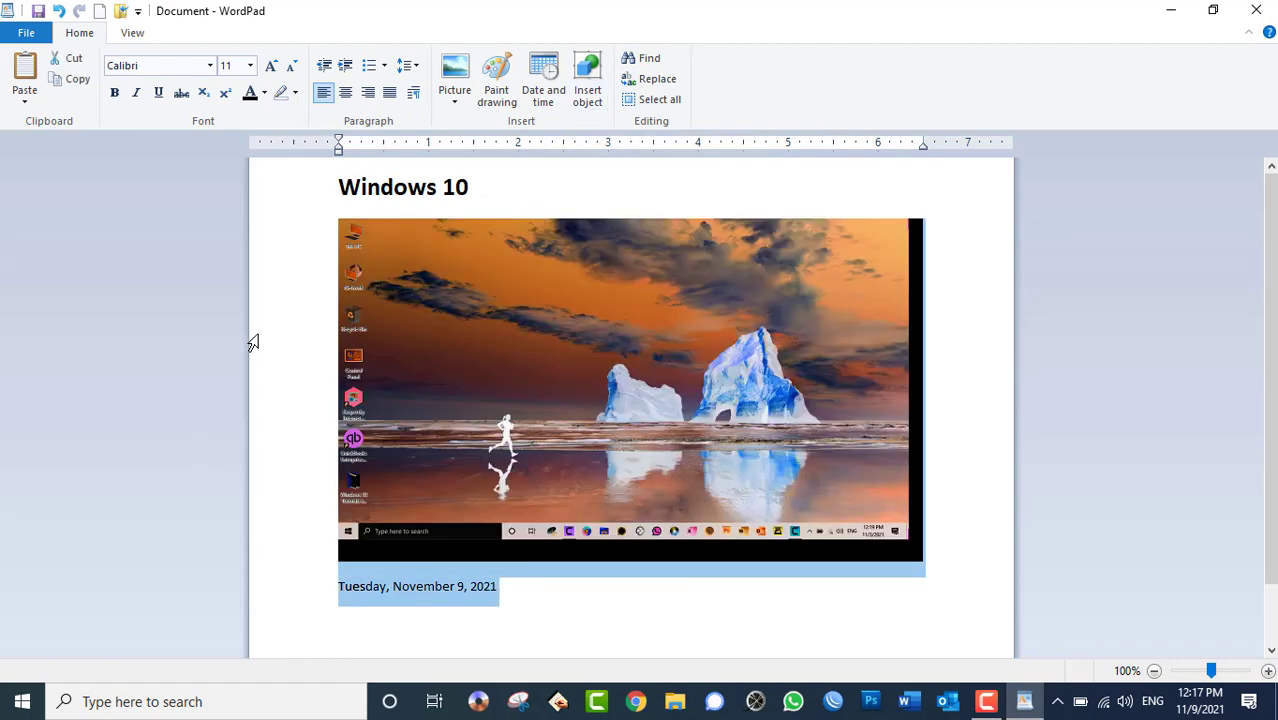
{"action": "key", "text": "Delete"}
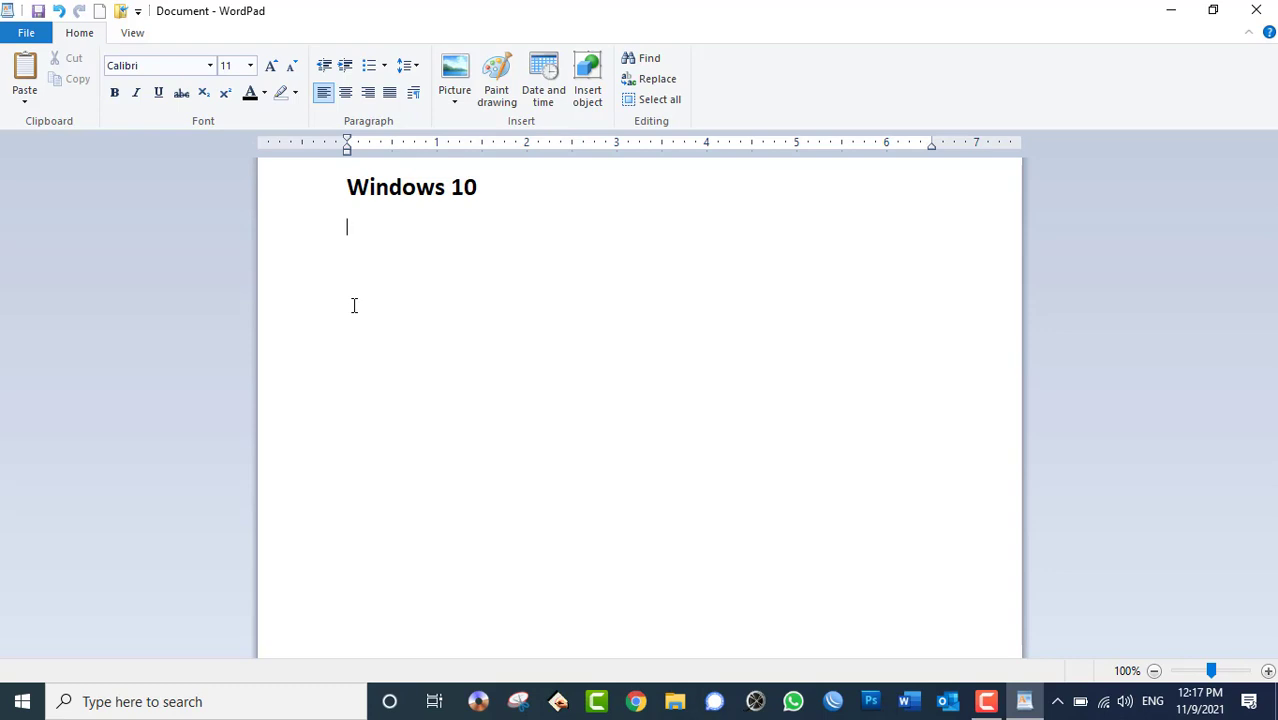
Step: Insert a Microsoft Excel Worksheet object, opening a blank Sheet1 for editing
{"action": "left_click", "coordinate": [590, 103]}
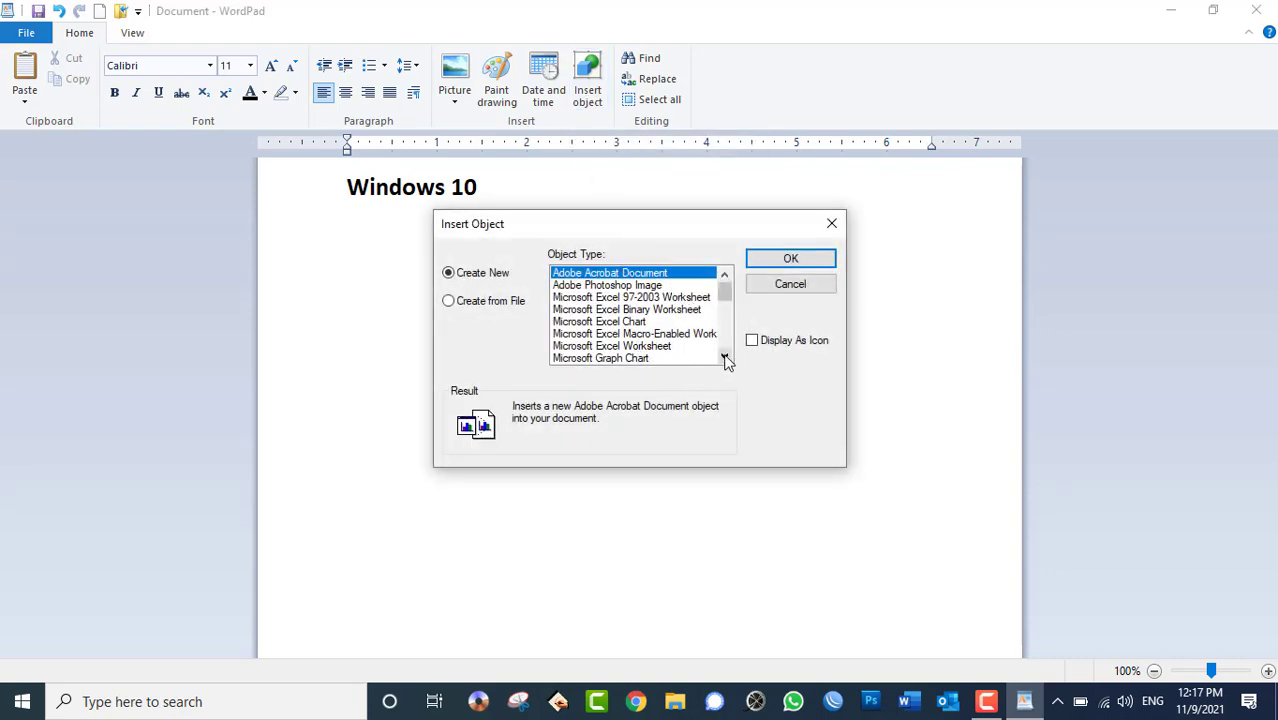
{"action": "left_click", "coordinate": [636, 322]}
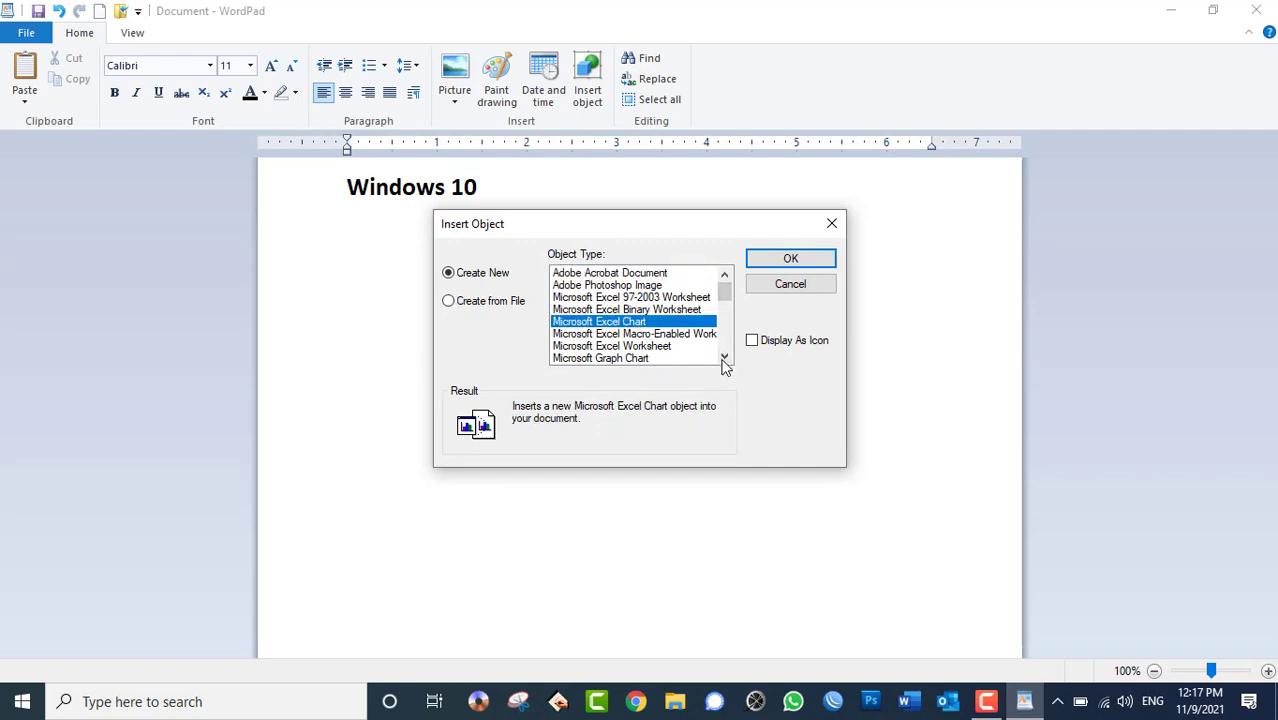
{"action": "left_click_drag", "start_coordinate": [725, 367], "coordinate": [725, 277]}
{"action": "left_click", "coordinate": [662, 347]}
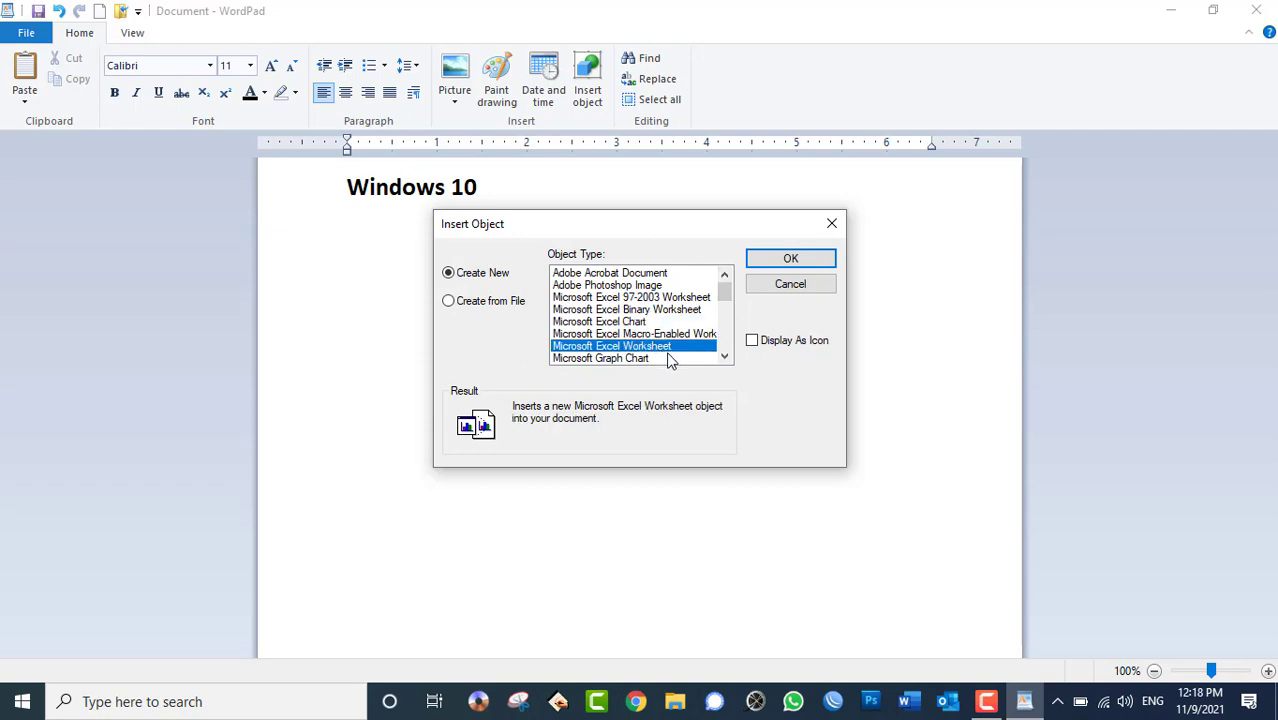
{"action": "left_click", "coordinate": [772, 262]}
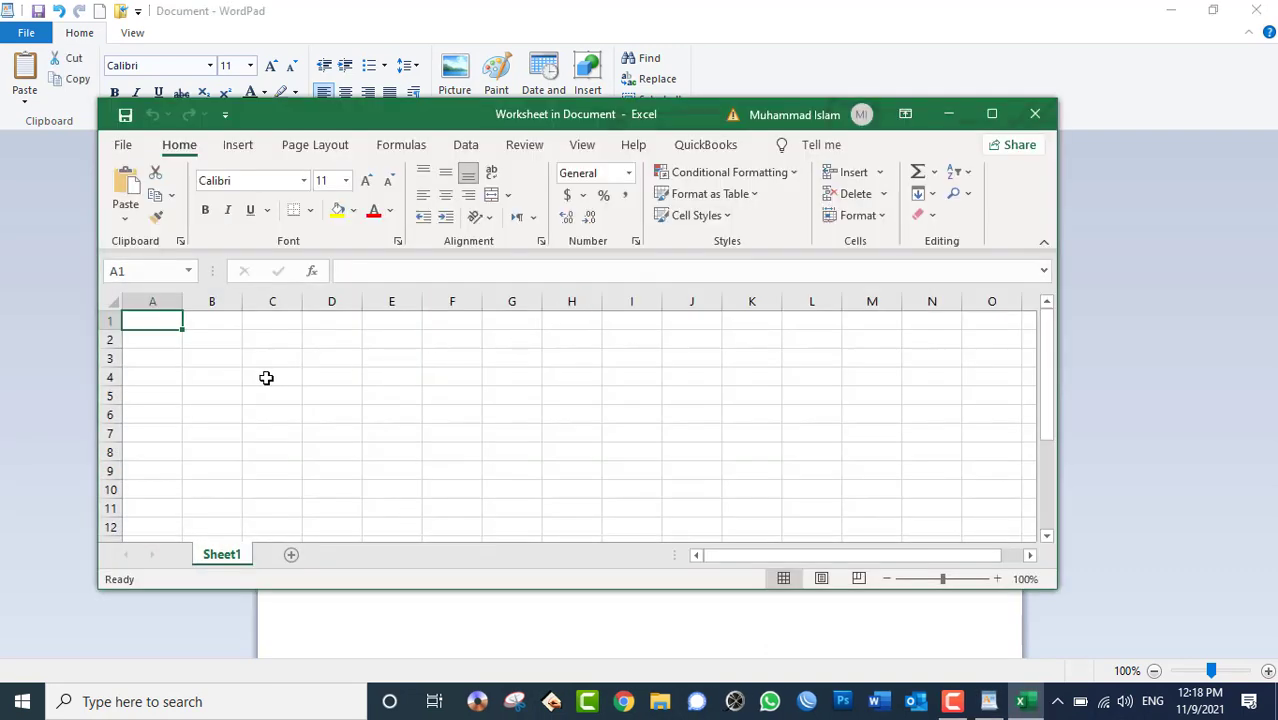
Step: Merge and centre A1:F2 and enter the title 'Jan 2021 Staff Salary Report'
{"action": "left_click_drag", "start_coordinate": [180, 321], "coordinate": [474, 340]}
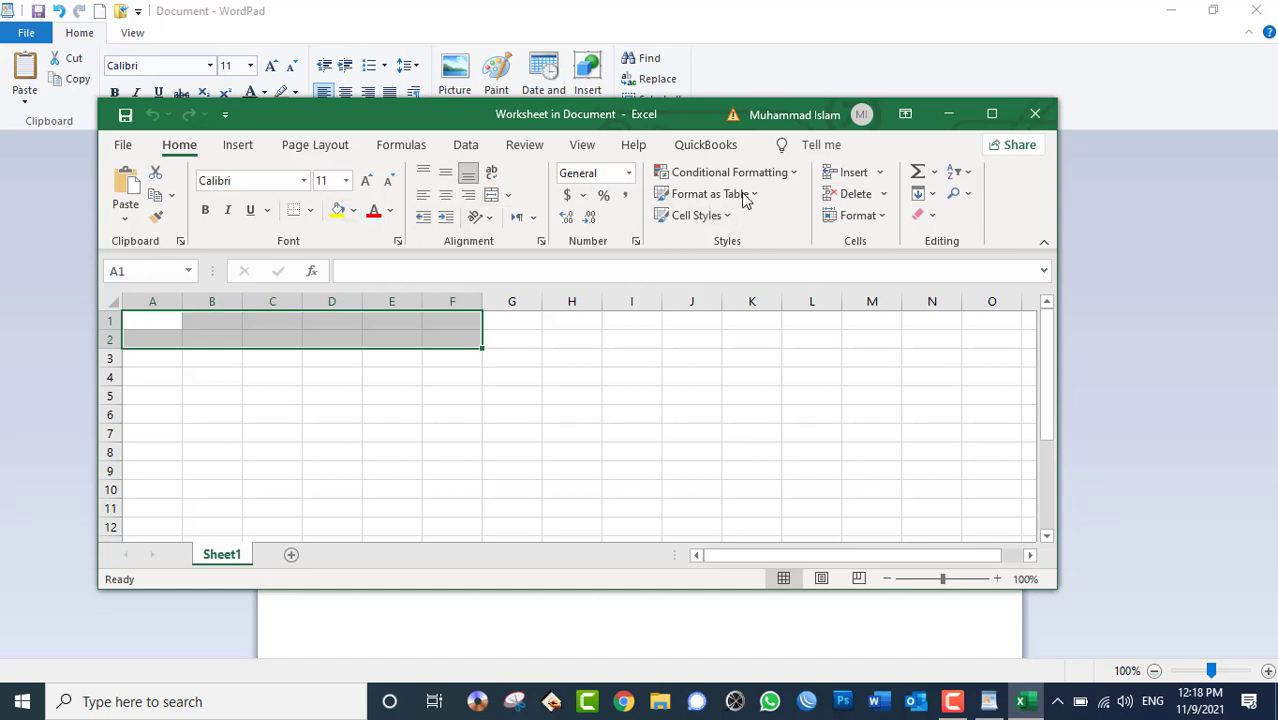
{"action": "left_click", "coordinate": [492, 200]}
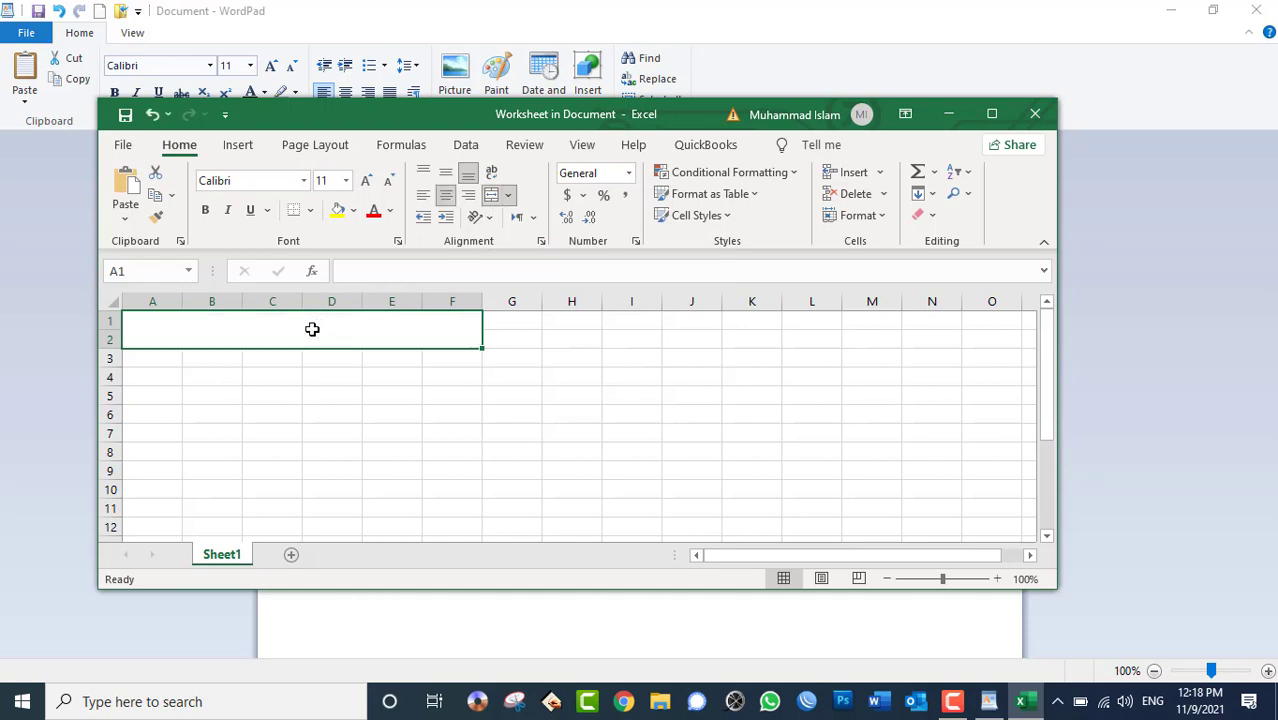
{"action": "type", "text": "Jan"}
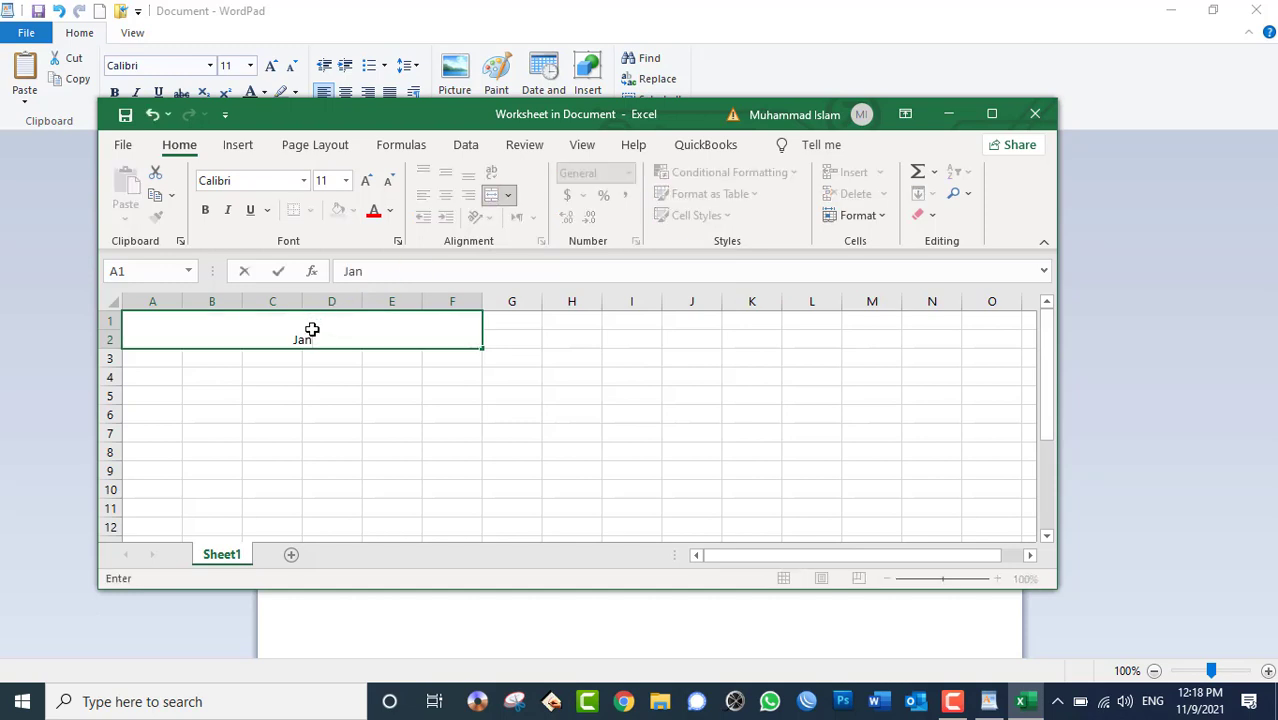
{"action": "type", "text": " 2021"}
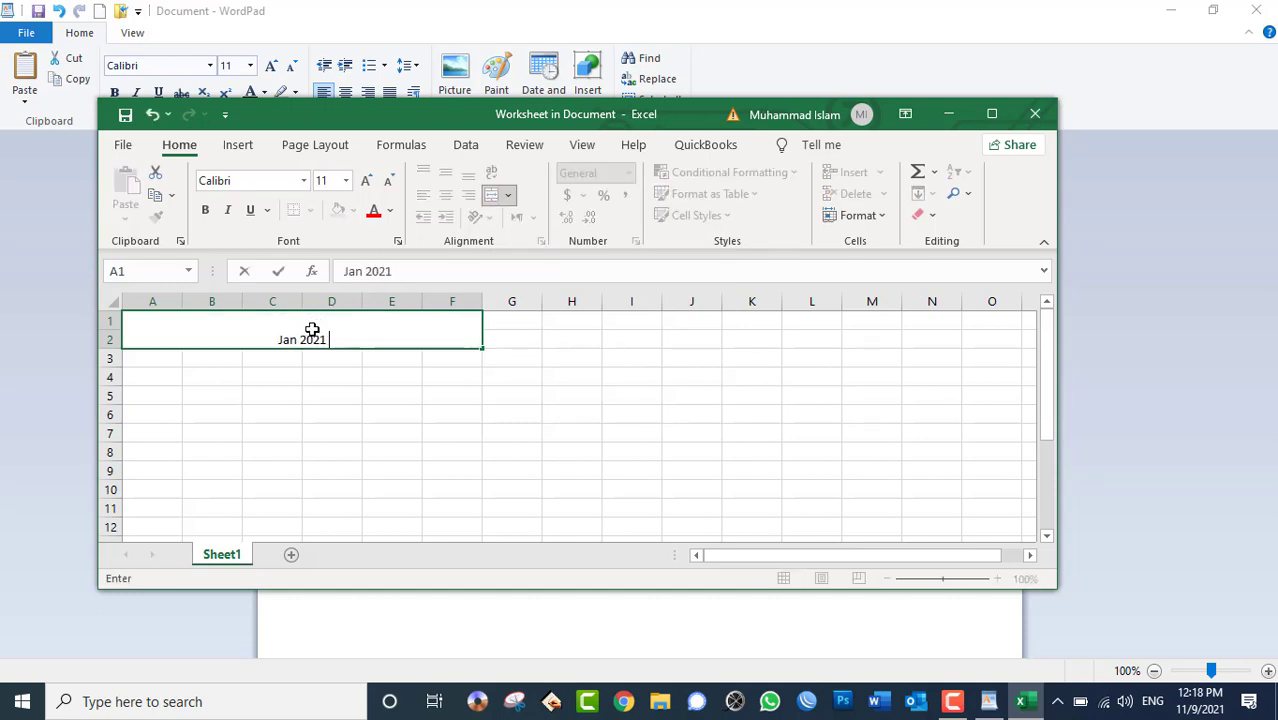
{"action": "type", "text": " Staff Sa"}
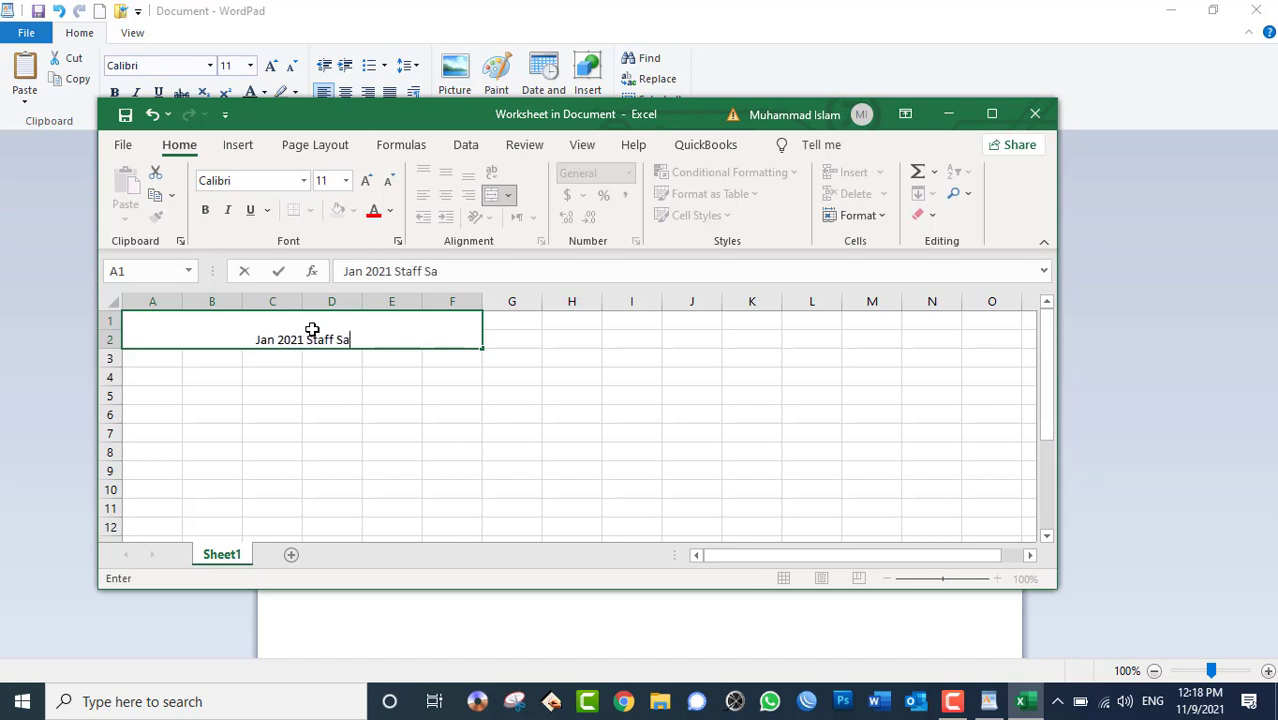
{"action": "type", "text": "lary Report"}
{"action": "key", "text": "Return"}
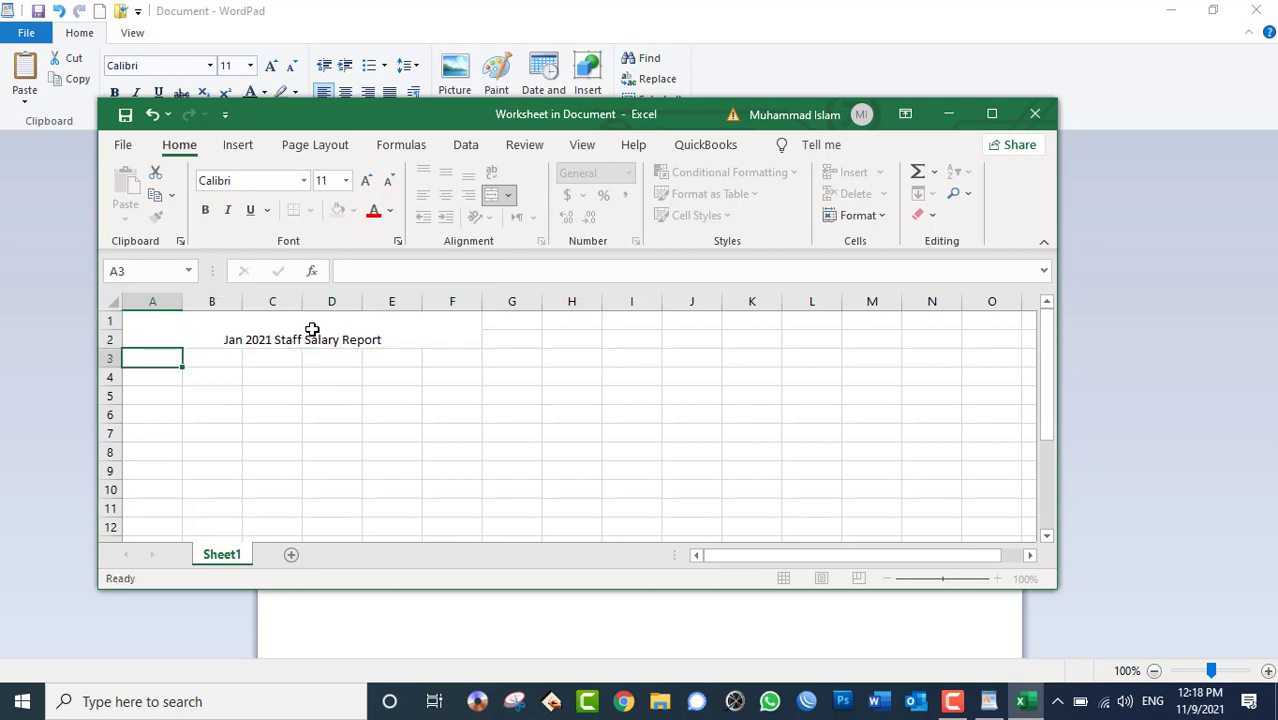
Step: Make the title middle-aligned and bold, and increase its font size three steps
{"action": "left_click", "coordinate": [311, 331]}
{"action": "left_click", "coordinate": [445, 172]}
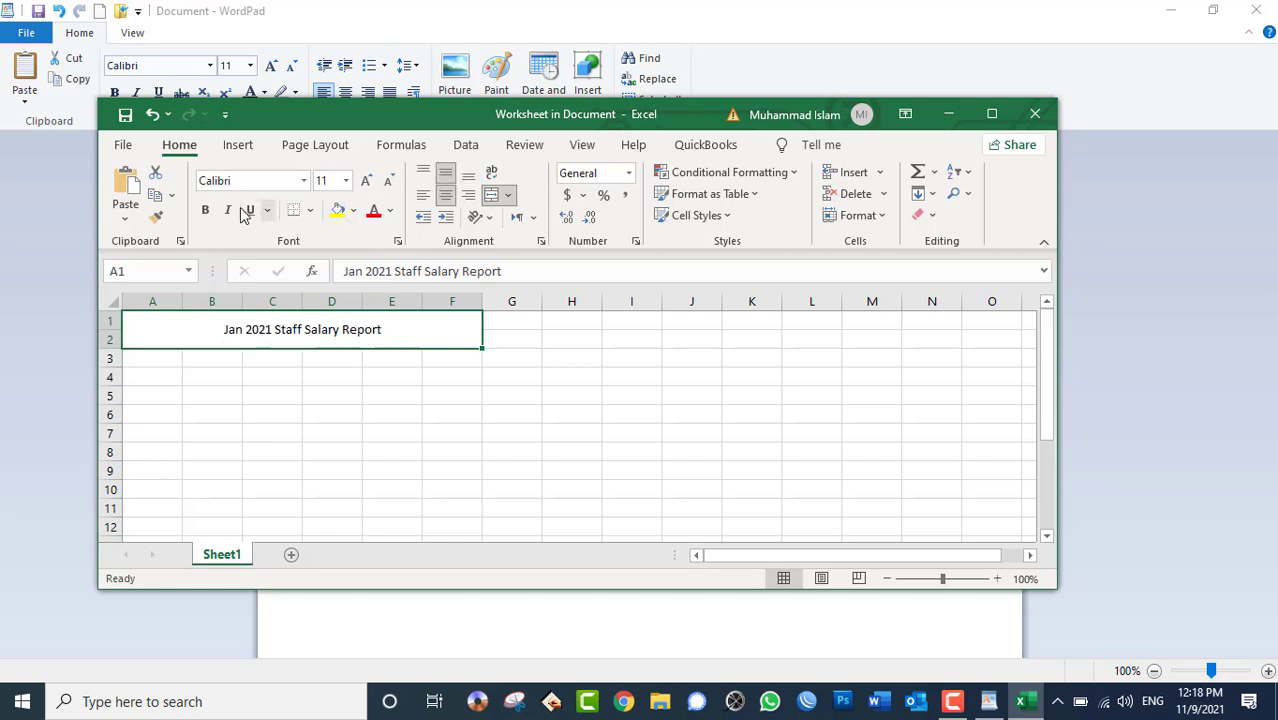
{"action": "left_click", "coordinate": [209, 210]}
{"action": "left_click", "coordinate": [366, 180]}
{"action": "left_click", "coordinate": [366, 180]}
{"action": "left_click", "coordinate": [366, 180]}
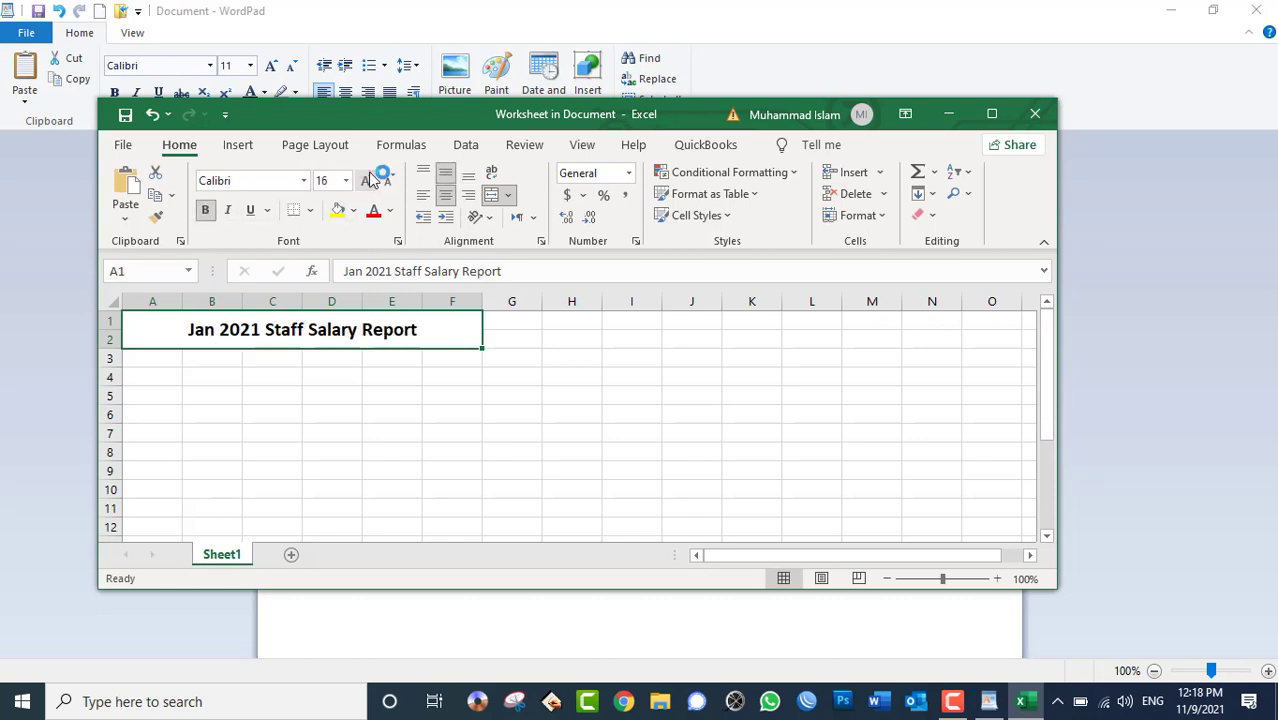
{"action": "left_click", "coordinate": [366, 180]}
{"action": "left_click", "coordinate": [148, 358]}
Step: Enter headers ID, Emp.Name, Father Name and Depart in A3:D3
{"action": "type", "text": "ID"}
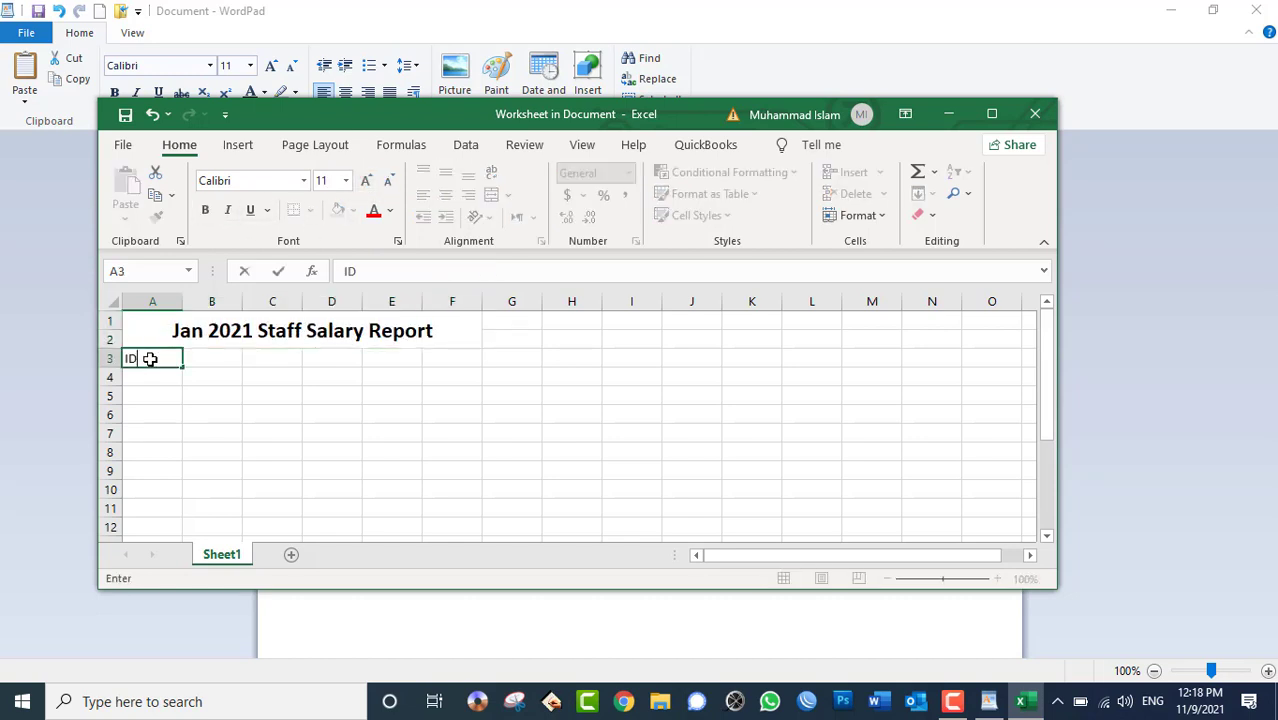
{"action": "key", "text": "Tab"}
{"action": "type", "text": "Emp"}
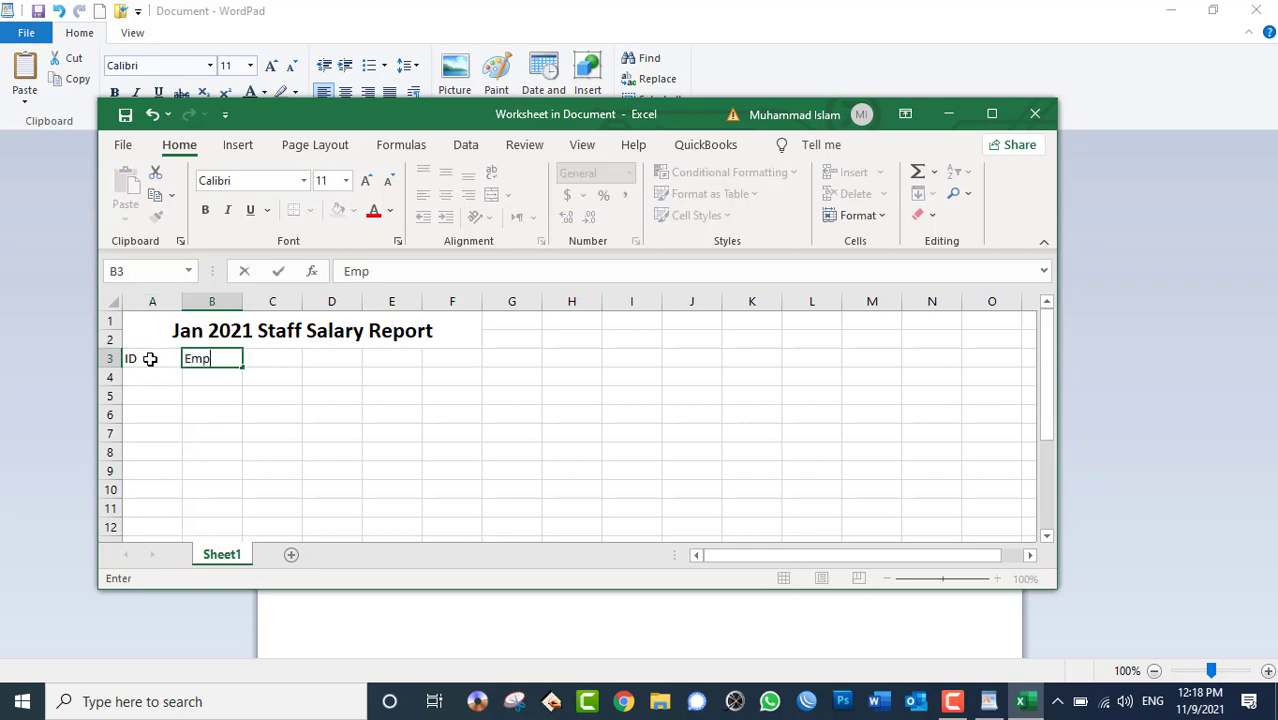
{"action": "type", "text": ".Nam"}
{"action": "type", "text": "e"}
{"action": "key", "text": "Tab"}
{"action": "type", "text": "Father "}
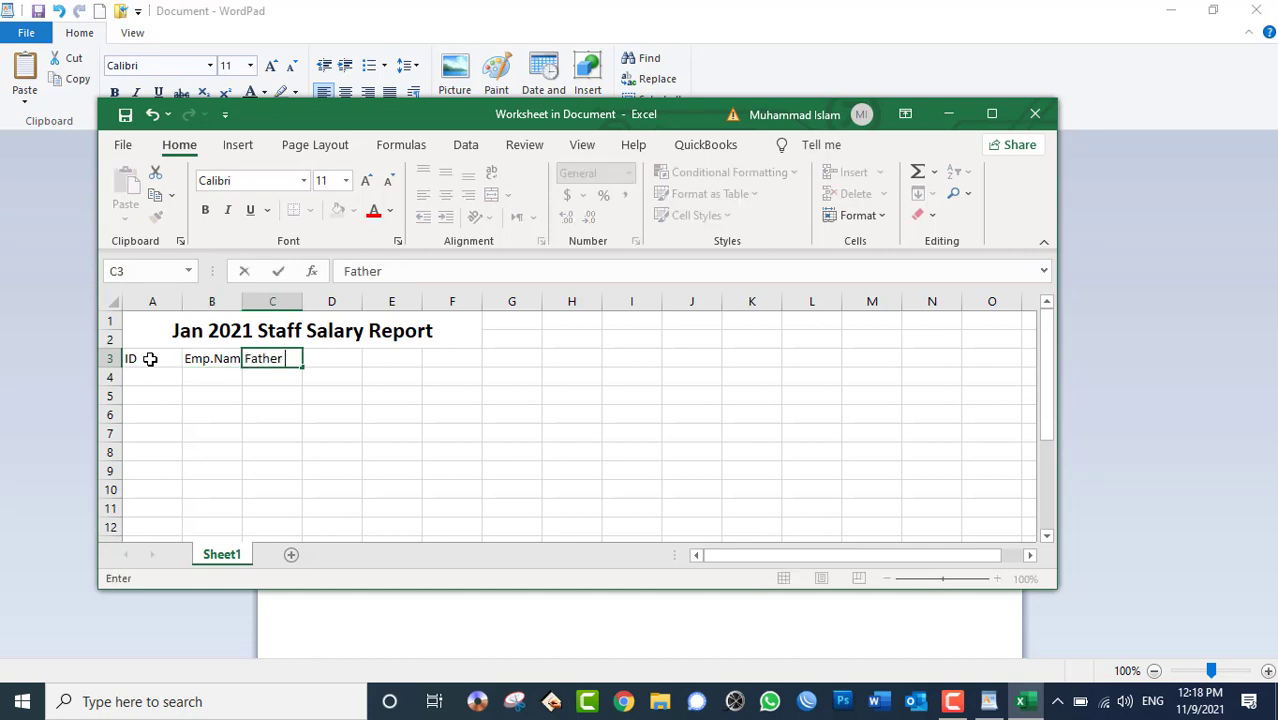
{"action": "type", "text": "Name"}
{"action": "key", "text": "Tab"}
{"action": "type", "text": "Dep"}
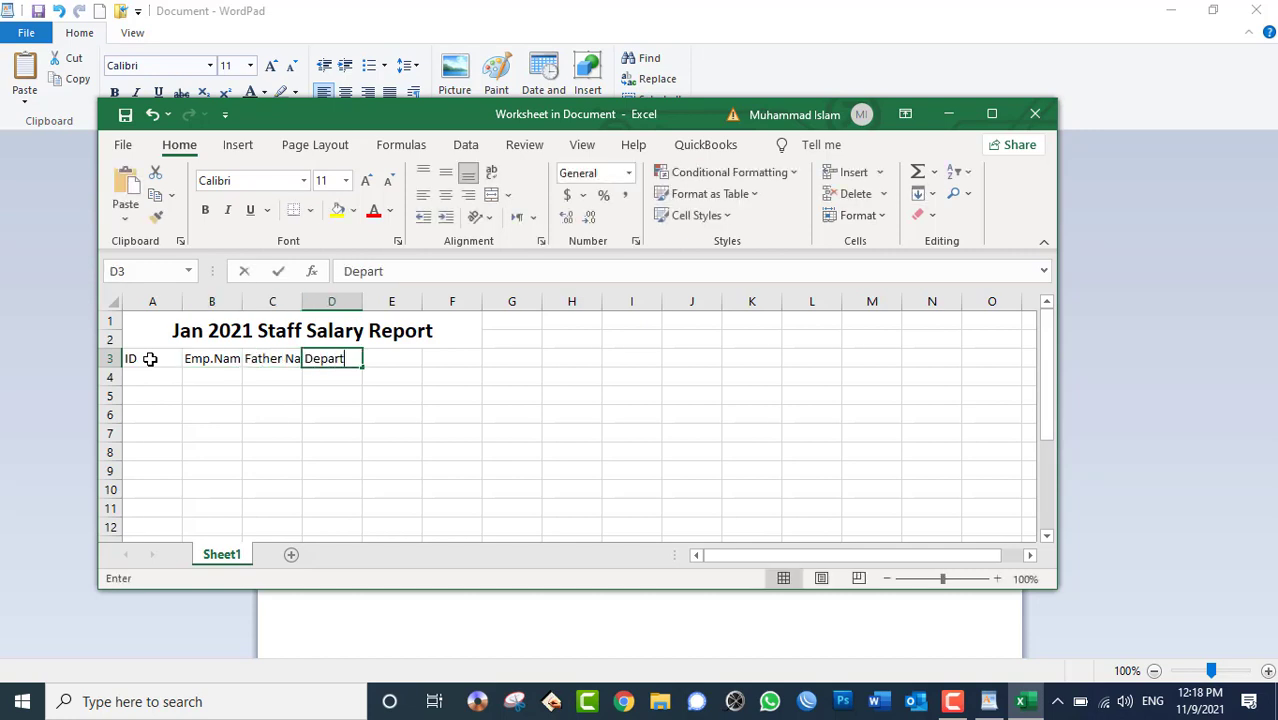
{"action": "key", "text": "Tab"}
Step: Enter the Position and Salary headers in E3 and F3
{"action": "type", "text": "J"}
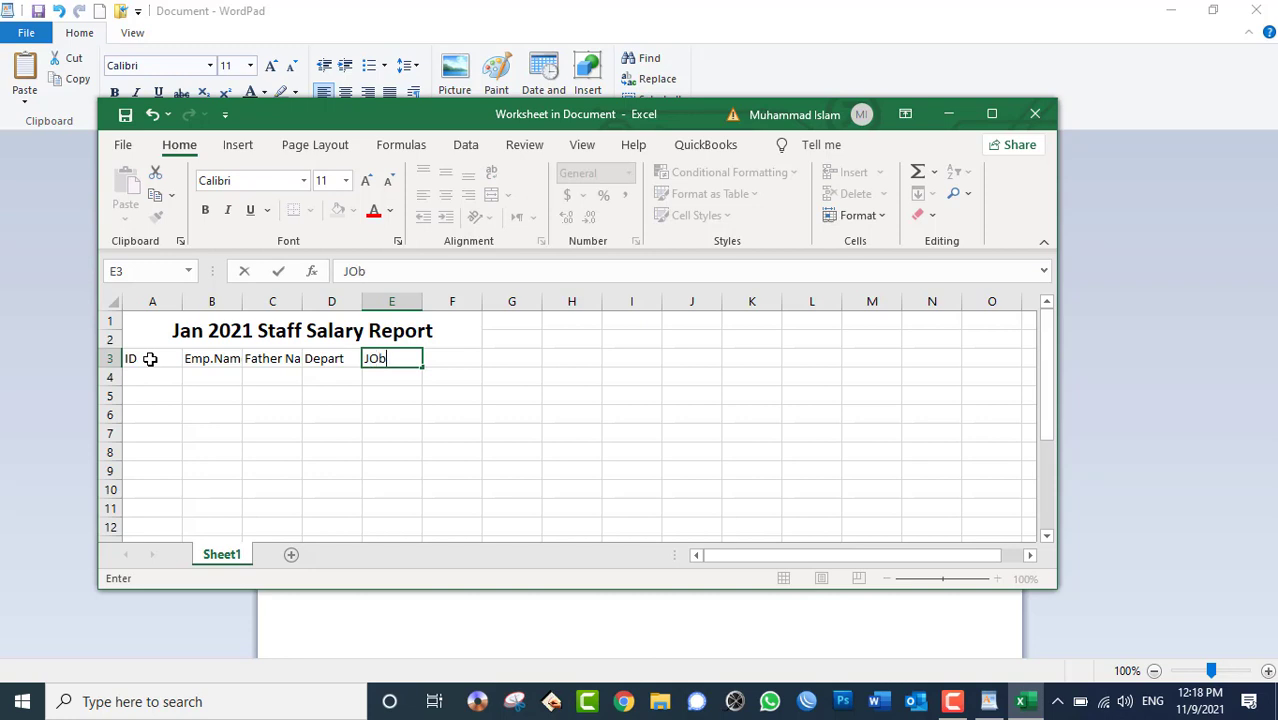
{"action": "key", "text": "BackSpace"}
{"action": "key", "text": "BackSpace"}
{"action": "key", "text": "Tab"}
{"action": "key", "text": "shift+Tab"}
{"action": "type", "text": "P"}
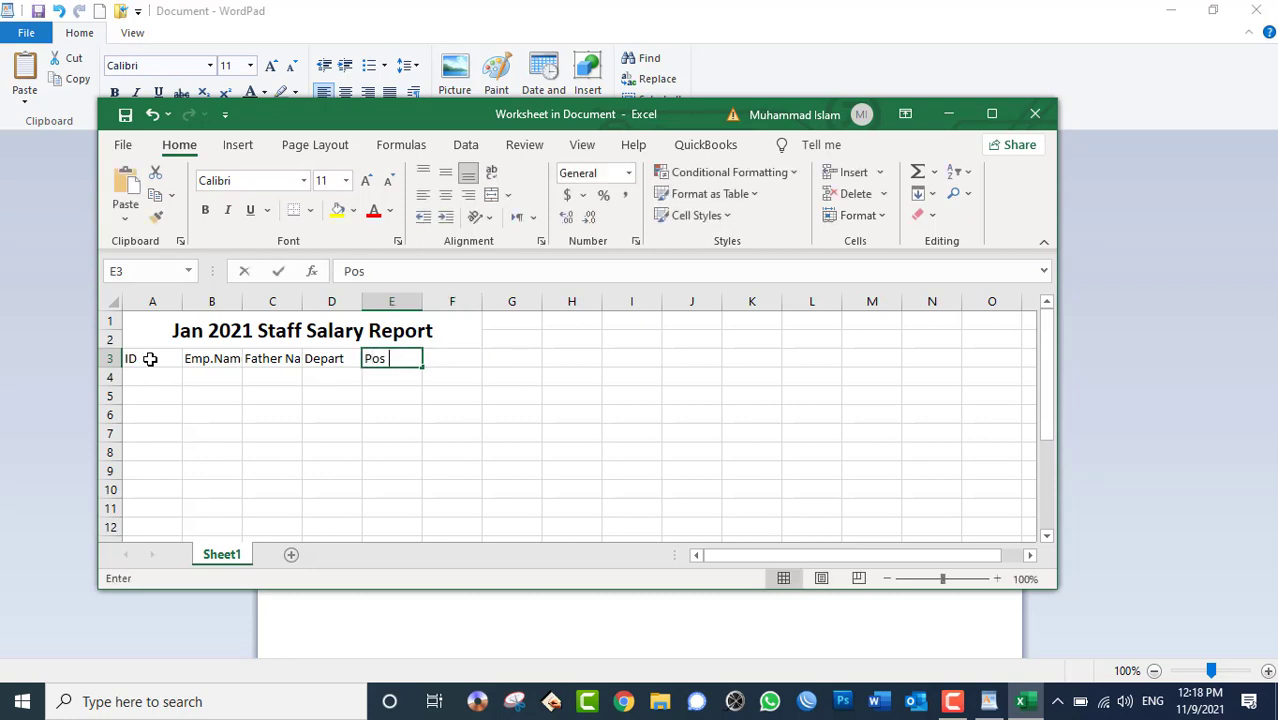
{"action": "type", "text": "n"}
{"action": "key", "text": "Tab"}
{"action": "type", "text": "Salar"}
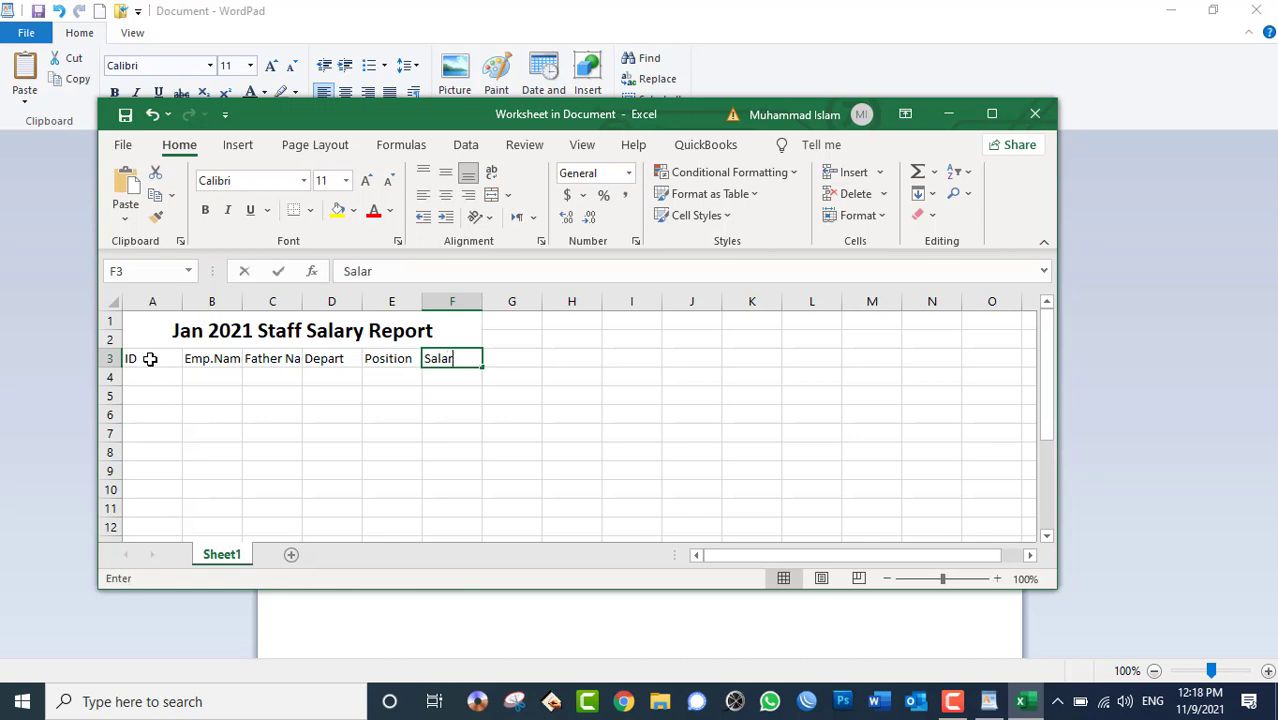
{"action": "type", "text": "y"}
{"action": "key", "text": "Return"}
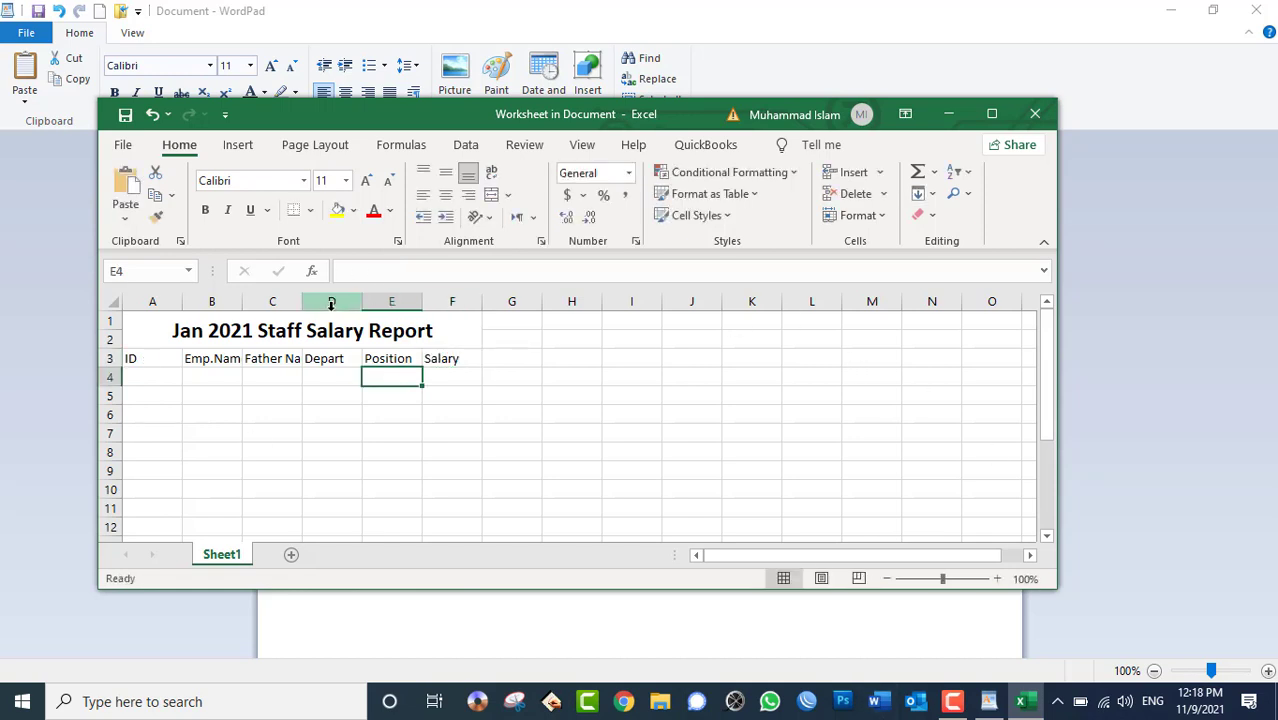
Step: Autofit columns B and C, and narrow column A to about 3.86
{"action": "double_click", "coordinate": [302, 301]}
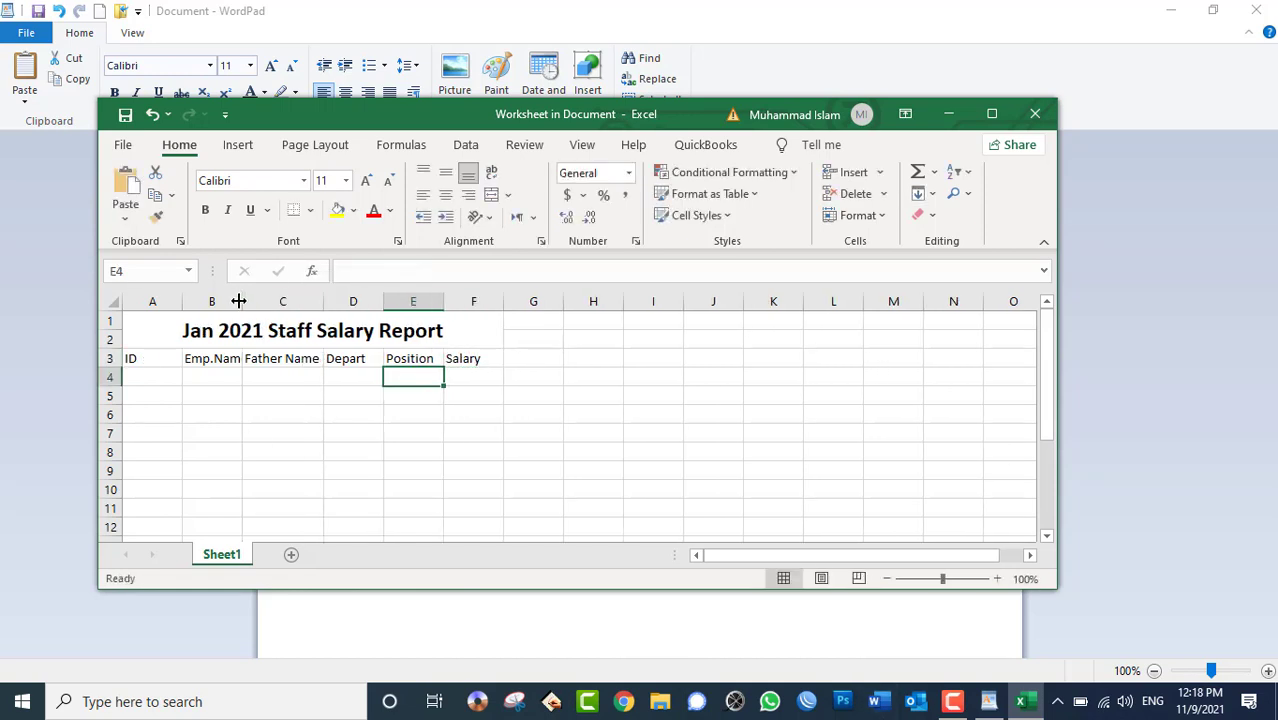
{"action": "double_click", "coordinate": [239, 301]}
{"action": "left_click_drag", "start_coordinate": [182, 301], "coordinate": [153, 307]}
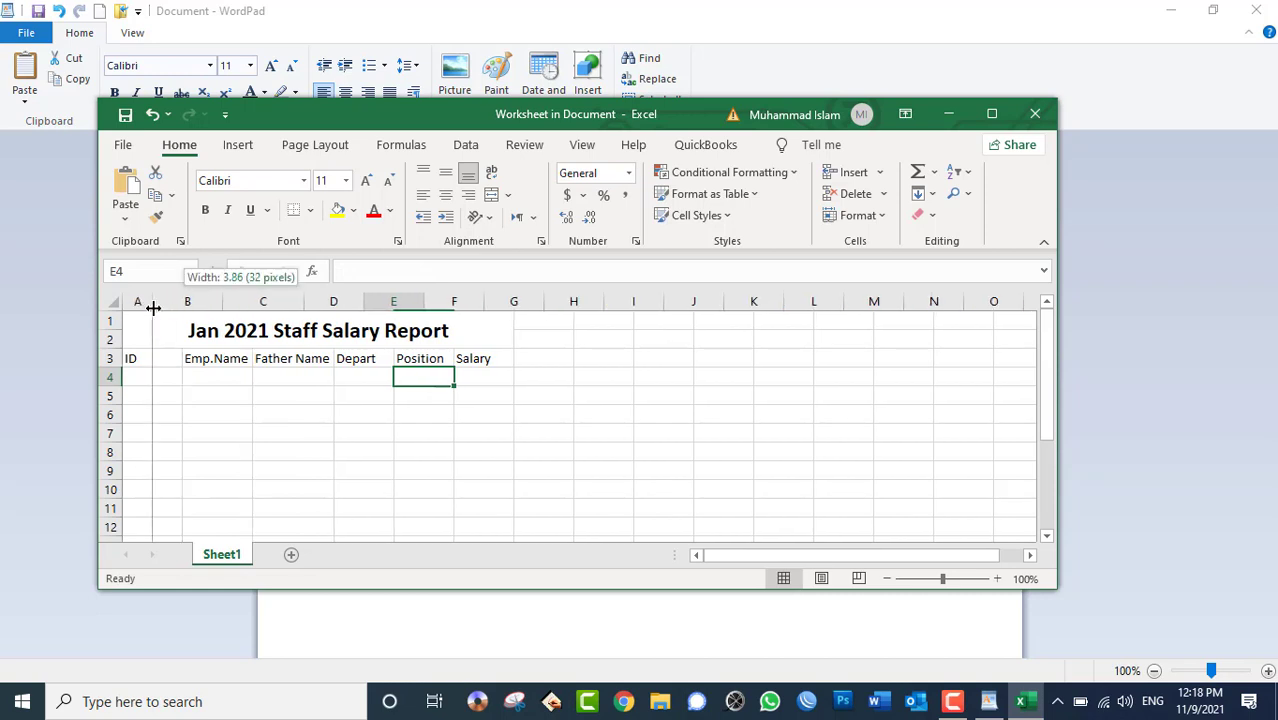
Step: Centre the row-3 headers and give them top and bottom borders
{"action": "mouse_move", "coordinate": [145, 360]}
{"action": "left_mouse_down"}
{"action": "mouse_move", "coordinate": [441, 367]}
{"action": "mouse_move", "coordinate": [441, 356]}
{"action": "left_mouse_up"}
{"action": "left_click", "coordinate": [446, 180]}
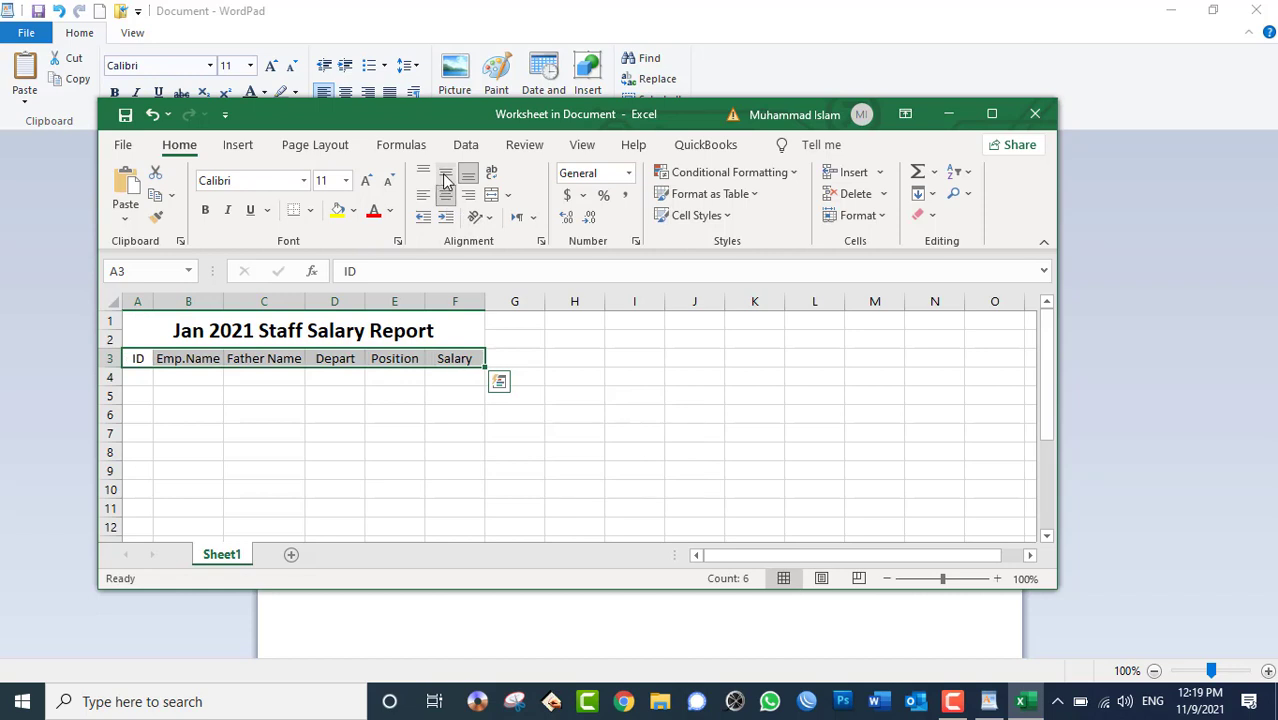
{"action": "left_click", "coordinate": [310, 210]}
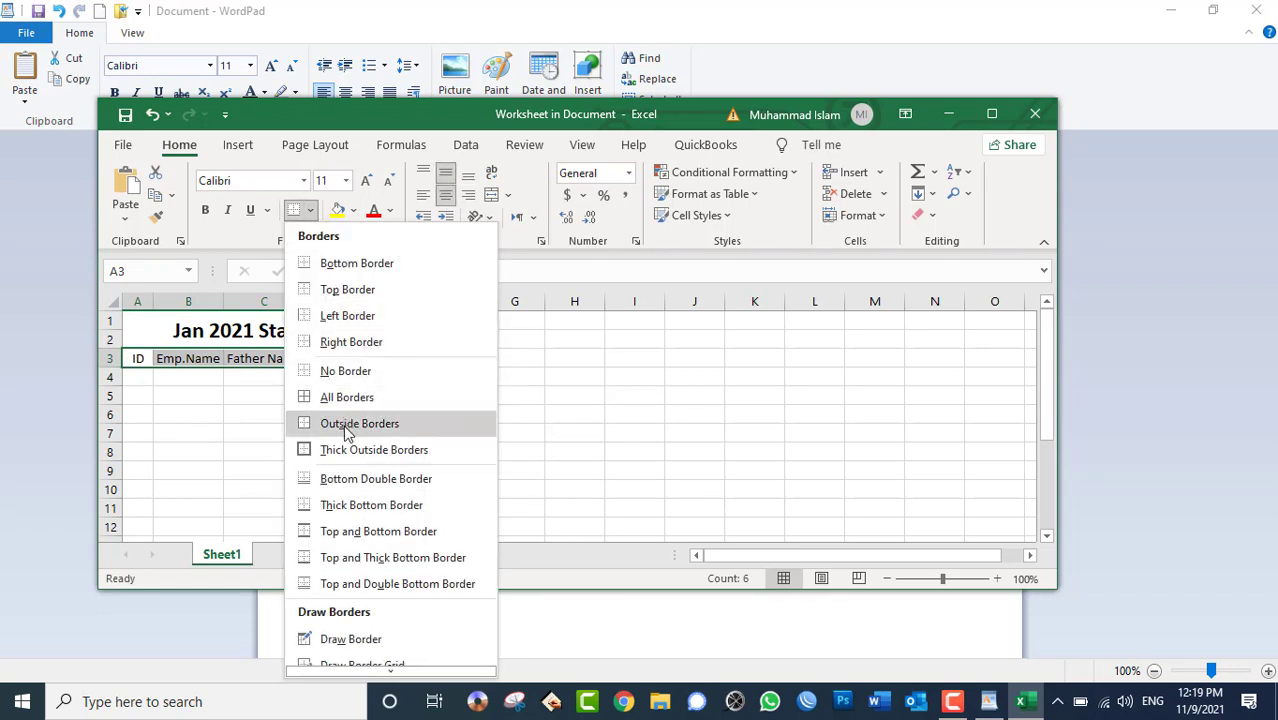
{"action": "left_click", "coordinate": [366, 532]}
{"action": "left_click", "coordinate": [400, 452]}
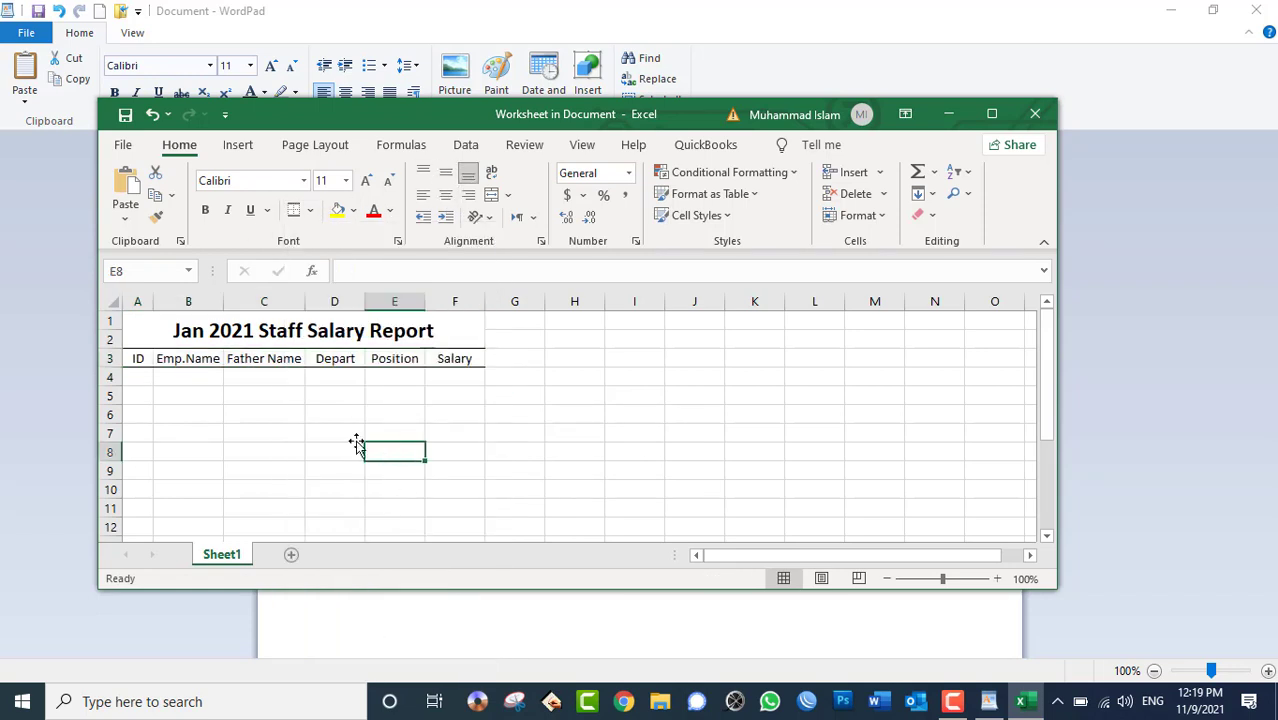
{"action": "left_click", "coordinate": [144, 376]}
Step: Fill IDs 1–8 down A4:A11 as a series
{"action": "type", "text": "1"}
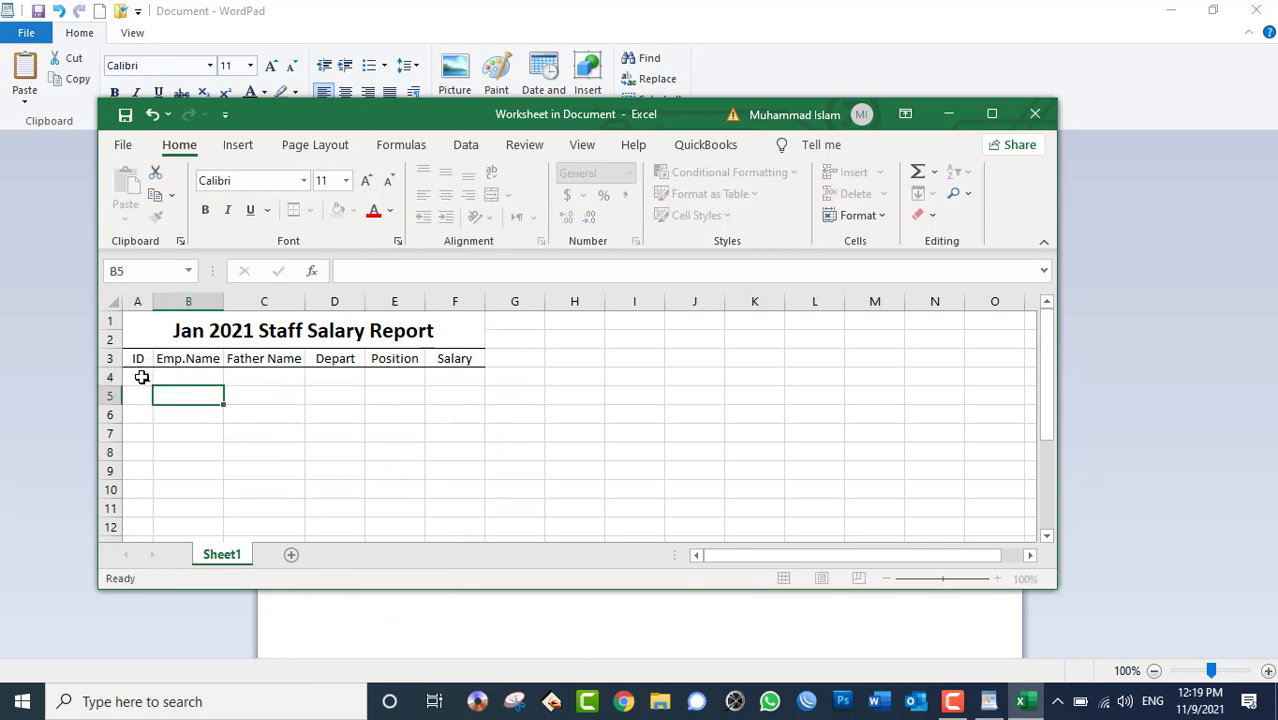
{"action": "key", "text": "Return"}
{"action": "left_click", "coordinate": [143, 377]}
{"action": "left_click_drag", "start_coordinate": [156, 385], "coordinate": [160, 515]}
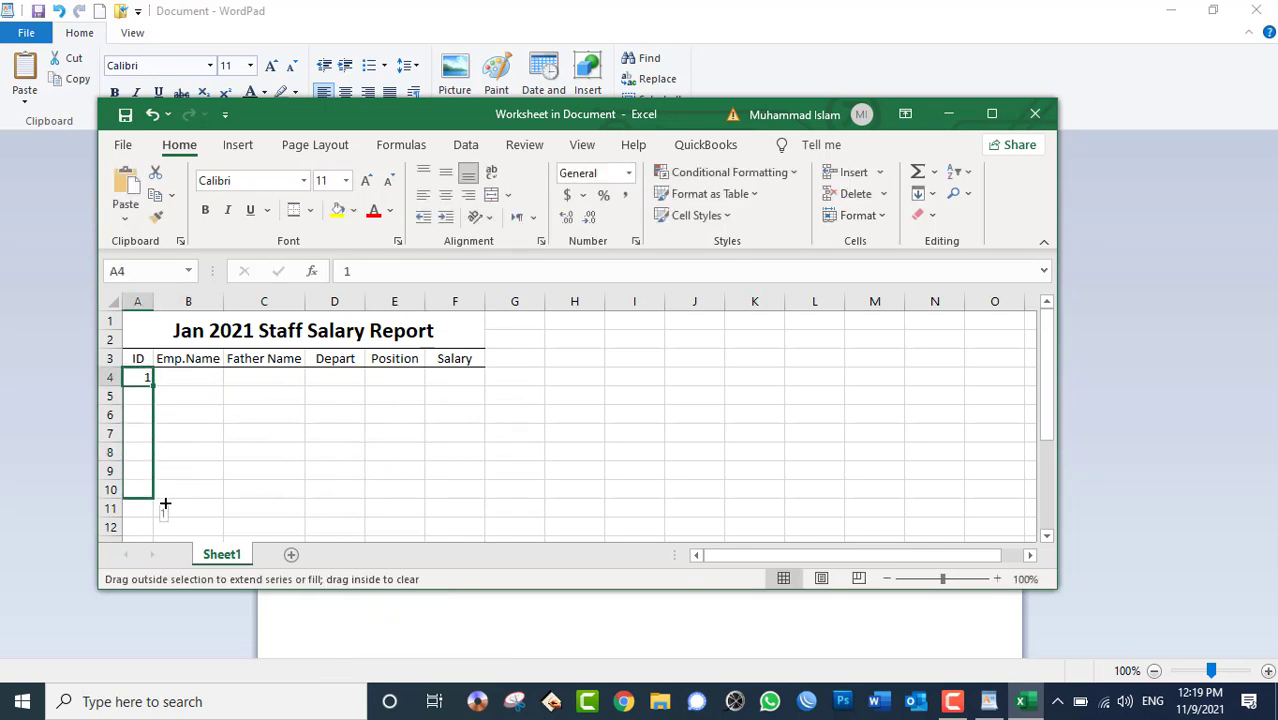
{"action": "left_click", "coordinate": [170, 533]}
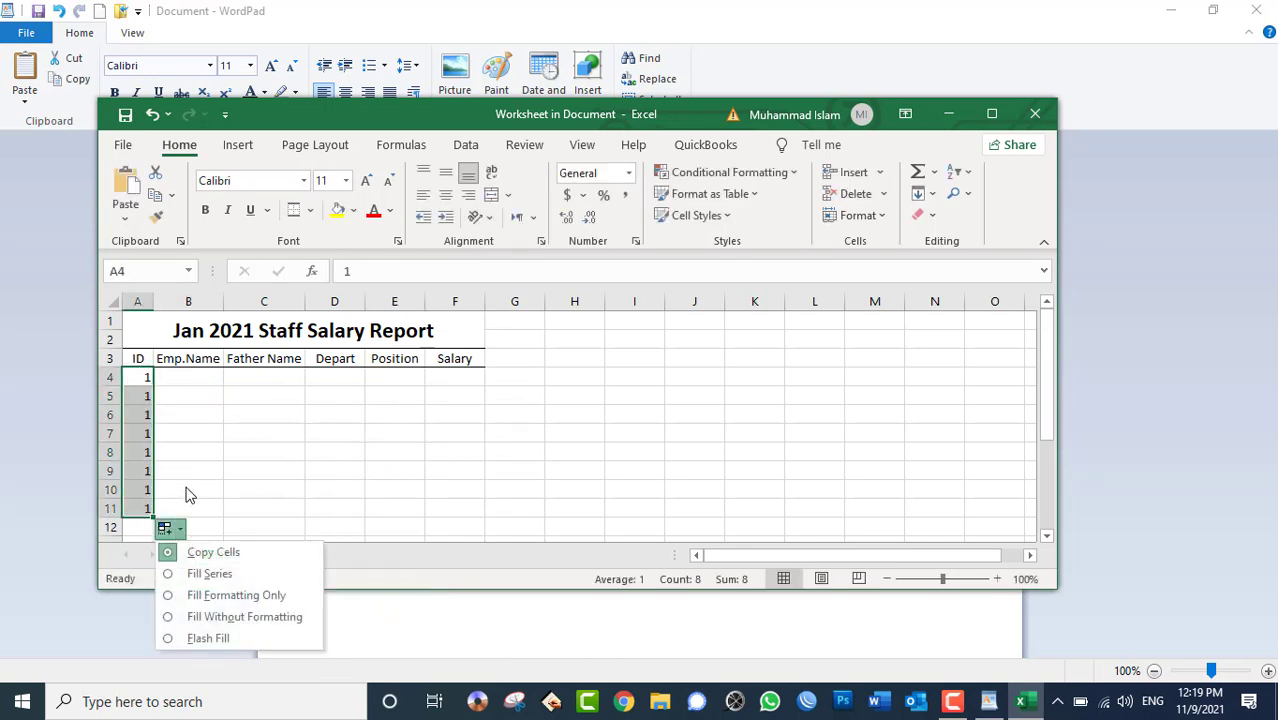
{"action": "left_click", "coordinate": [200, 571]}
Step: Enter eight employee names in B4:B11
{"action": "left_click", "coordinate": [183, 372]}
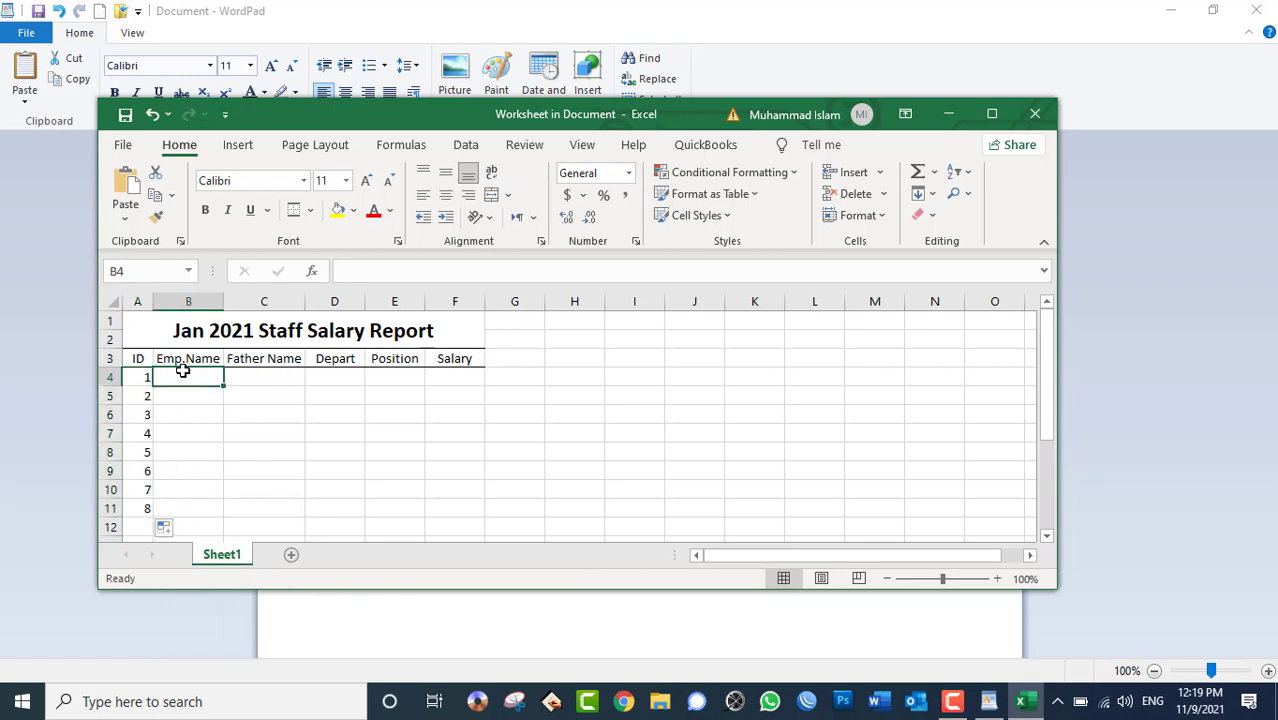
{"action": "type", "text": "Asad"}
{"action": "key", "text": "Return"}
{"action": "type", "text": "Khan"}
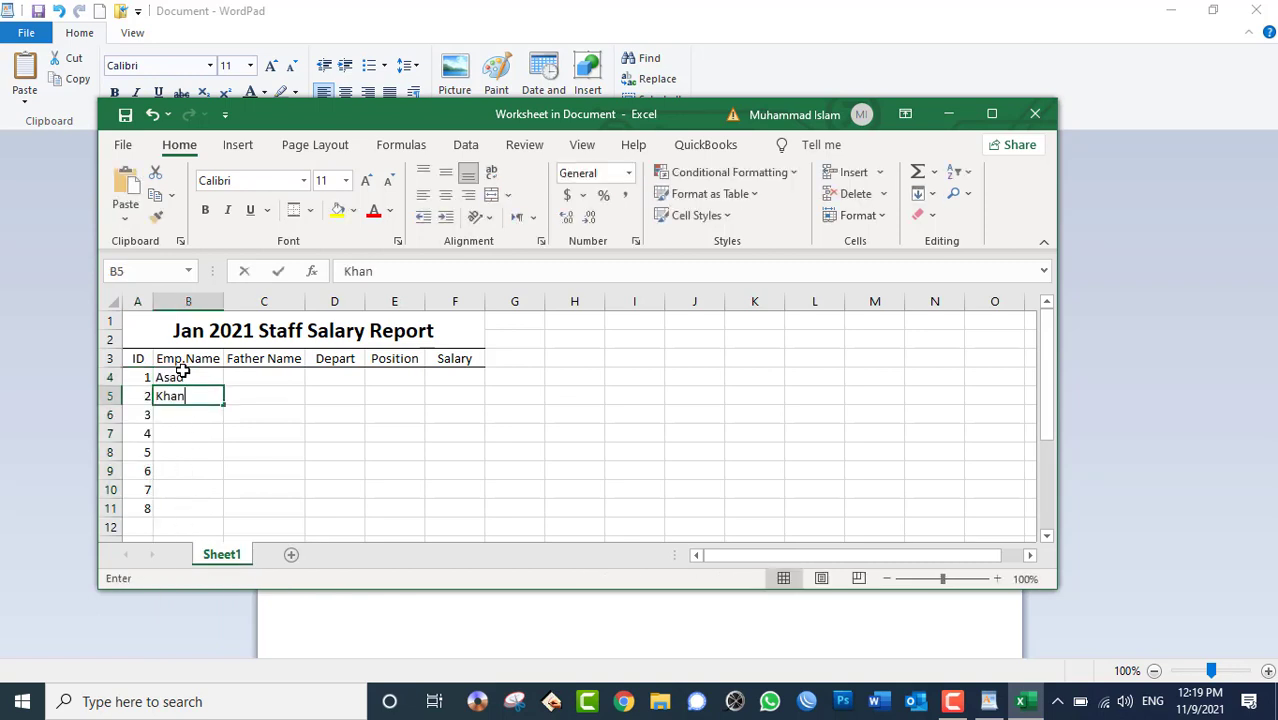
{"action": "key", "text": "Return"}
{"action": "type", "text": "Jan"}
{"action": "key", "text": "Return"}
{"action": "type", "text": "Salam"}
{"action": "key", "text": "Return"}
{"action": "type", "text": "Islam"}
{"action": "key", "text": "Return"}
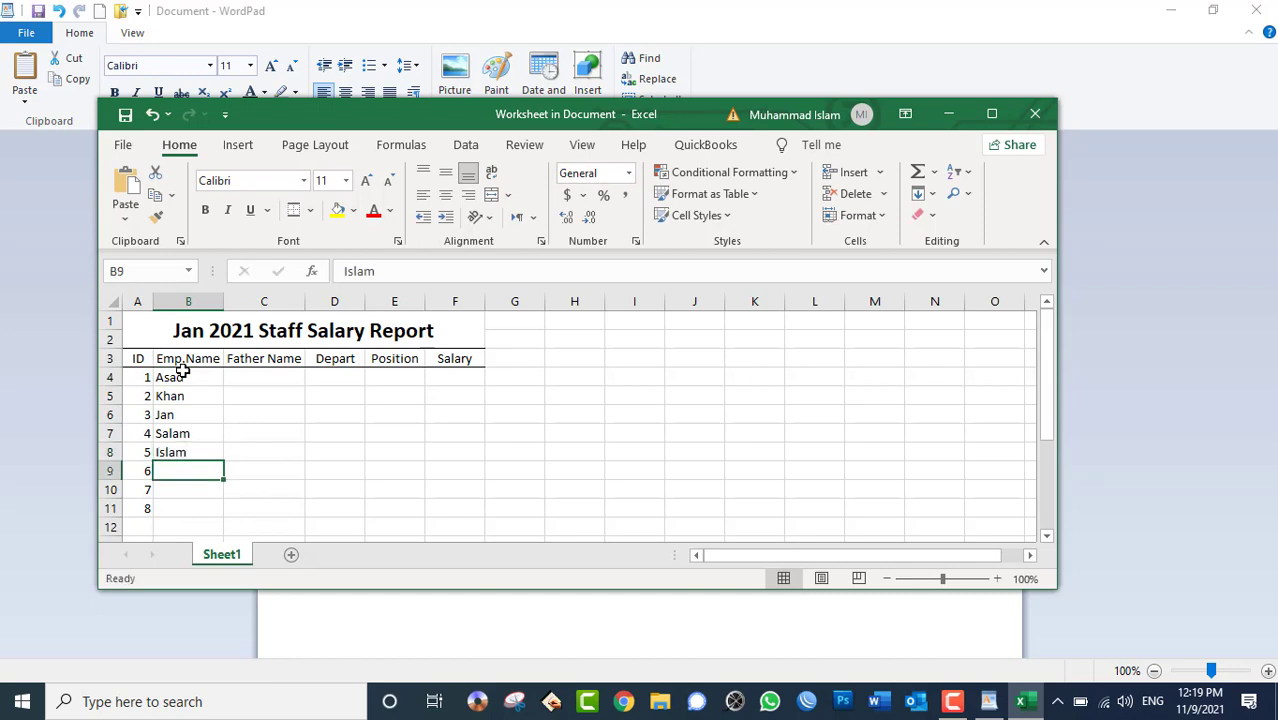
{"action": "type", "text": "A"}
{"action": "key", "text": "BackSpace"}
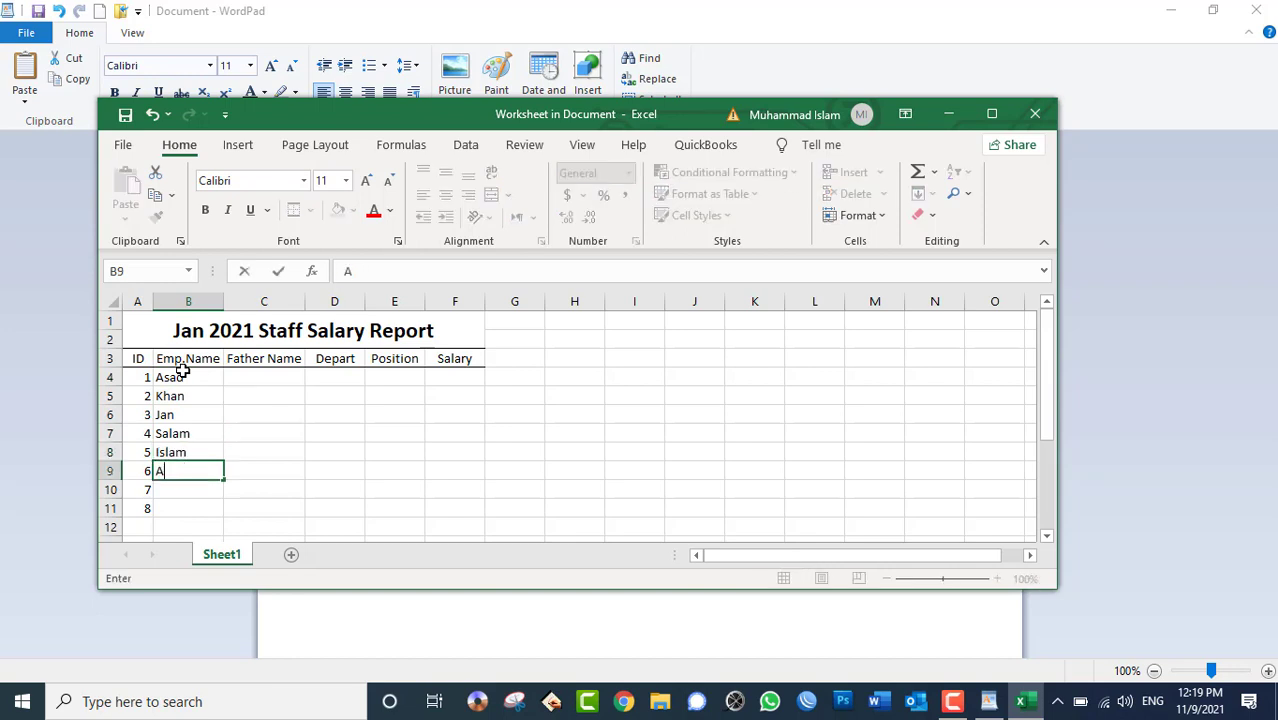
{"action": "type", "text": "kmal"}
{"action": "key", "text": "Return"}
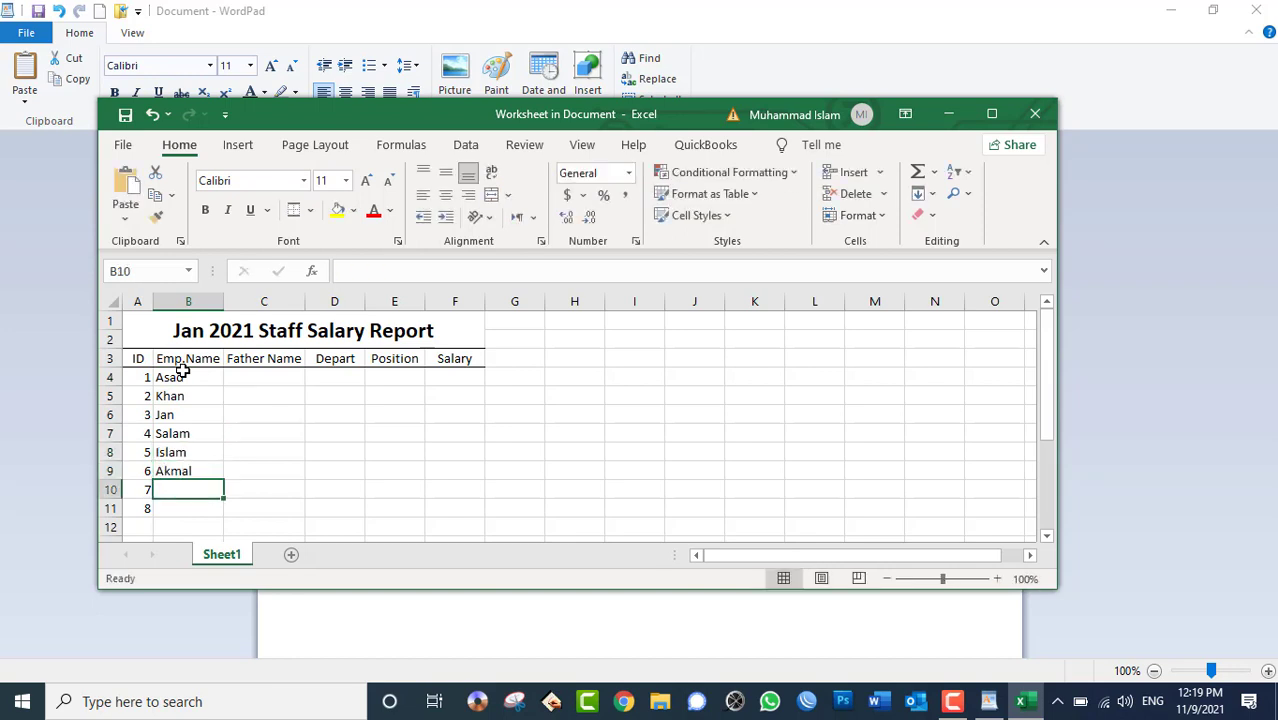
{"action": "type", "text": "Ajmal"}
{"action": "key", "text": "Return"}
{"action": "type", "text": "Waheed"}
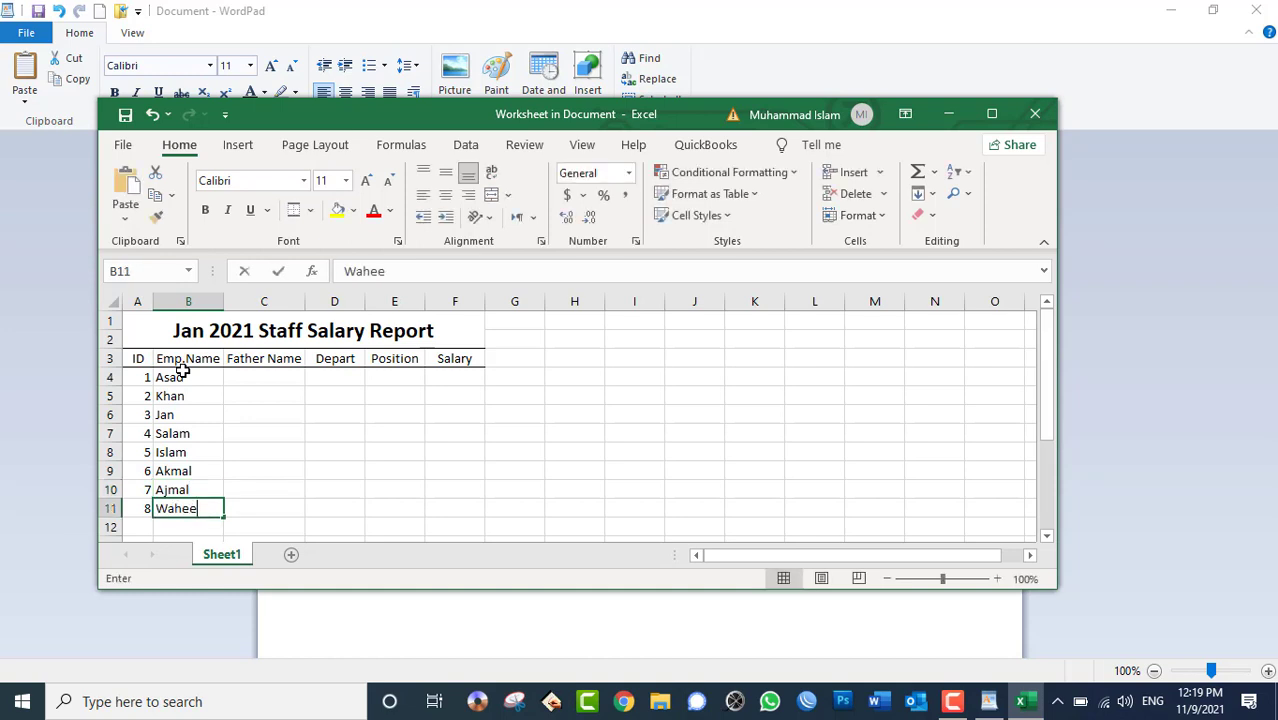
{"action": "key", "text": "Tab"}
Step: Fill ZYX into all the Father Name cells
{"action": "key", "text": "shift+Up"}
{"action": "key", "text": "shift+Up"}
{"action": "key", "text": "shift+Up"}
{"action": "key", "text": "shift+Up"}
{"action": "key", "text": "shift+Up"}
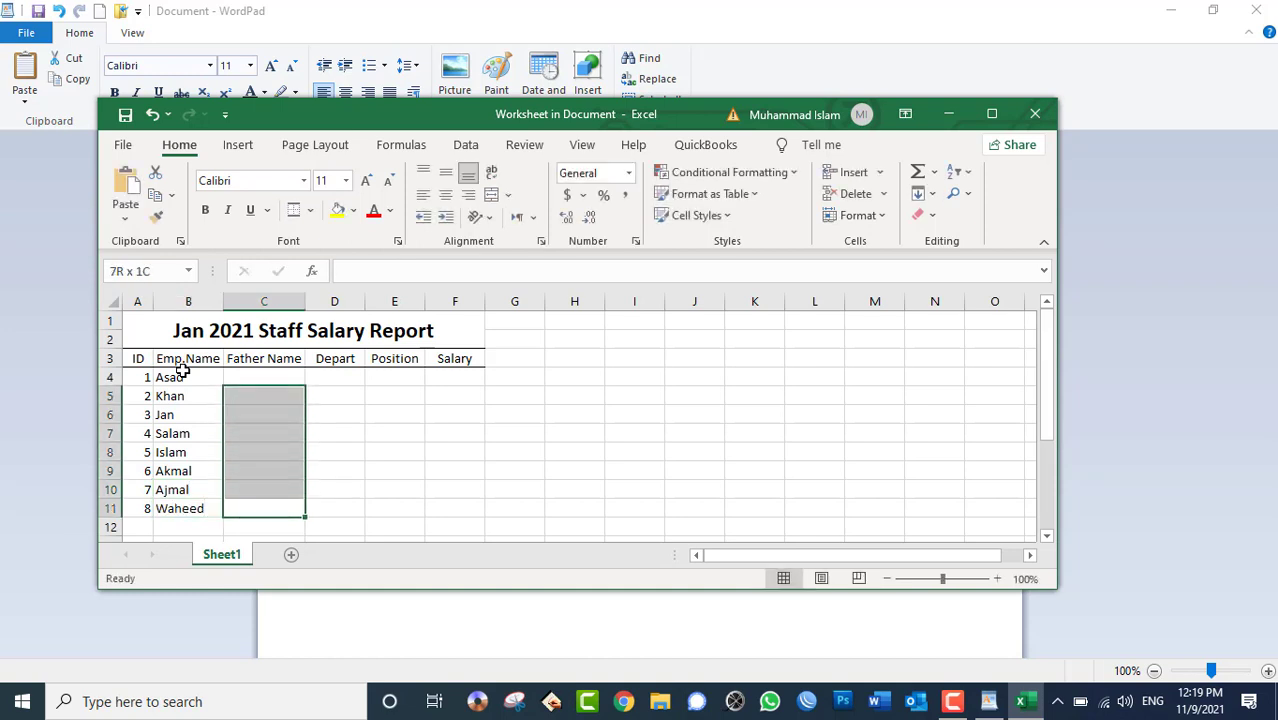
{"action": "key", "text": "shift+Up"}
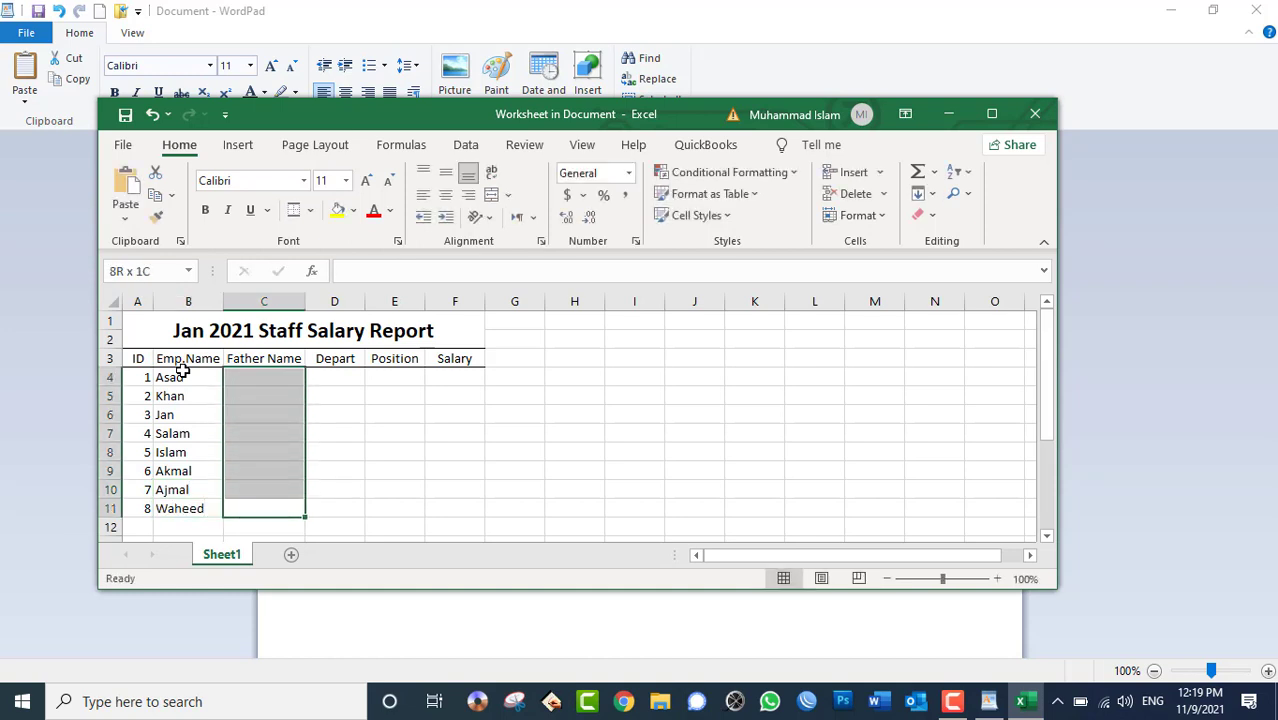
{"action": "type", "text": "ZYX"}
{"action": "key", "text": "ctrl+Return"}
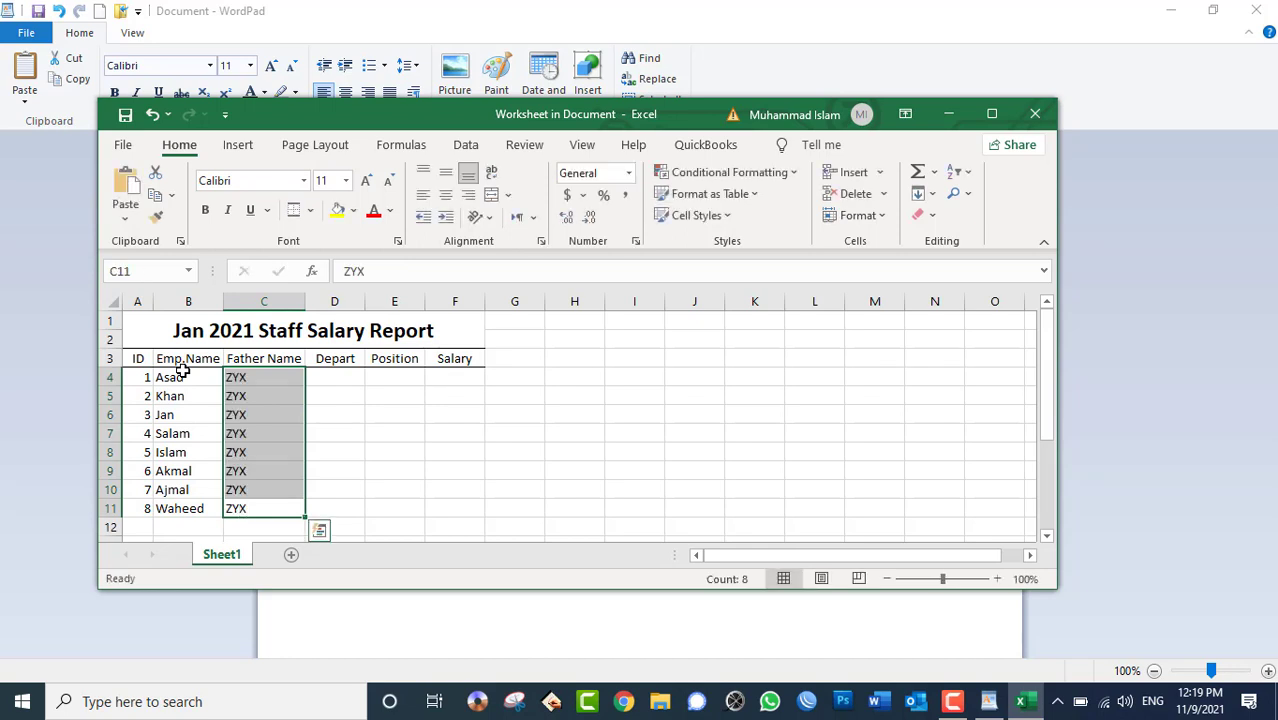
Step: Fill IT Department into the Depart column and autofit column D
{"action": "key", "text": "Right"}
{"action": "key", "text": "shift+Up"}
{"action": "key", "text": "shift+Up"}
{"action": "key", "text": "shift+Up"}
{"action": "key", "text": "shift+Up"}
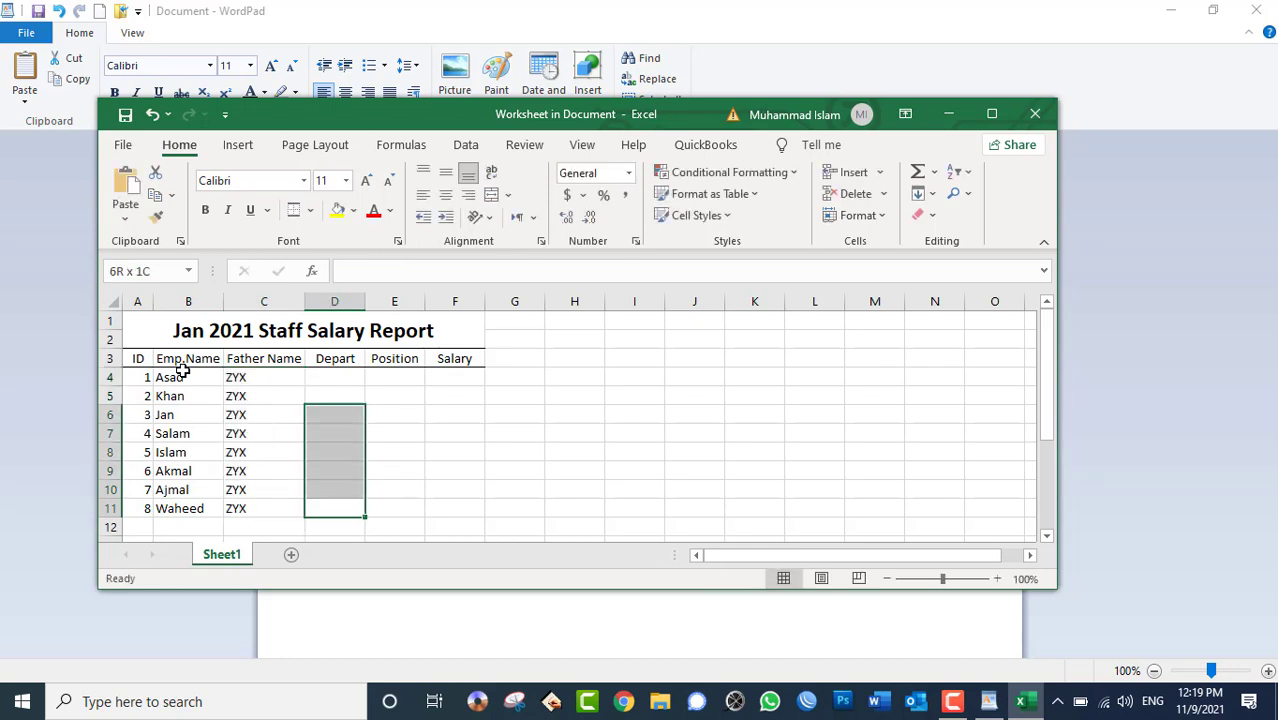
{"action": "key", "text": "shift+Up"}
{"action": "key", "text": "shift+Up"}
{"action": "type", "text": "IT"}
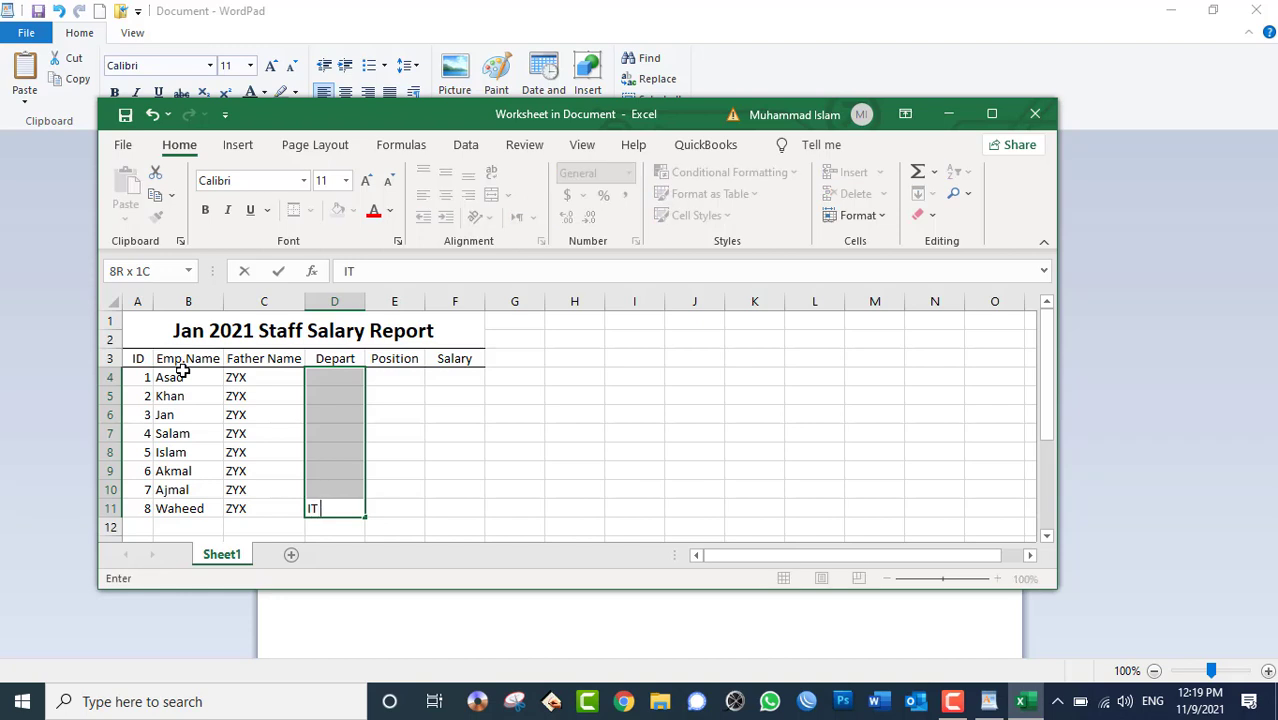
{"action": "type", "text": " Department"}
{"action": "key", "text": "ctrl+Return"}
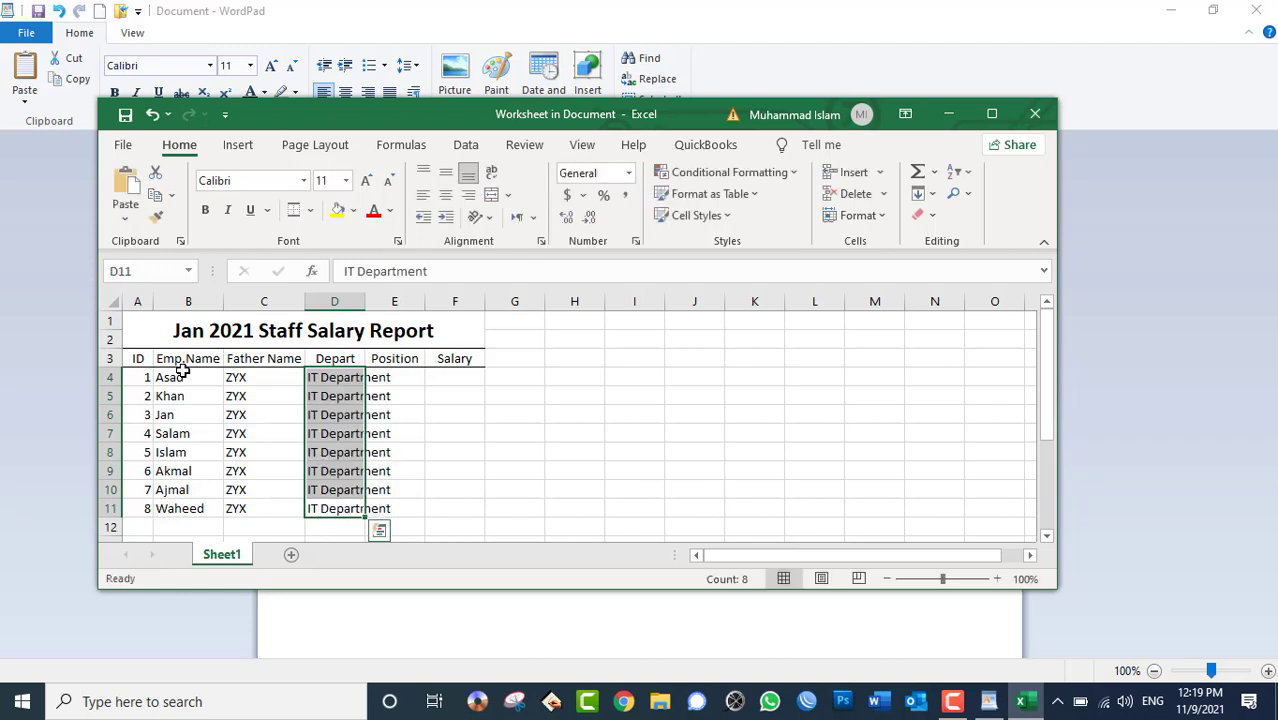
{"action": "double_click", "coordinate": [365, 301]}
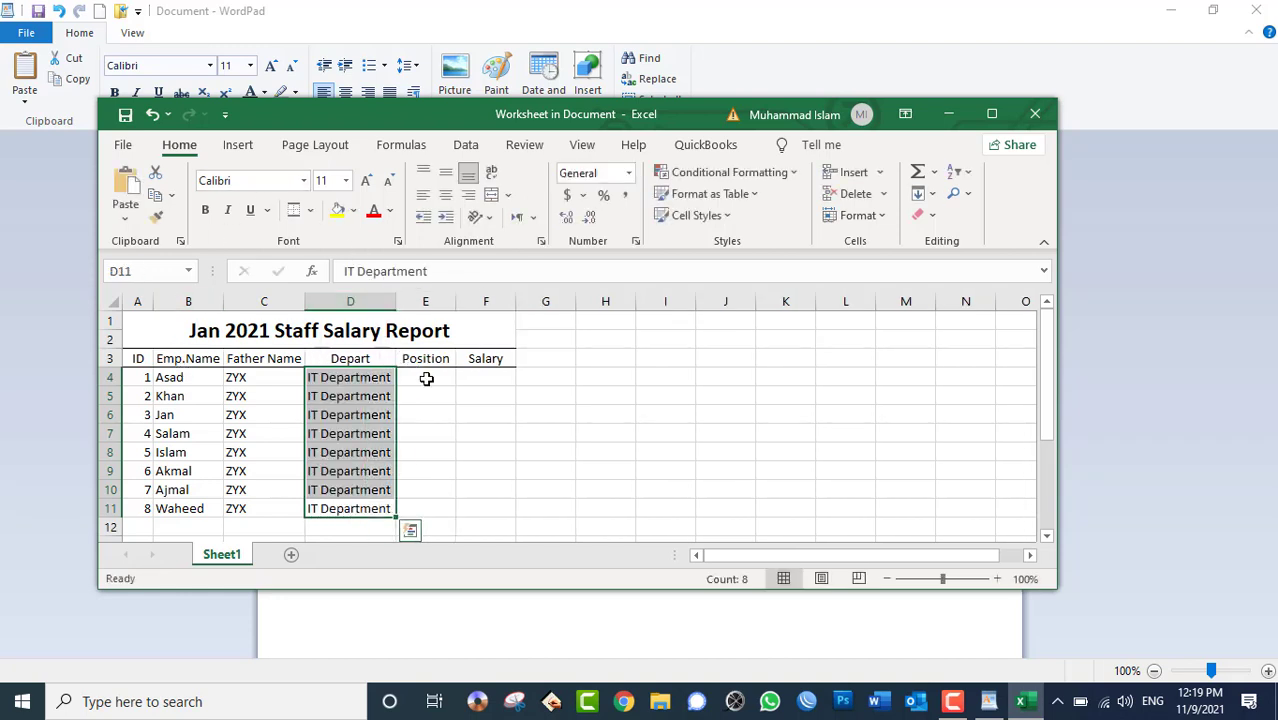
Step: Fill IT Officer into Position cells E4:E11 and 20000 into Salary cells F4:F11
{"action": "left_click_drag", "start_coordinate": [425, 377], "coordinate": [442, 504]}
{"action": "type", "text": "200"}
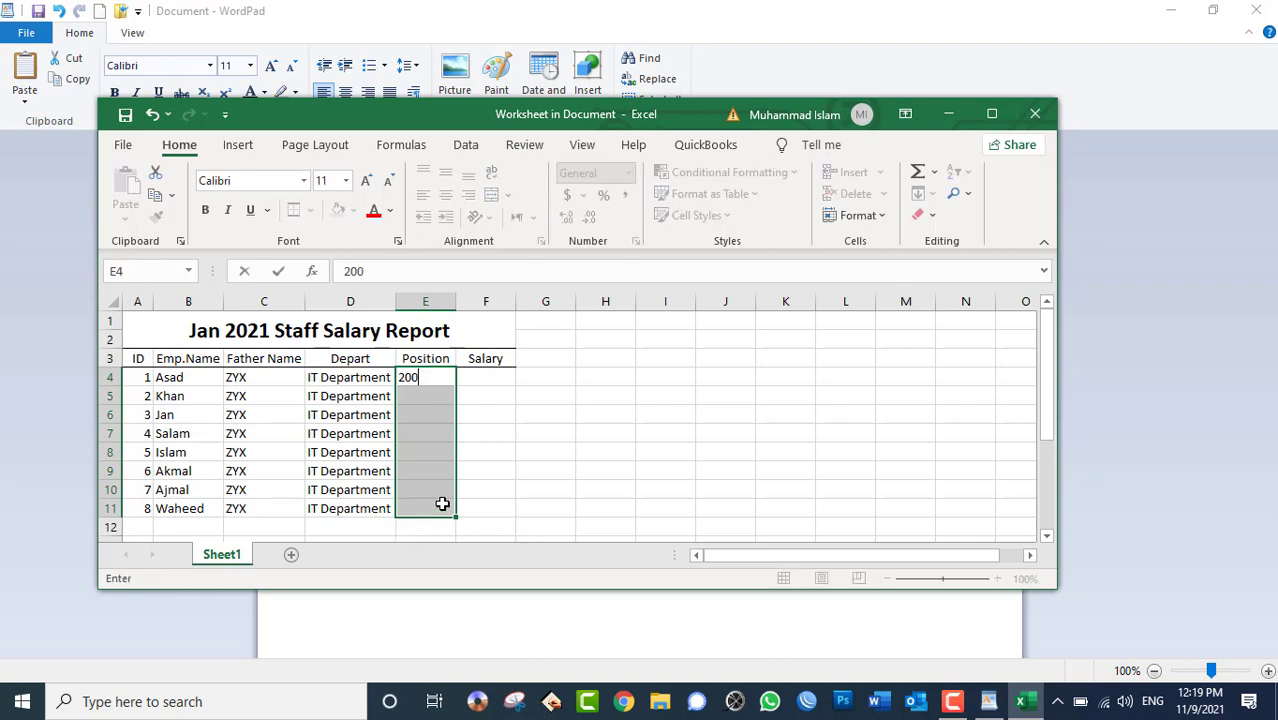
{"action": "type", "text": "0"}
{"action": "key", "text": "ctrl+Return"}
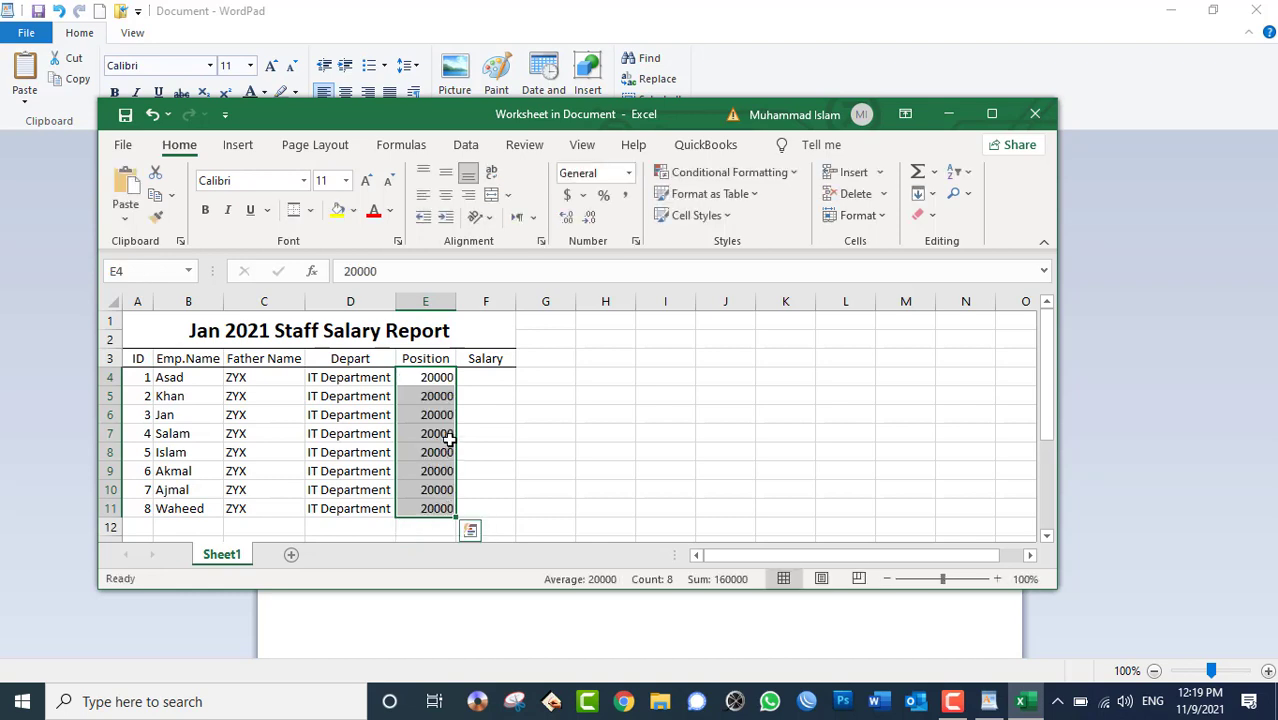
{"action": "type", "text": "IT Offic"}
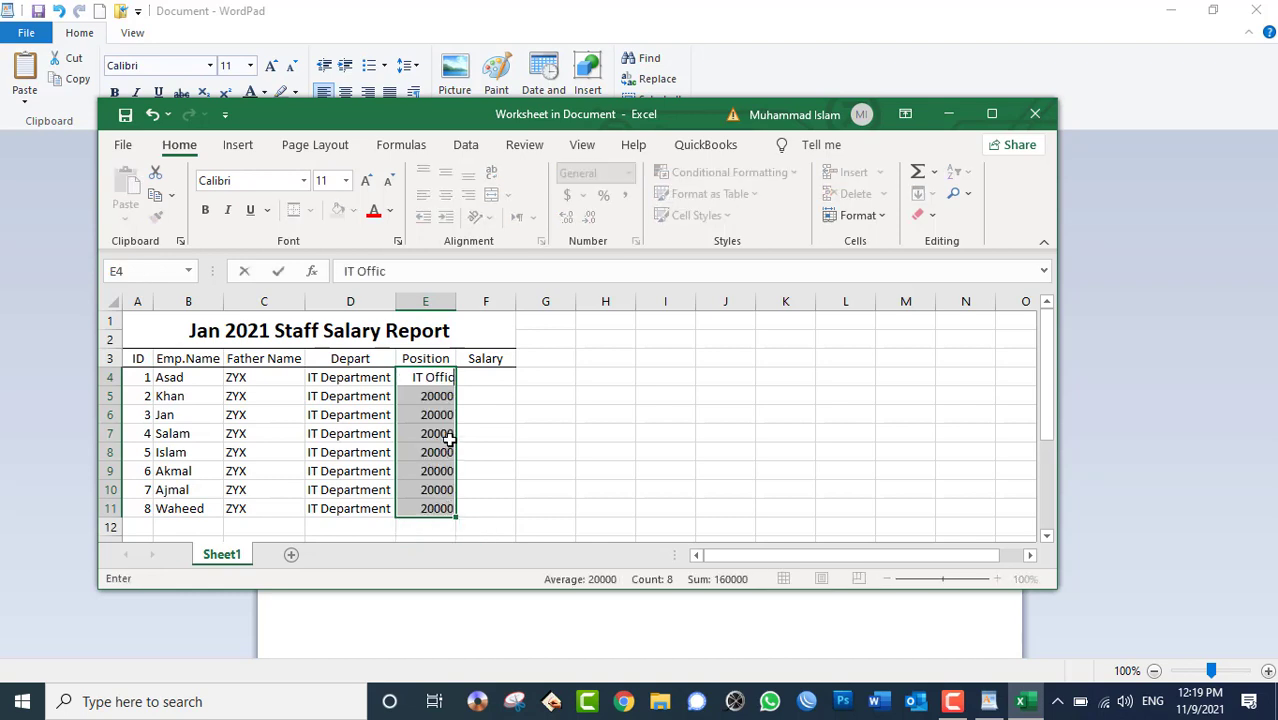
{"action": "type", "text": "er"}
{"action": "key", "text": "ctrl+Return"}
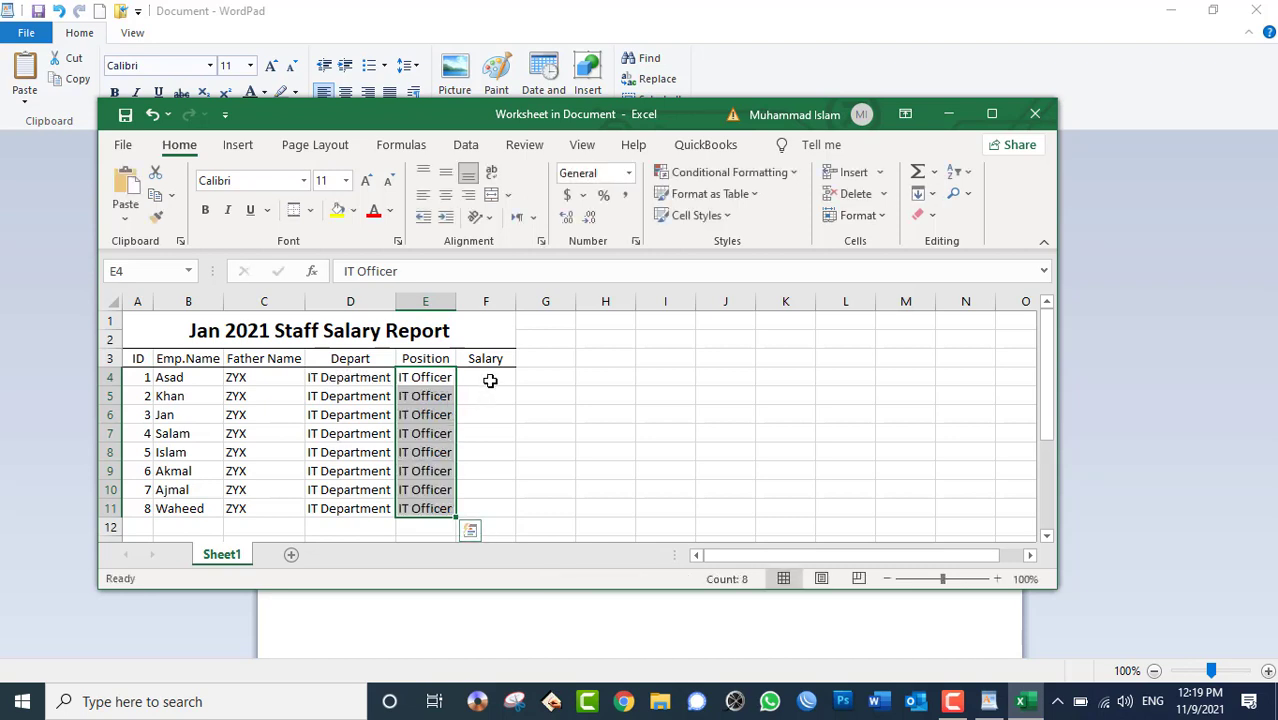
{"action": "left_click_drag", "start_coordinate": [490, 380], "coordinate": [506, 508]}
{"action": "type", "text": "200"}
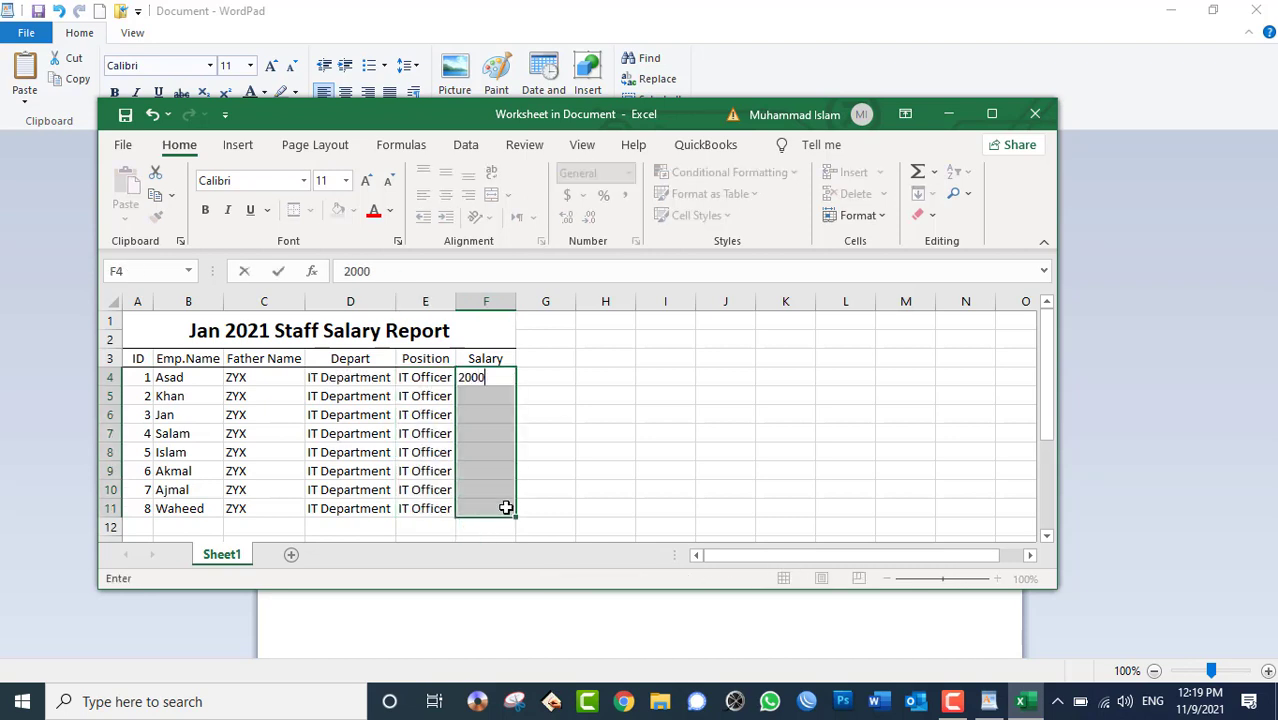
{"action": "type", "text": "0"}
{"action": "key", "text": "ctrl+Return"}
Step: Return to WordPad, then reopen the embedded salary table in Excel
{"action": "left_click", "coordinate": [628, 437]}
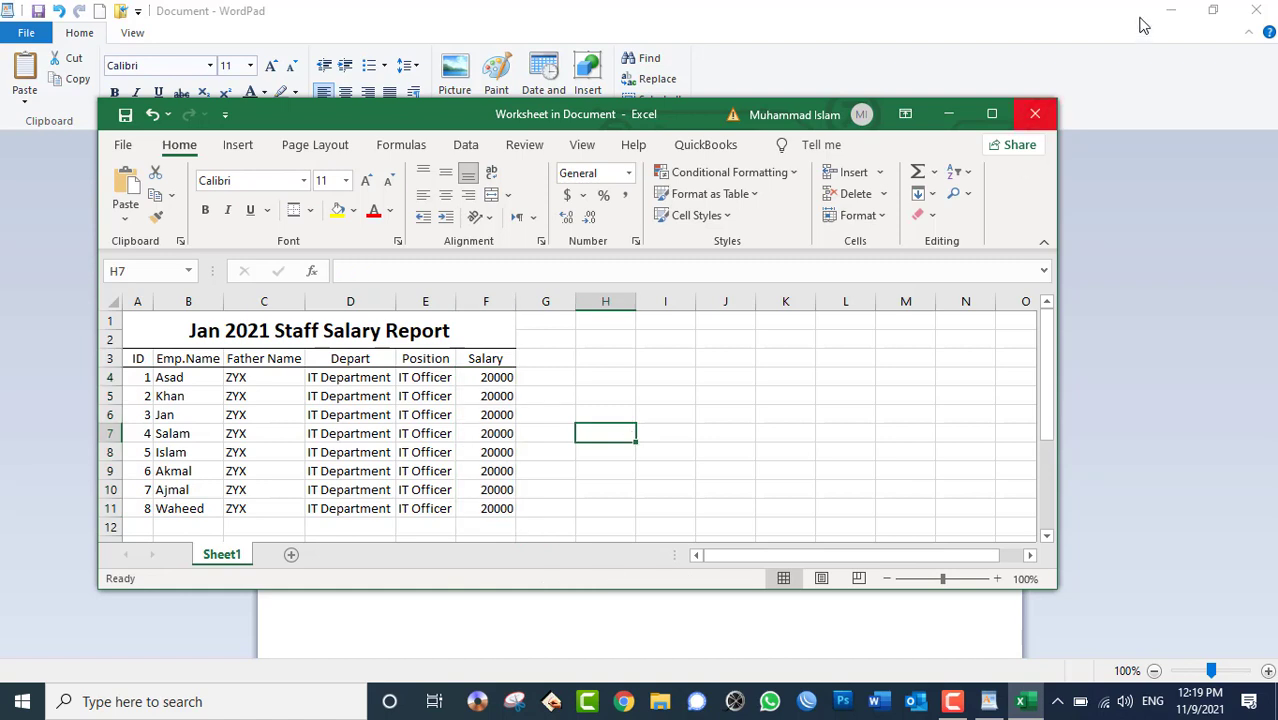
{"action": "left_click", "coordinate": [1035, 113]}
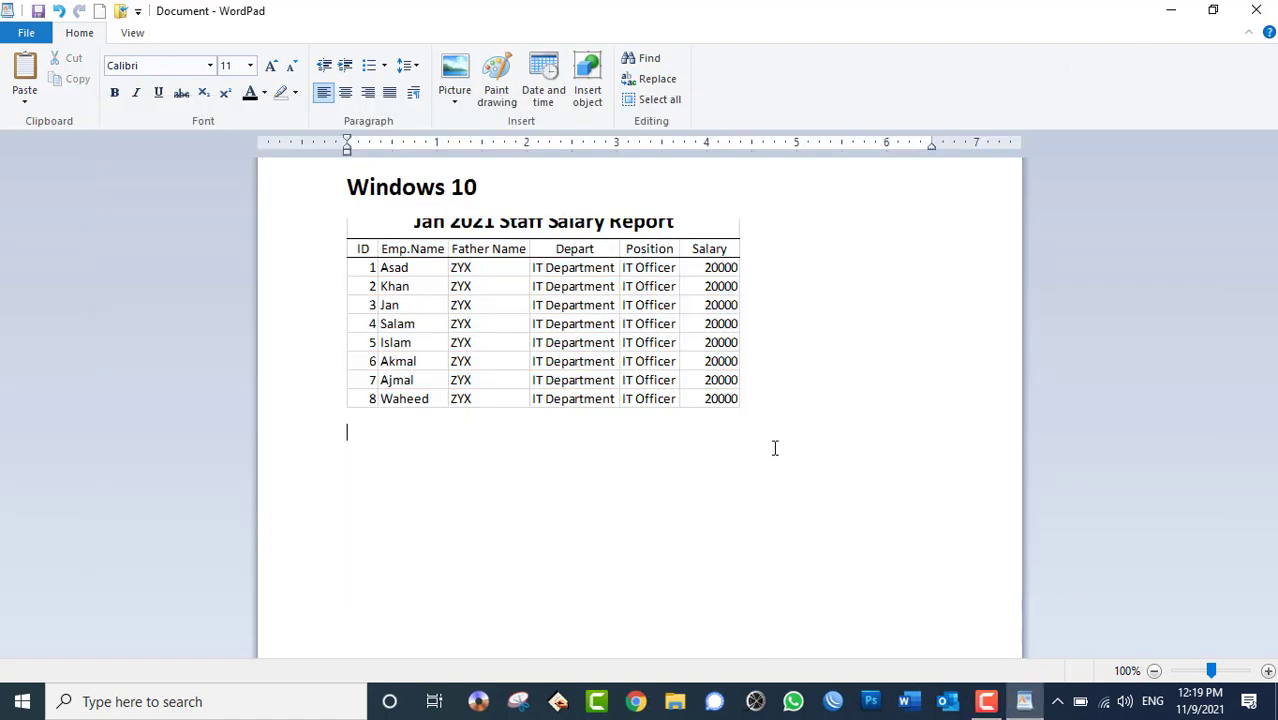
{"action": "left_click", "coordinate": [600, 306]}
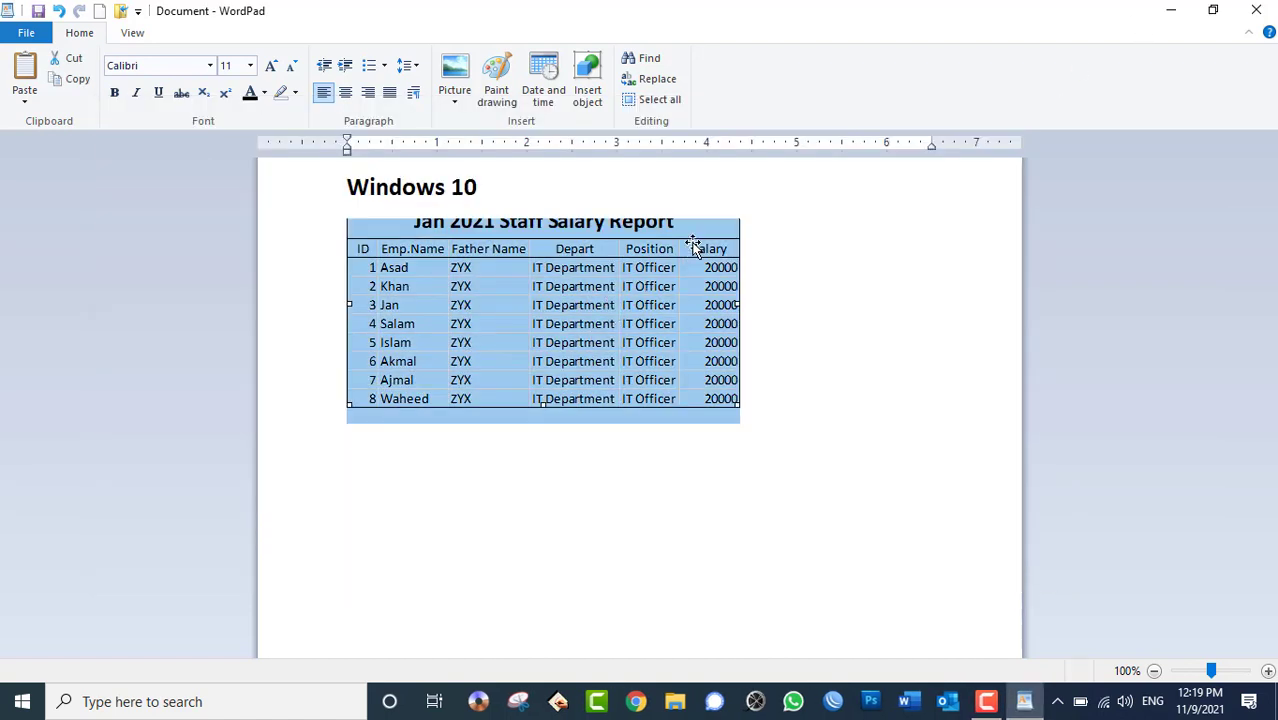
{"action": "double_click", "coordinate": [622, 320]}
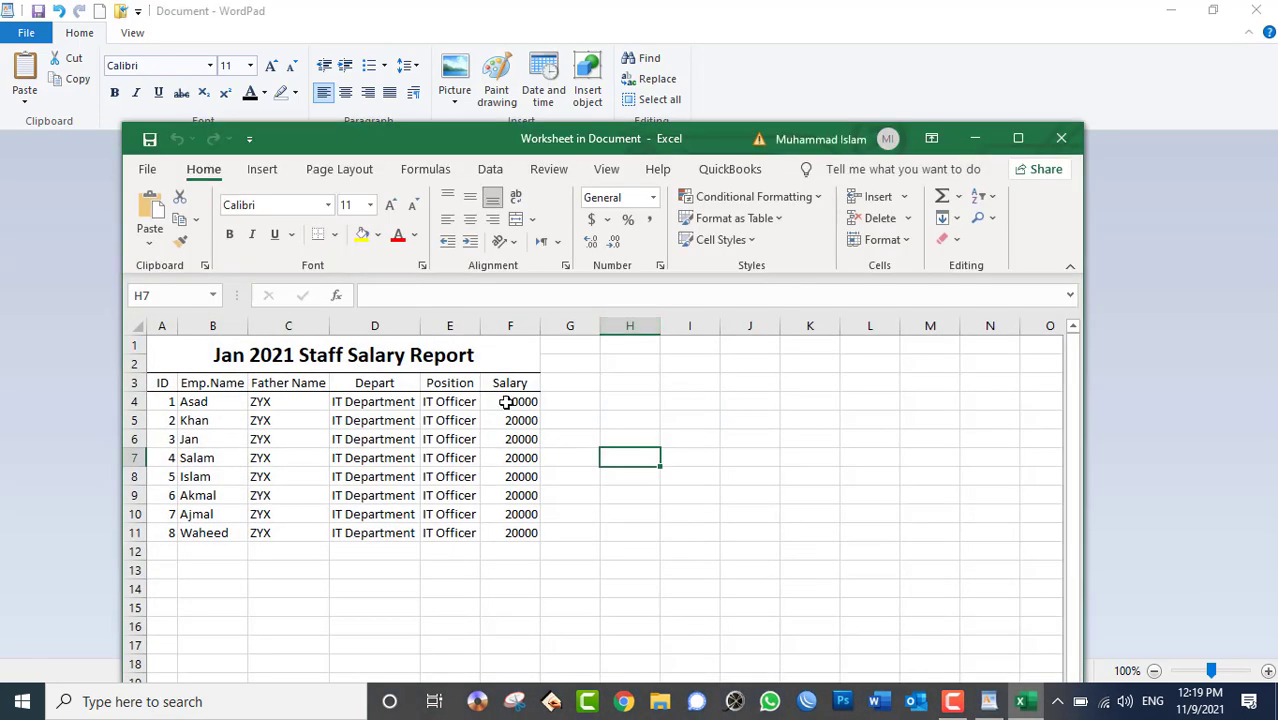
Step: Select the table A1:F11, return to WordPad and delete the embedded table
{"action": "left_click", "coordinate": [512, 382]}
{"action": "scroll", "coordinate": [762, 372], "scroll_direction": "down", "scroll_amount": 1}
{"action": "scroll", "coordinate": [759, 374], "scroll_direction": "up", "scroll_amount": 1}
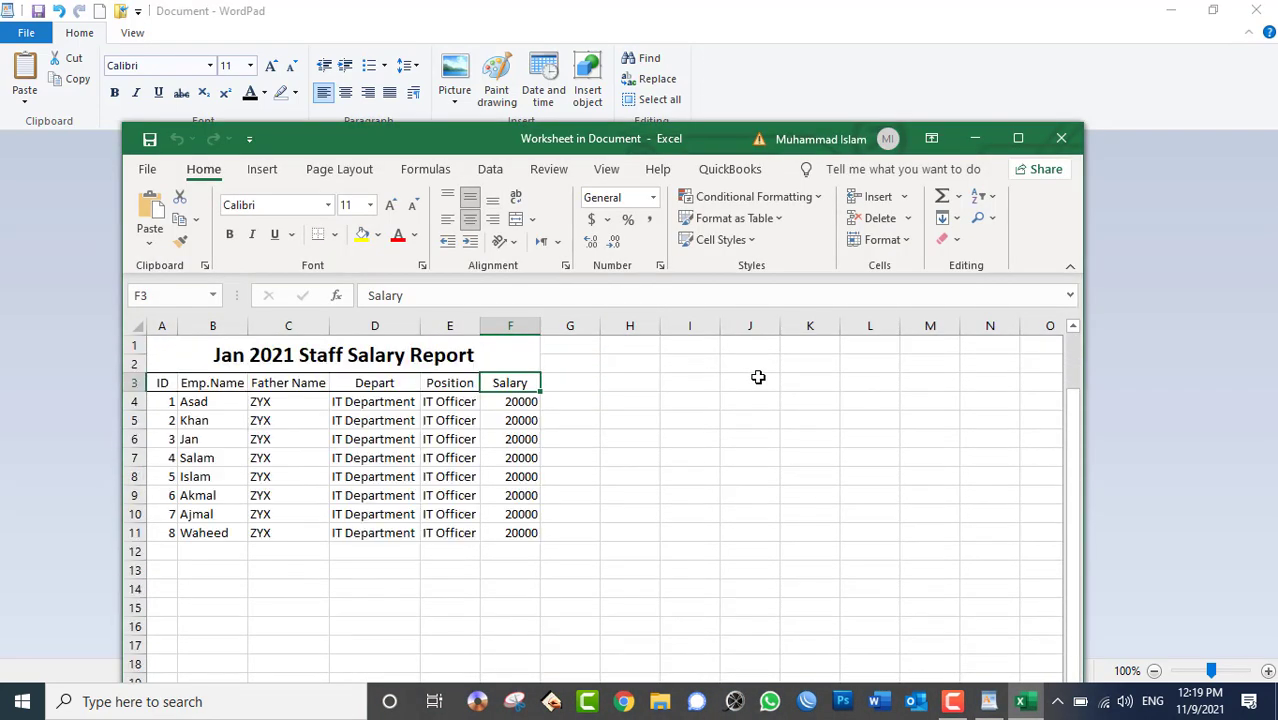
{"action": "left_click_drag", "start_coordinate": [520, 533], "coordinate": [155, 345]}
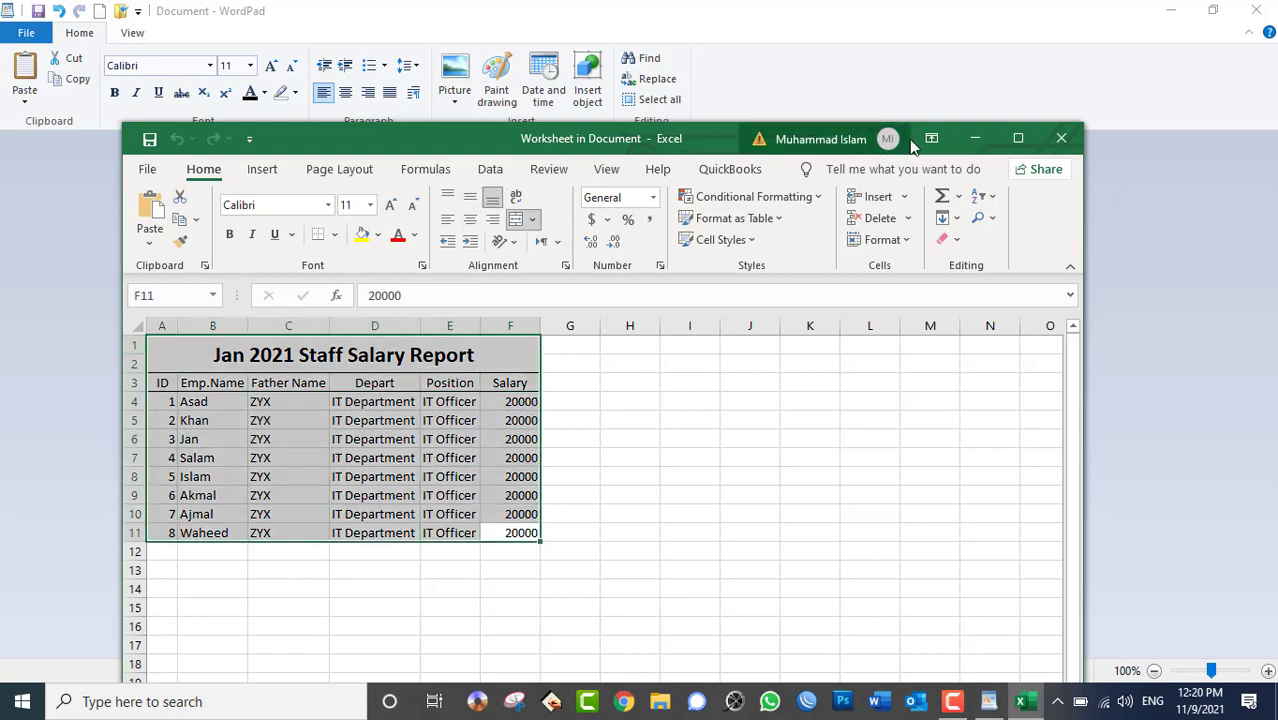
{"action": "left_click", "coordinate": [1061, 139]}
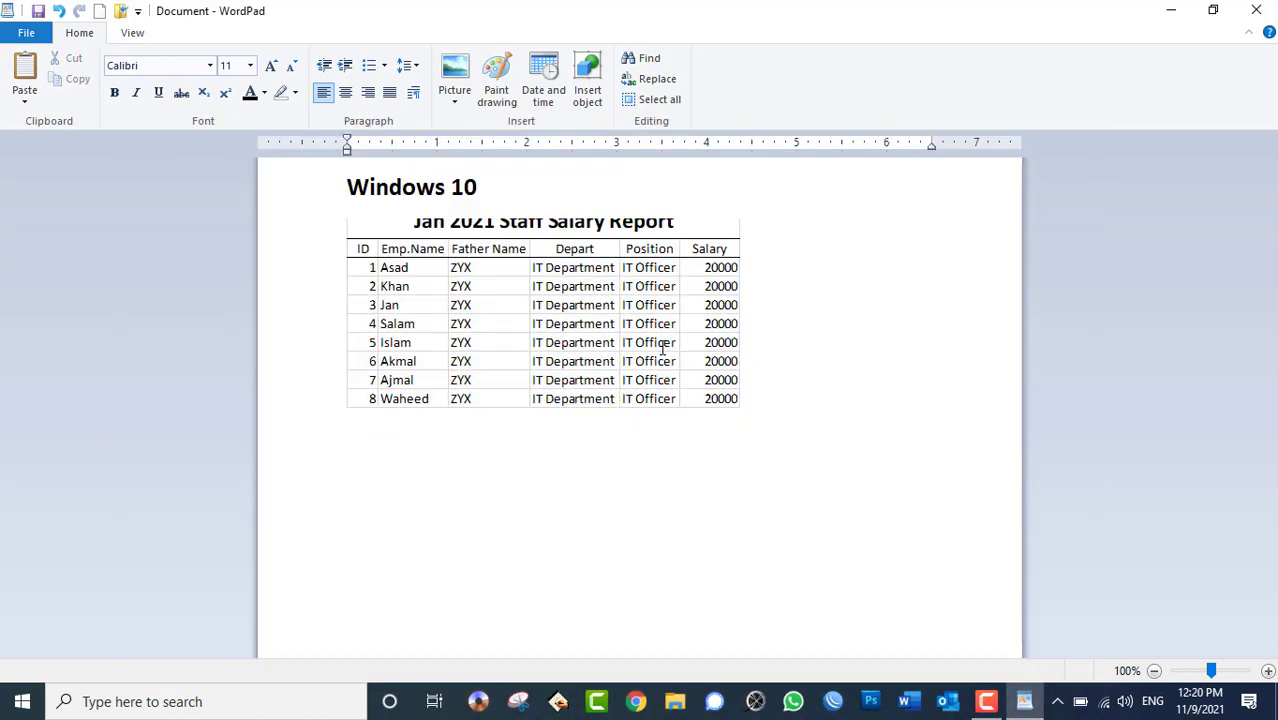
{"action": "left_click", "coordinate": [617, 286]}
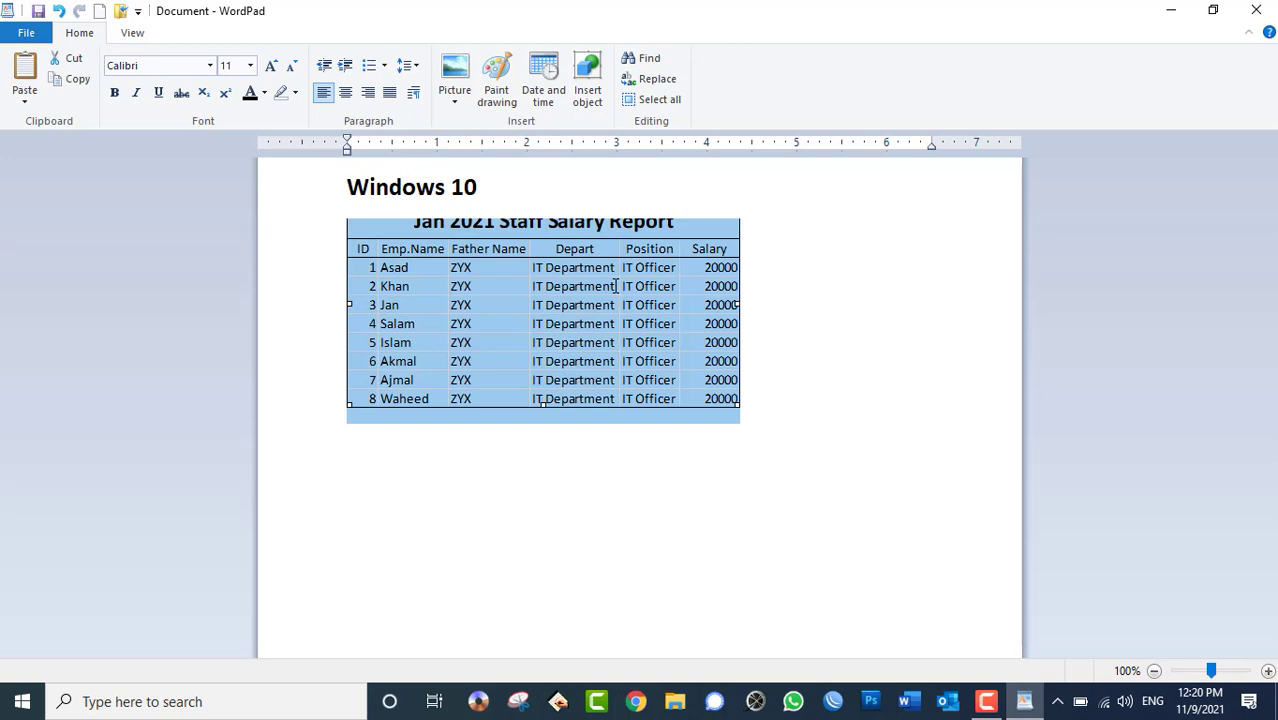
{"action": "key", "text": "Delete"}
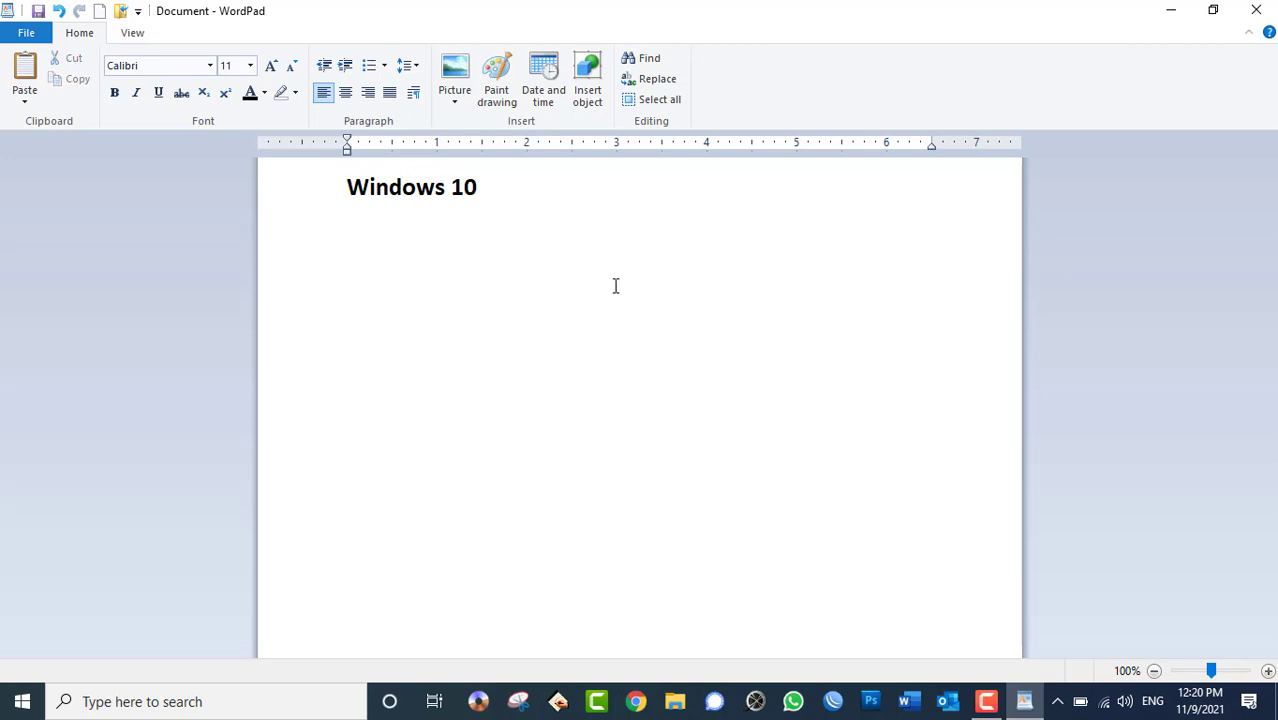
Step: In Insert Object, switch to Create from File and browse for the file
{"action": "left_click", "coordinate": [587, 88]}
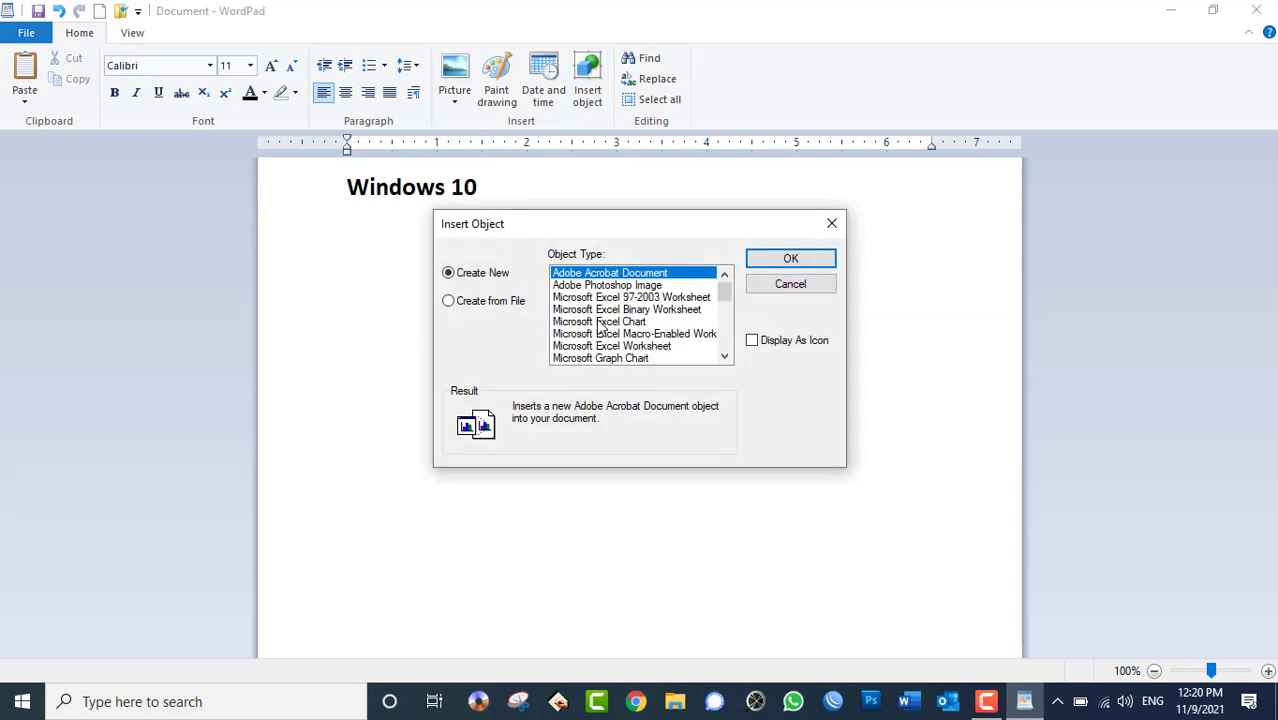
{"action": "scroll", "coordinate": [600, 327], "scroll_direction": "down", "scroll_amount": 3}
{"action": "scroll", "coordinate": [627, 327], "scroll_direction": "down", "scroll_amount": 3}
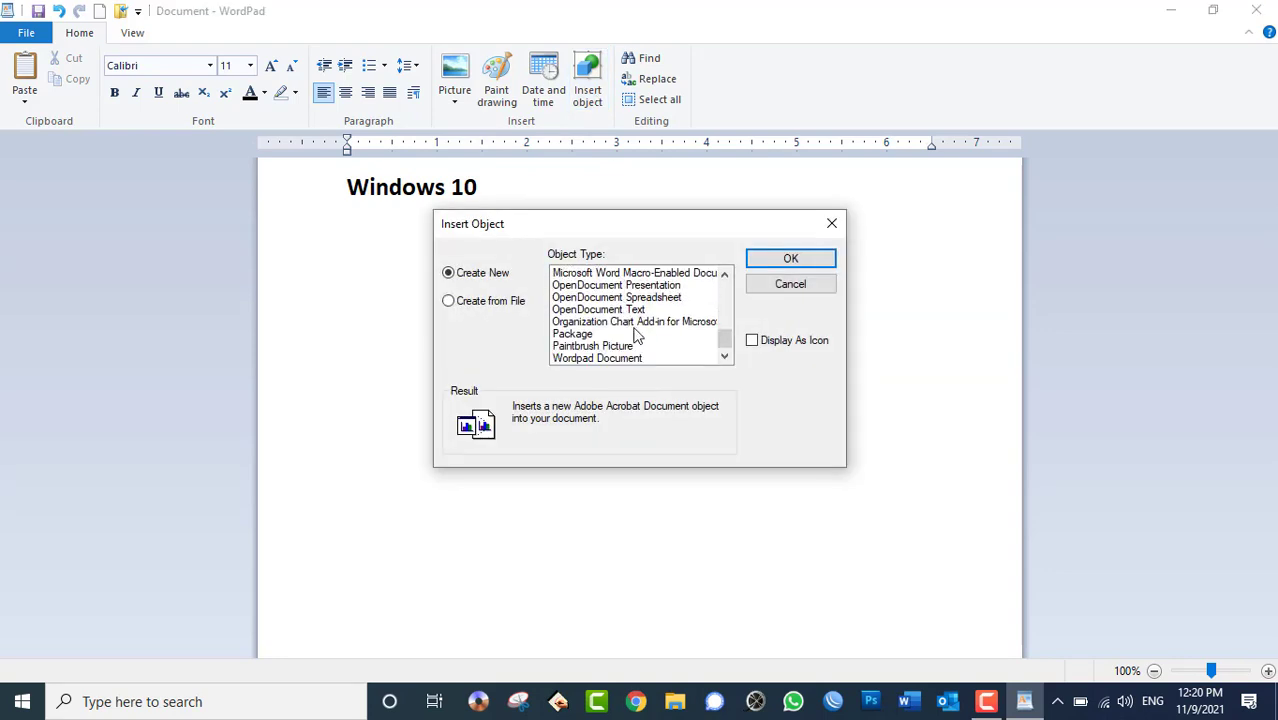
{"action": "scroll", "coordinate": [637, 334], "scroll_direction": "up", "scroll_amount": 1}
{"action": "scroll", "coordinate": [634, 332], "scroll_direction": "up", "scroll_amount": 5}
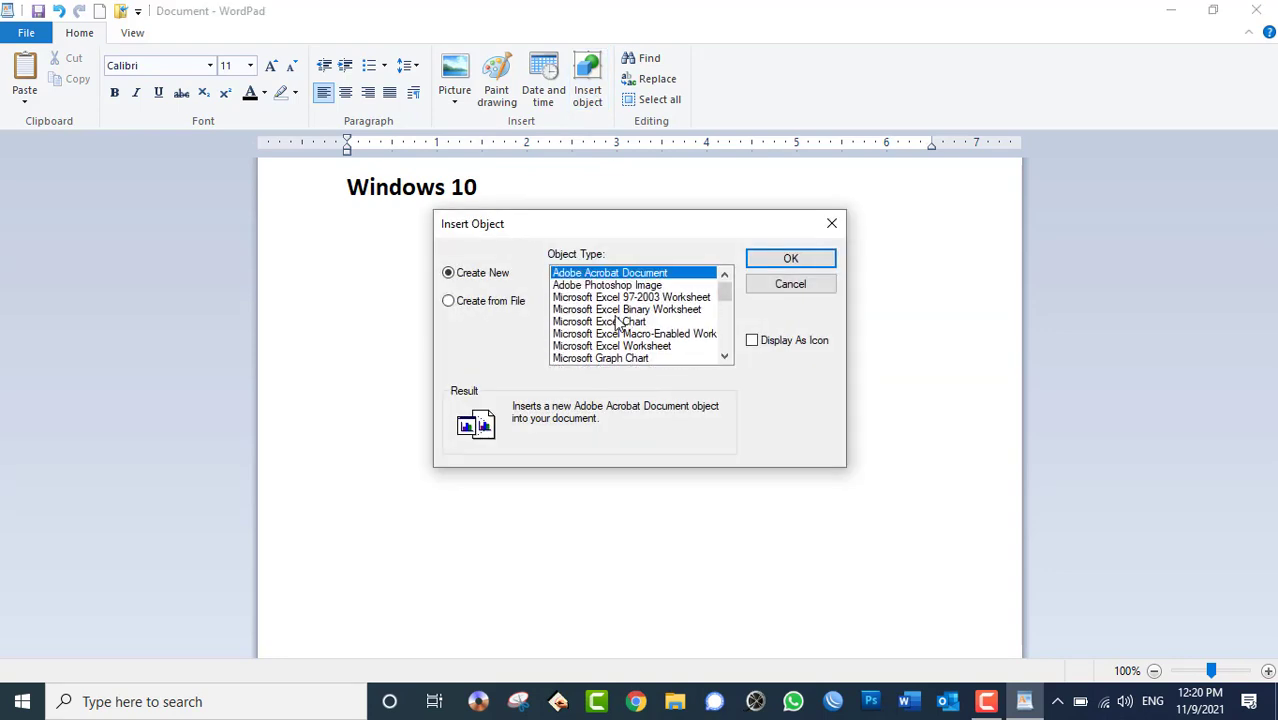
{"action": "left_click", "coordinate": [485, 303]}
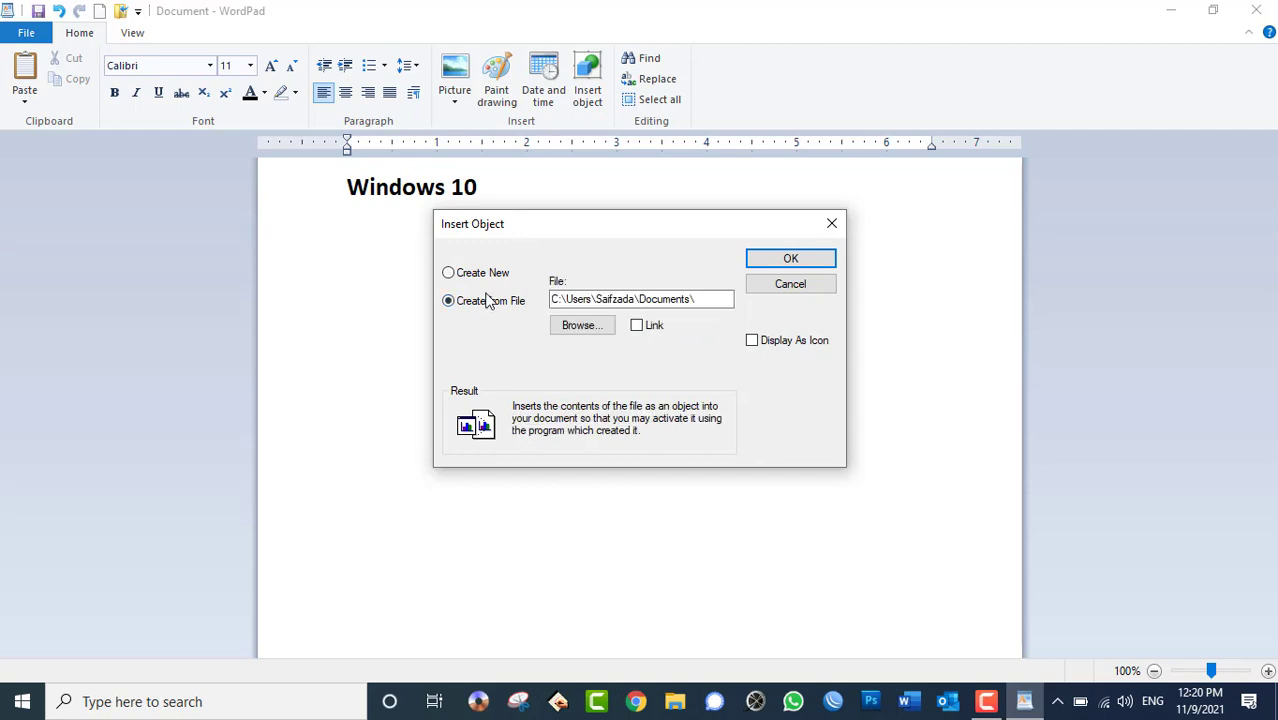
{"action": "left_click", "coordinate": [565, 324]}
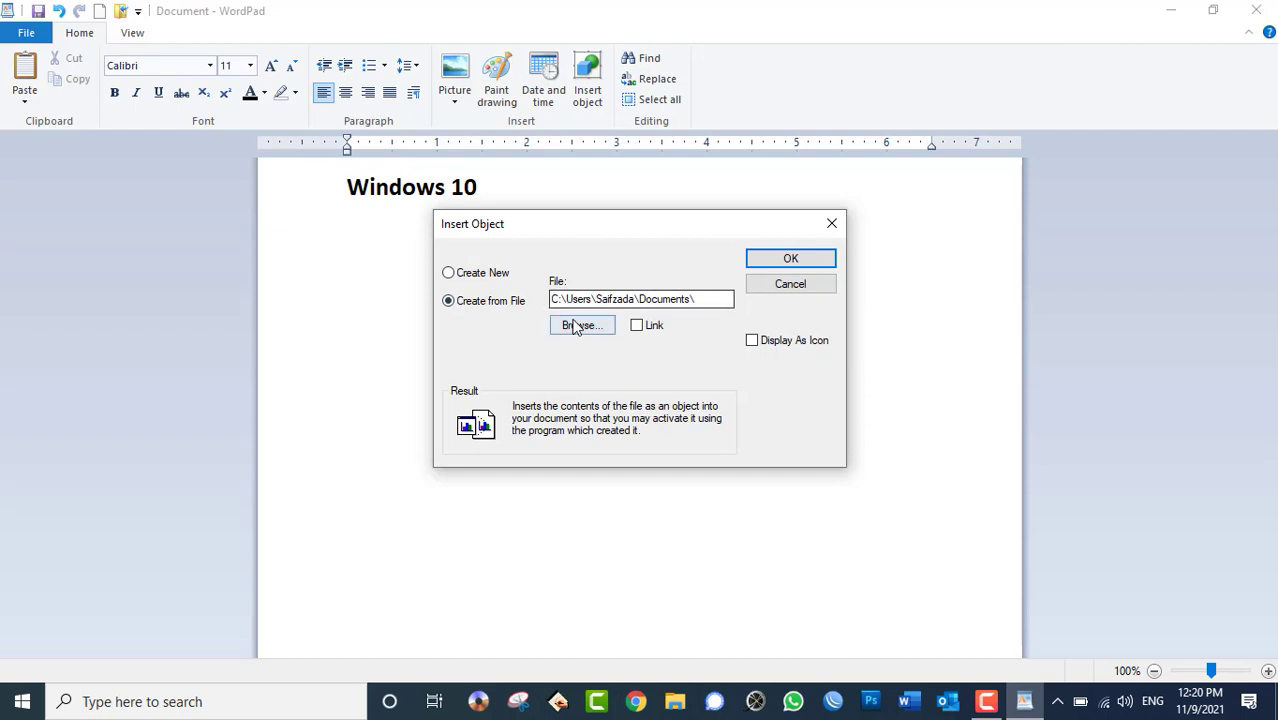
Step: Choose windows7-start-menu, tick Link, and insert it as a linked object
{"action": "scroll", "coordinate": [905, 448], "scroll_direction": "down", "scroll_amount": 1}
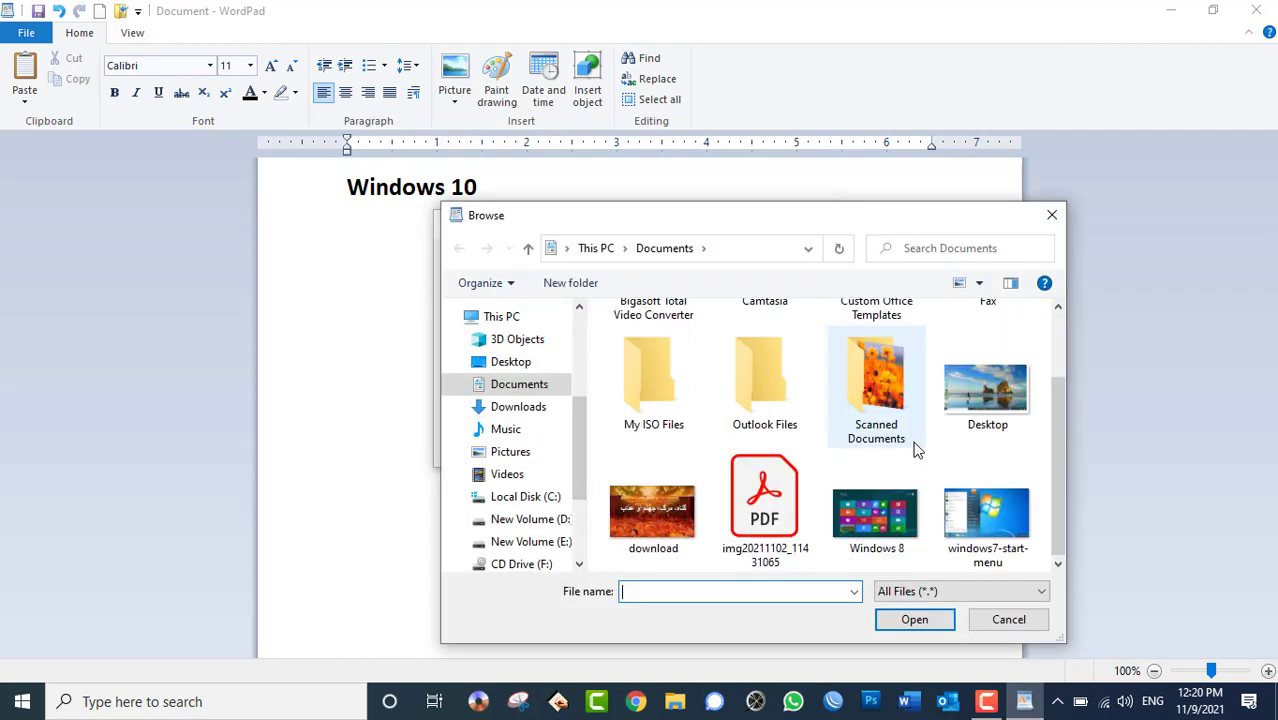
{"action": "left_click", "coordinate": [1000, 525]}
{"action": "left_click", "coordinate": [914, 619]}
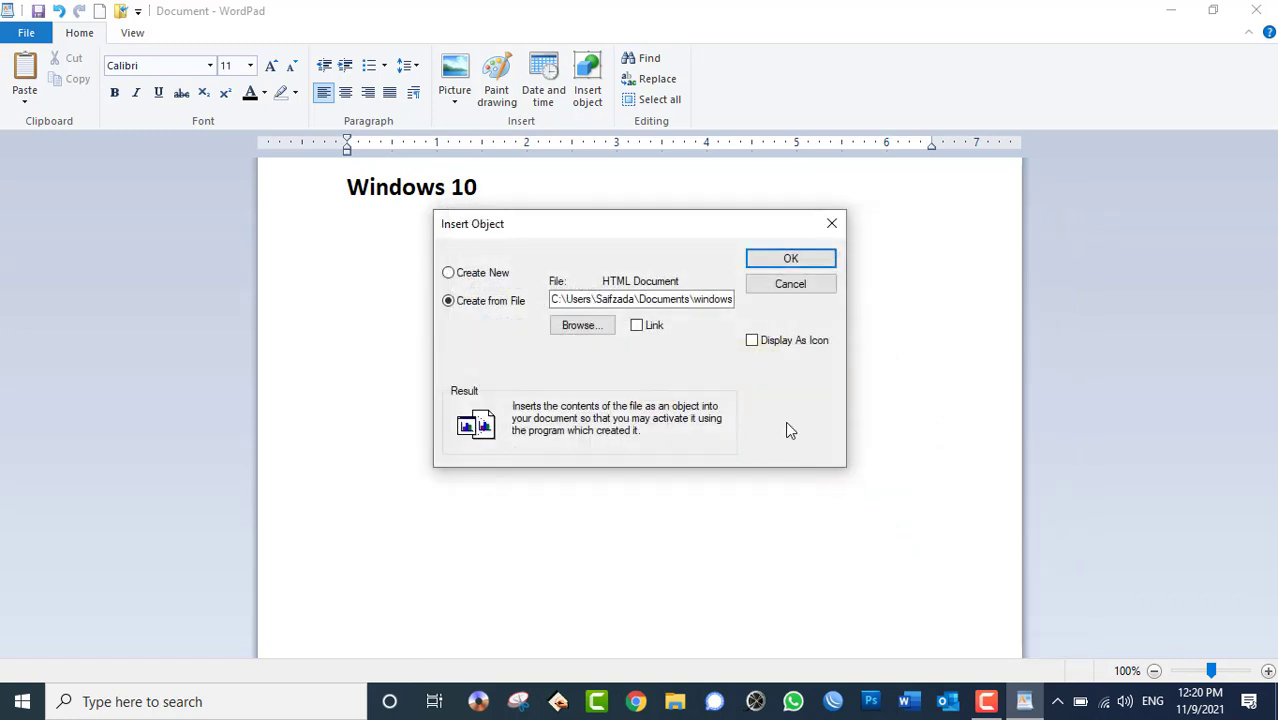
{"action": "left_click", "coordinate": [650, 330]}
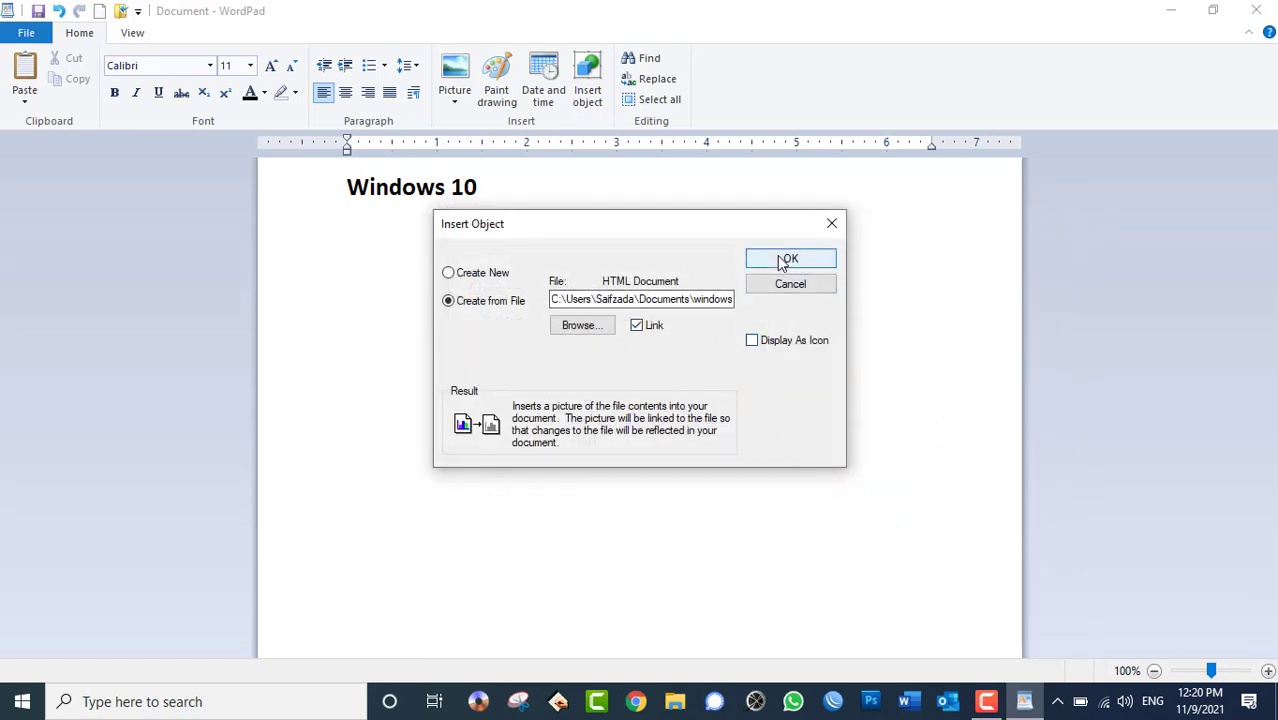
{"action": "left_click", "coordinate": [775, 258]}
{"action": "left_click", "coordinate": [502, 295]}
Step: View the linked start-menu image in Photos, then delete the object
{"action": "left_click", "coordinate": [429, 246]}
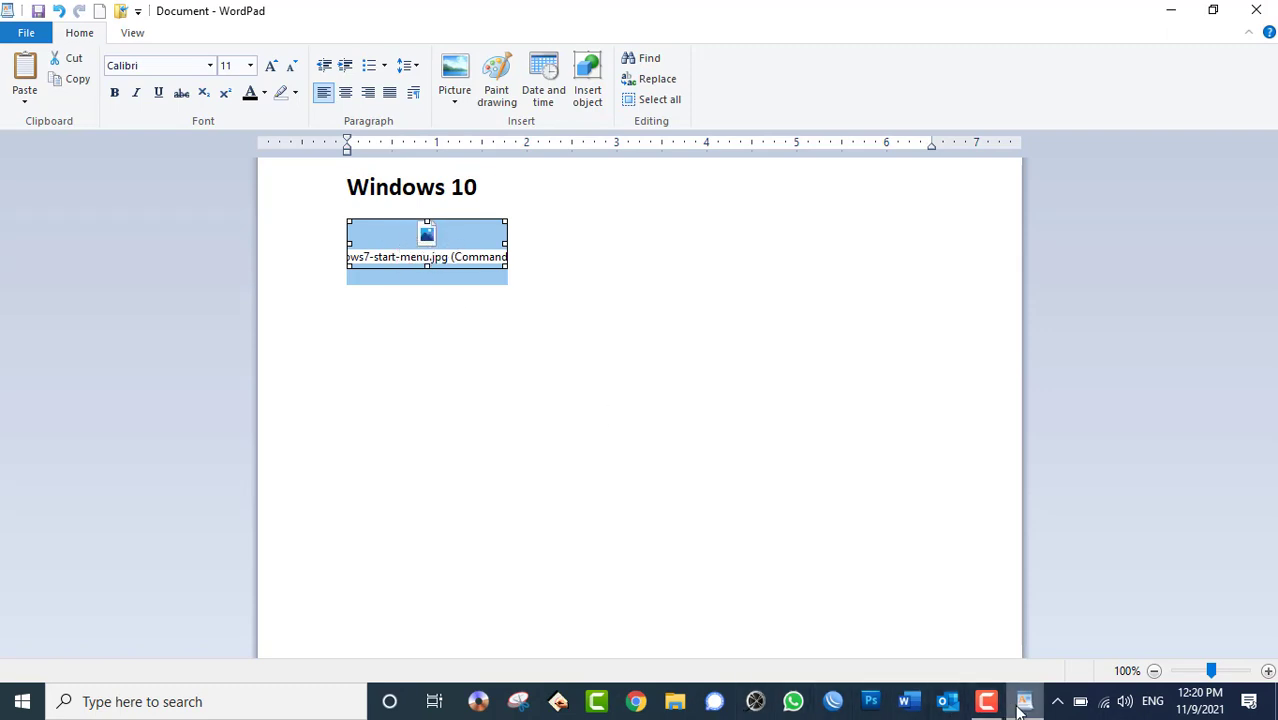
{"action": "double_click", "coordinate": [407, 234]}
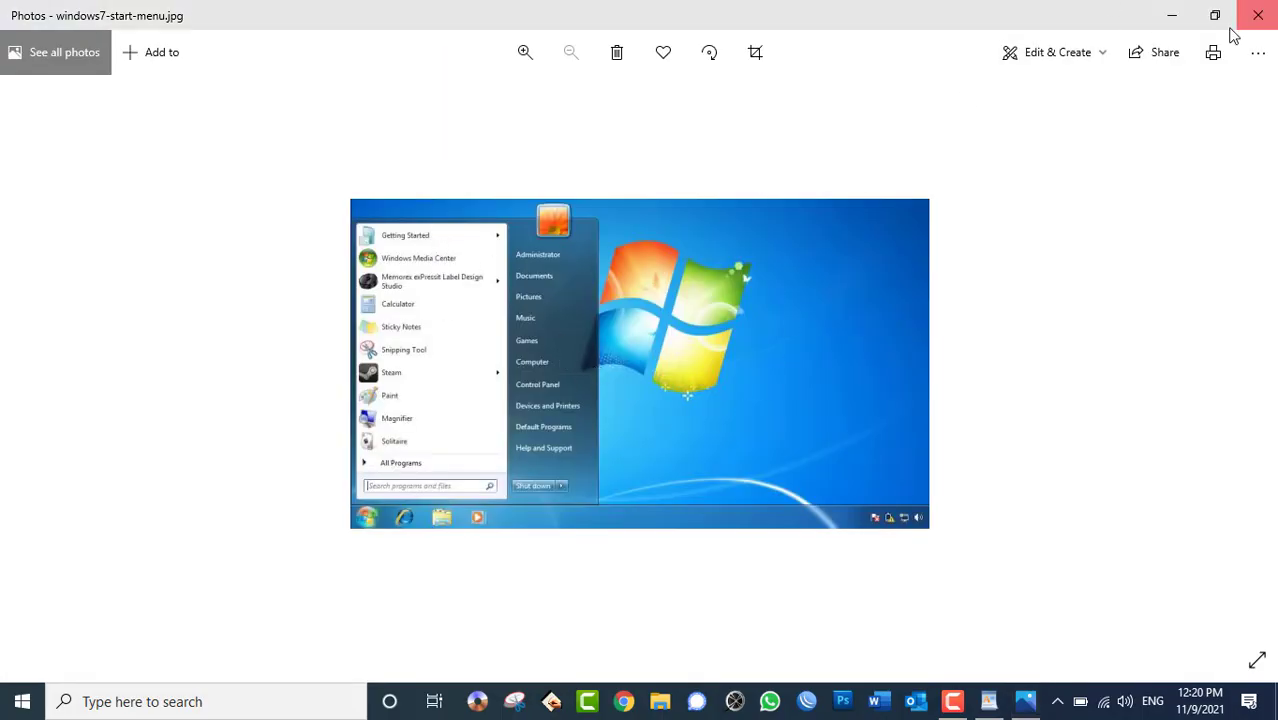
{"action": "left_click", "coordinate": [1240, 22]}
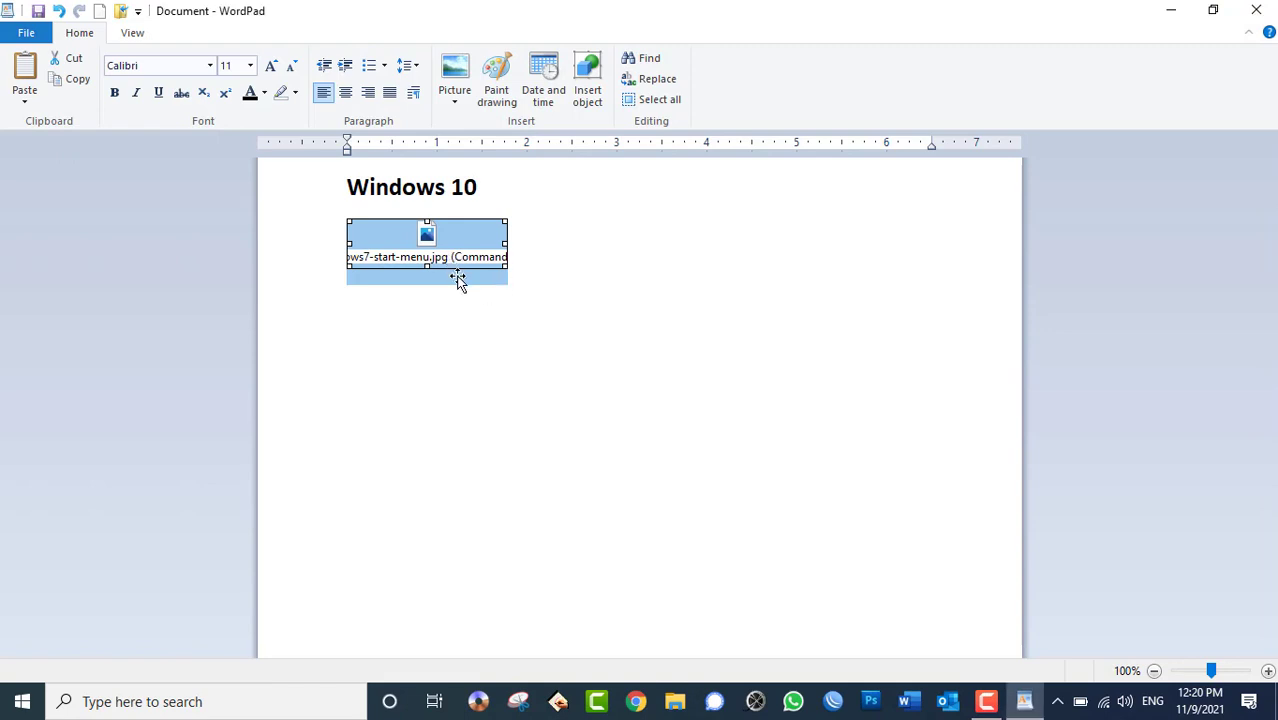
{"action": "key", "text": "Delete"}
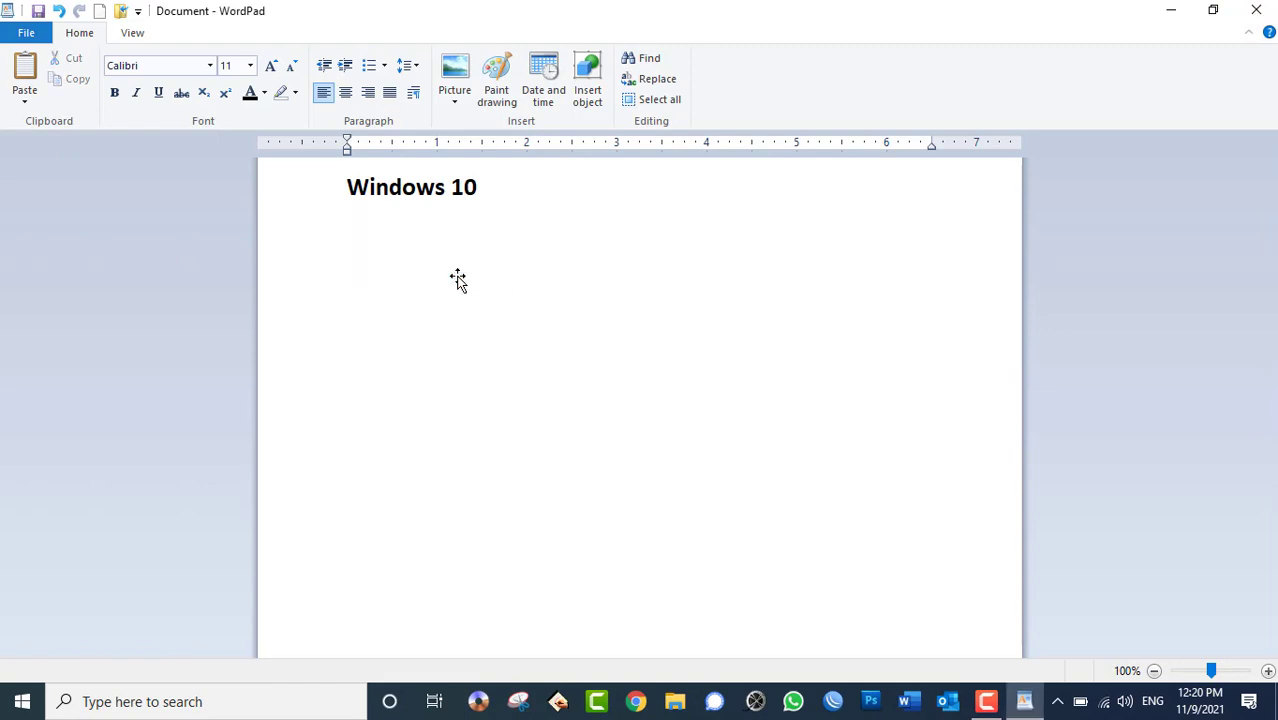
Step: Browse the Insert Object types, cancel, and place the caret below the Windows 10 heading
{"action": "left_click", "coordinate": [595, 84]}
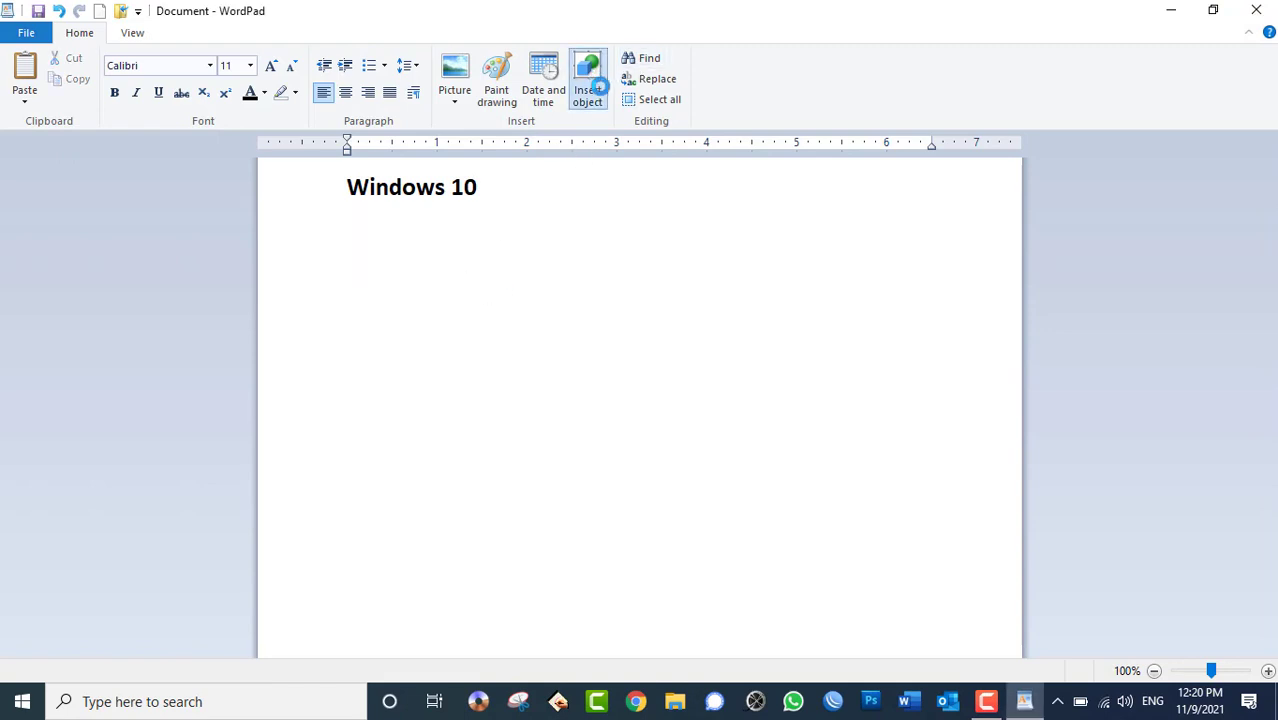
{"action": "left_click", "coordinate": [627, 310]}
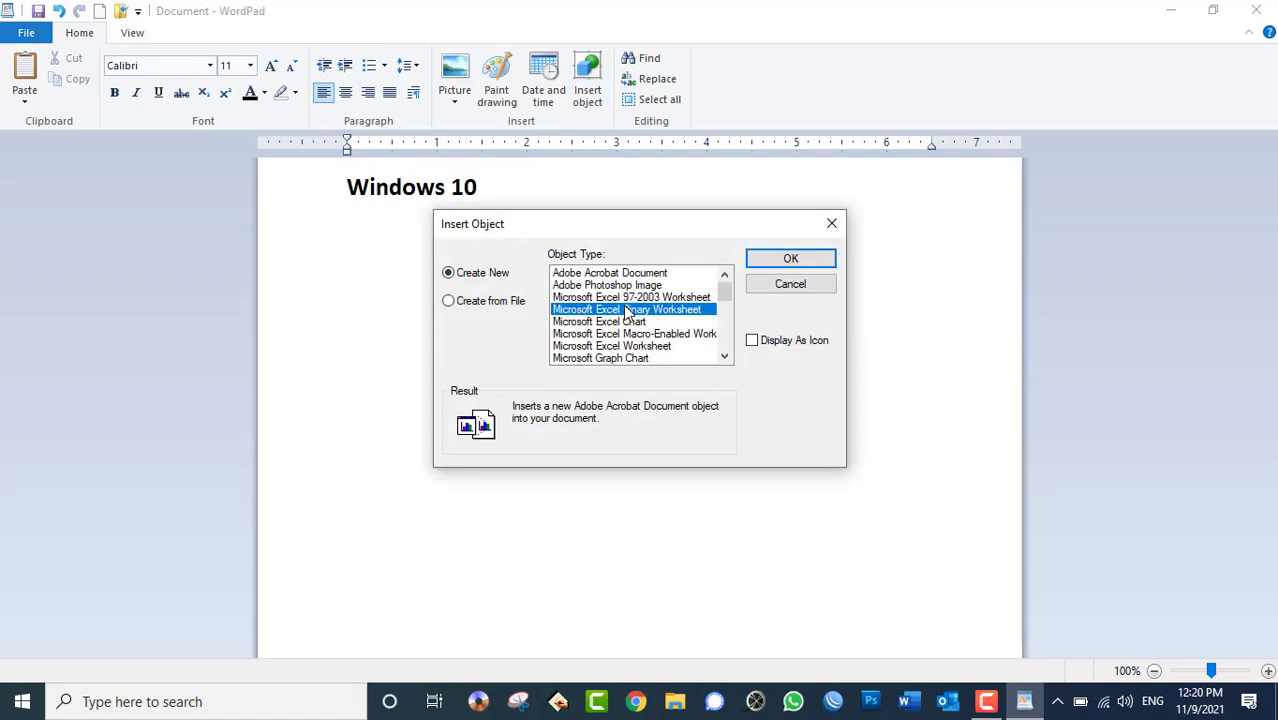
{"action": "left_click", "coordinate": [785, 285]}
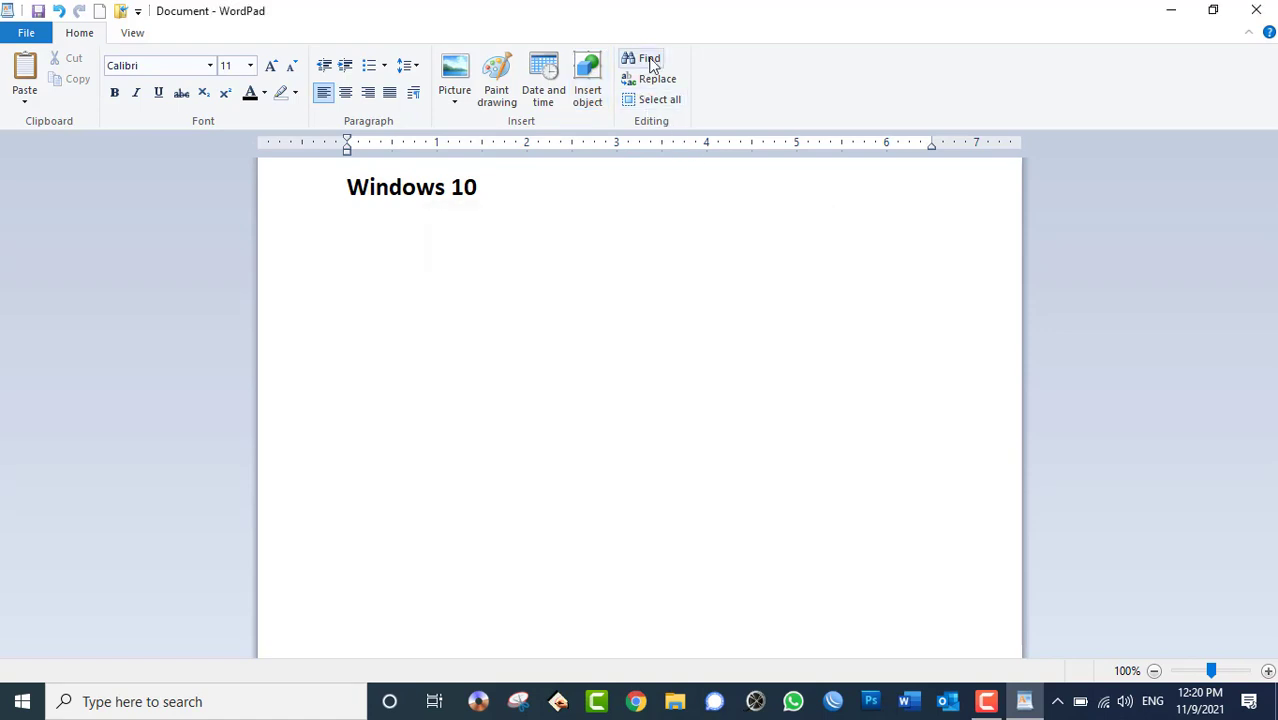
{"action": "left_click", "coordinate": [466, 188]}
{"action": "double_click", "coordinate": [466, 188]}
{"action": "left_click", "coordinate": [616, 292]}
{"action": "left_click", "coordinate": [920, 703]}
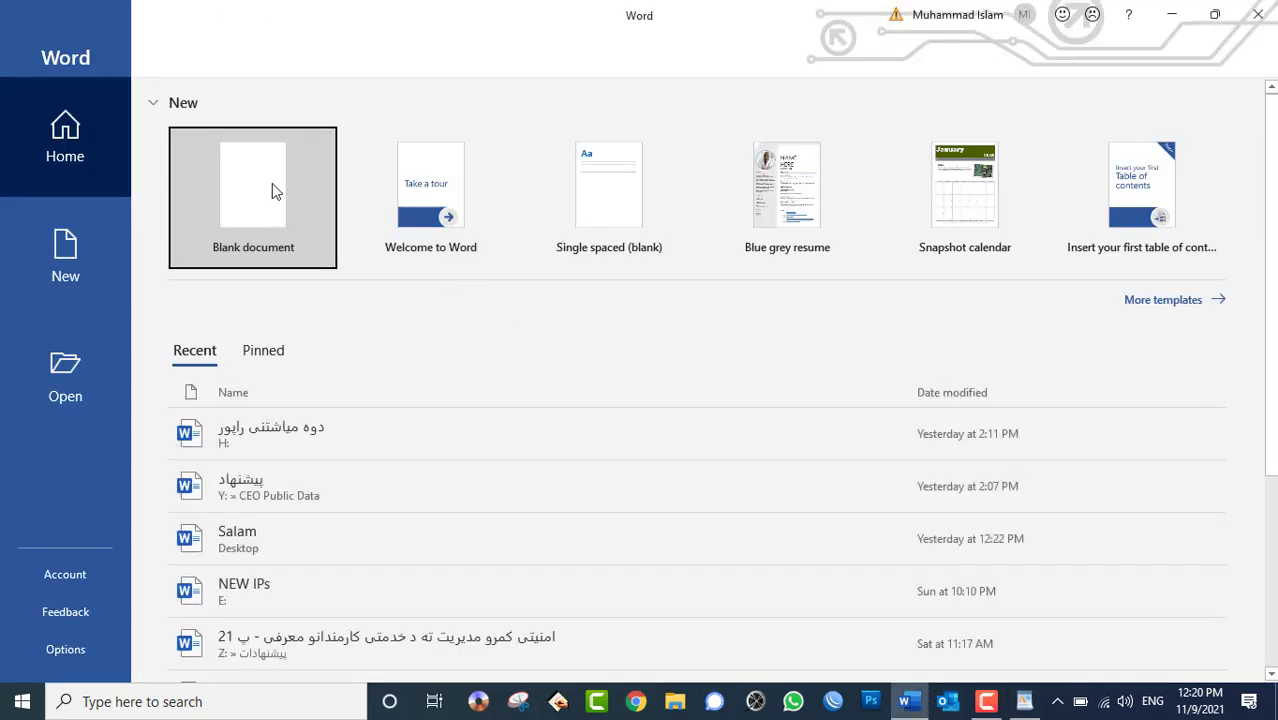
Step: Generate five sample paragraphs with =rand() in a new blank Word document
{"action": "left_click", "coordinate": [272, 185]}
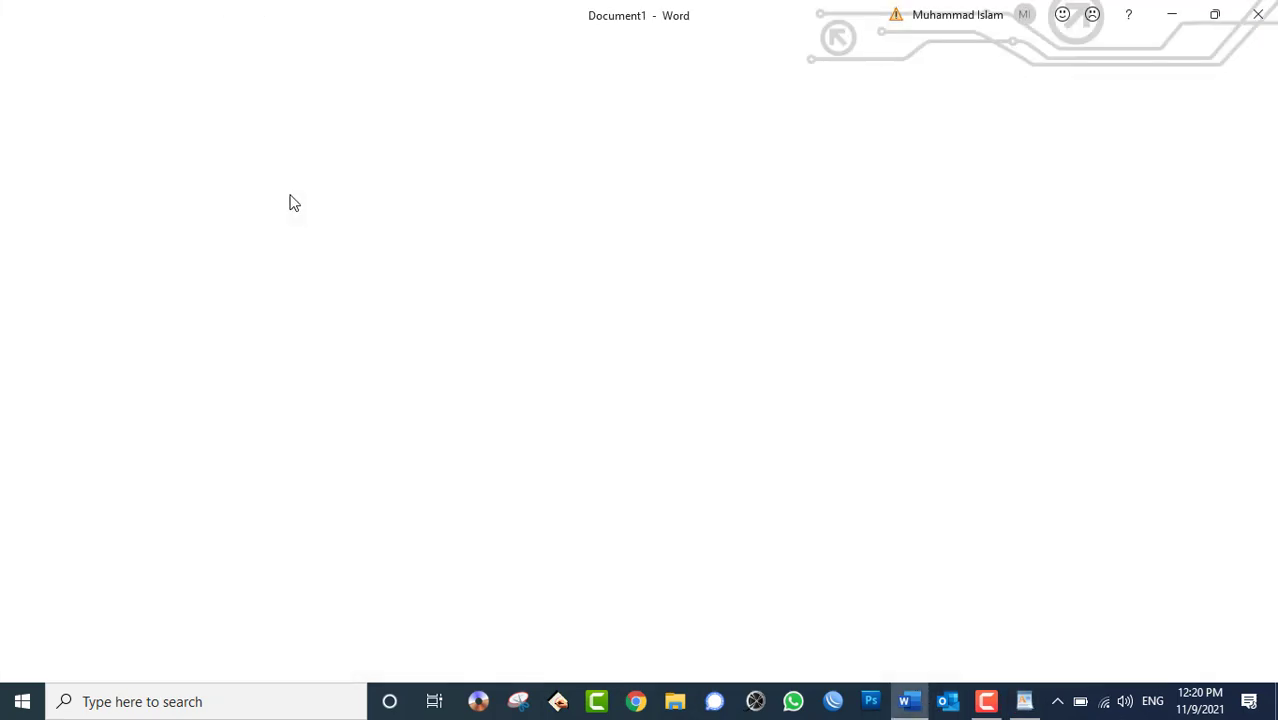
{"action": "type", "text": "=rand"}
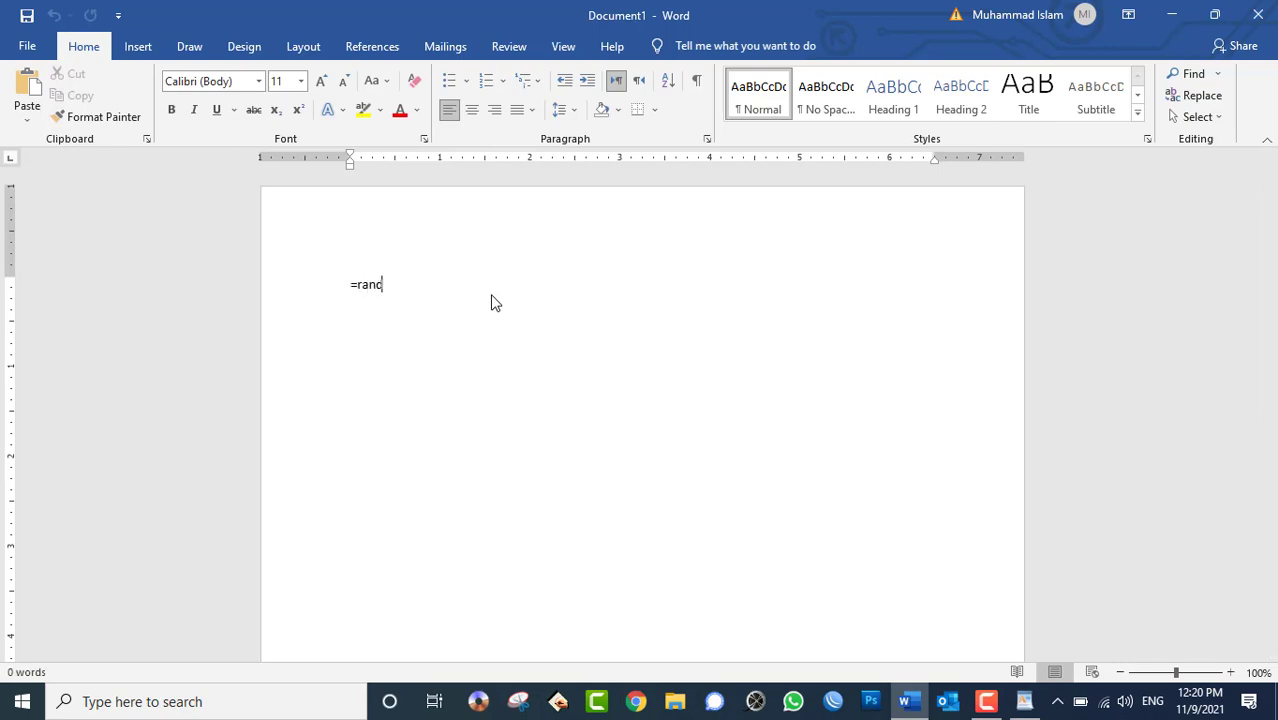
{"action": "type", "text": "()"}
{"action": "key", "text": "Return"}
Step: Remove stray trailing characters, copy all the text, and close Word without saving
{"action": "key", "text": "ctrl+a"}
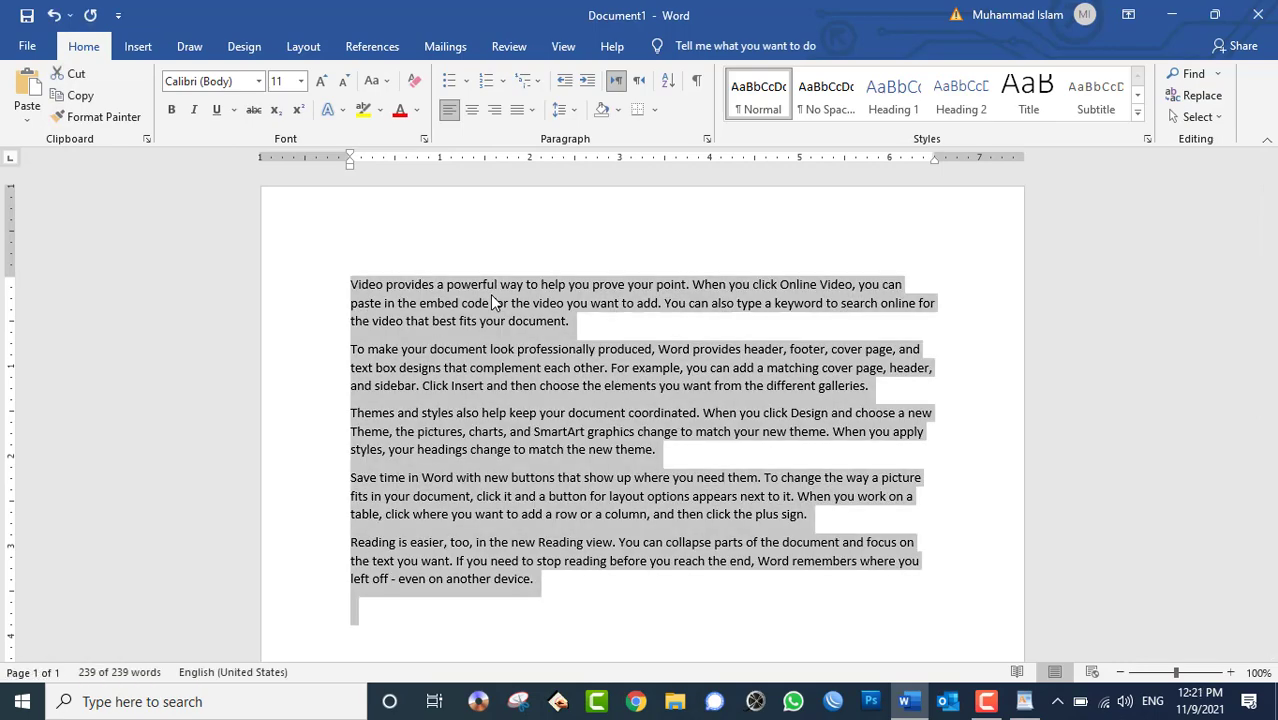
{"action": "key", "text": "Right"}
{"action": "key", "text": "BackSpace"}
{"action": "key", "text": "BackSpace"}
{"action": "key", "text": "BackSpace"}
{"action": "key", "text": "ctrl+a"}
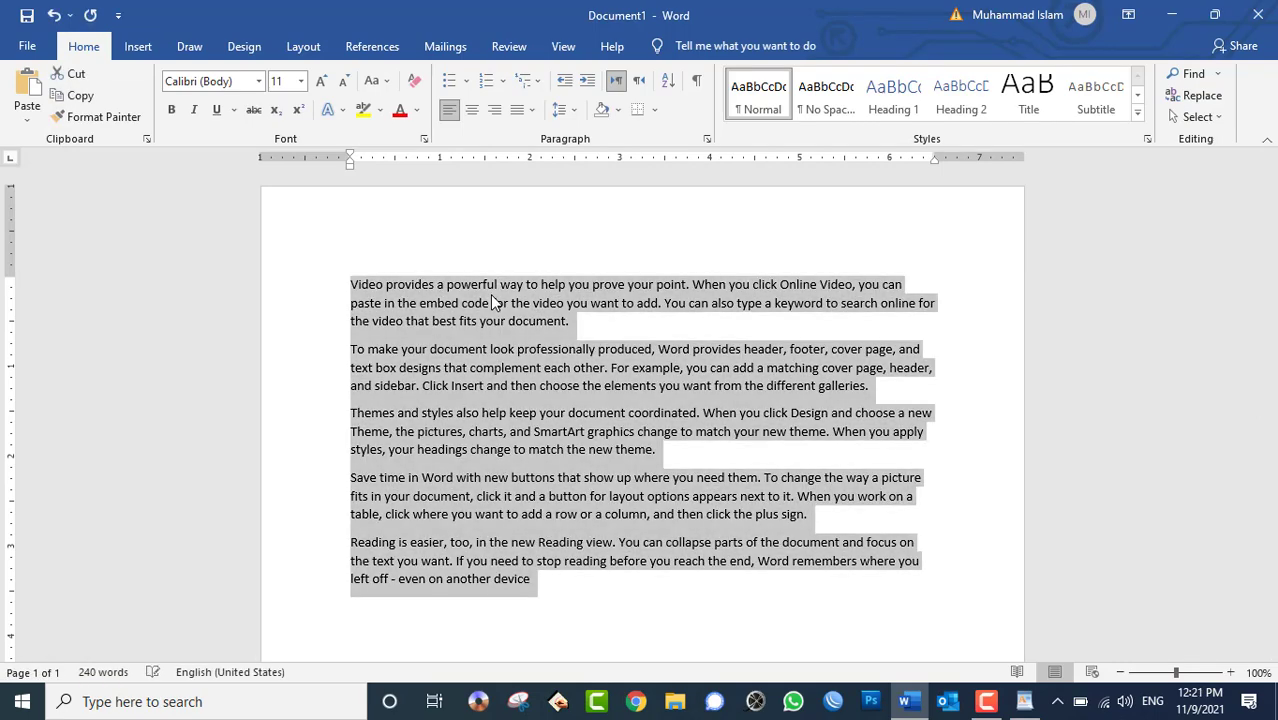
{"action": "left_click", "coordinate": [490, 294]}
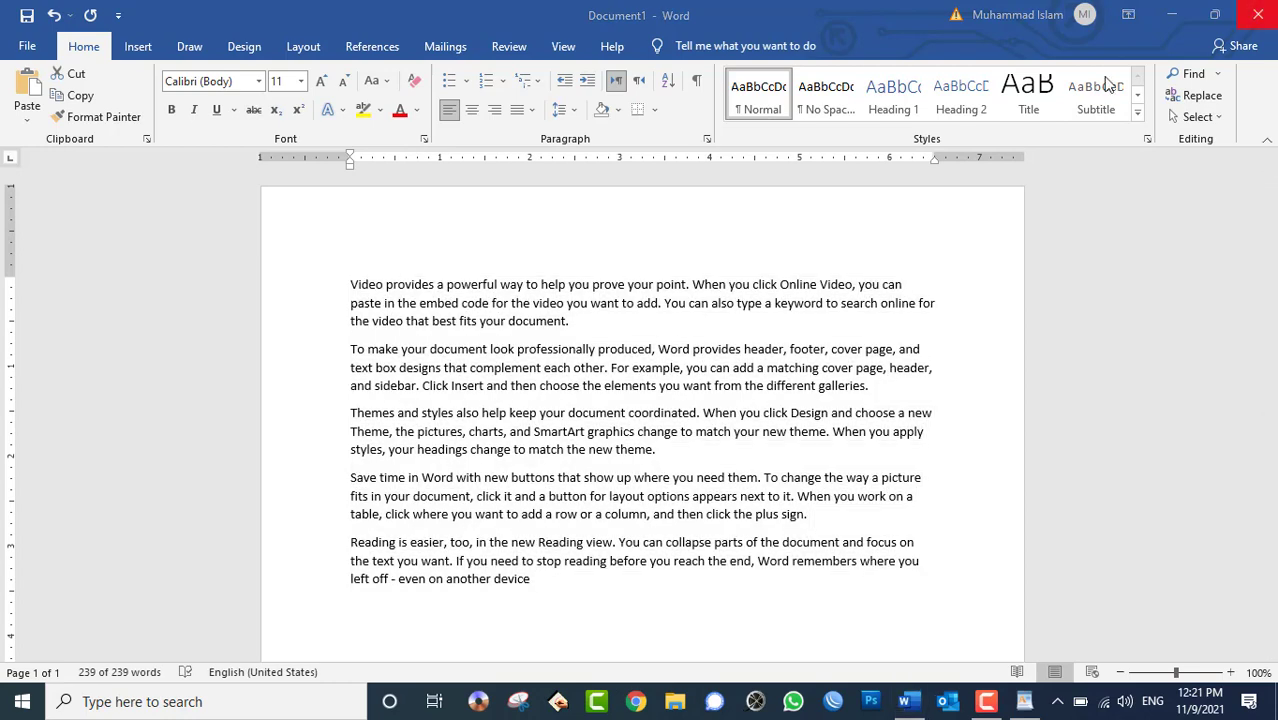
{"action": "key", "text": "ctrl+a"}
{"action": "key", "text": "ctrl+c"}
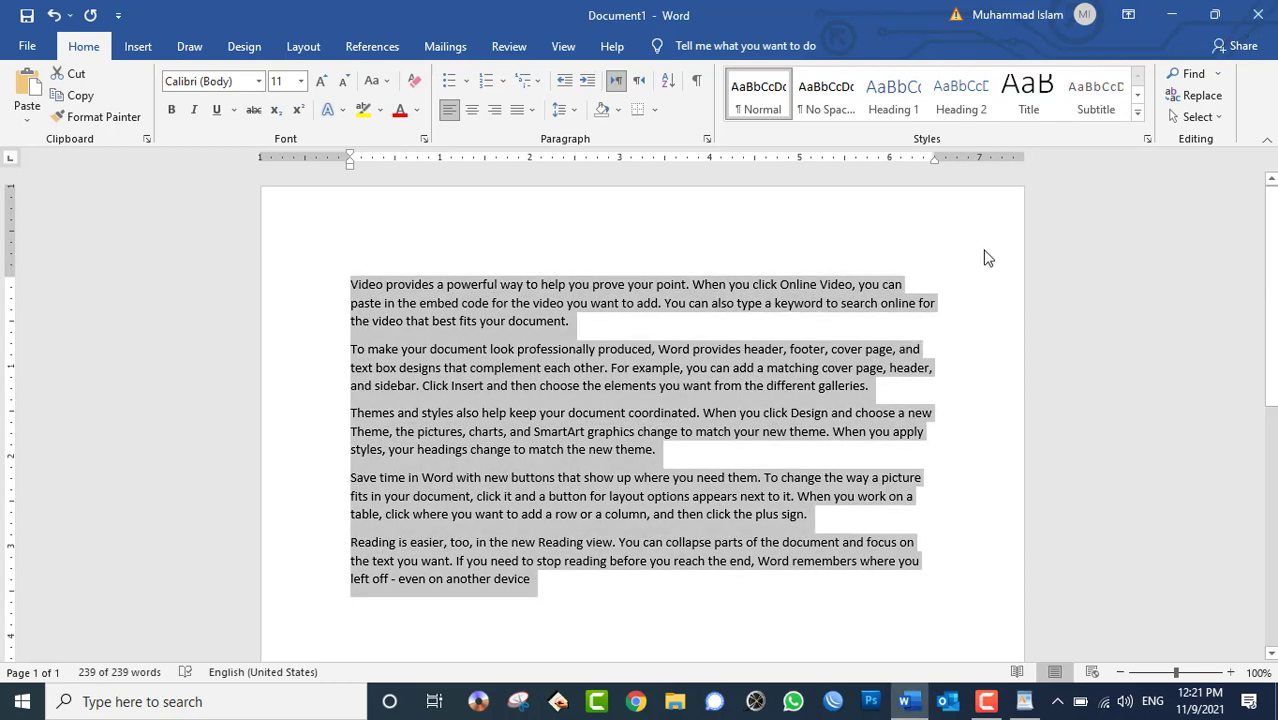
{"action": "left_click", "coordinate": [1257, 14]}
{"action": "left_click", "coordinate": [634, 389]}
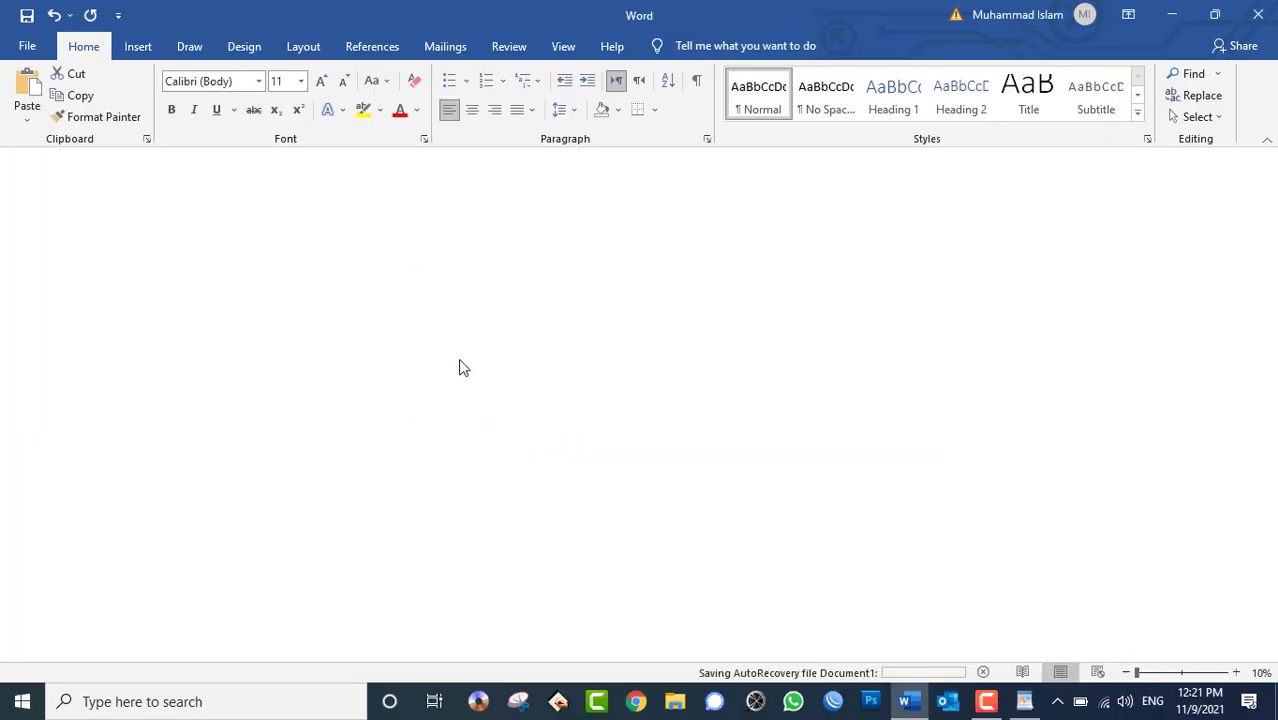
Step: Paste the five sample paragraphs under the Windows 10 heading, then open and dismiss Find
{"action": "key", "text": "ctrl+v"}
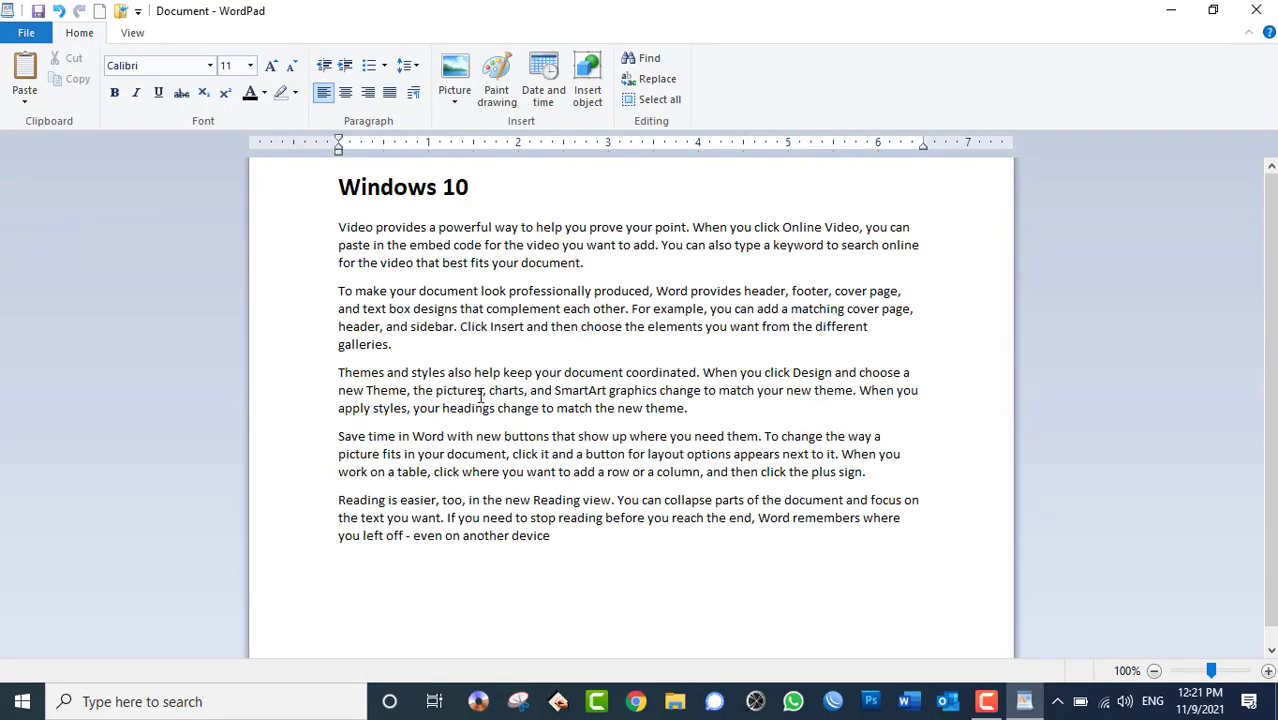
{"action": "left_click", "coordinate": [648, 60]}
{"action": "left_click_drag", "start_coordinate": [170, 287], "coordinate": [985, 279]}
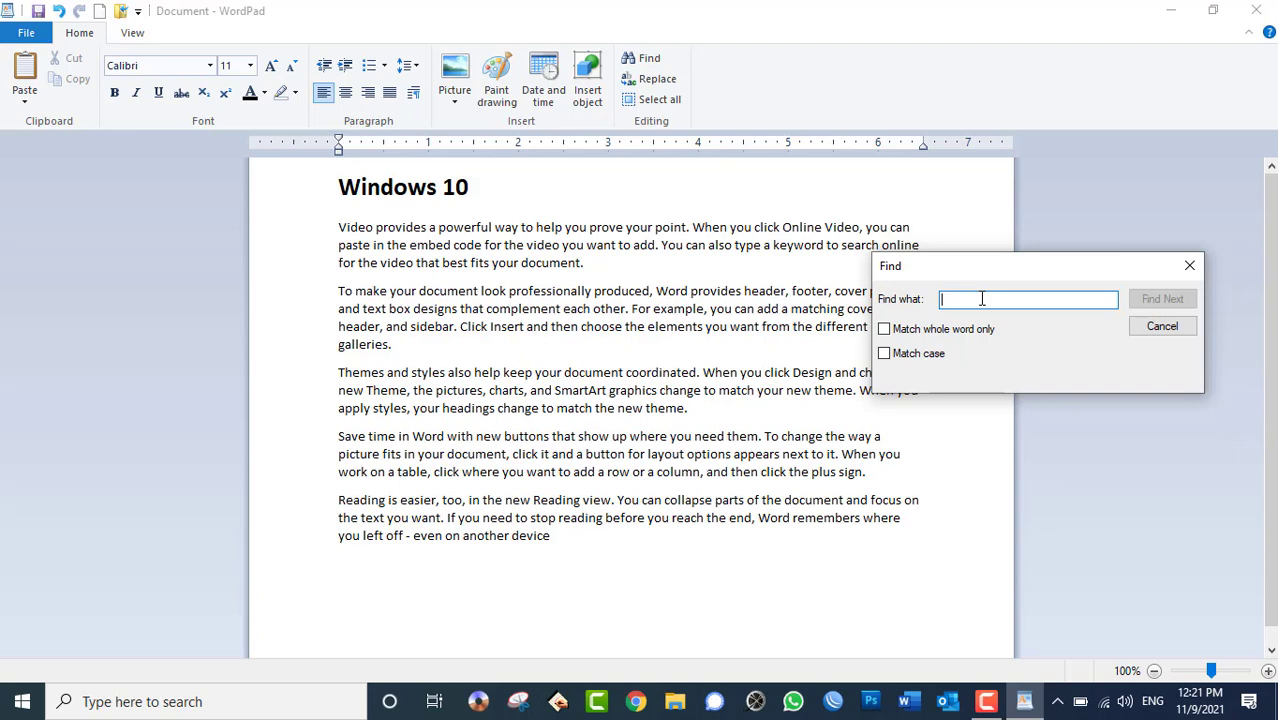
{"action": "key", "text": "Escape"}
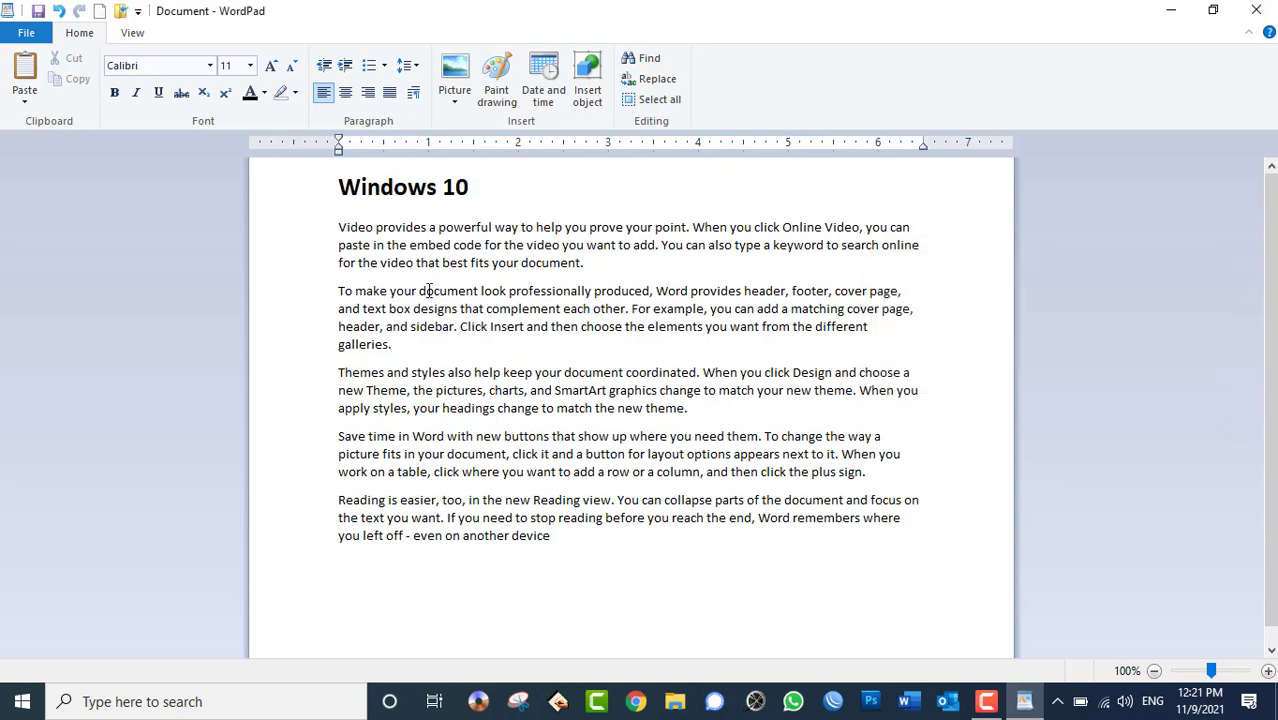
Step: Delete sample paragraphs 2–5 and copy the first 'Video provides' paragraph
{"action": "left_click_drag", "start_coordinate": [550, 536], "coordinate": [300, 290]}
{"action": "key", "text": "Delete"}
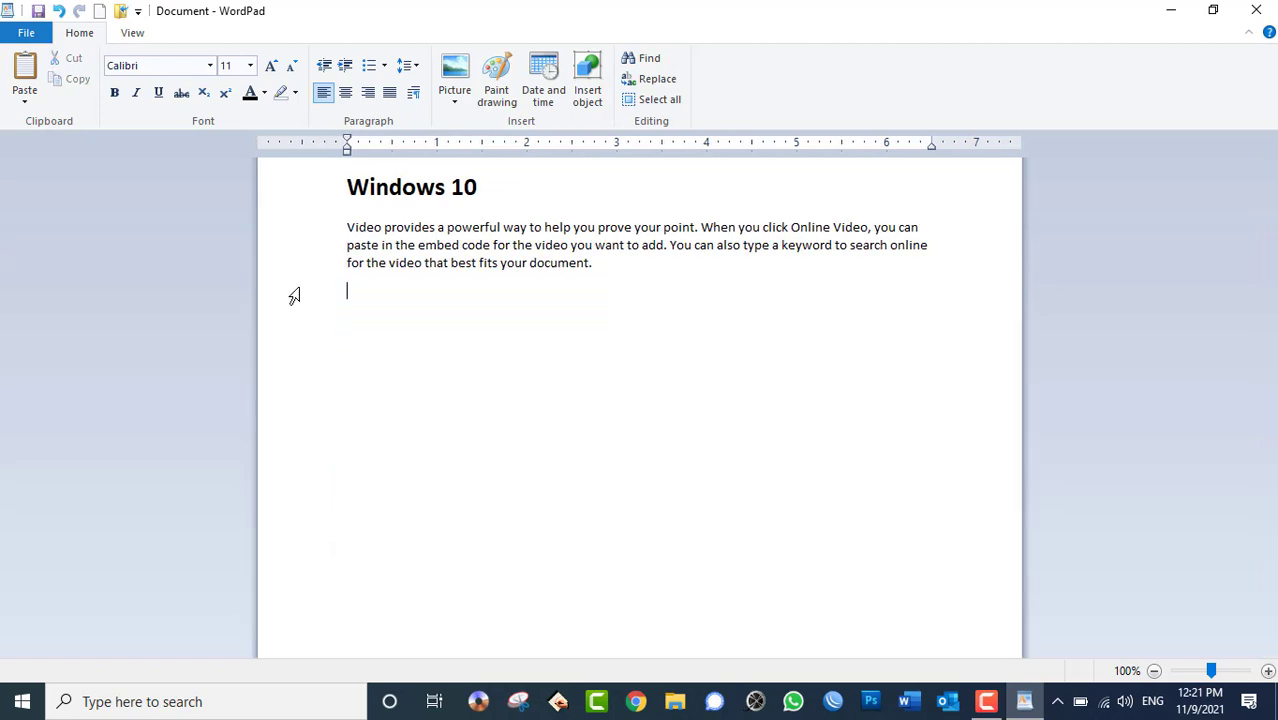
{"action": "left_click_drag", "start_coordinate": [606, 266], "coordinate": [330, 235]}
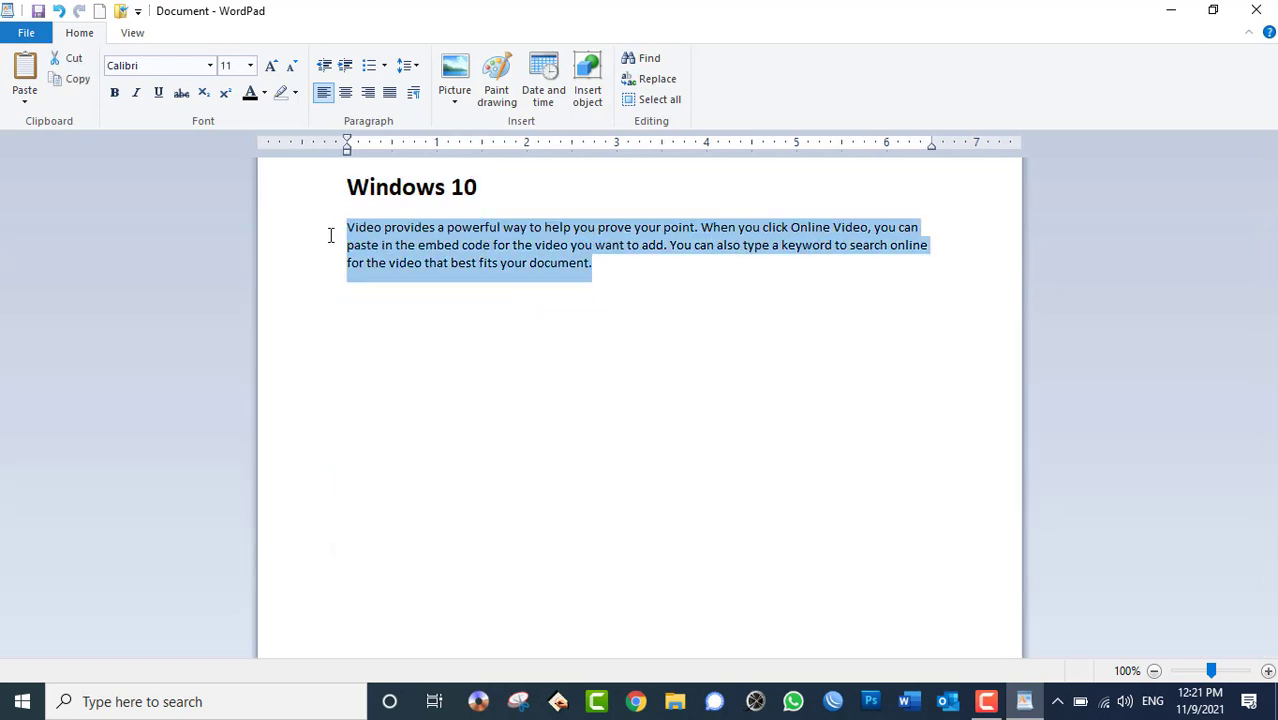
{"action": "key", "text": "ctrl+c"}
Step: Paste several copies of the paragraph on the empty line below it
{"action": "left_click", "coordinate": [394, 300]}
{"action": "key", "text": "ctrl+v"}
{"action": "key", "text": "ctrl+v"}
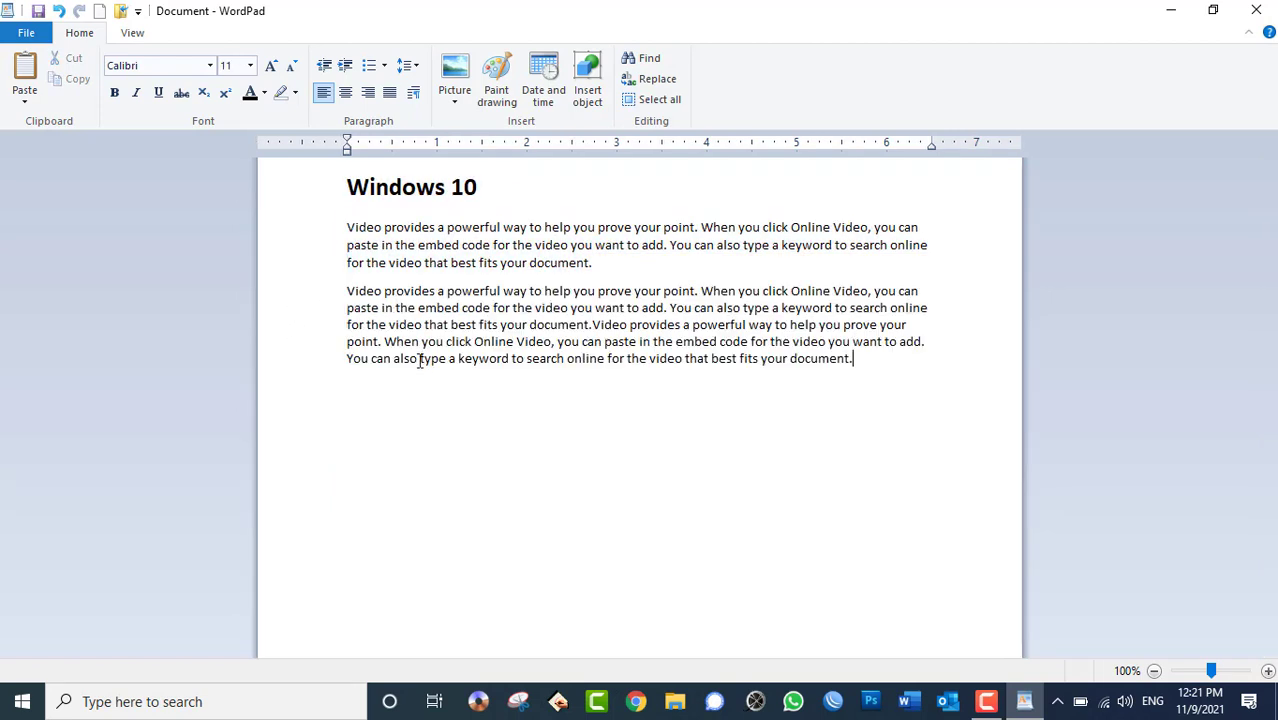
{"action": "key", "text": "ctrl+z"}
{"action": "key", "text": "ctrl+v"}
{"action": "key", "text": "ctrl+v"}
{"action": "key", "text": "ctrl+v"}
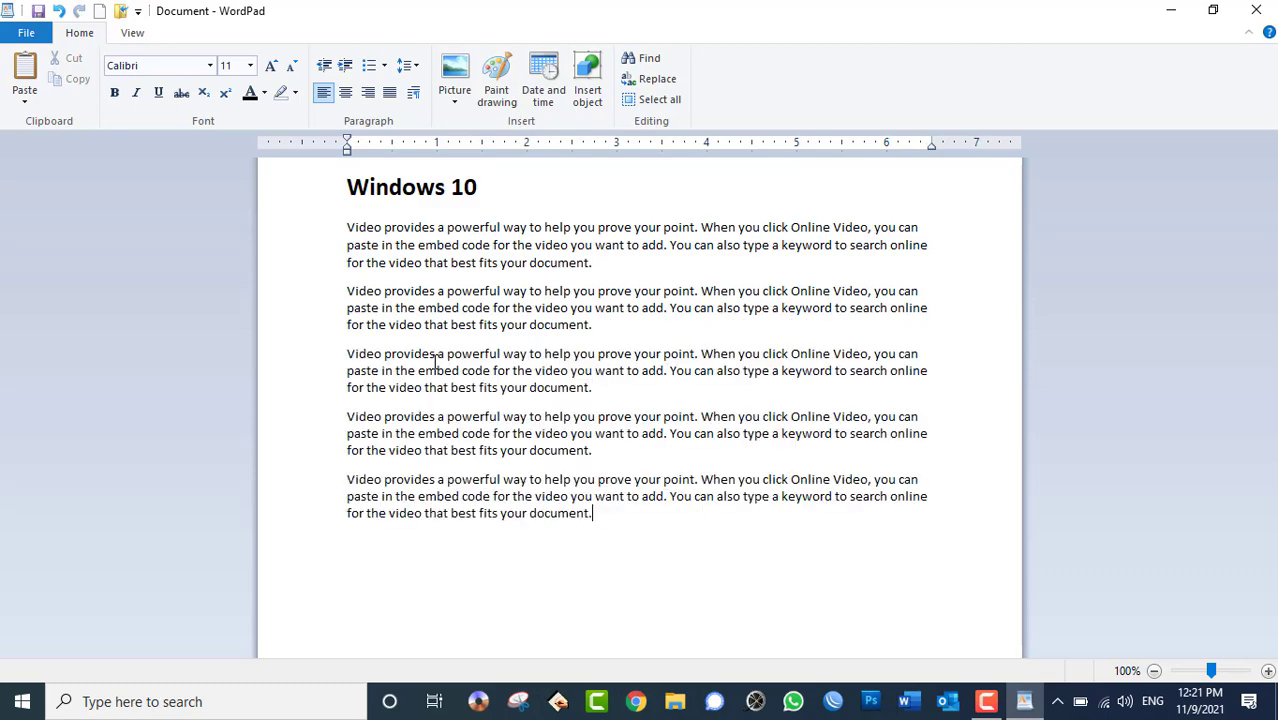
{"action": "key", "text": "ctrl+v"}
{"action": "key", "text": "ctrl+v"}
{"action": "scroll", "coordinate": [372, 417], "scroll_direction": "up", "scroll_amount": 2}
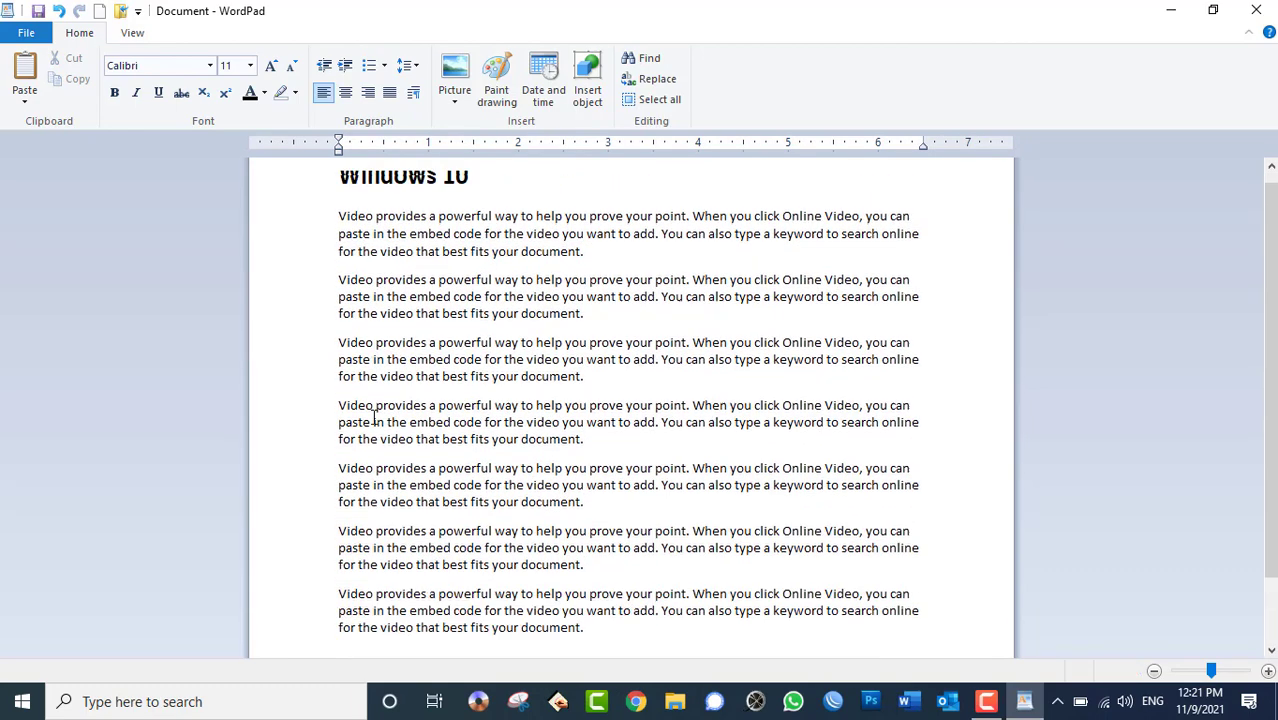
Step: Open Find, move it off the text, and enter the search term 'vid'
{"action": "left_click", "coordinate": [640, 58]}
{"action": "left_click_drag", "start_coordinate": [255, 281], "coordinate": [326, 294]}
{"action": "left_click_drag", "start_coordinate": [620, 285], "coordinate": [812, 256]}
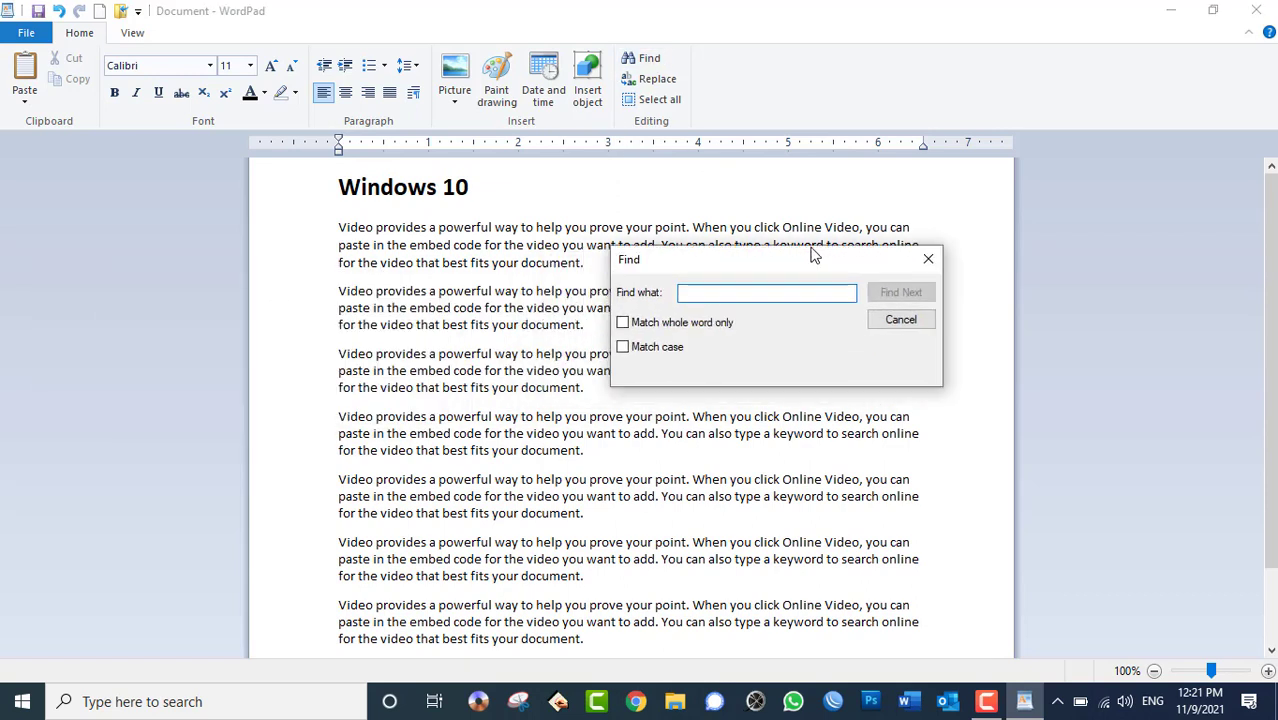
{"action": "type", "text": "Vide"}
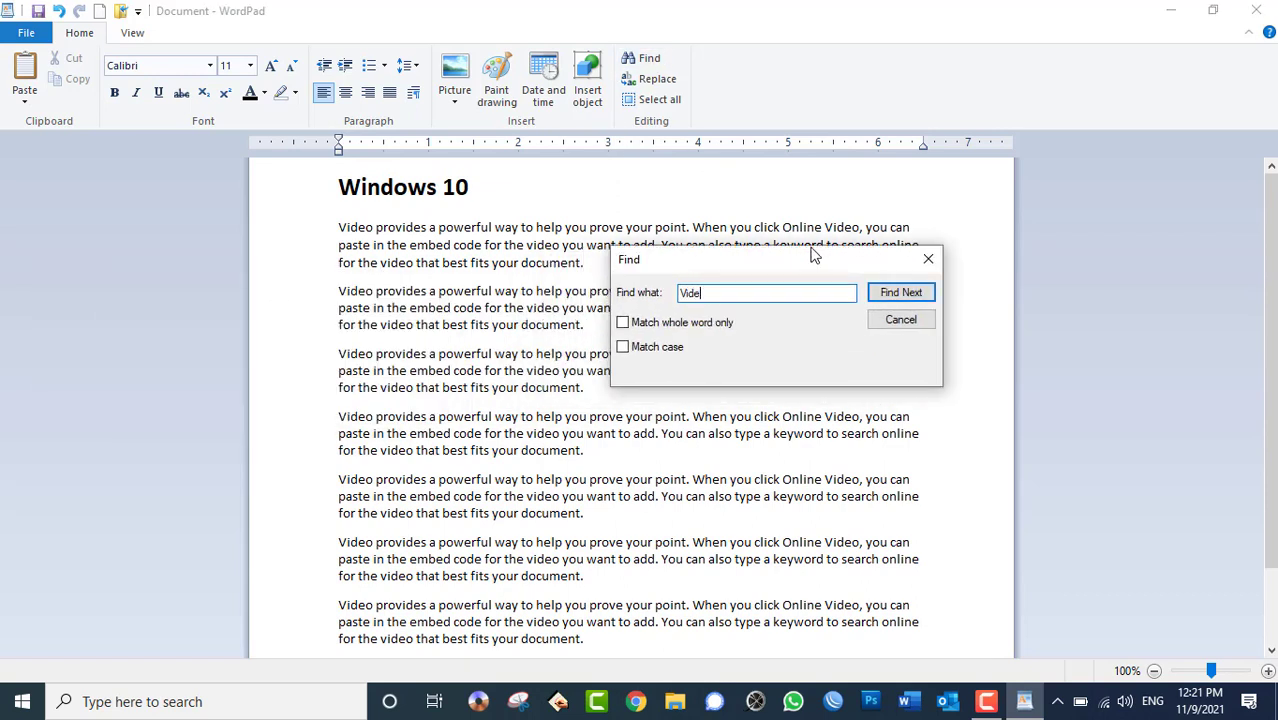
{"action": "key", "text": "BackSpace"}
{"action": "key", "text": "BackSpace"}
{"action": "key", "text": "BackSpace"}
{"action": "type", "text": "vid"}
Step: Step through successive matches of the search term with Find Next
{"action": "left_click", "coordinate": [905, 292]}
{"action": "left_click", "coordinate": [905, 292]}
{"action": "left_click", "coordinate": [905, 292]}
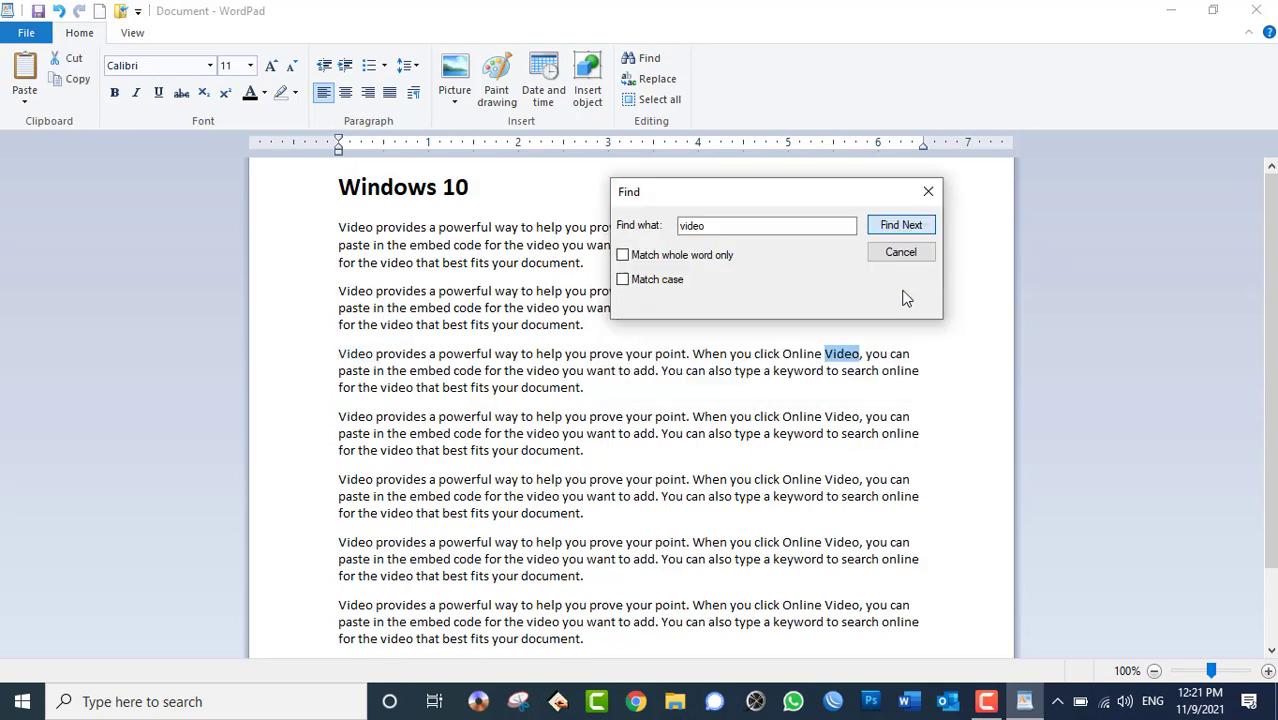
{"action": "double_click", "coordinate": [908, 230]}
{"action": "double_click", "coordinate": [908, 230]}
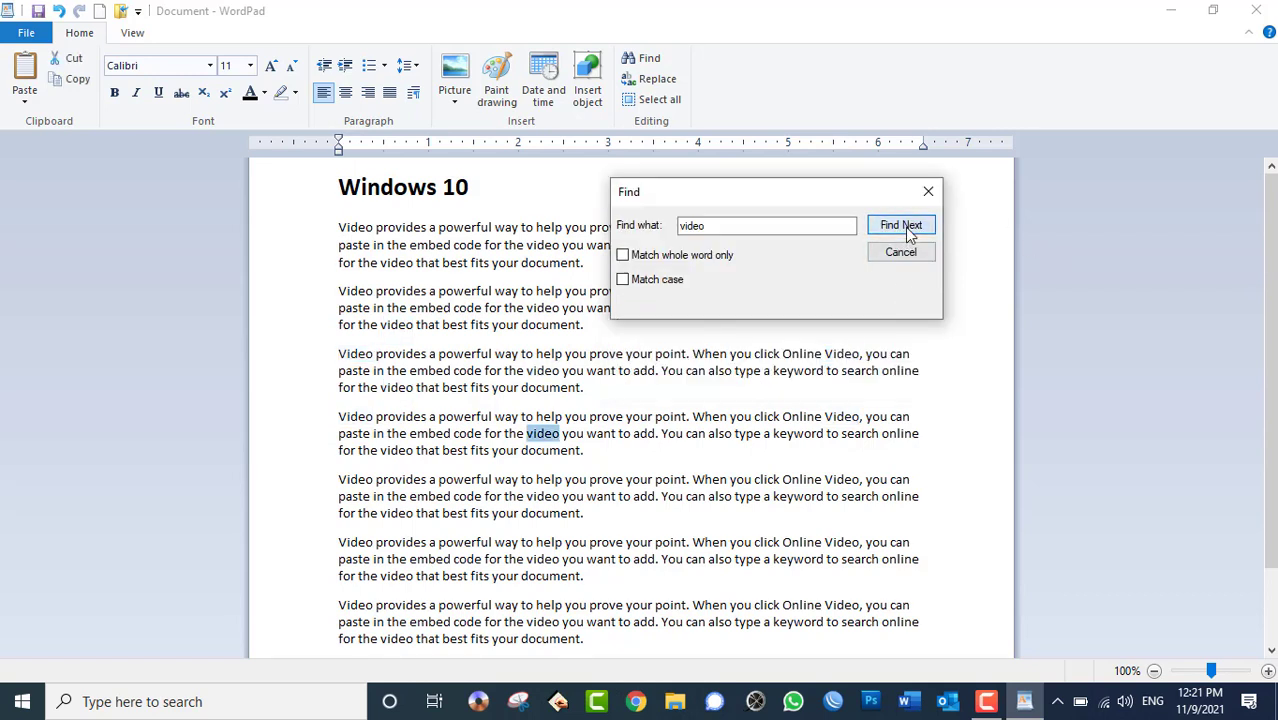
{"action": "double_click", "coordinate": [908, 230]}
{"action": "double_click", "coordinate": [908, 230]}
{"action": "left_click", "coordinate": [908, 230]}
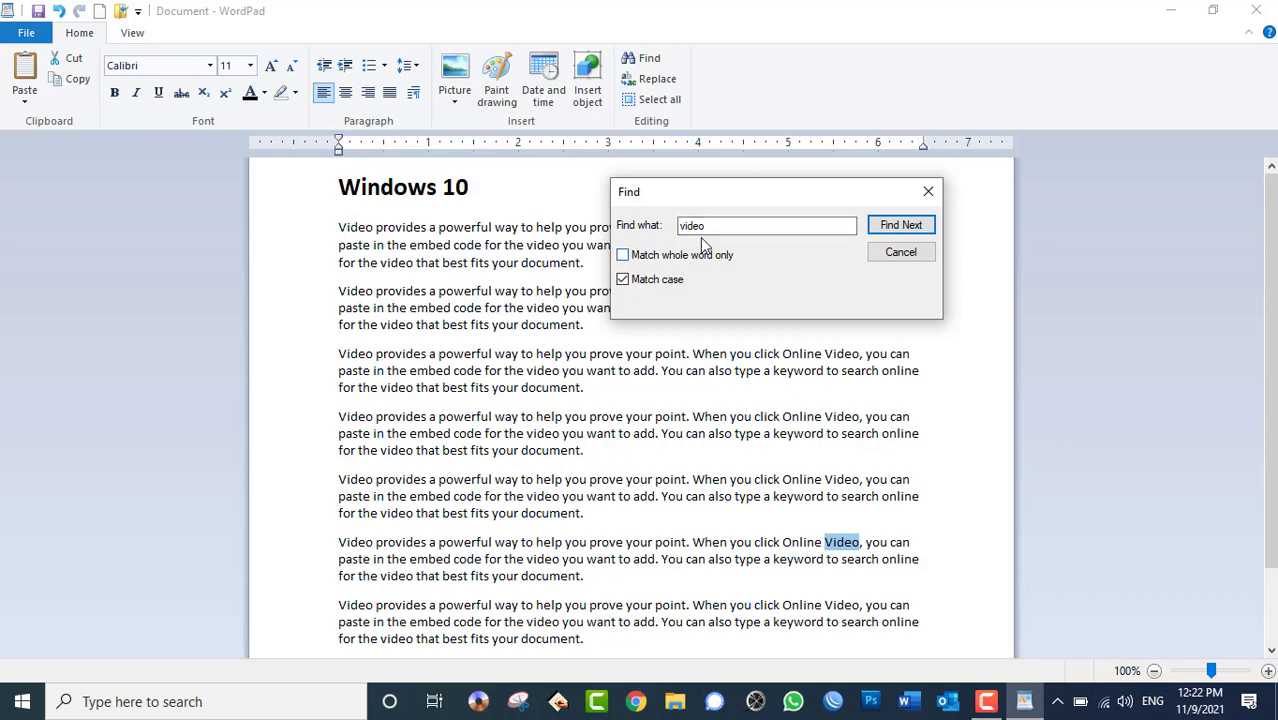
Step: Search 'video' with Match case on, then turn Match case off
{"action": "left_click_drag", "start_coordinate": [706, 227], "coordinate": [645, 240]}
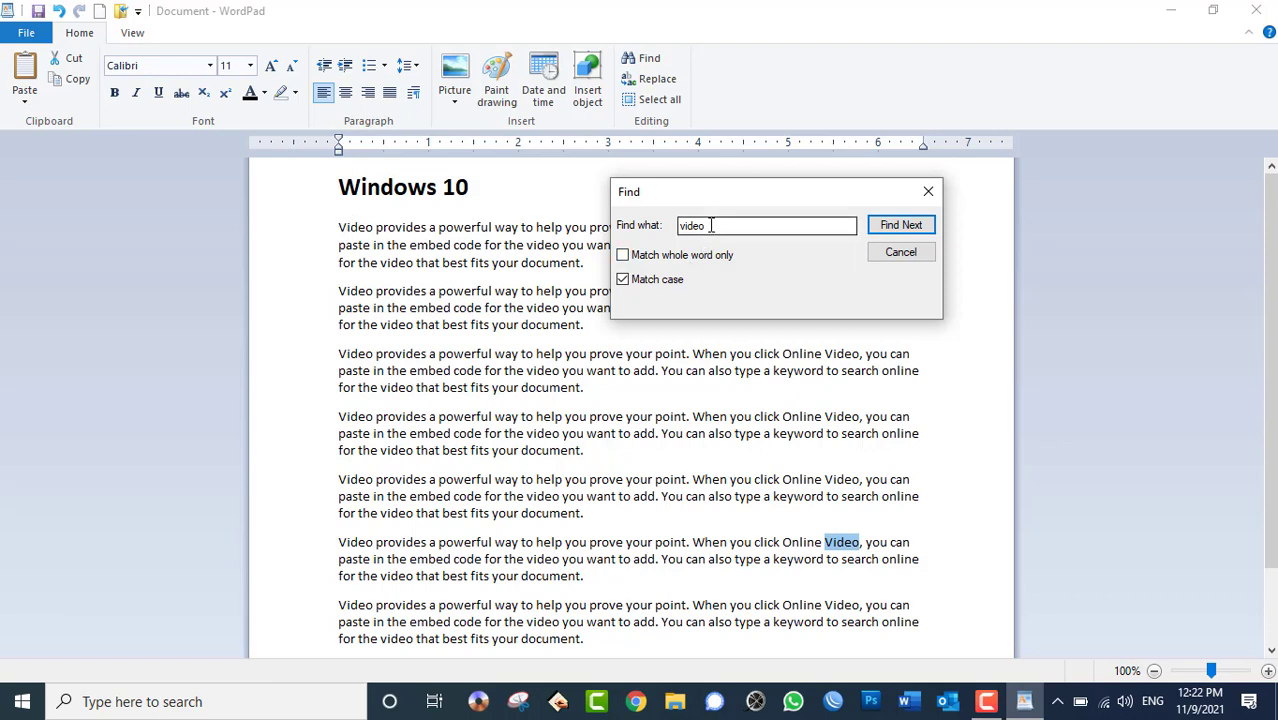
{"action": "left_click", "coordinate": [904, 227]}
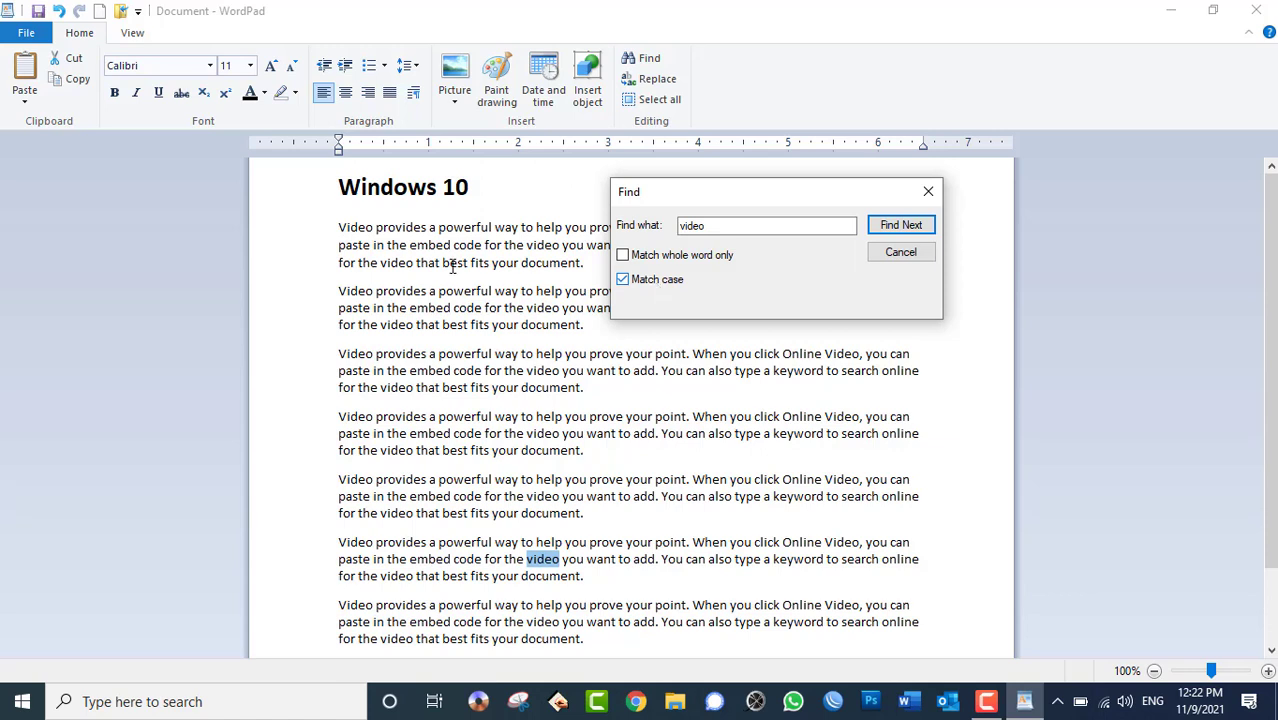
{"action": "left_click", "coordinate": [896, 224]}
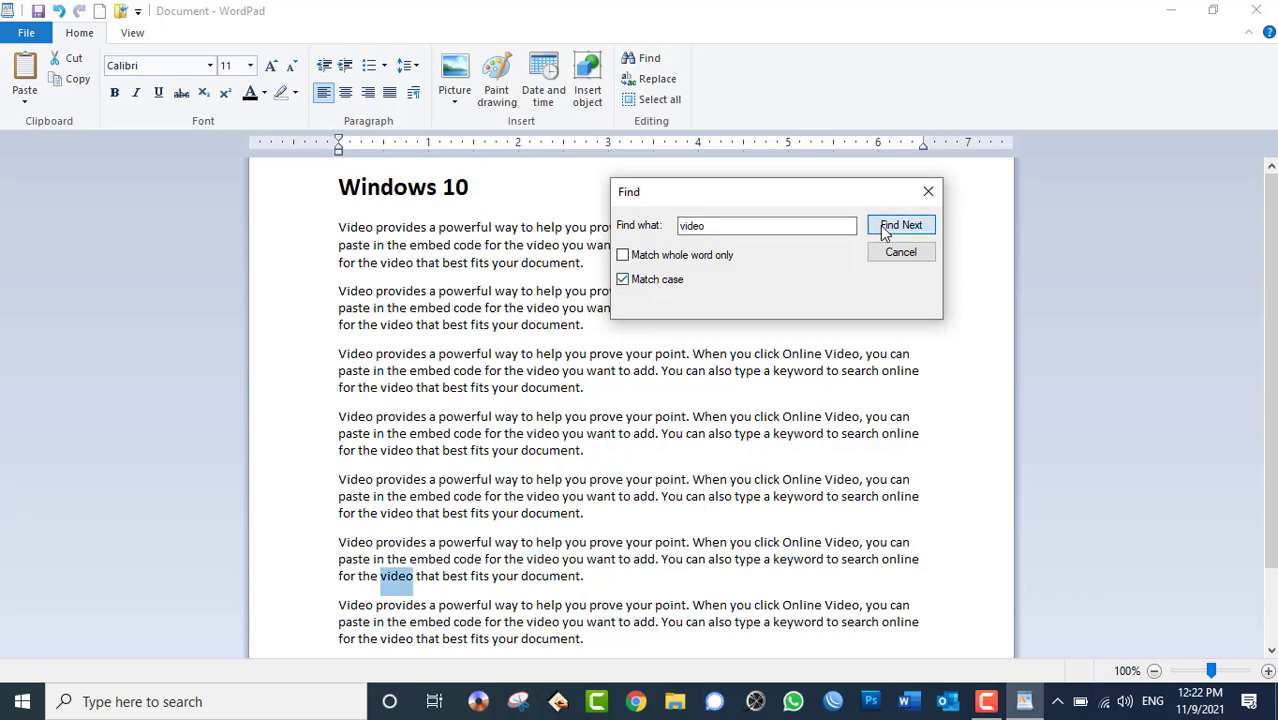
{"action": "left_click", "coordinate": [889, 233]}
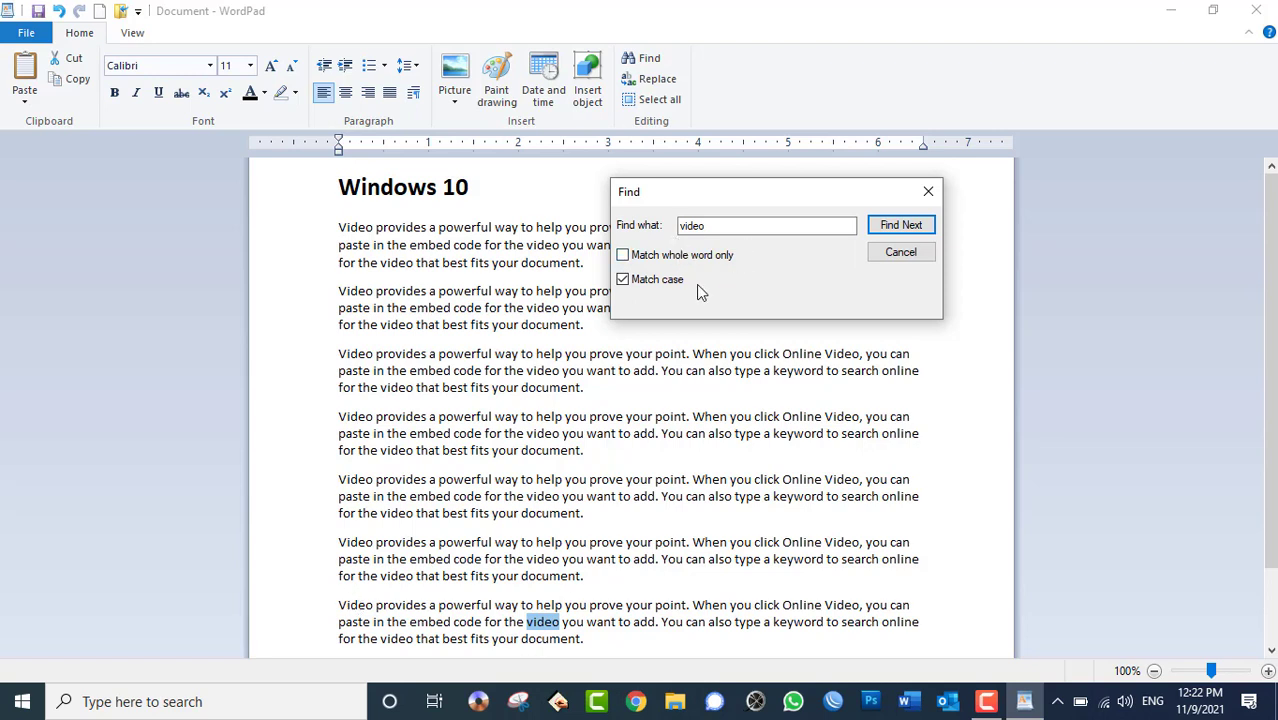
{"action": "left_click", "coordinate": [648, 286]}
{"action": "left_click", "coordinate": [711, 225]}
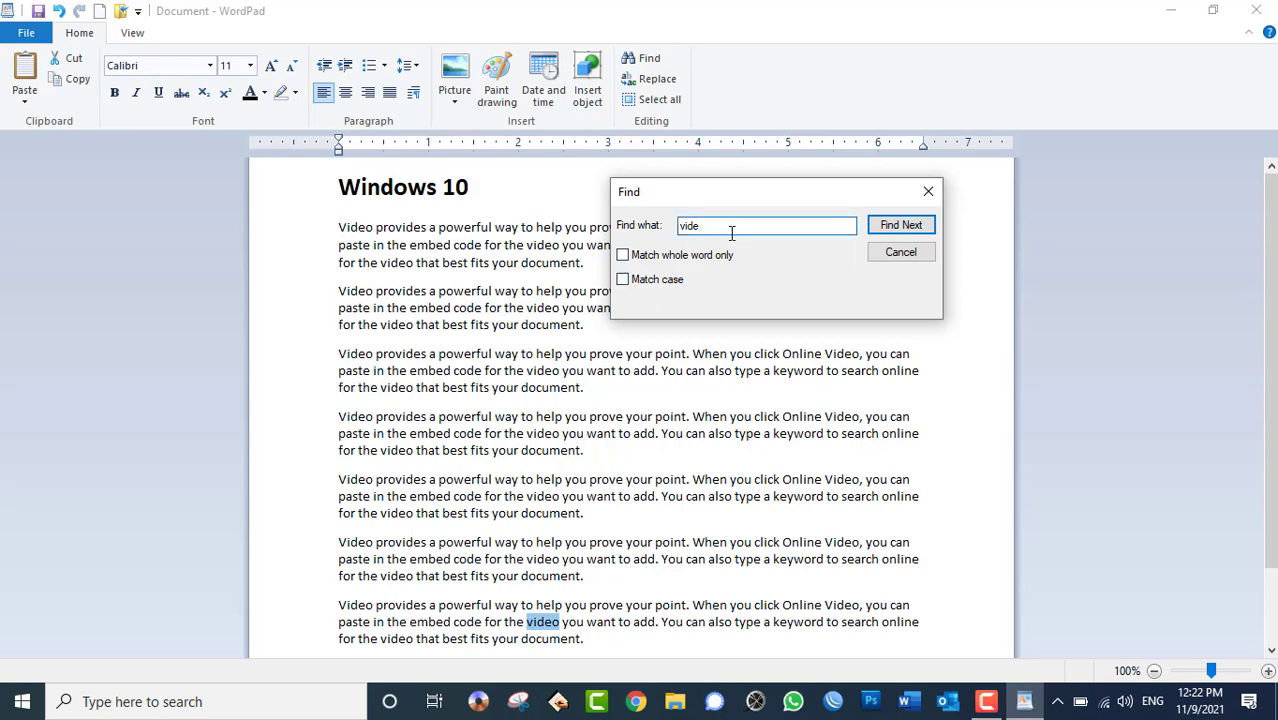
Step: Step through the remaining matches of 'vide', wrapping back to the top
{"action": "left_click", "coordinate": [905, 230]}
{"action": "left_click", "coordinate": [908, 232]}
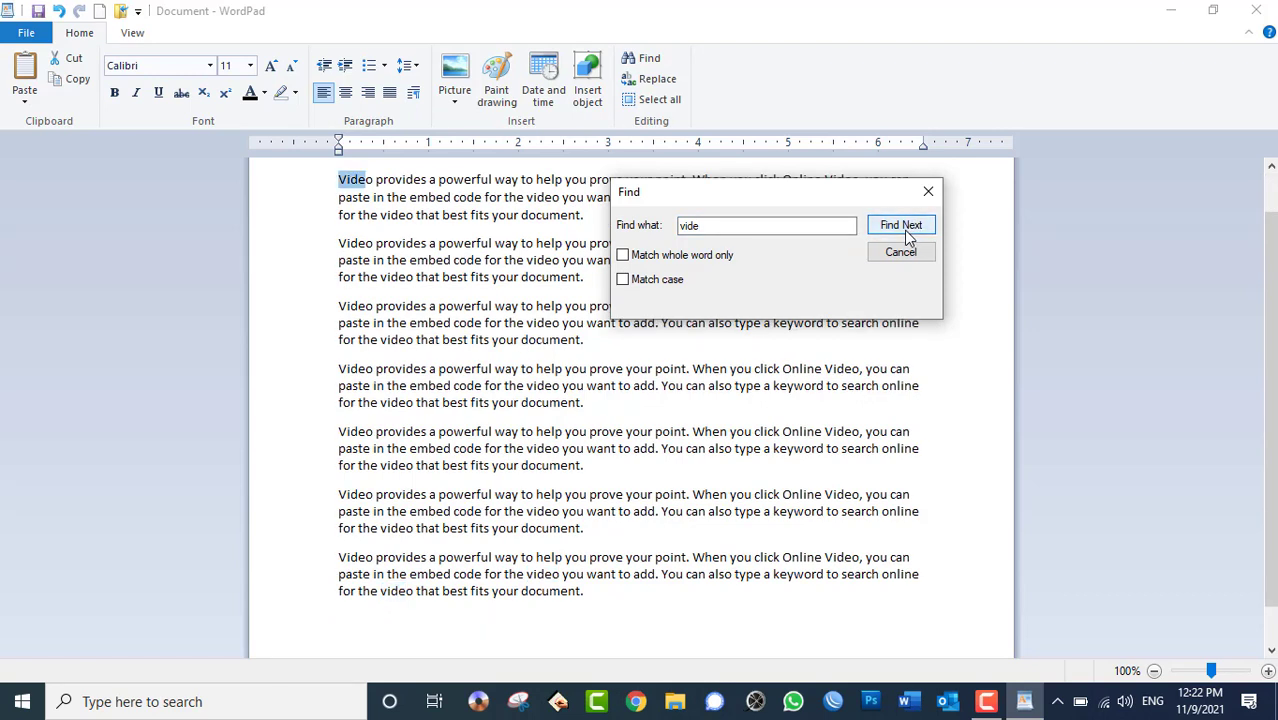
{"action": "left_click", "coordinate": [905, 230]}
{"action": "left_click", "coordinate": [905, 230]}
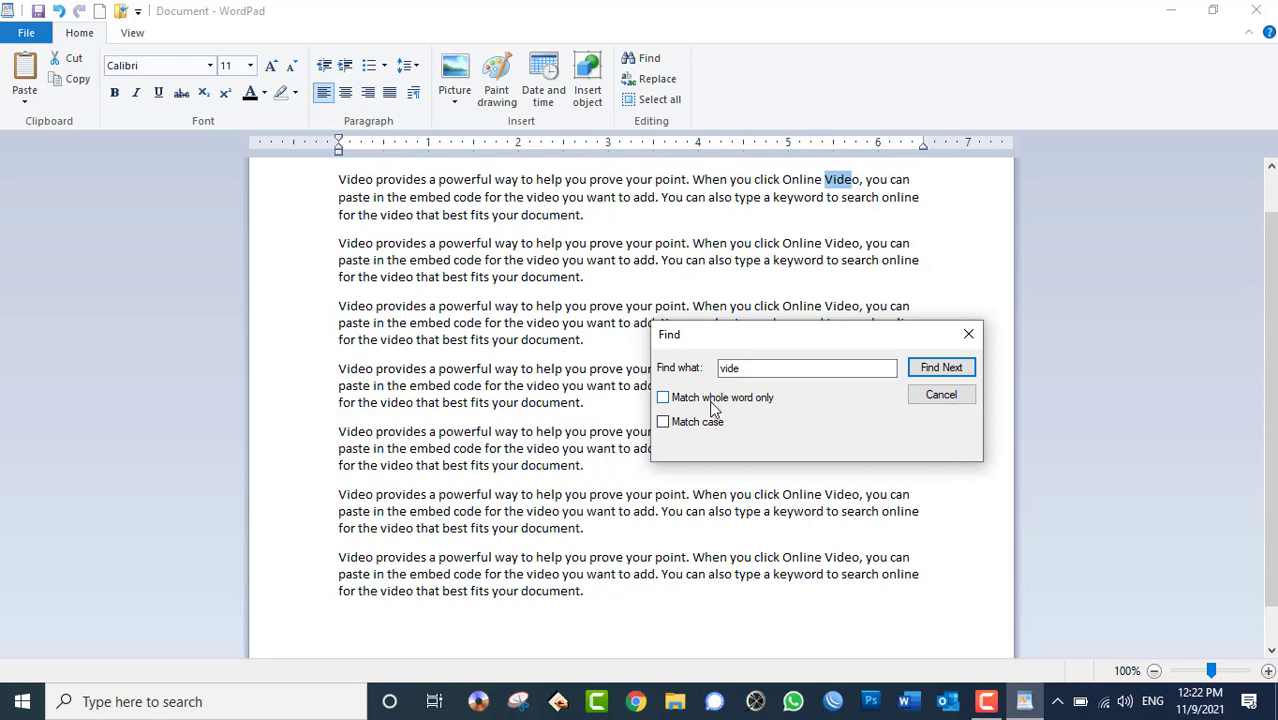
Step: Search 'vide' with Match whole word only, dismiss the finished message, and close Find
{"action": "left_click", "coordinate": [709, 400]}
{"action": "left_click", "coordinate": [935, 370]}
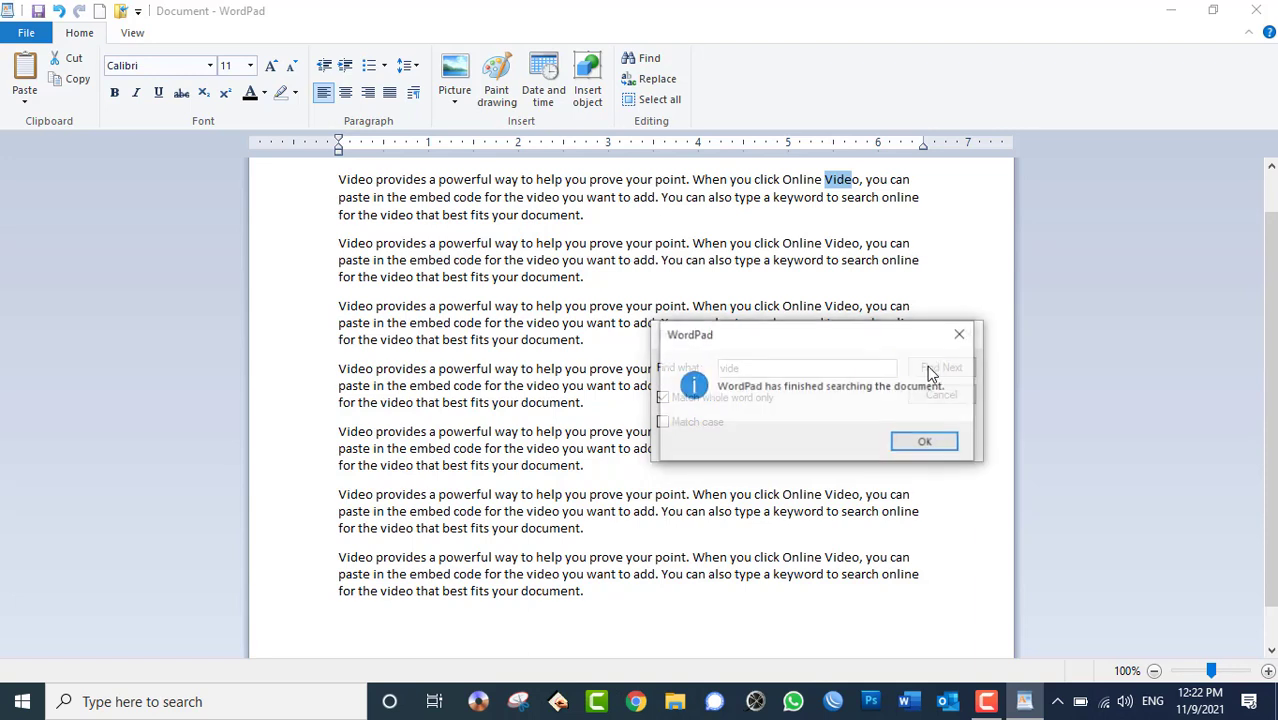
{"action": "left_click", "coordinate": [928, 445]}
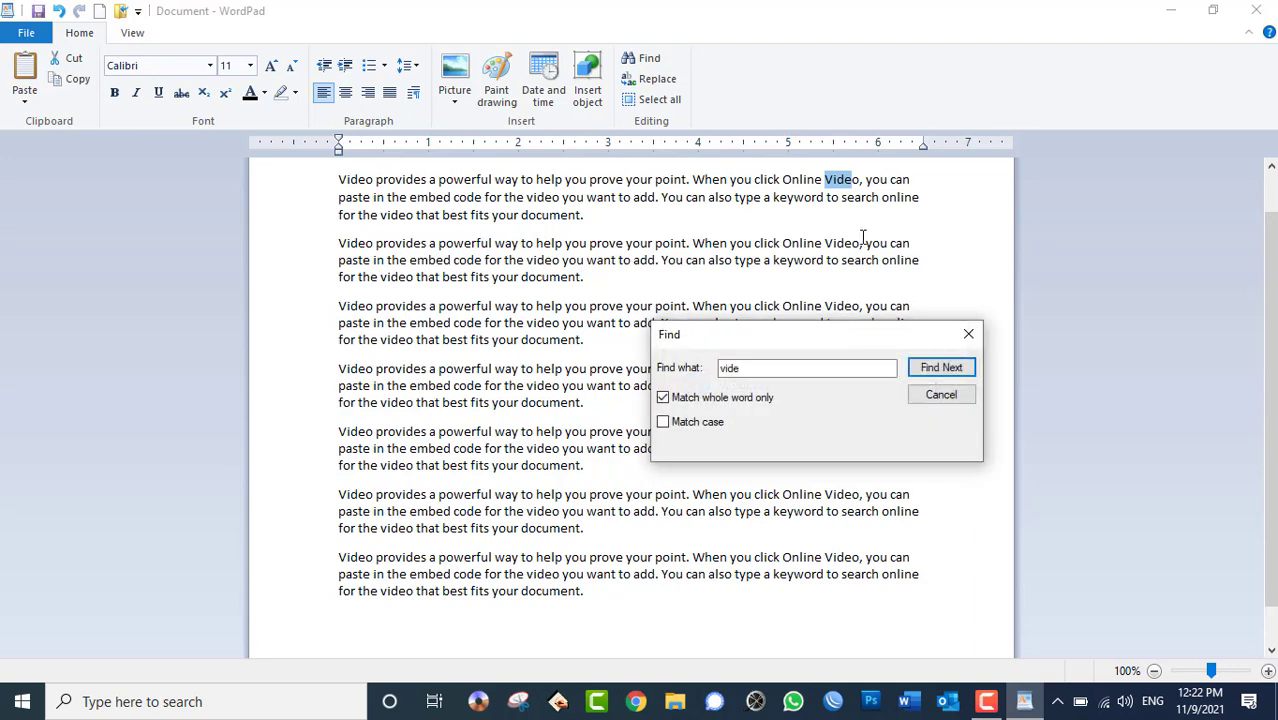
{"action": "left_click", "coordinate": [950, 370]}
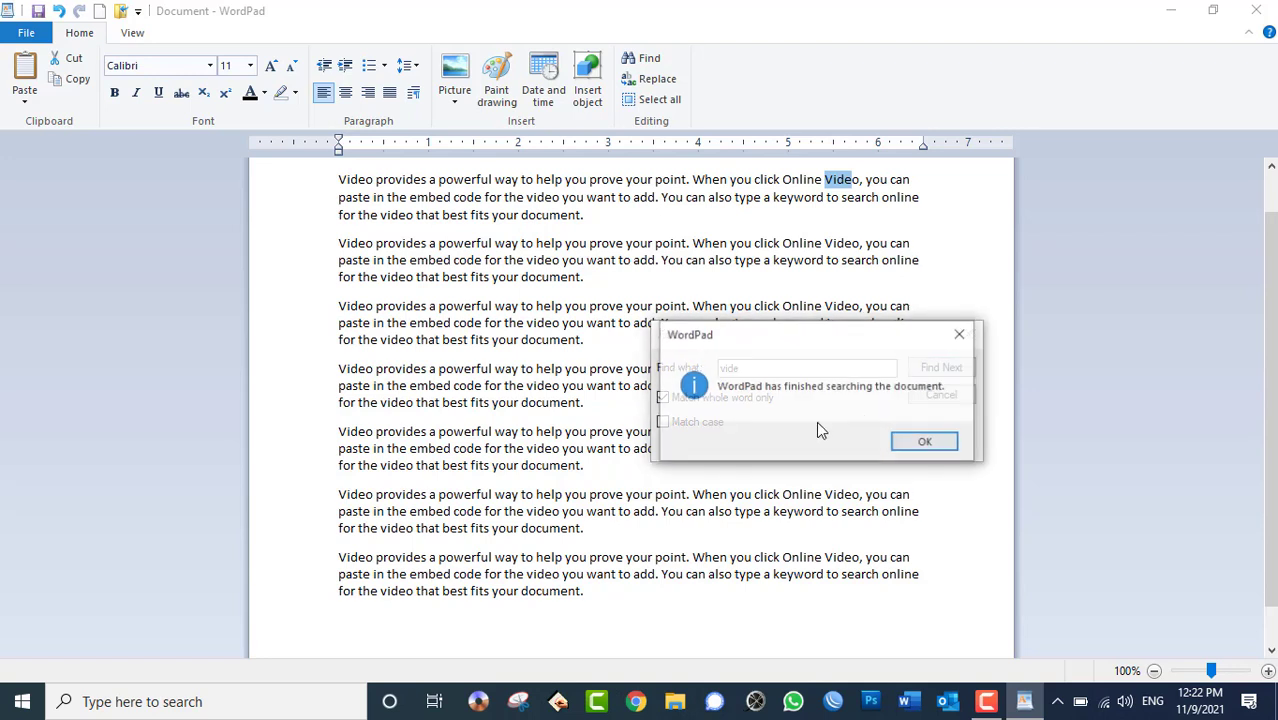
{"action": "left_click", "coordinate": [918, 441]}
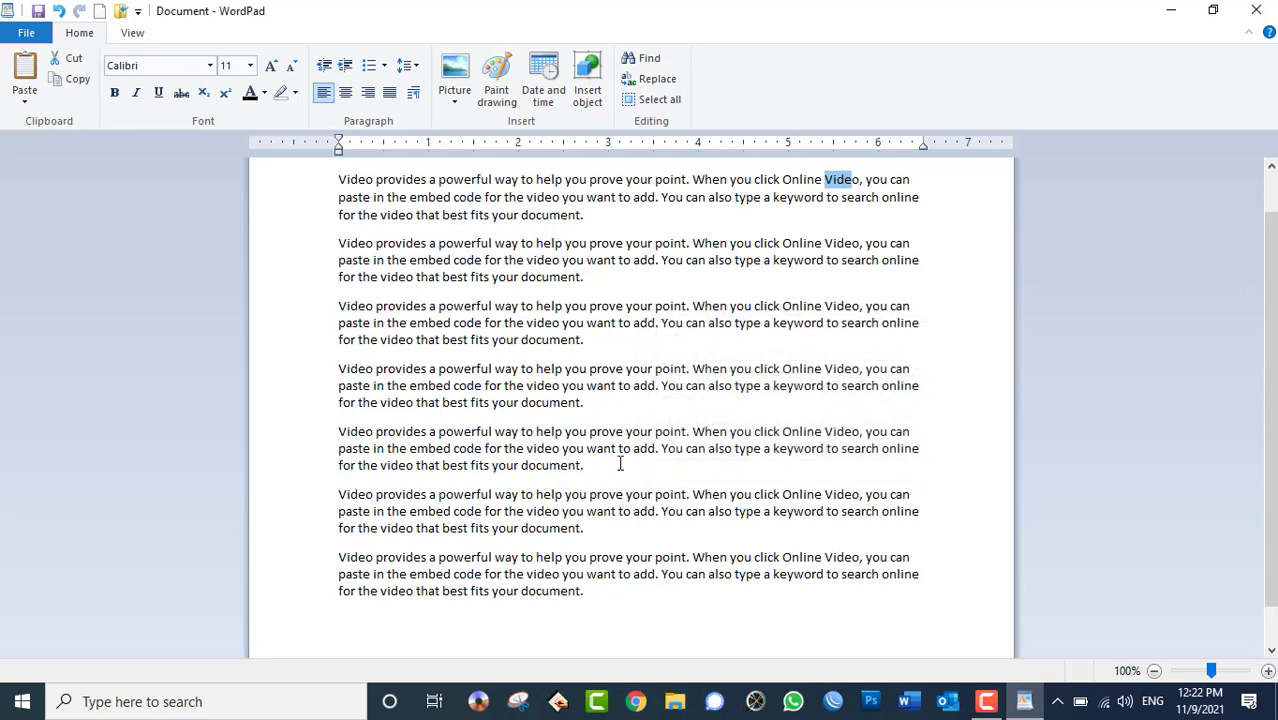
{"action": "left_click", "coordinate": [616, 448]}
{"action": "scroll", "coordinate": [612, 470], "scroll_direction": "up", "scroll_amount": 1}
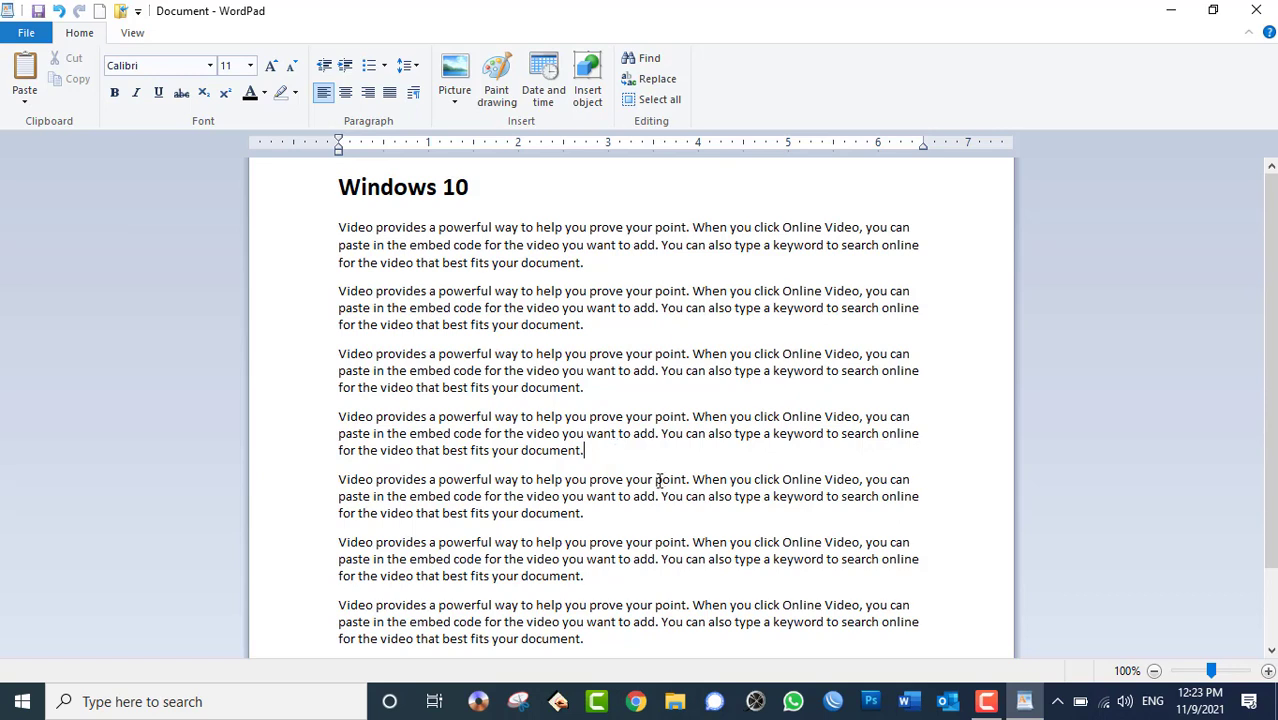
Step: Replace All 'video' with 'Video', whole-word matching off, then close the Replace dialog
{"action": "left_click", "coordinate": [652, 80]}
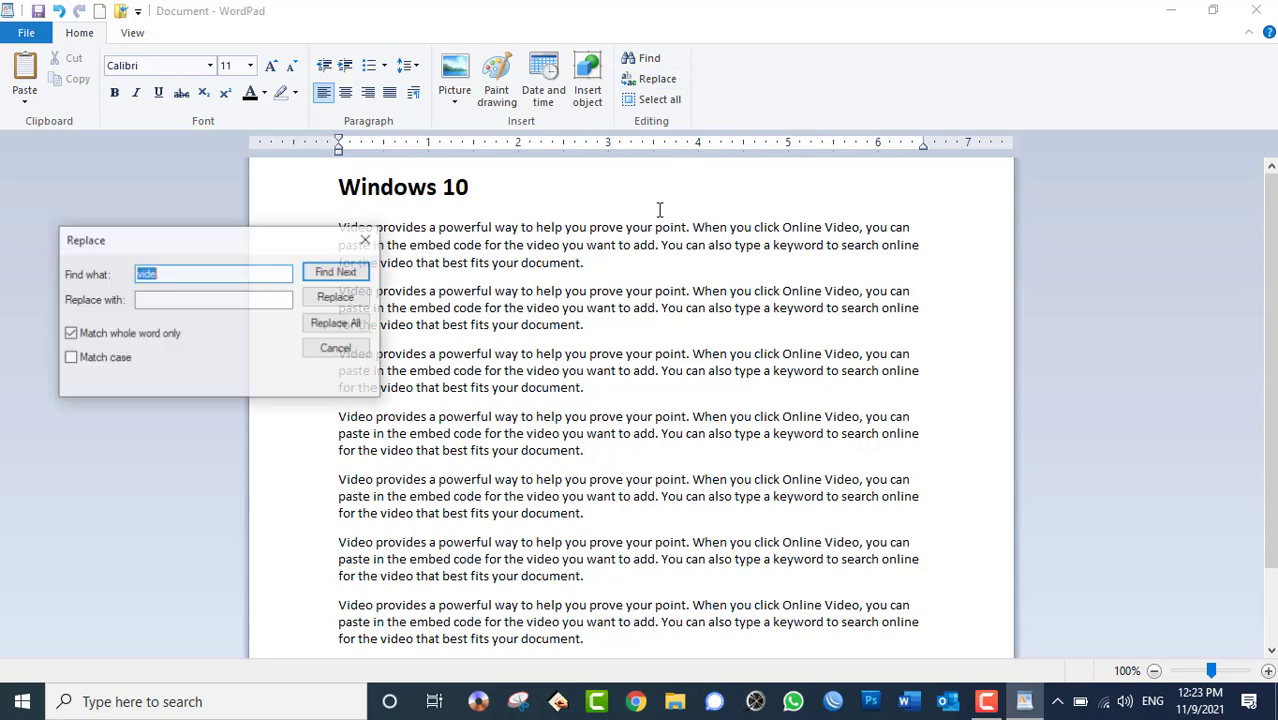
{"action": "left_click_drag", "start_coordinate": [257, 248], "coordinate": [952, 220]}
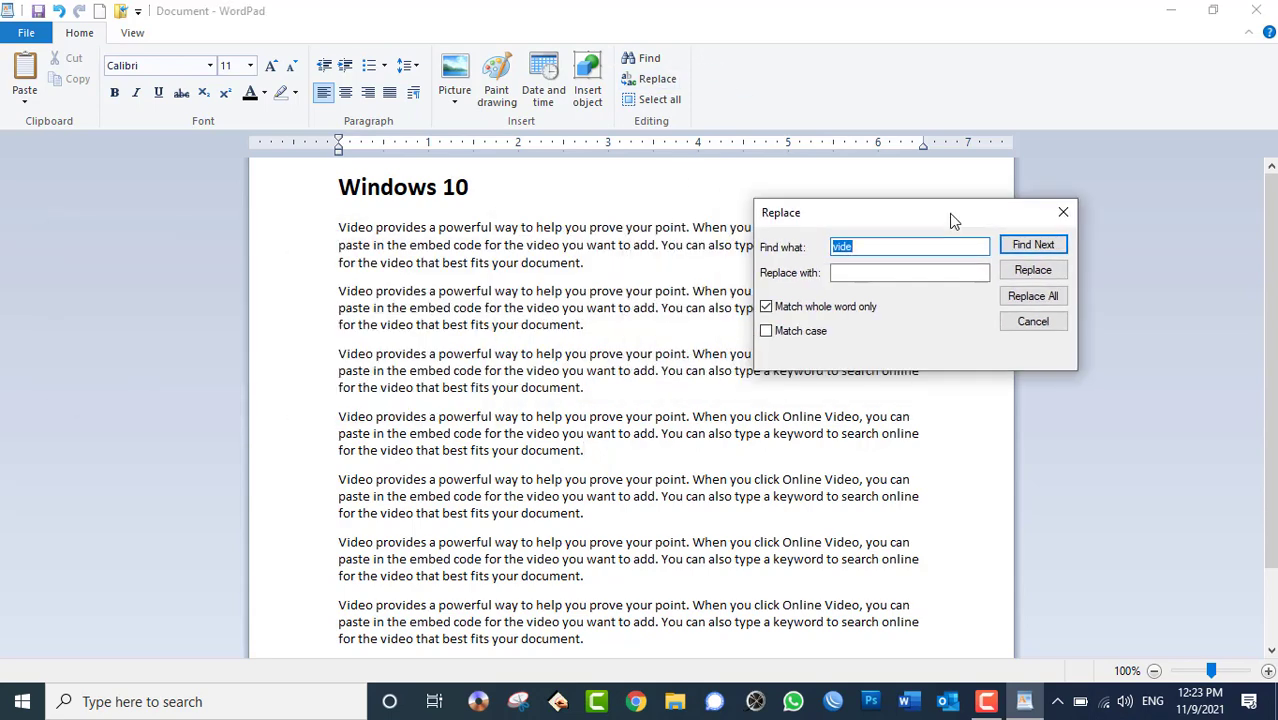
{"action": "left_click", "coordinate": [866, 247]}
{"action": "key", "text": "Tab"}
{"action": "type", "text": "Video"}
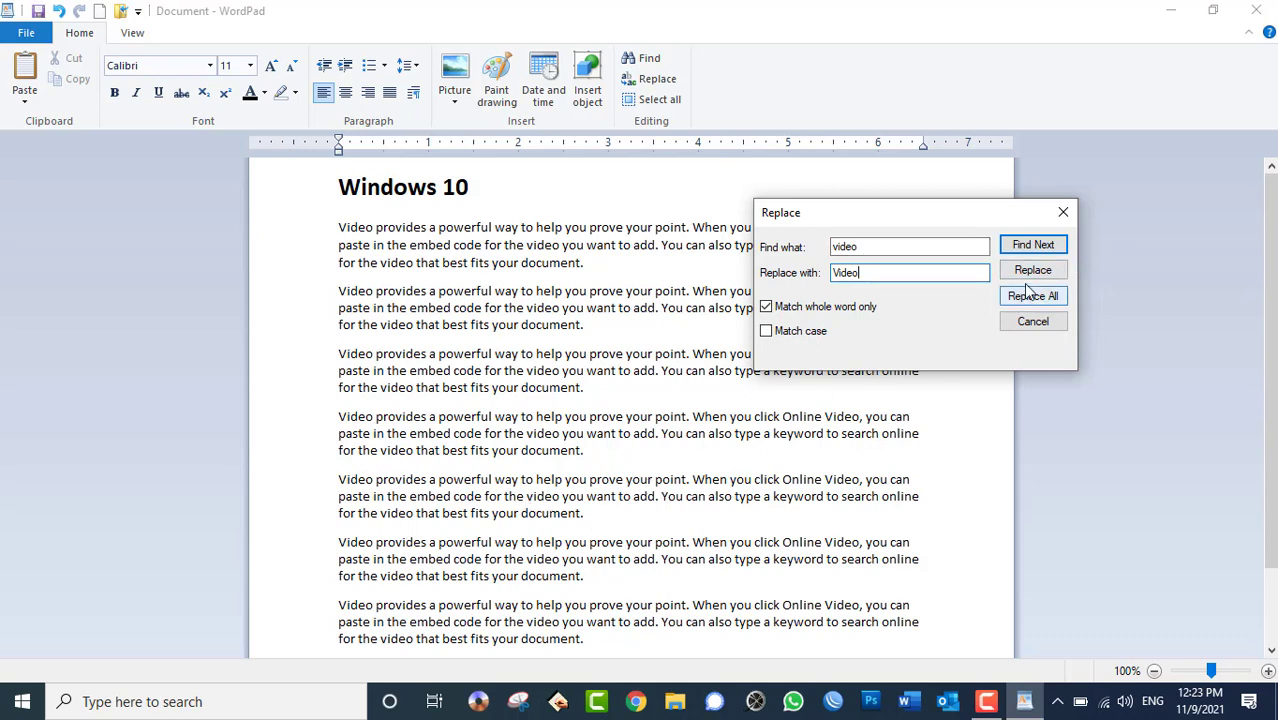
{"action": "left_click", "coordinate": [847, 310]}
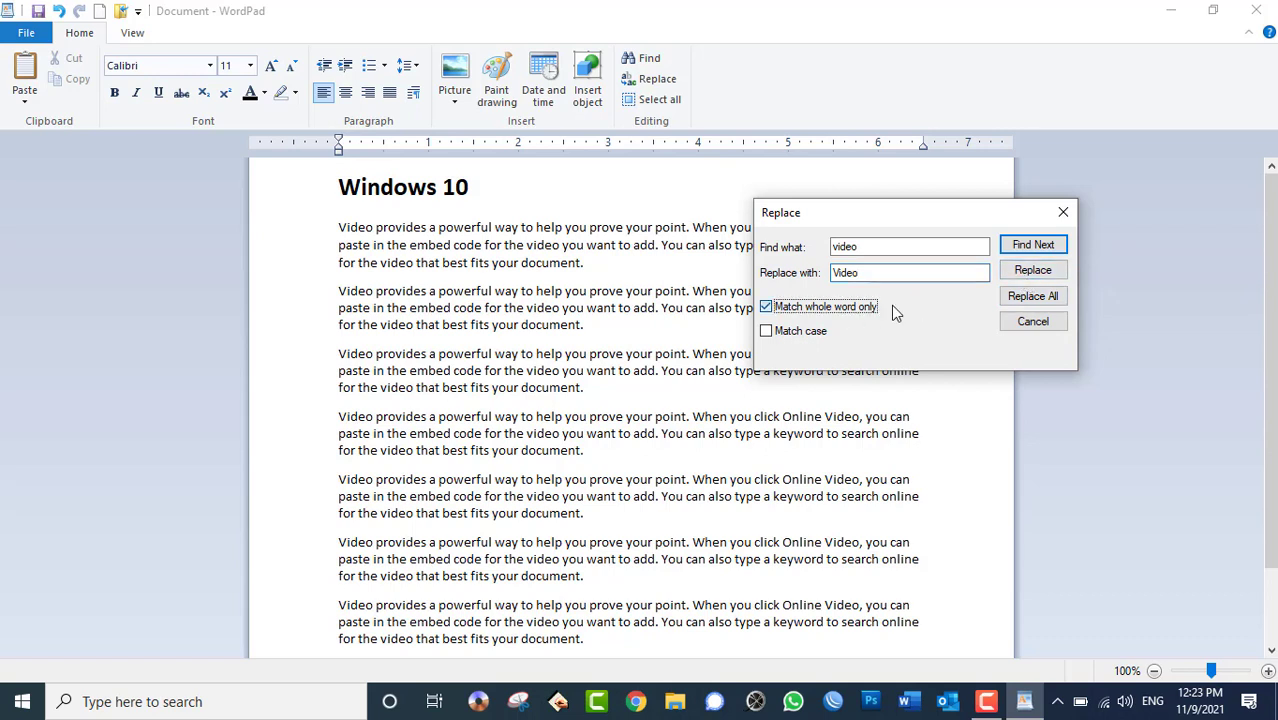
{"action": "left_click", "coordinate": [1029, 303]}
{"action": "left_click", "coordinate": [1022, 339]}
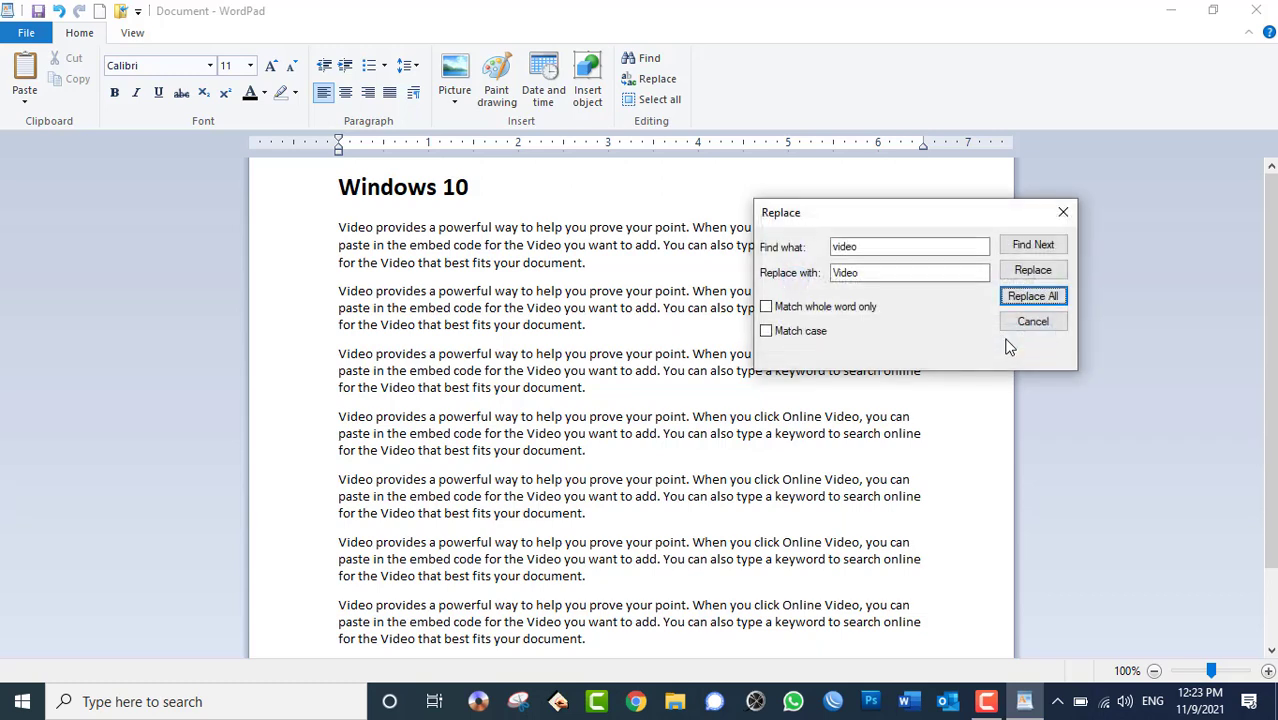
{"action": "left_click", "coordinate": [1033, 333]}
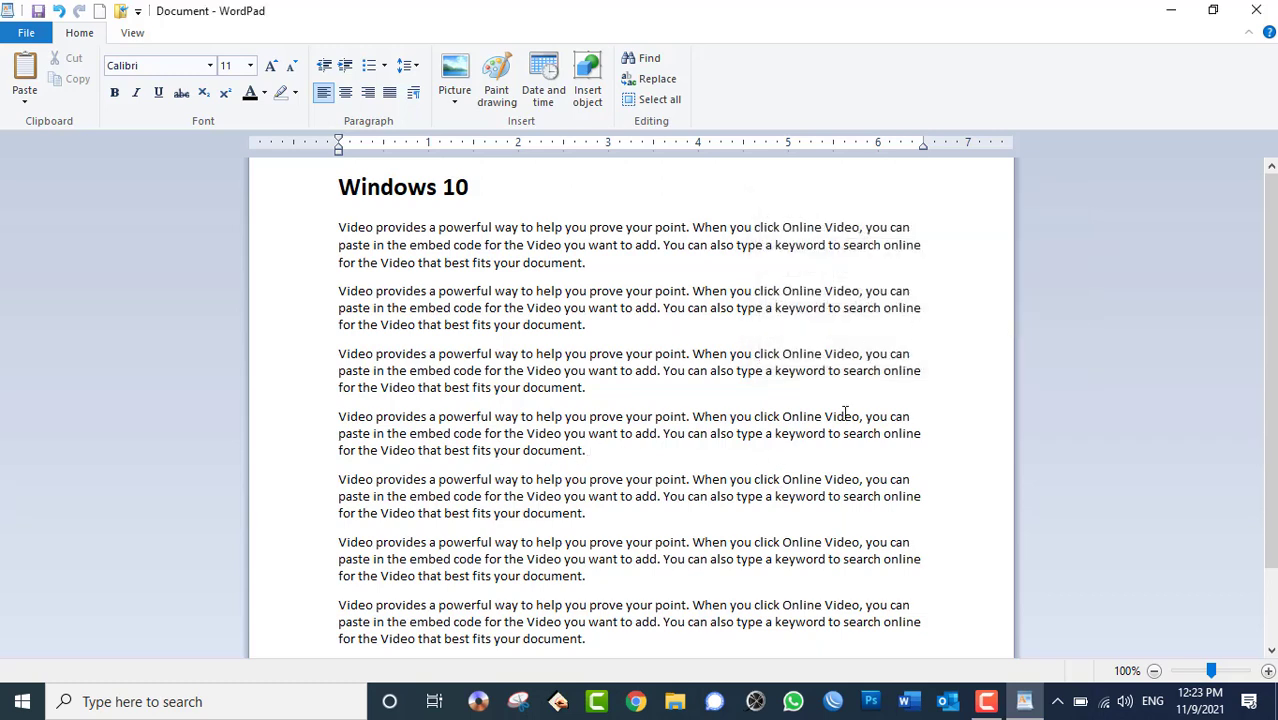
Step: Select the whole document, delete it, and undo to restore the text
{"action": "left_click", "coordinate": [652, 99]}
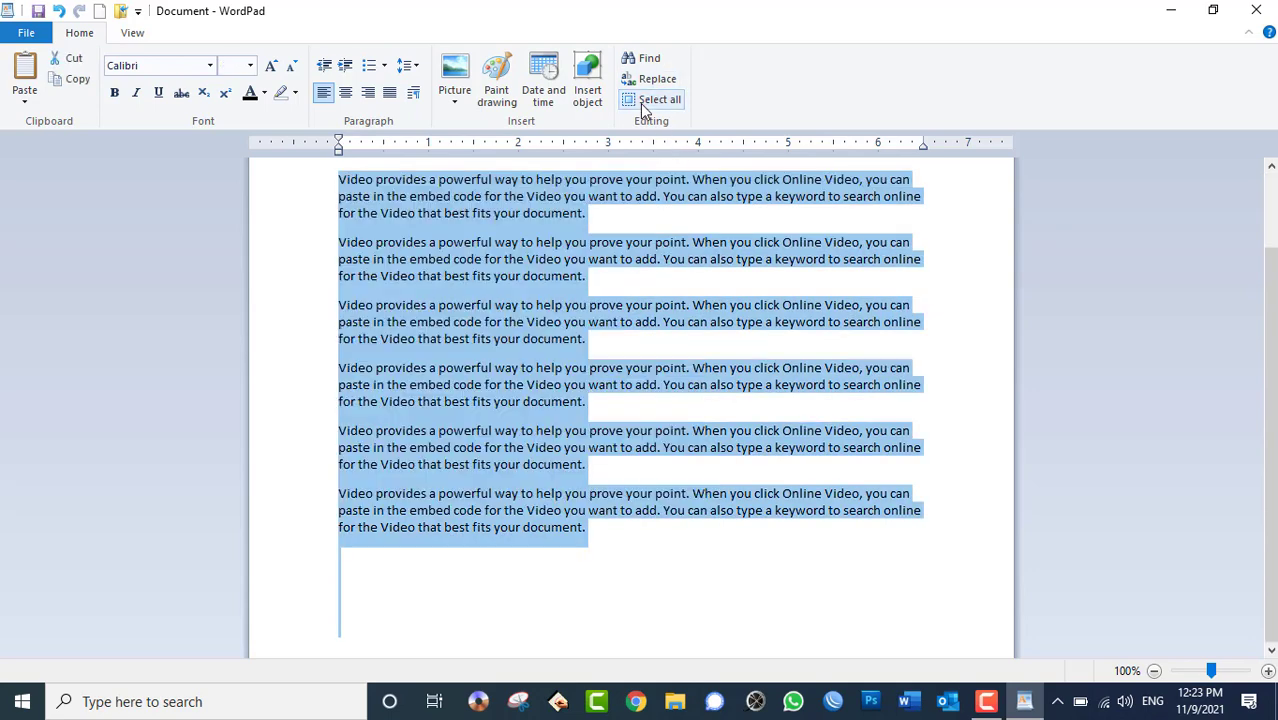
{"action": "left_click", "coordinate": [654, 305]}
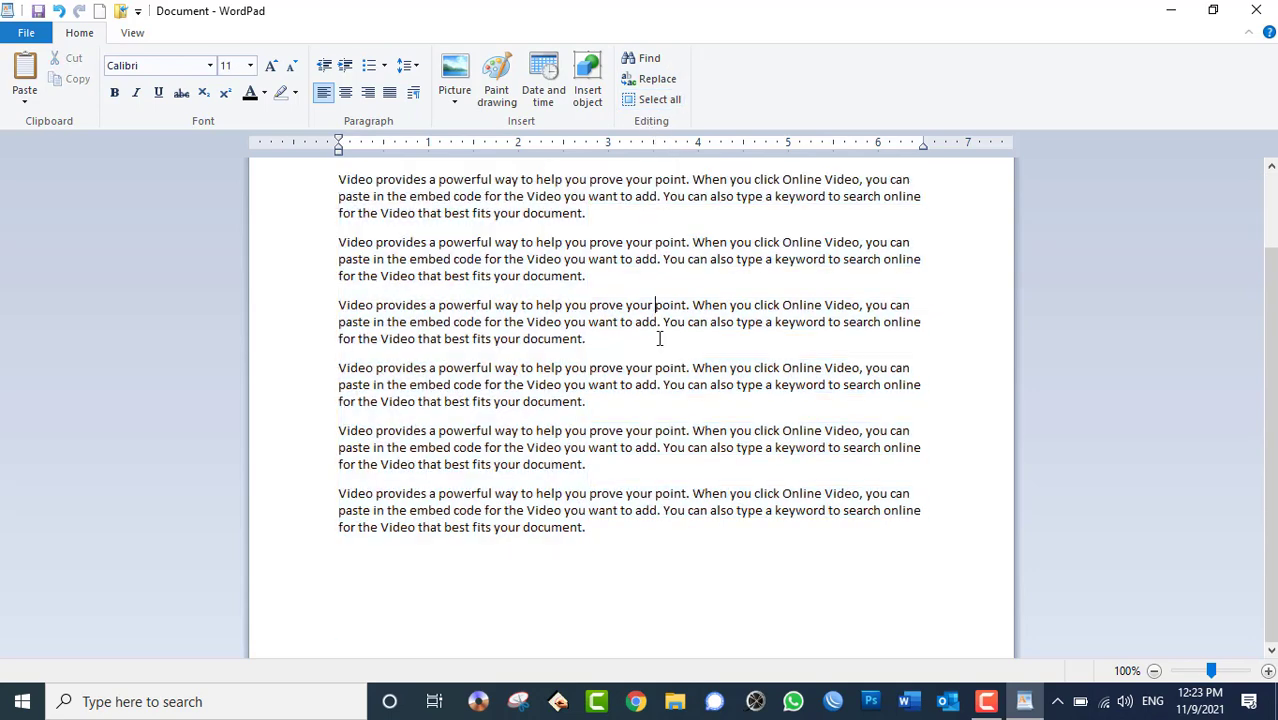
{"action": "scroll", "coordinate": [640, 420], "scroll_direction": "up", "scroll_amount": 1}
{"action": "scroll", "coordinate": [635, 455], "scroll_direction": "up", "scroll_amount": 1}
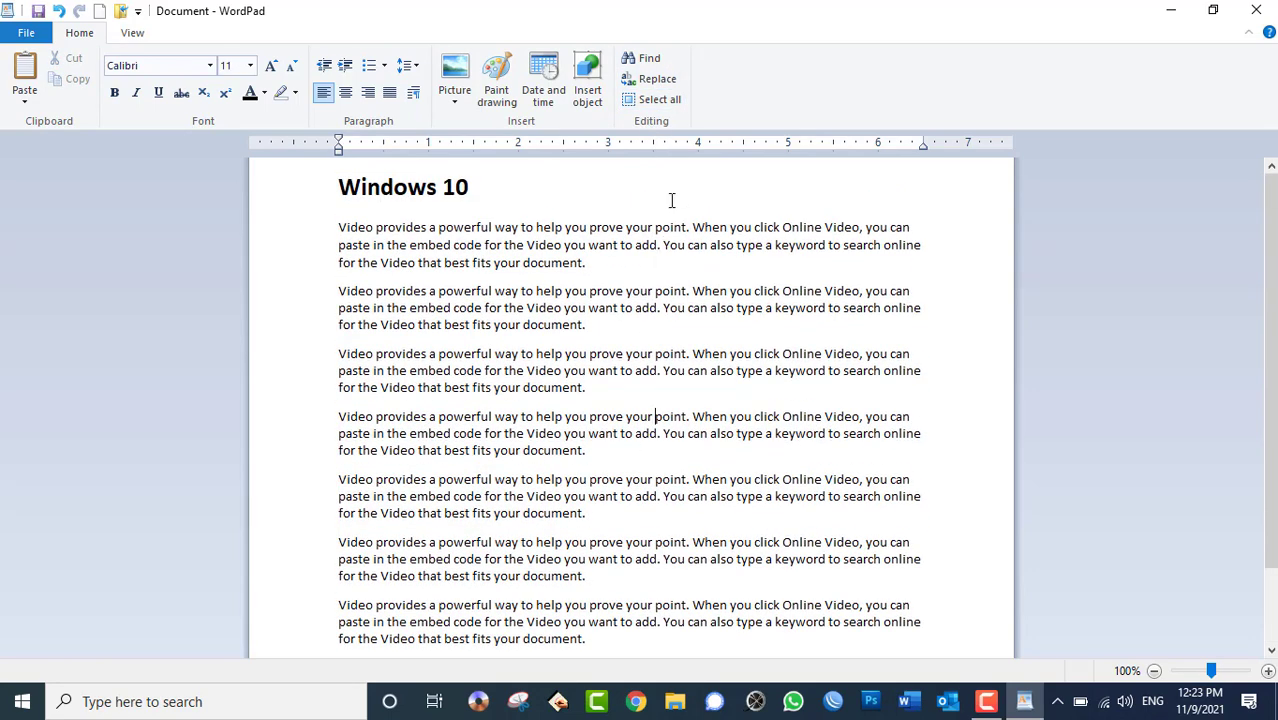
{"action": "left_click_drag", "start_coordinate": [735, 416], "coordinate": [379, 110]}
{"action": "left_click", "coordinate": [622, 266]}
{"action": "left_click", "coordinate": [660, 100]}
{"action": "key", "text": "Delete"}
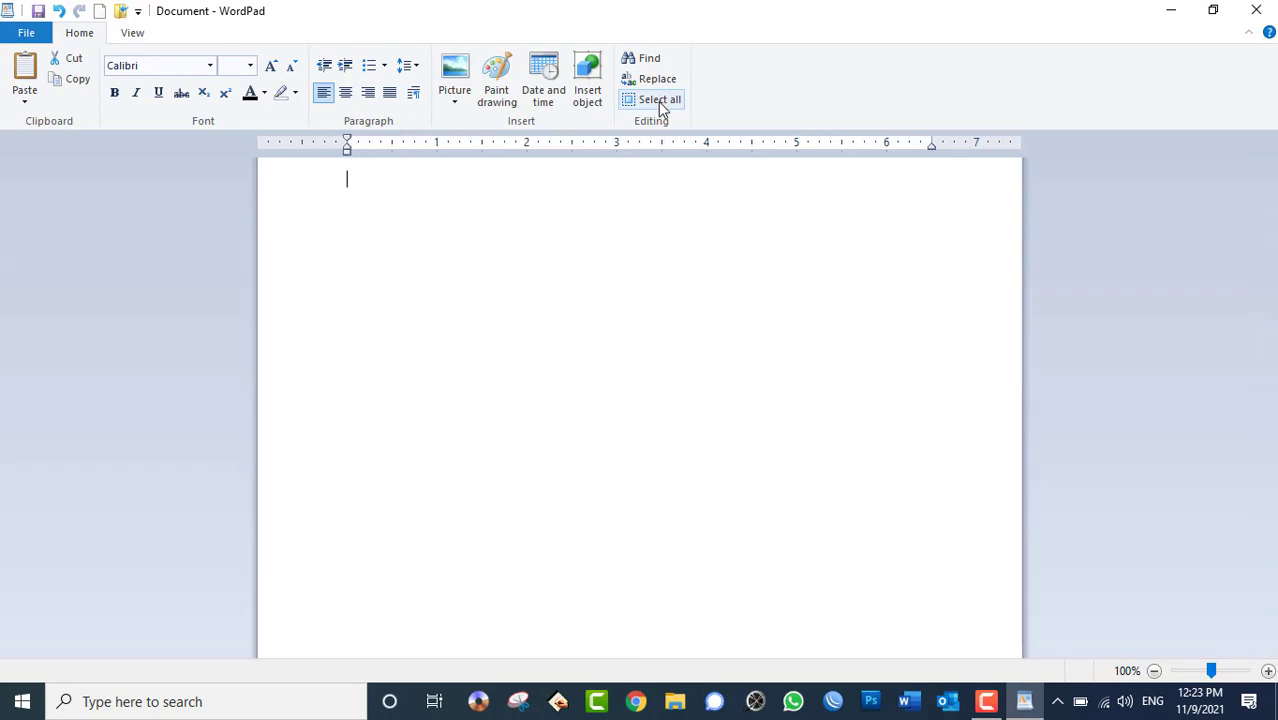
{"action": "key", "text": "ctrl+z"}
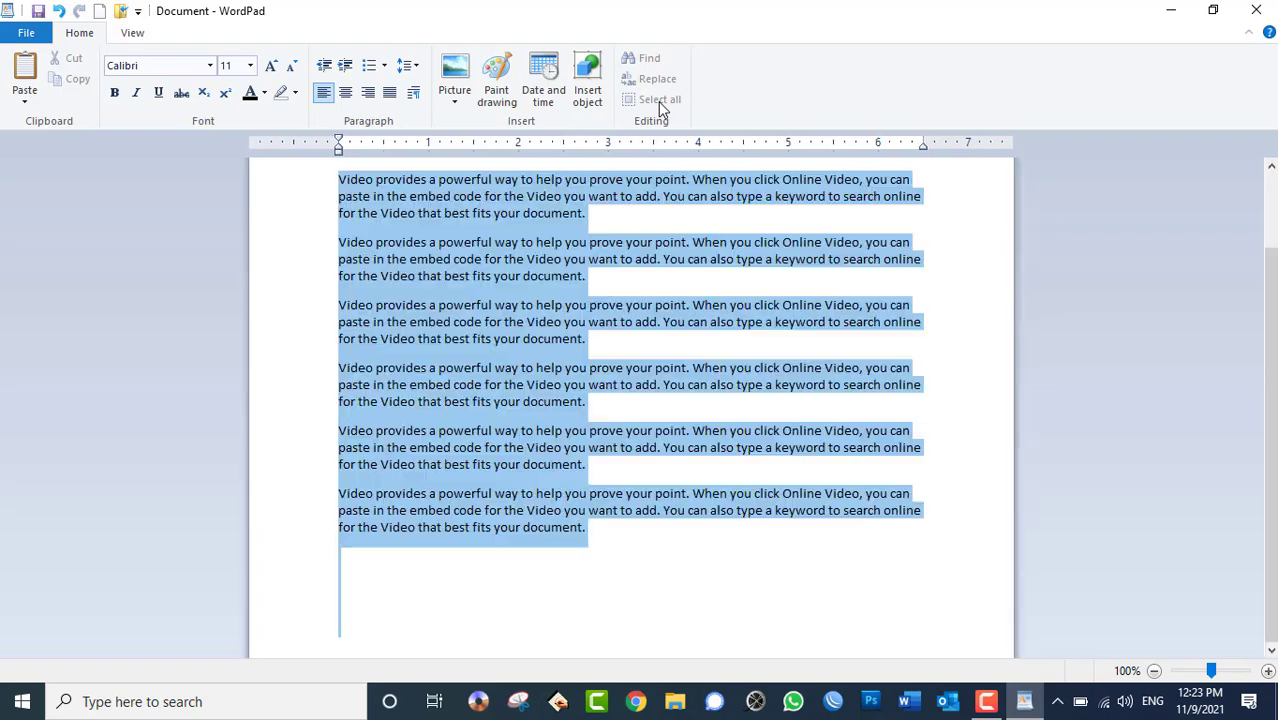
{"action": "left_click", "coordinate": [622, 276]}
{"action": "scroll", "coordinate": [693, 303], "scroll_direction": "up", "scroll_amount": 2}
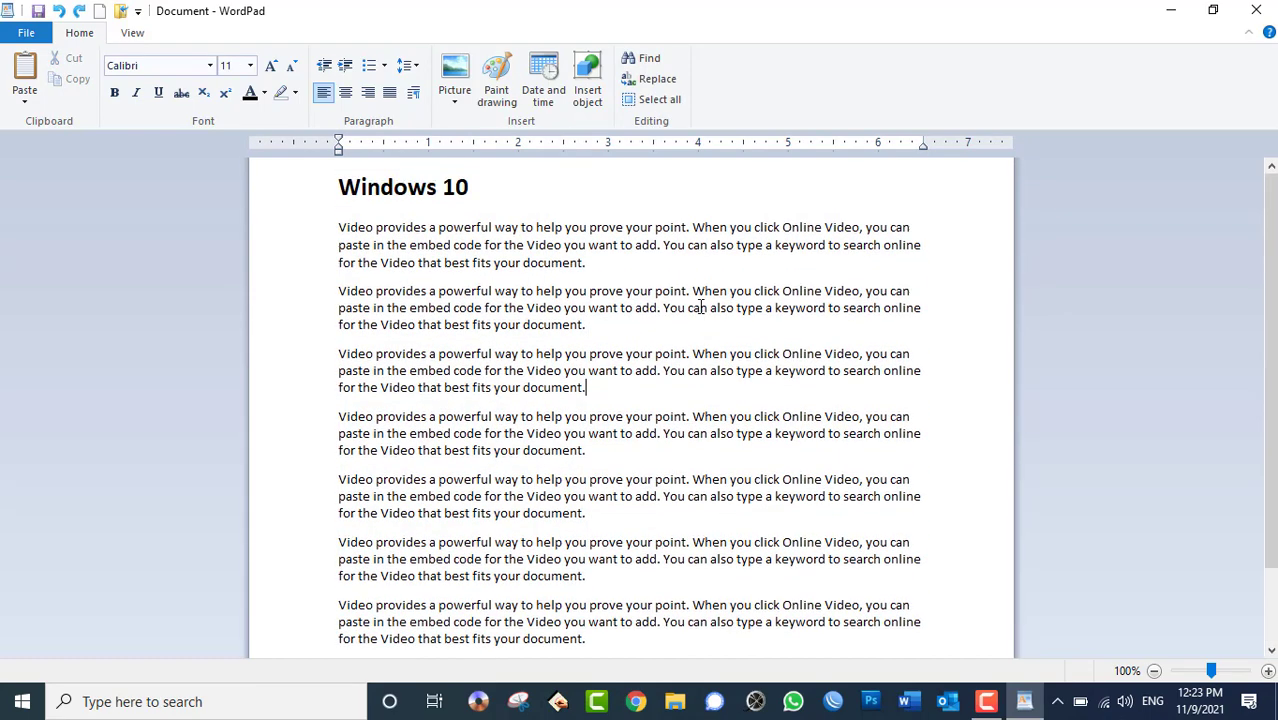
Step: Open and close Find (Ctrl+F) and Replace (Ctrl+H), then place the caret after the first paragraph
{"action": "key", "text": "ctrl+f"}
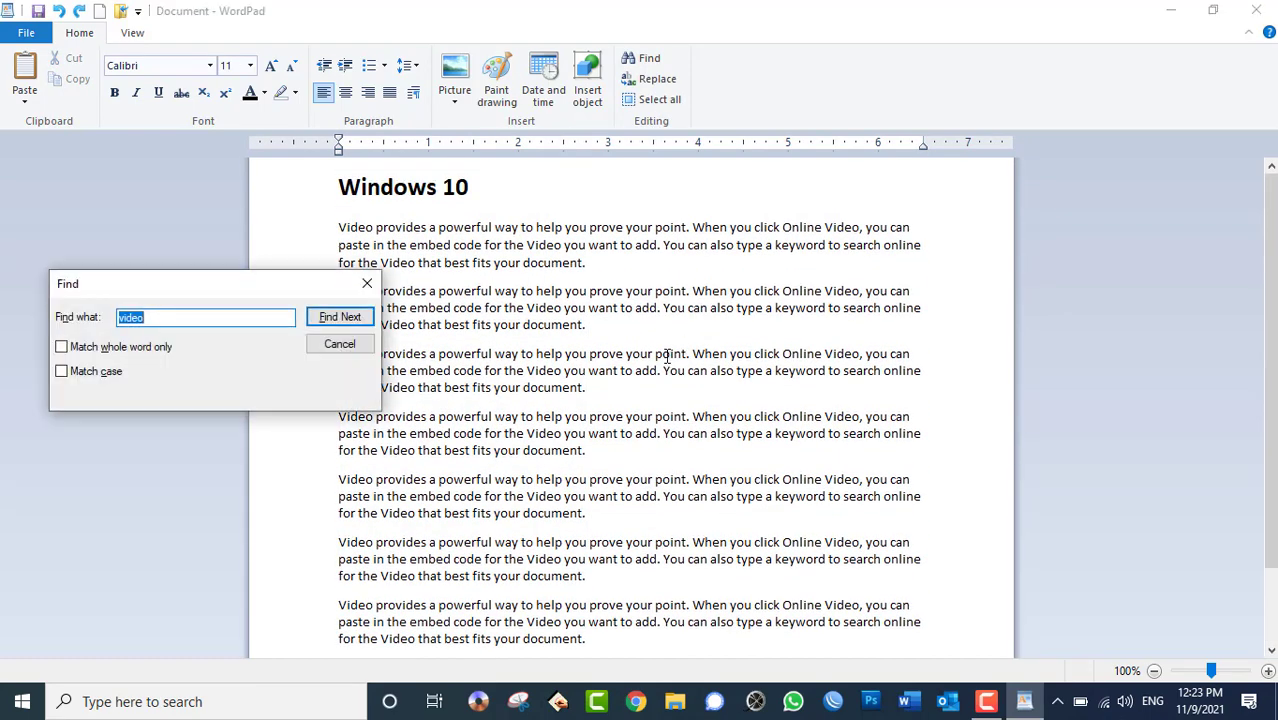
{"action": "key", "text": "Escape"}
{"action": "key", "text": "ctrl+h"}
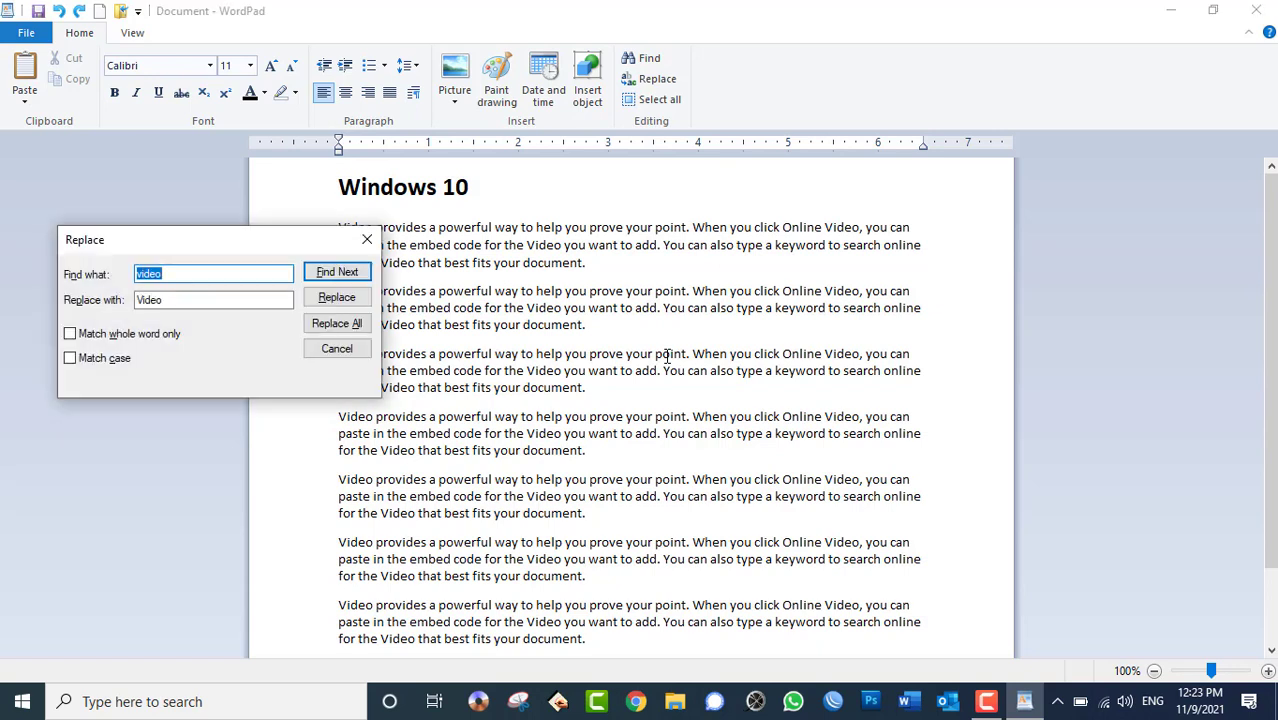
{"action": "key", "text": "Escape"}
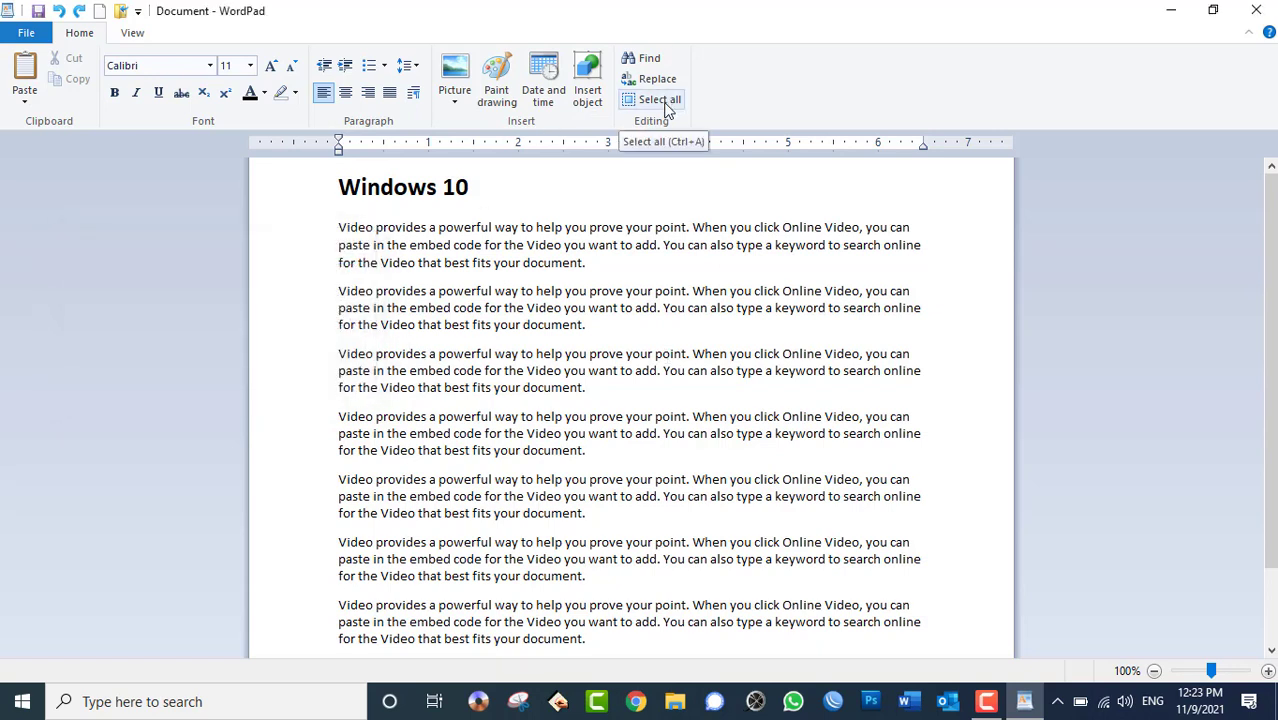
{"action": "left_click", "coordinate": [667, 108]}
{"action": "left_click", "coordinate": [648, 218]}
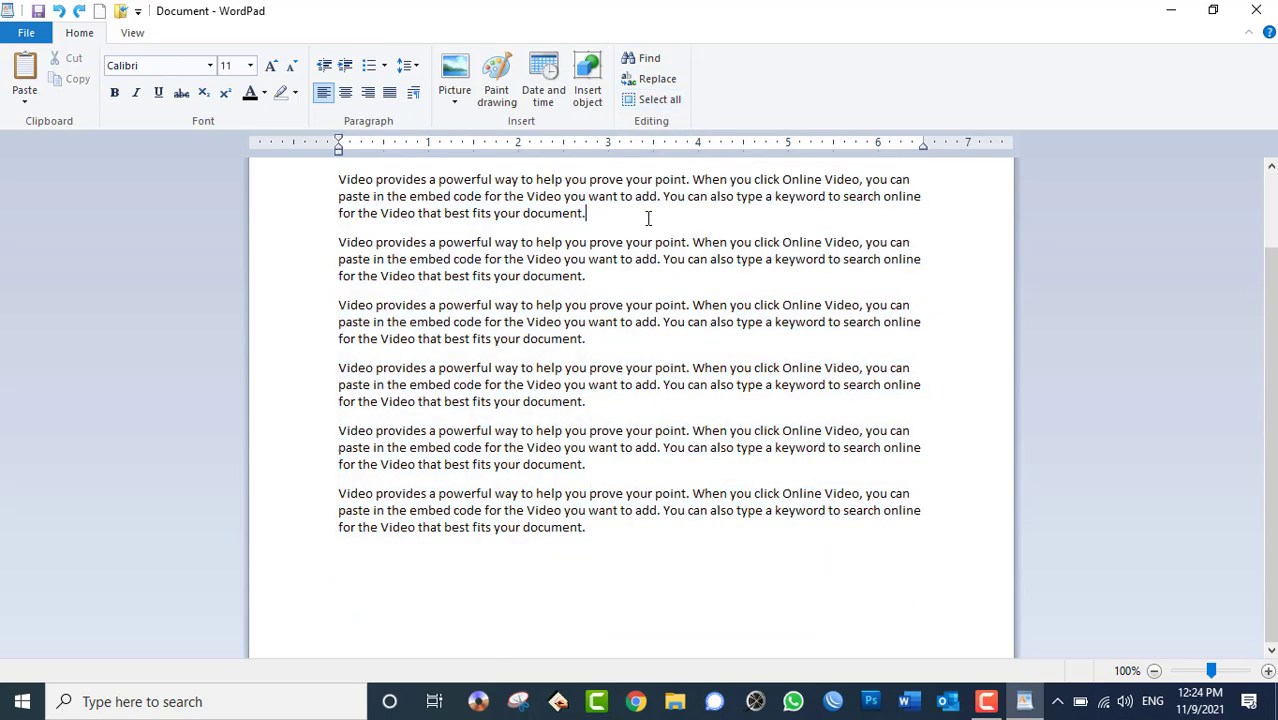
{"action": "scroll", "coordinate": [648, 218], "scroll_direction": "up", "scroll_amount": 1}
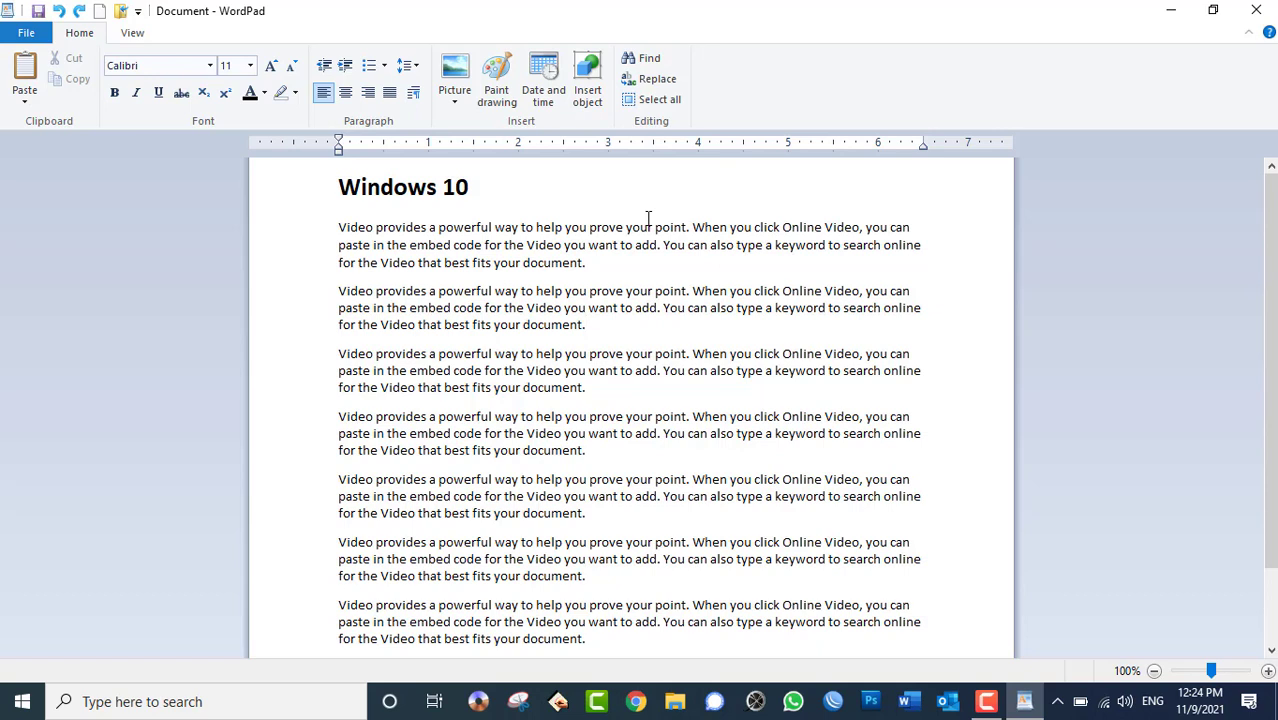
{"action": "left_click", "coordinate": [620, 263]}
{"action": "left_click", "coordinate": [132, 36]}
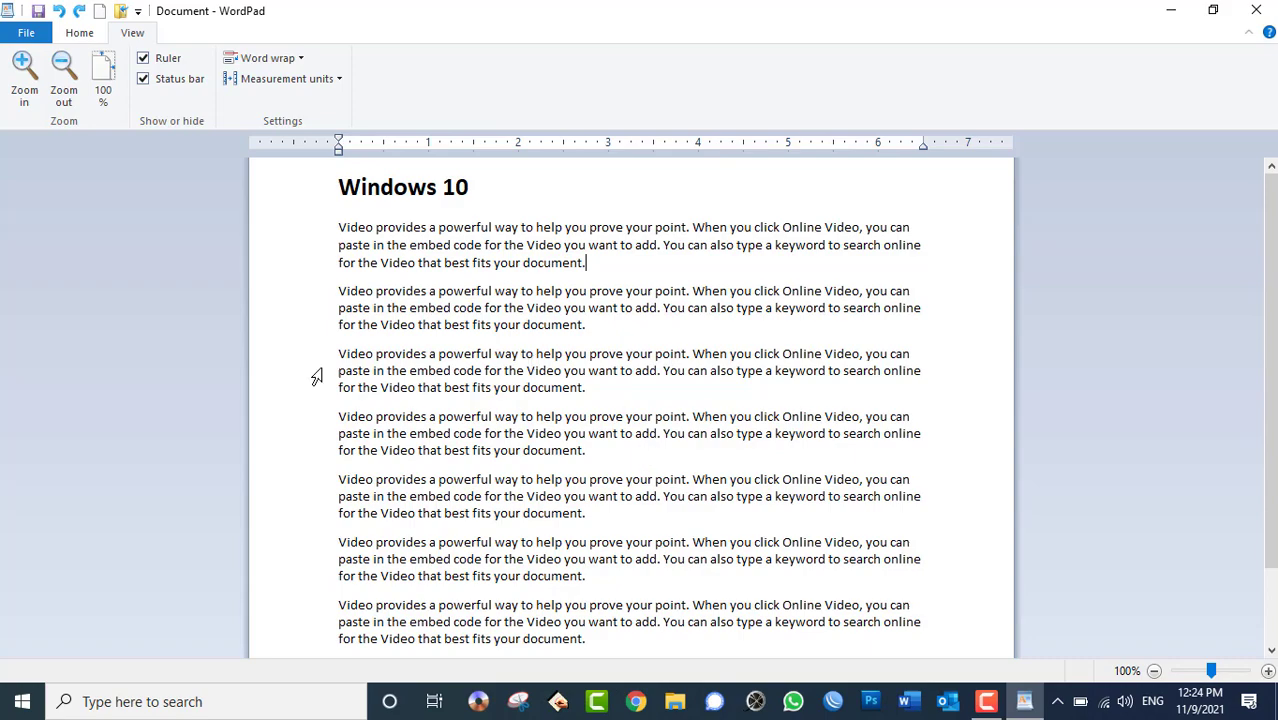
{"action": "left_click", "coordinate": [24, 66]}
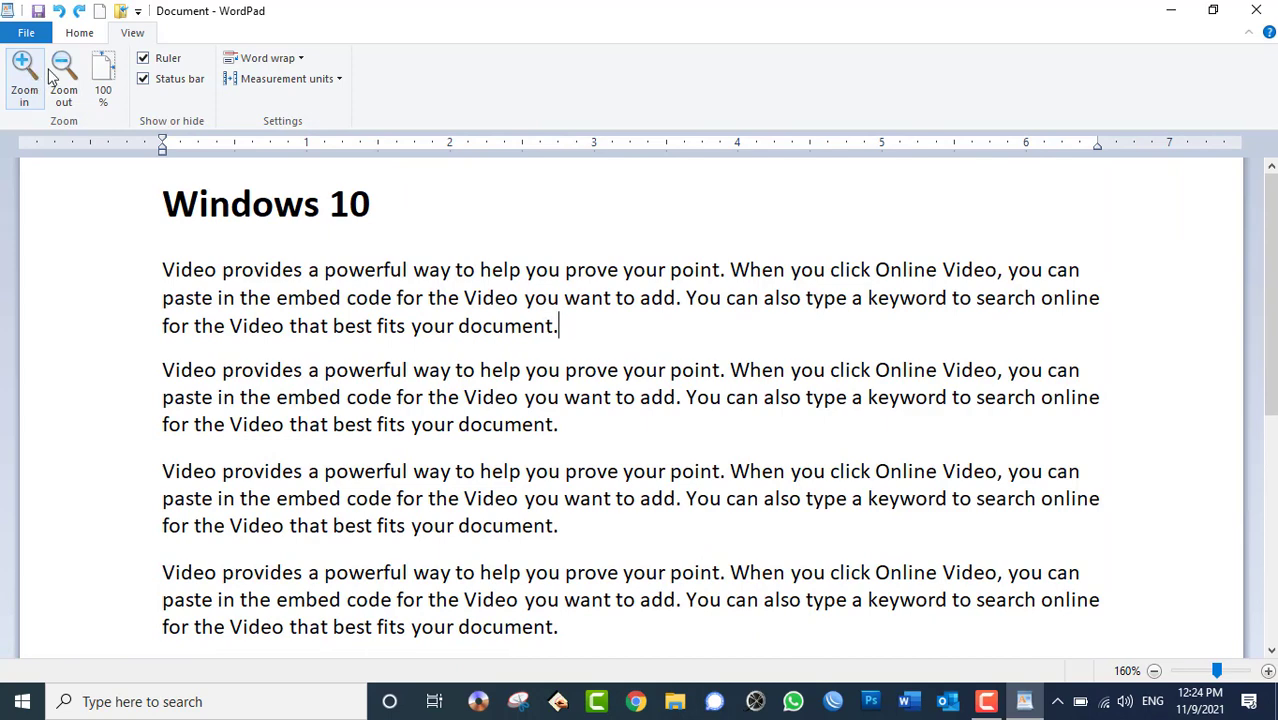
{"action": "left_click", "coordinate": [63, 68]}
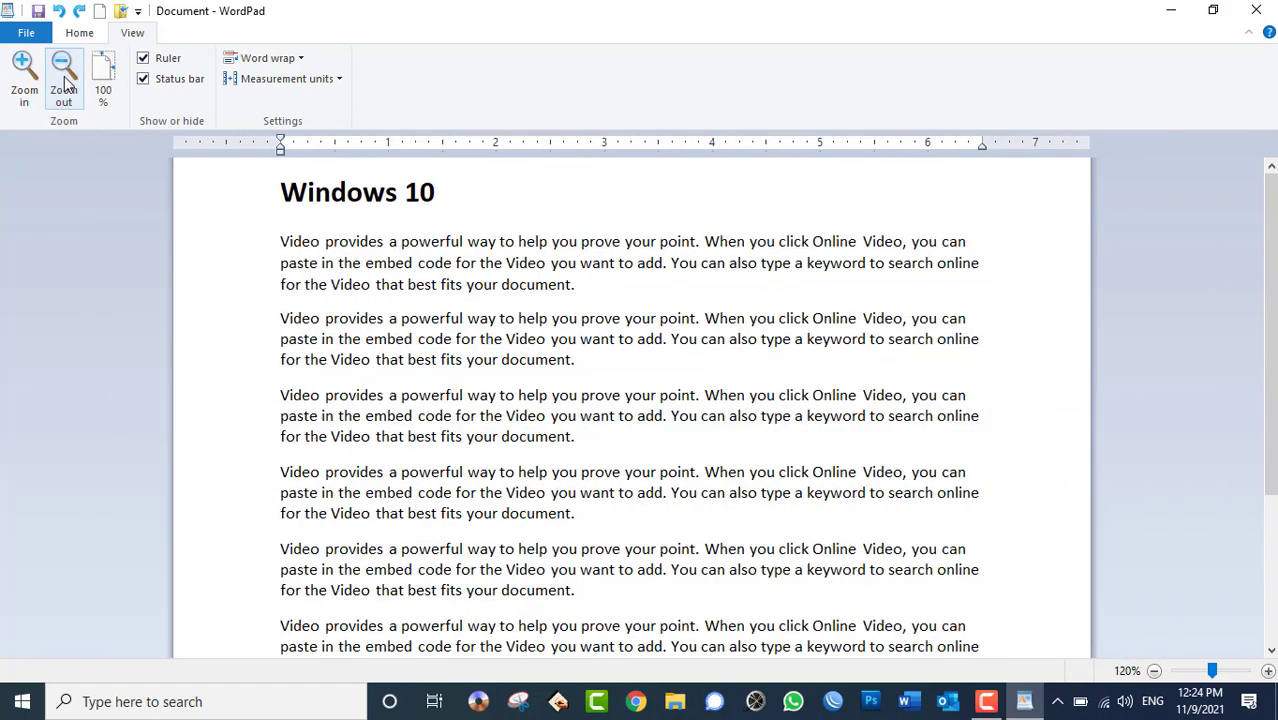
{"action": "left_click", "coordinate": [24, 70]}
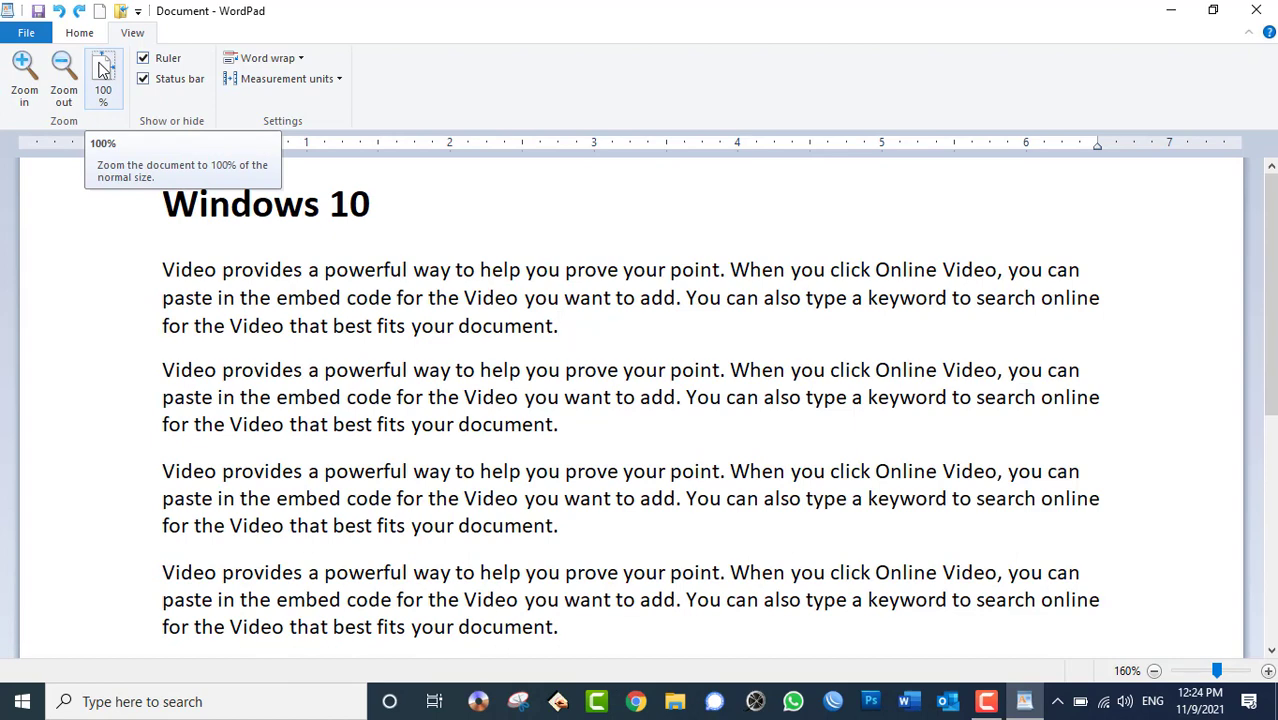
{"action": "left_click", "coordinate": [103, 70]}
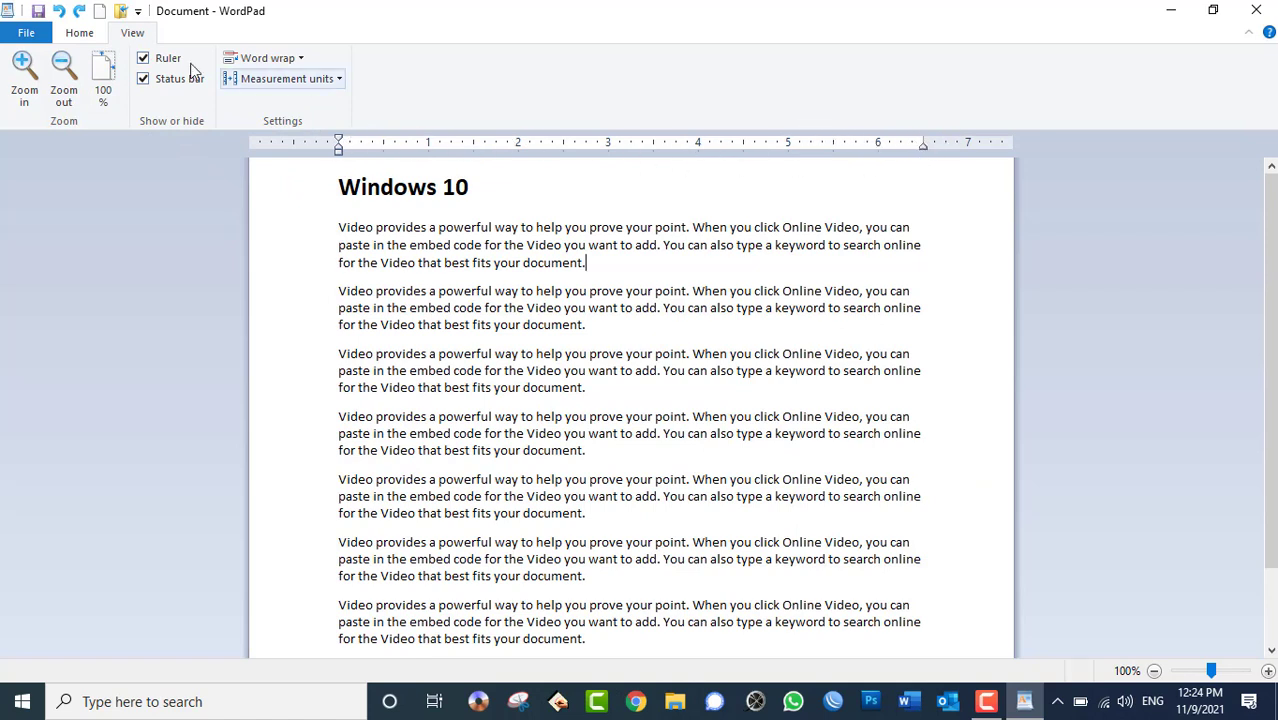
{"action": "left_click", "coordinate": [160, 67]}
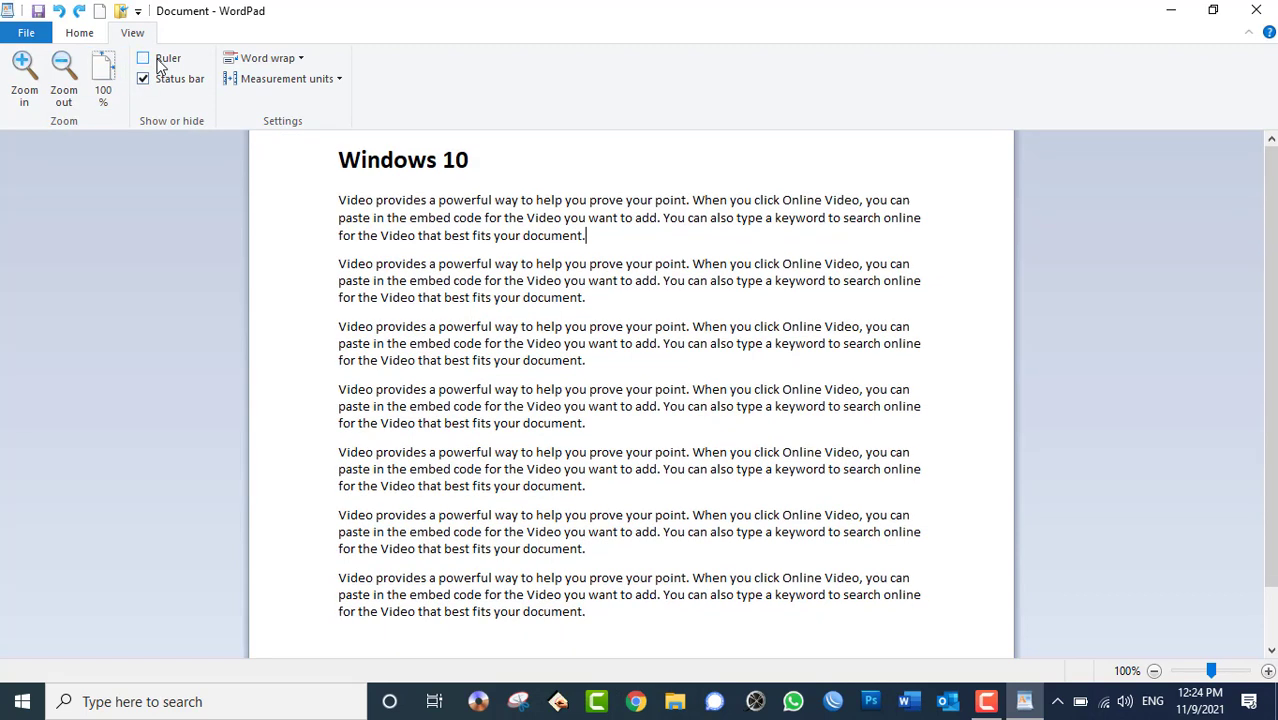
{"action": "left_click", "coordinate": [160, 67]}
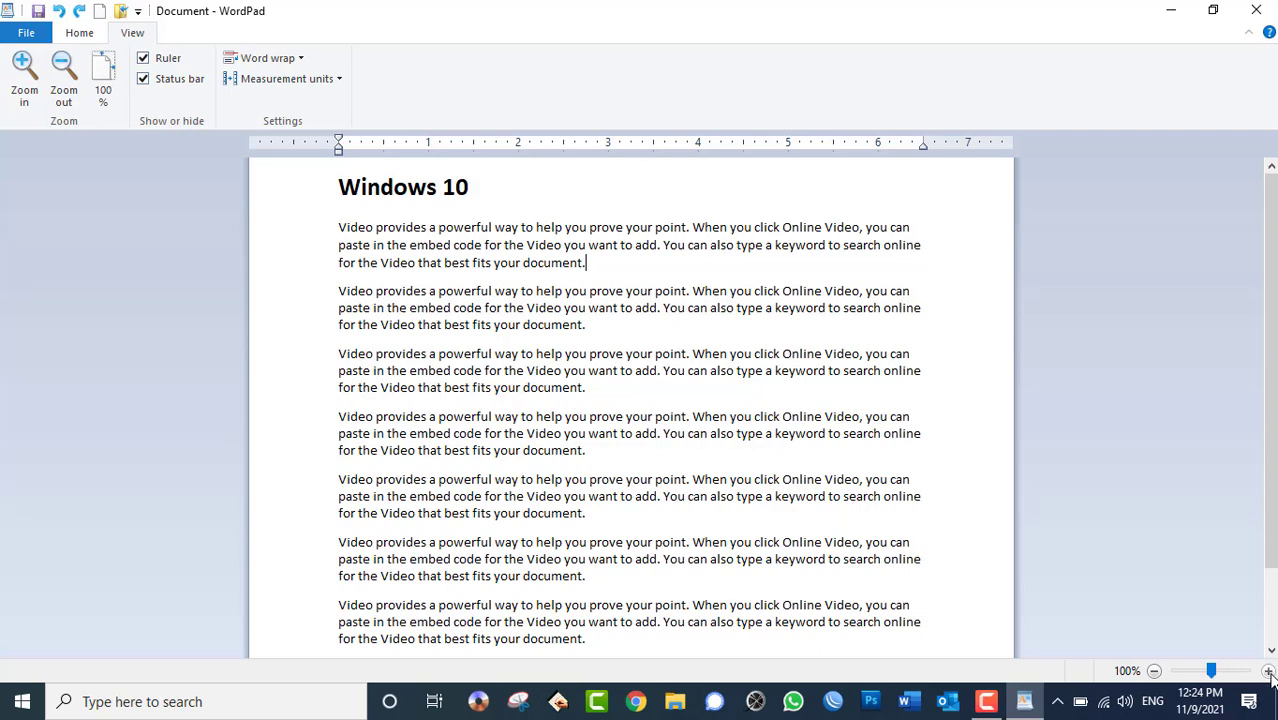
{"action": "left_click", "coordinate": [144, 80]}
{"action": "left_click", "coordinate": [144, 80]}
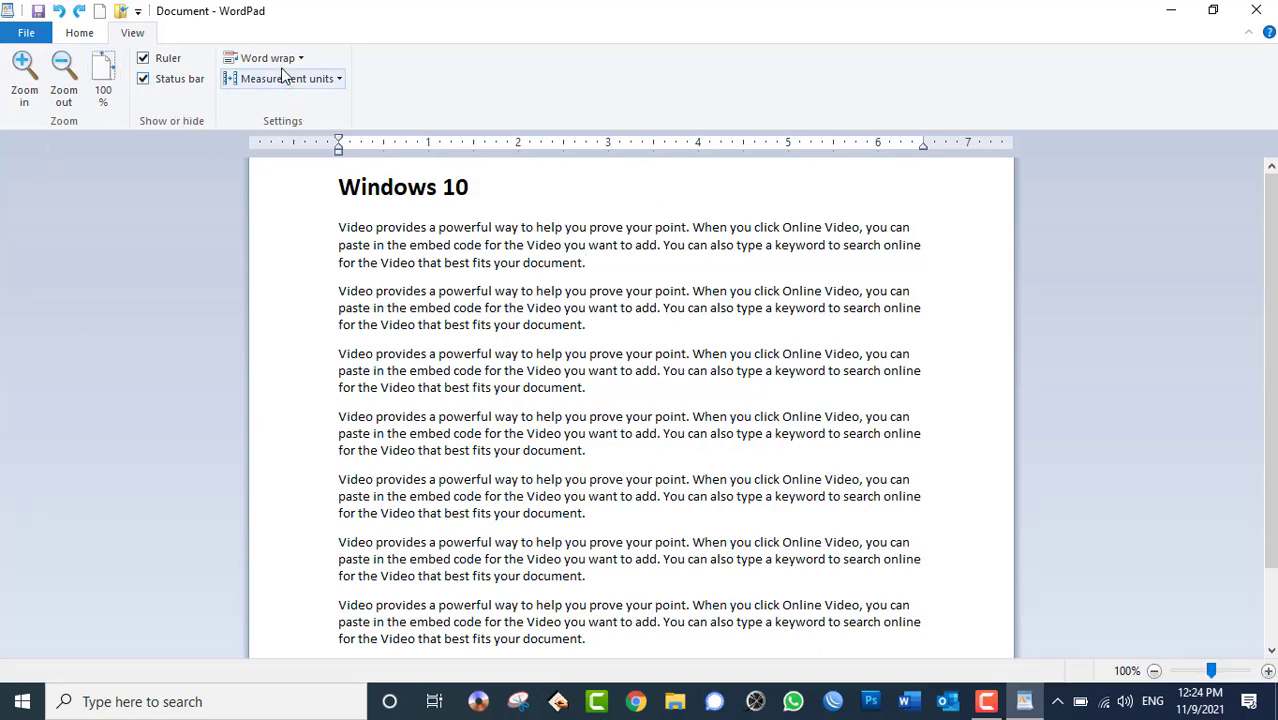
Step: Replace all the text with a run of w's and set word wrap to No wrap
{"action": "left_click", "coordinate": [645, 528]}
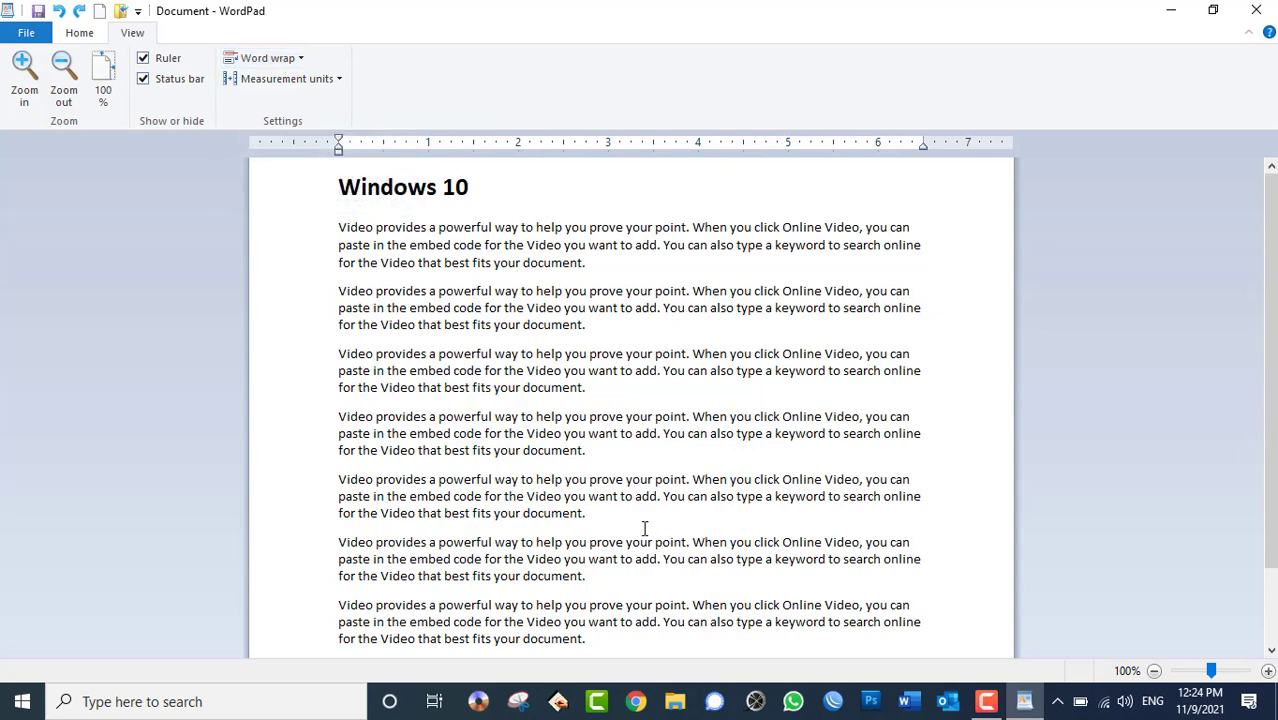
{"action": "key", "text": "ctrl+a"}
{"action": "type", "text": "wwwwwwwwwwwwwwwwwwwwww"}
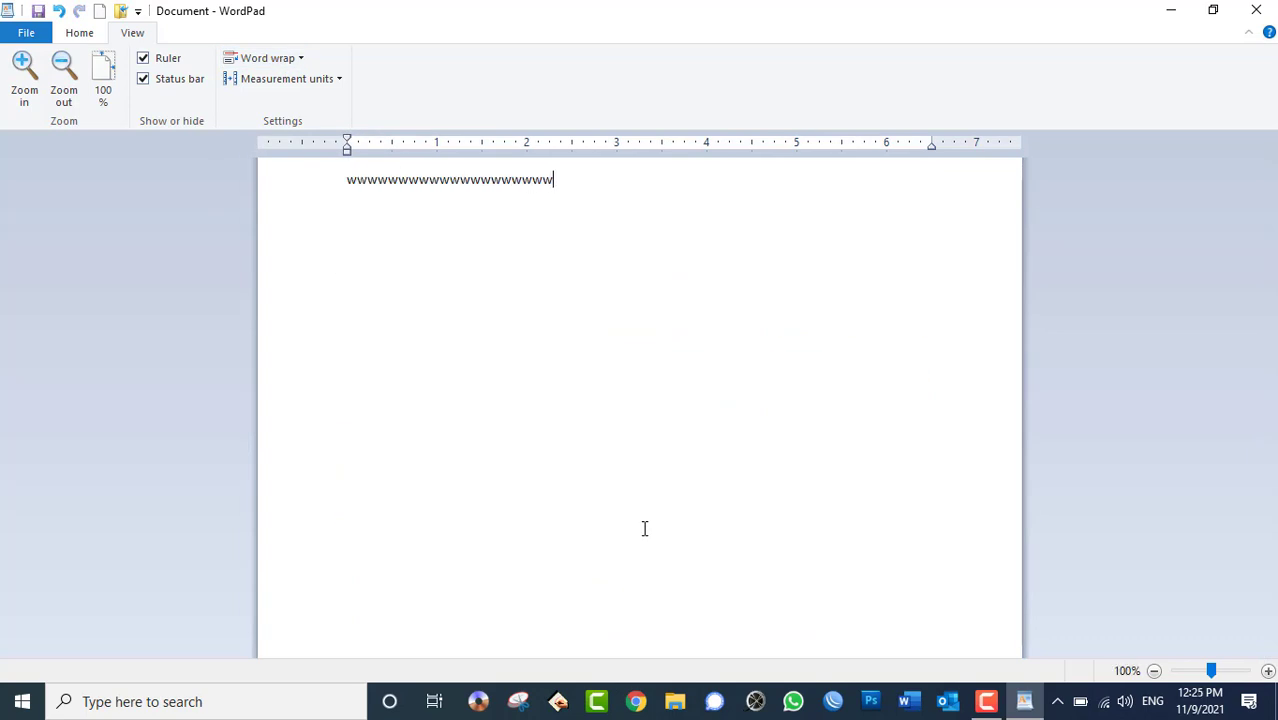
{"action": "type", "text": "wwwwwwwwwwwwwwwwwwwwwwwwwwwwwwwwwwwwwwwww wwwwwwwwwwwwwwwwwwwwwwwwwwwwwwwwwww"}
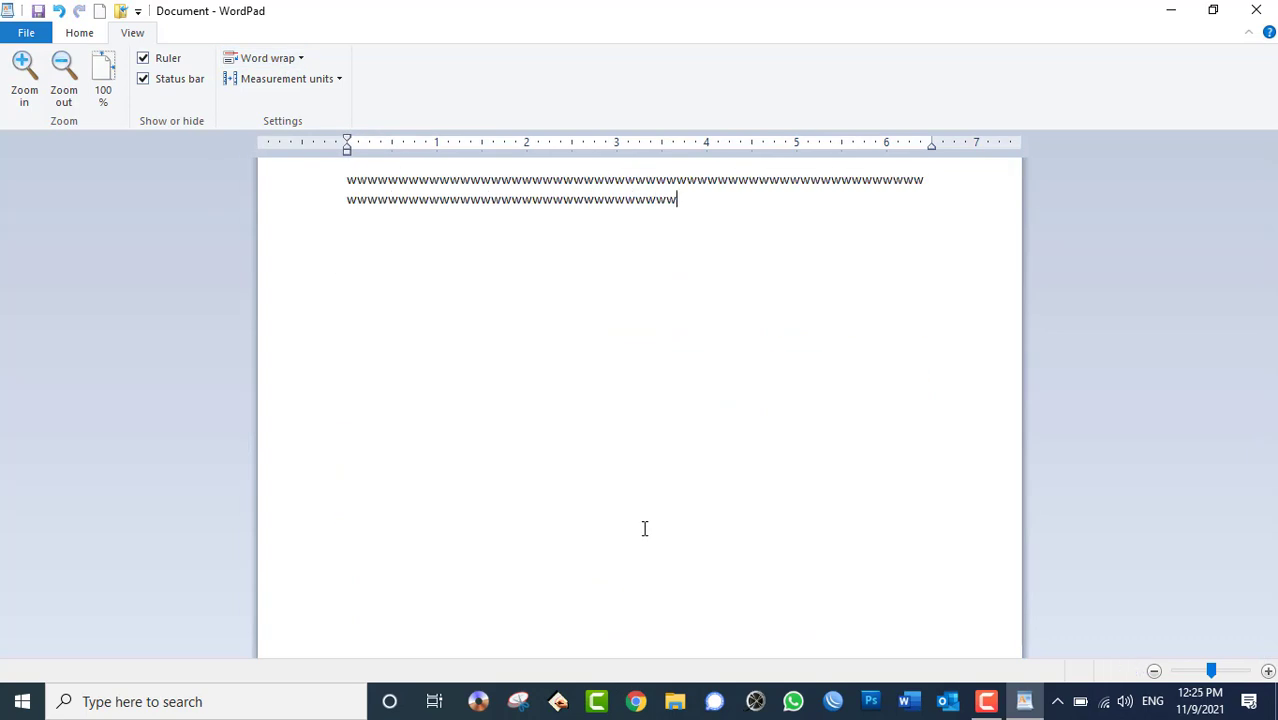
{"action": "type", "text": "wwwwwwwwwwwwwwwwwwwwwwwwwwww wwwwwwwwwwwwwwwwwwwwwwwwwwwwwwwwwwwwwwwwwwwwwwwwww"}
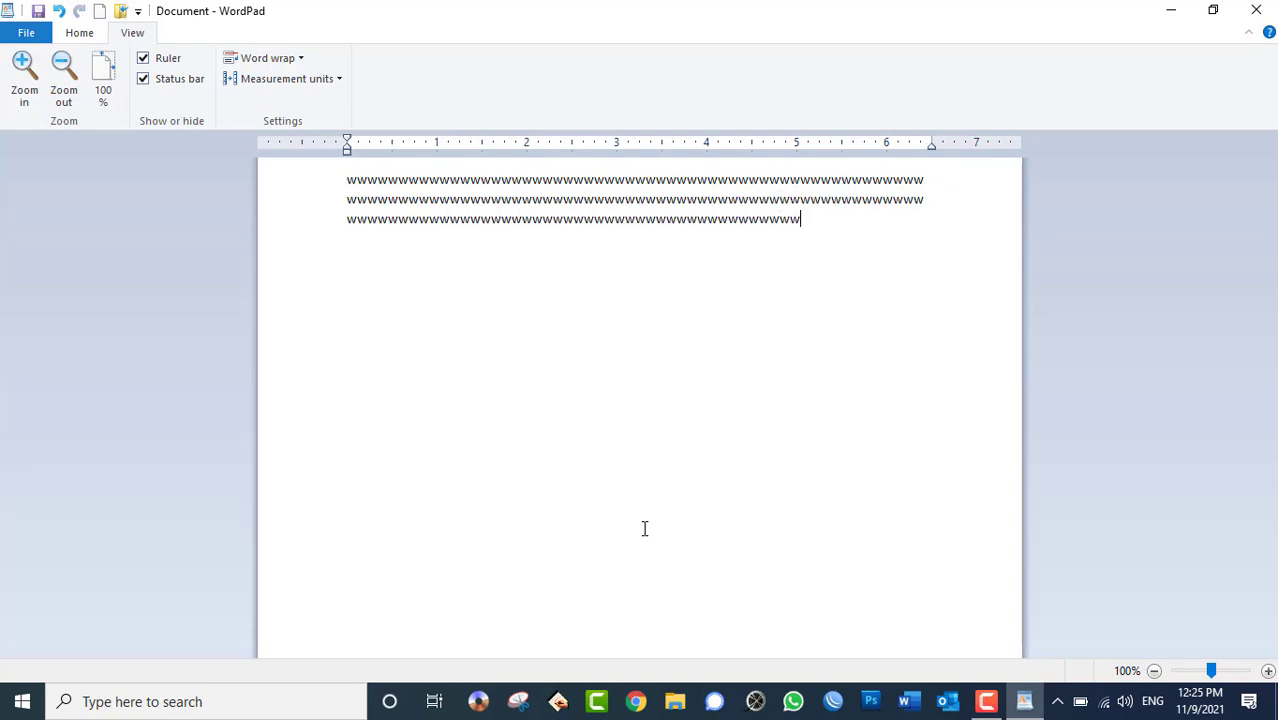
{"action": "type", "text": "wwwwwwwwwwwww "}
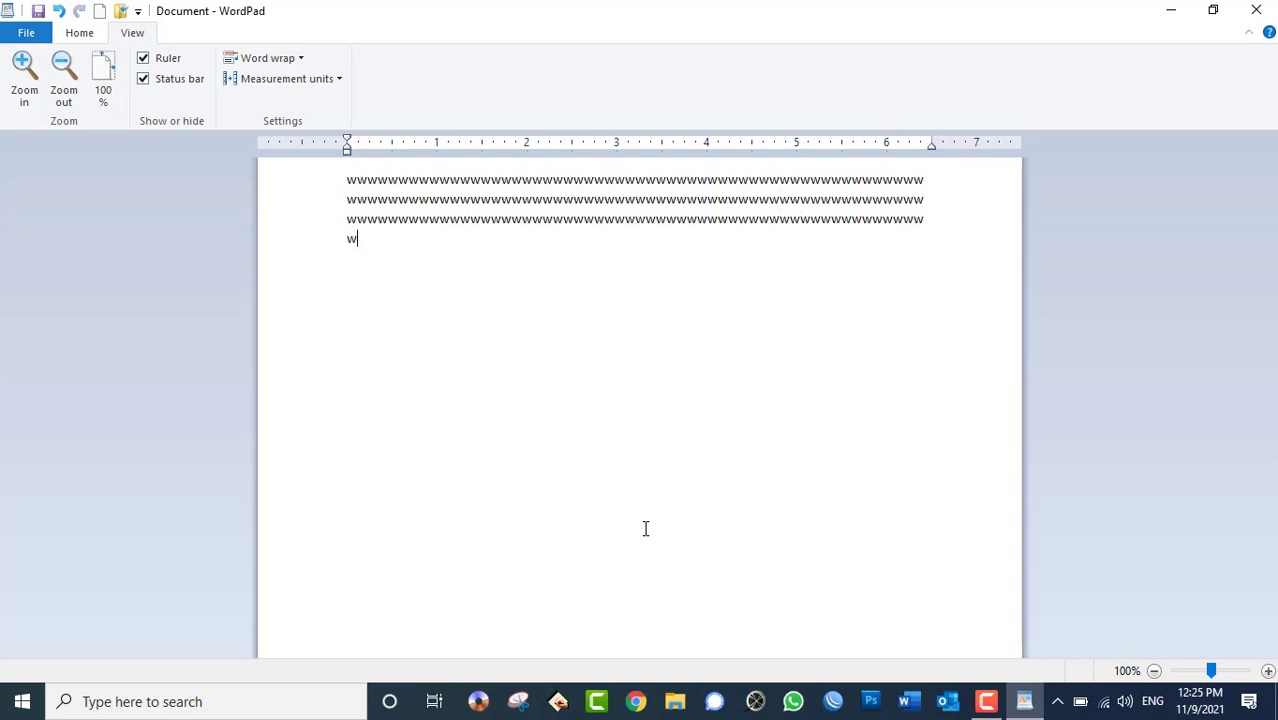
{"action": "type", "text": "wwwwwwwwwww"}
{"action": "left_click", "coordinate": [285, 62]}
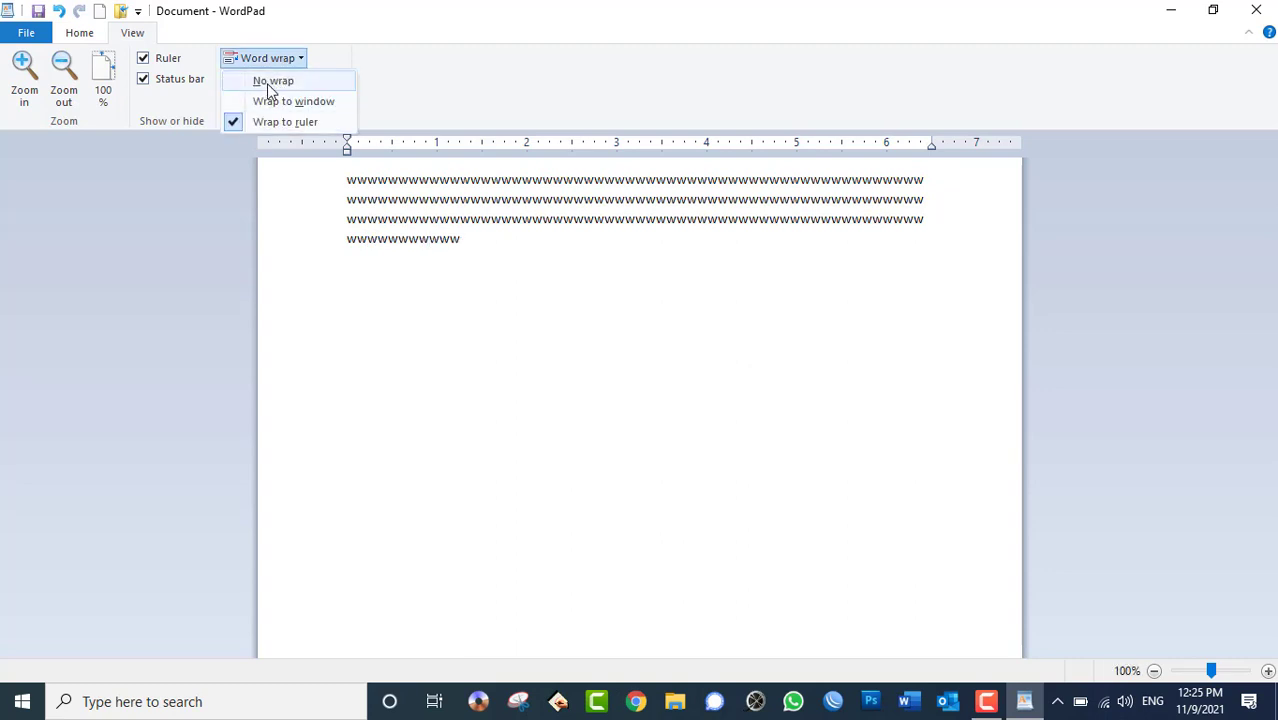
{"action": "left_click", "coordinate": [270, 85]}
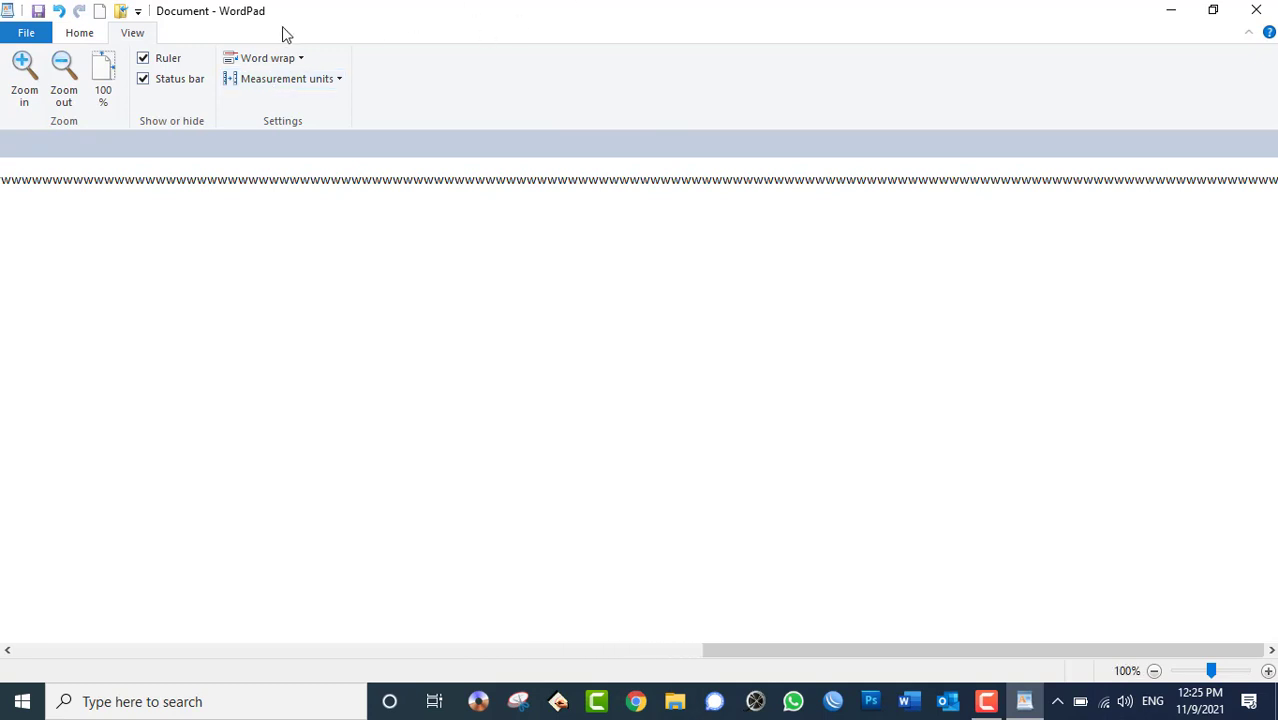
Step: Add more w's under Wrap to window, then switch to Wrap to ruler and add more
{"action": "left_click", "coordinate": [270, 60]}
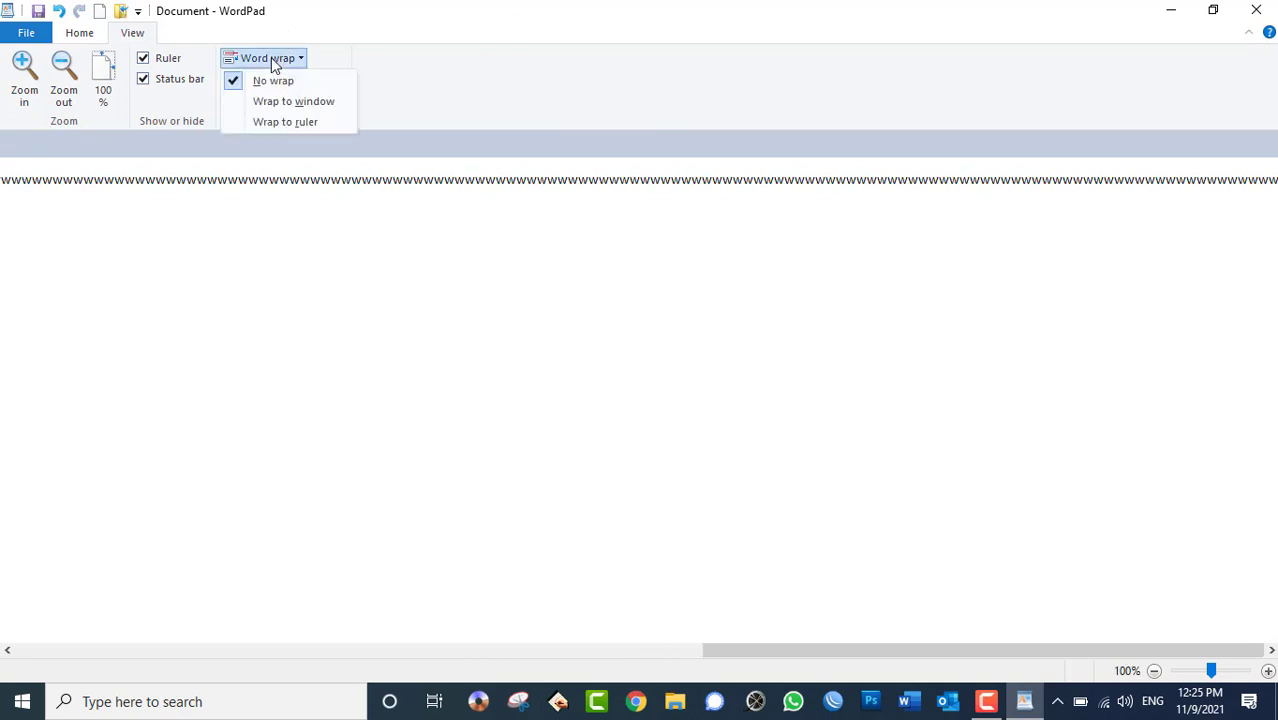
{"action": "left_click", "coordinate": [297, 108]}
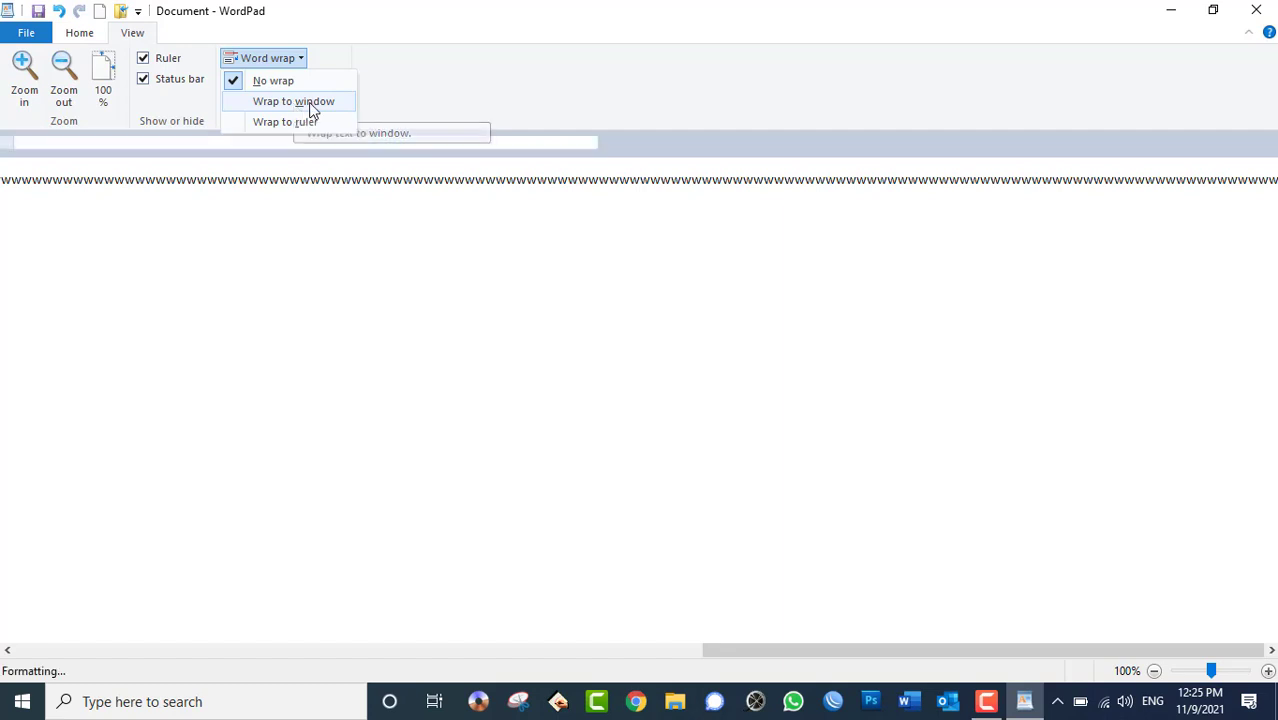
{"action": "type", "text": "wwwwwwwwwwwwww"}
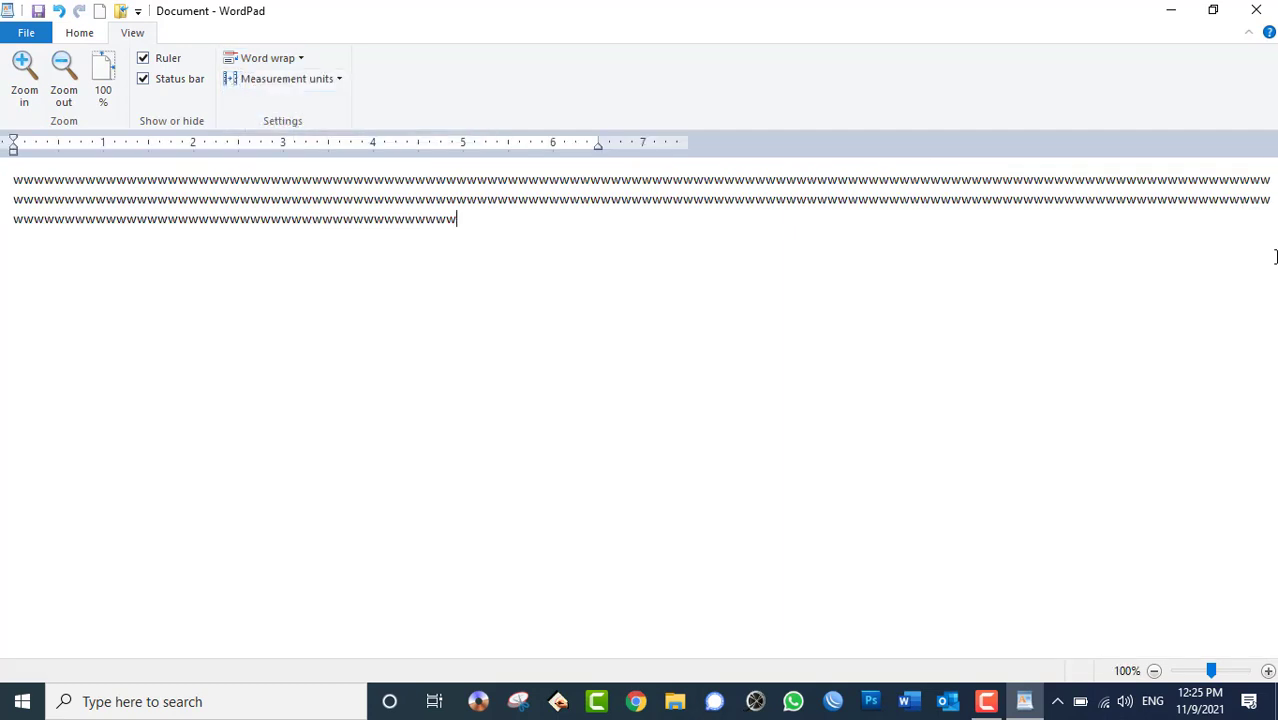
{"action": "type", "text": "wwwwwwwwwwwwwwwwwwwwwwwwwwwwwwwwwwwwwwwwwwwwwwwwwwwwwwwwwww"}
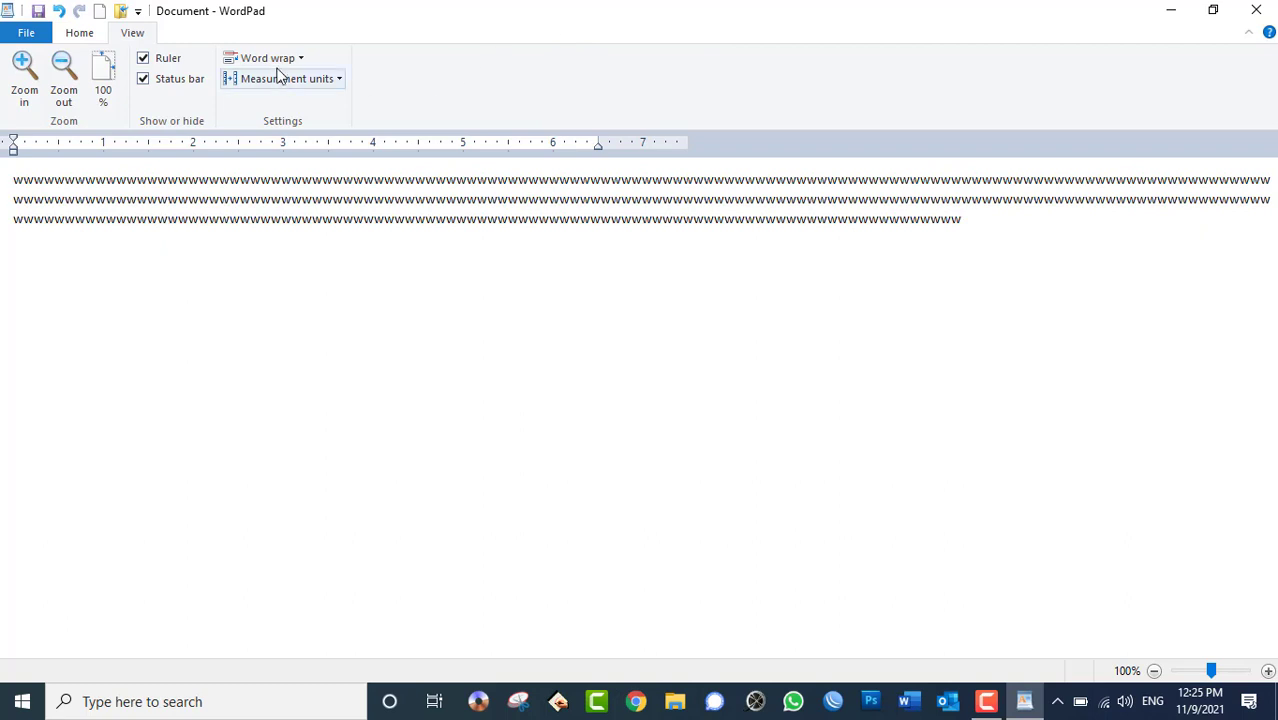
{"action": "left_click", "coordinate": [262, 58]}
{"action": "left_click", "coordinate": [280, 120]}
{"action": "type", "text": "w"}
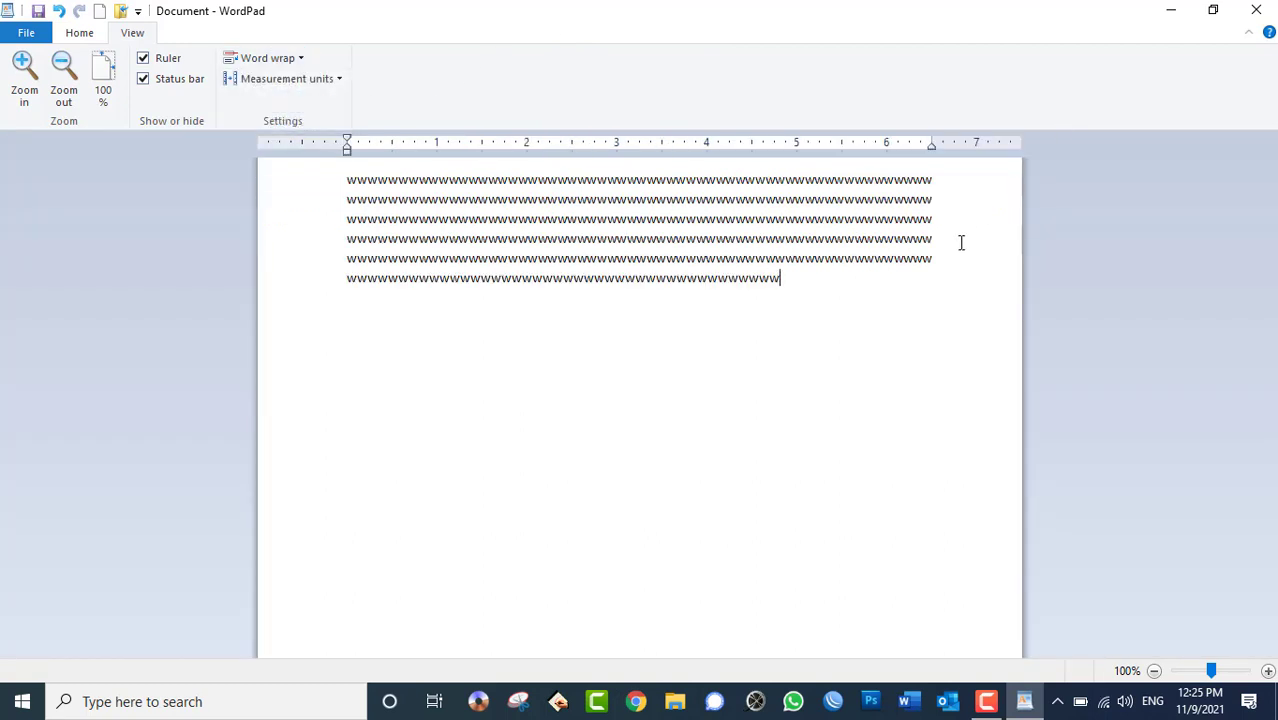
{"action": "type", "text": "wwwwwwwwwwwwwwwwwwwwwwwwwwwwwwwwwwwwwwwwwwwwwwwwwwwwwwwwwwwwwwww"}
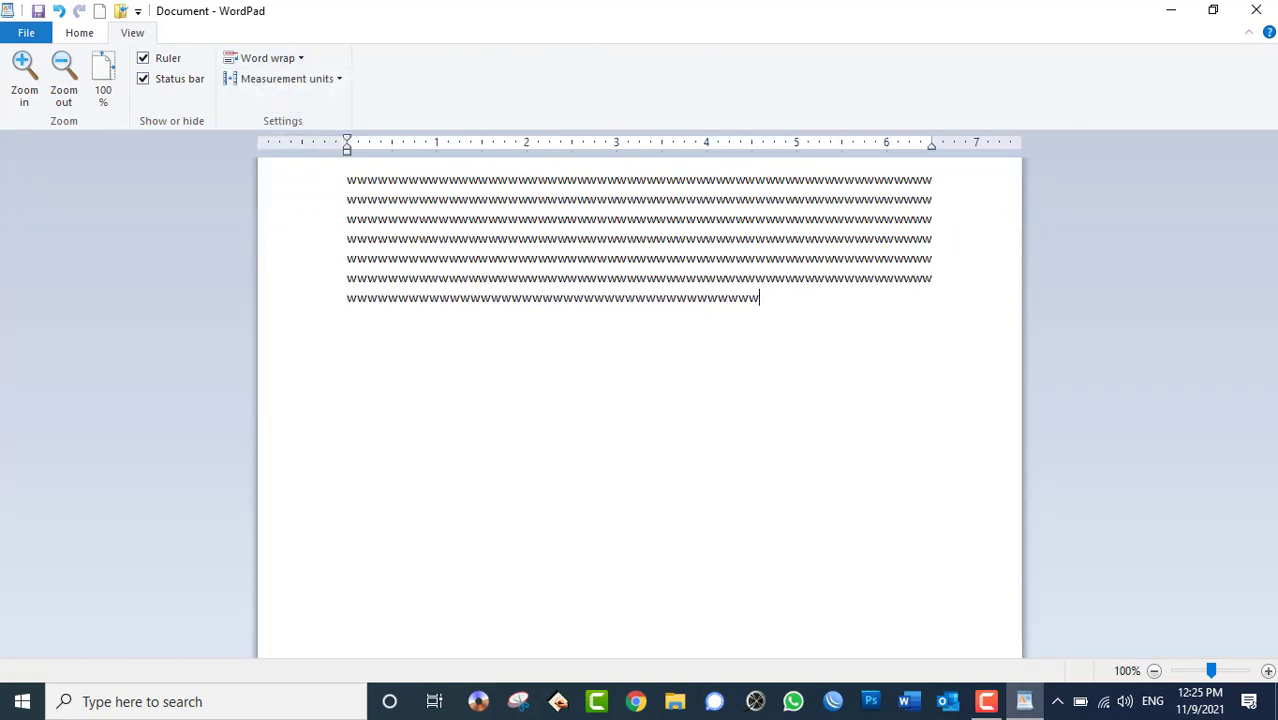
{"action": "type", "text": "wwwwwwwwwwwwwwwww"}
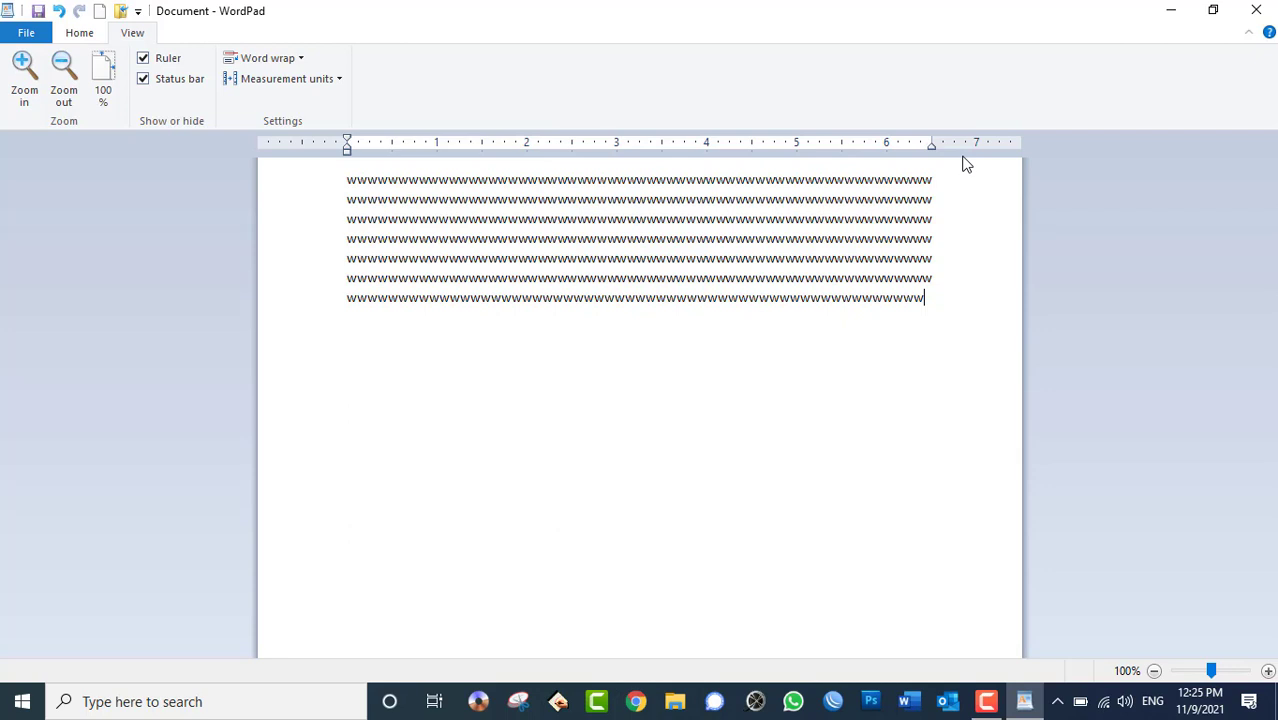
Step: Try centimetres, open and cancel Paragraph settings, then set measurement units to Inches
{"action": "left_click", "coordinate": [270, 88]}
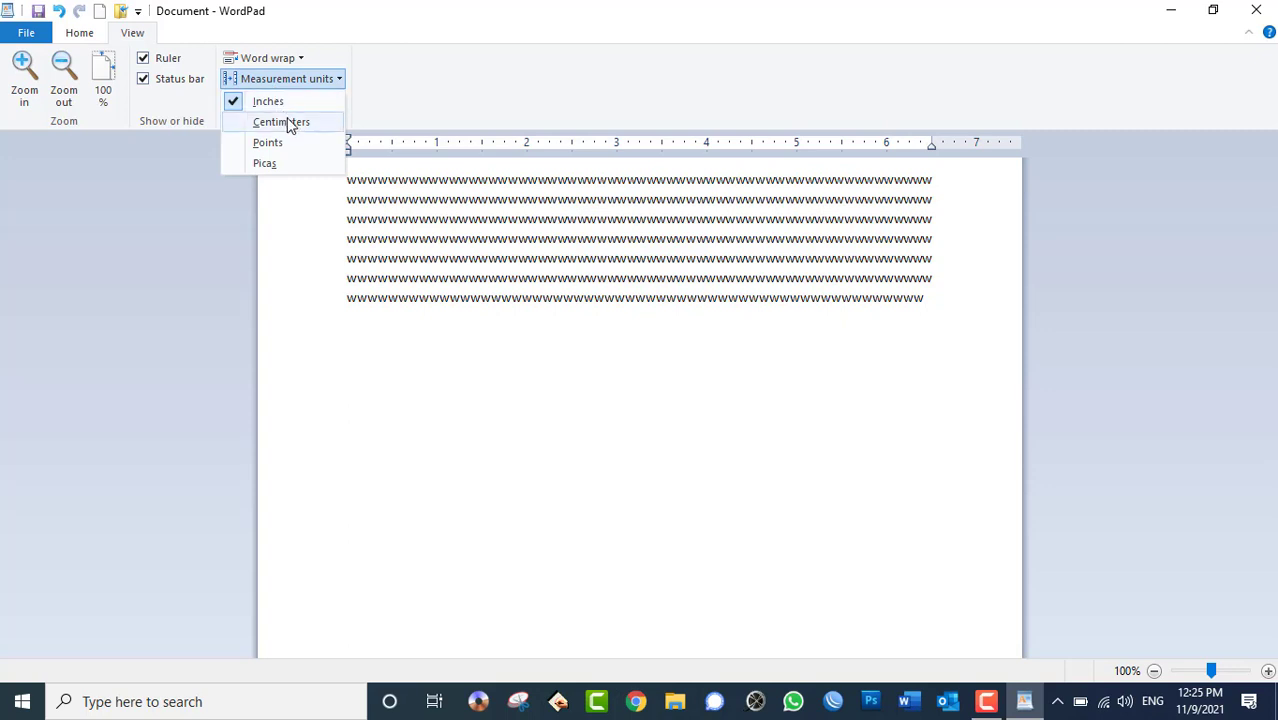
{"action": "left_click", "coordinate": [288, 122]}
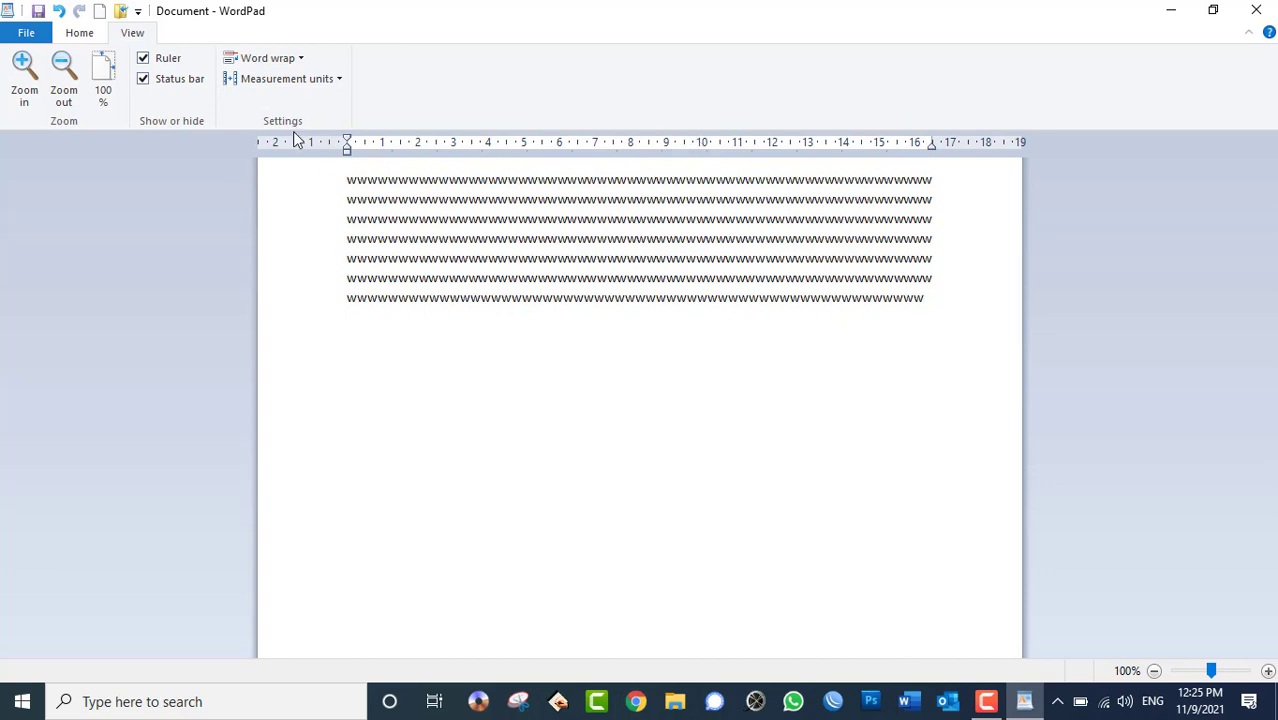
{"action": "left_click", "coordinate": [84, 33]}
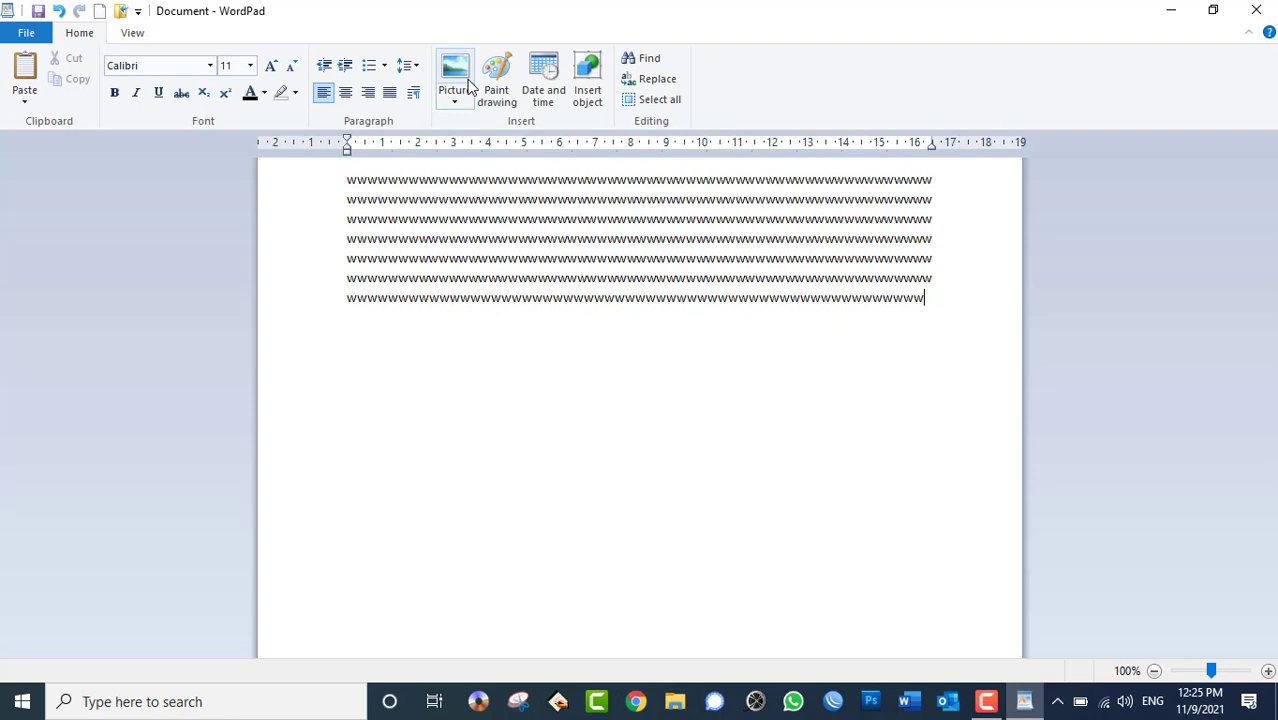
{"action": "left_click", "coordinate": [413, 92]}
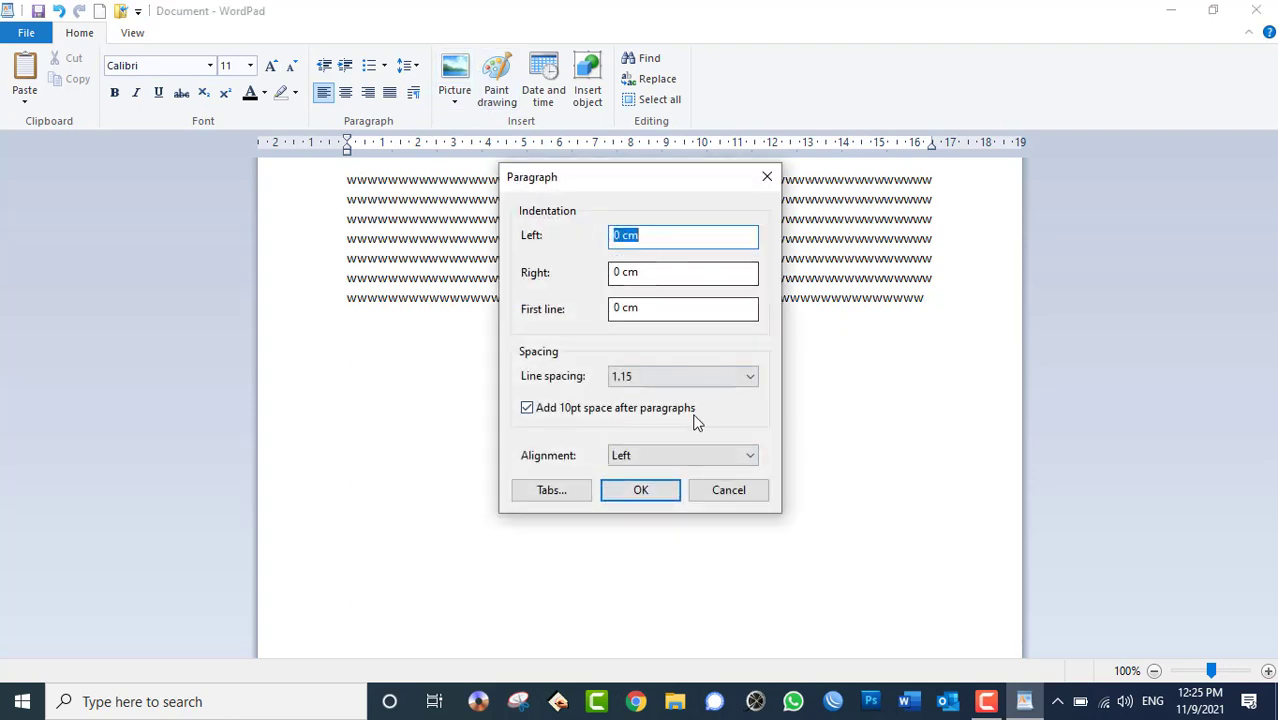
{"action": "left_click", "coordinate": [728, 489]}
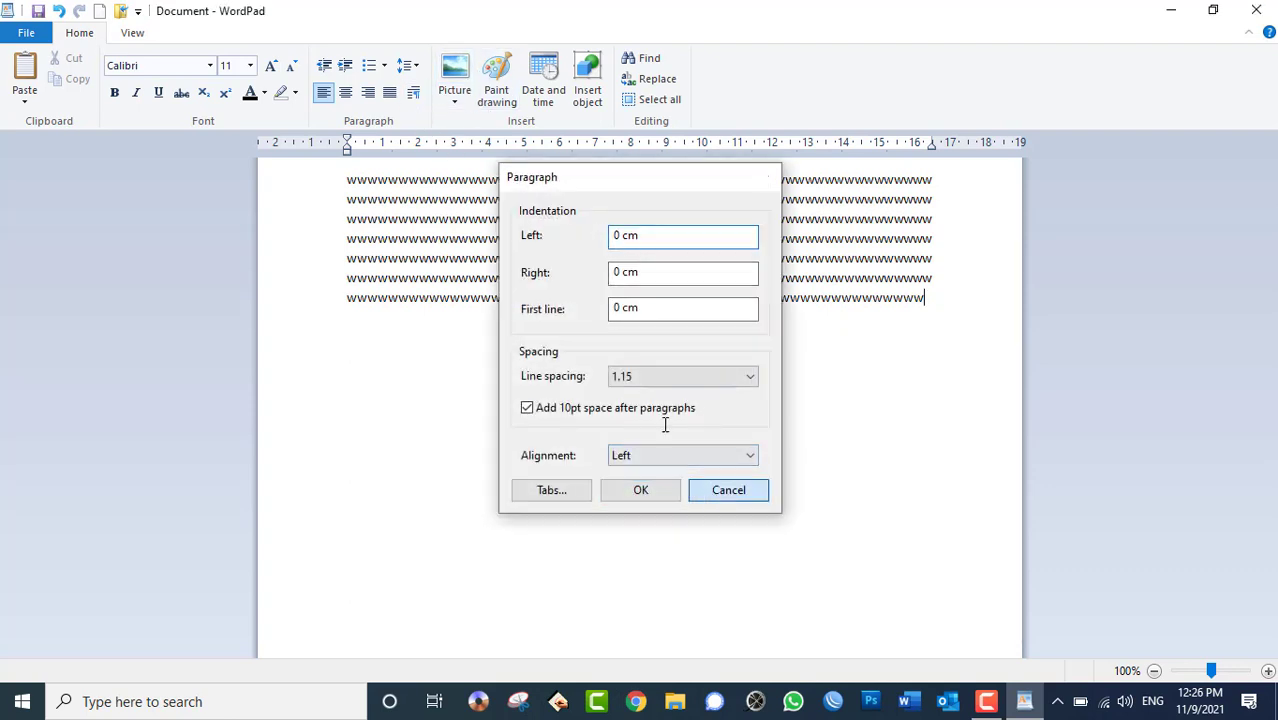
{"action": "left_click", "coordinate": [138, 33]}
{"action": "left_click", "coordinate": [312, 79]}
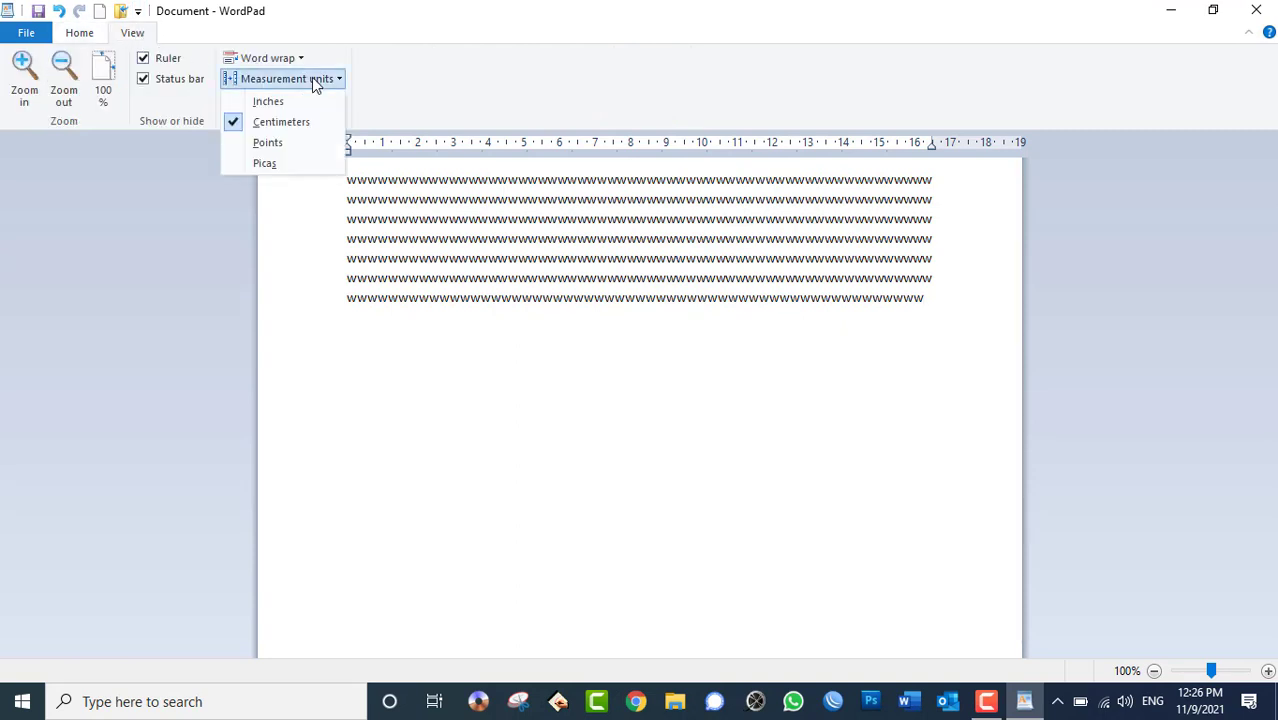
{"action": "left_click", "coordinate": [295, 102]}
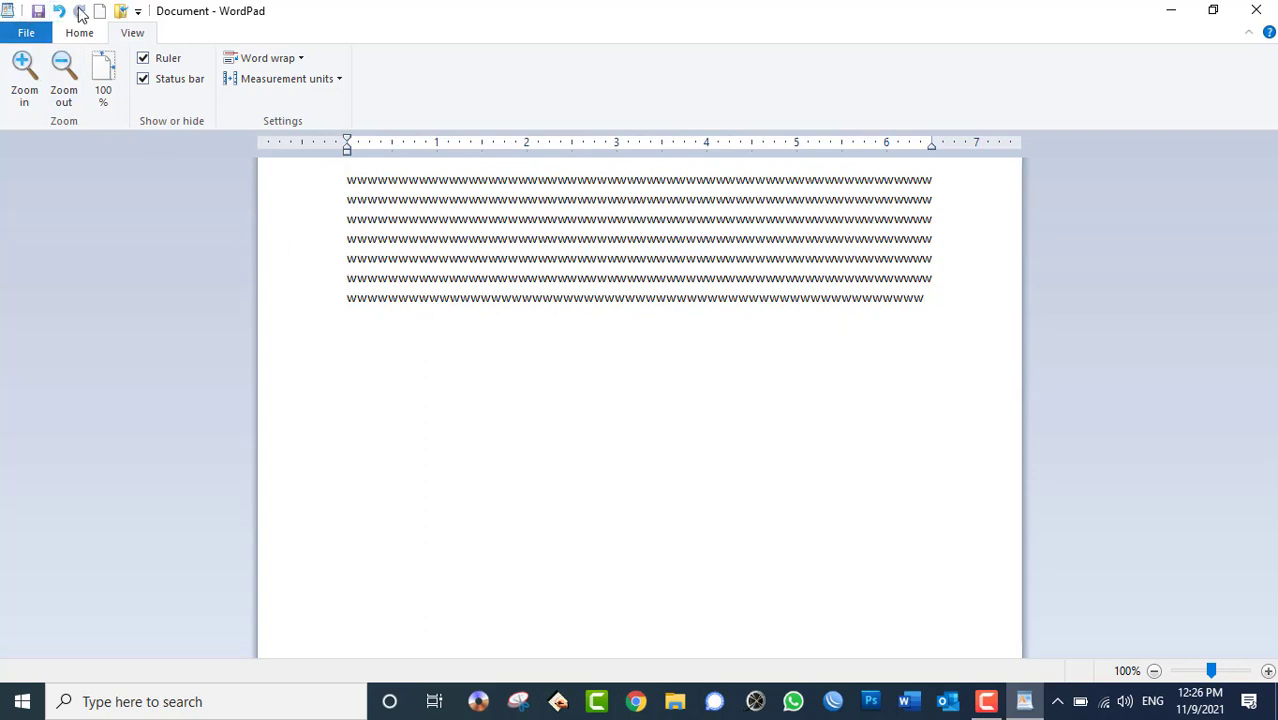
Step: Remove Open and Save from the Quick Access Toolbar, leaving New, Undo and Redo
{"action": "left_click", "coordinate": [137, 11]}
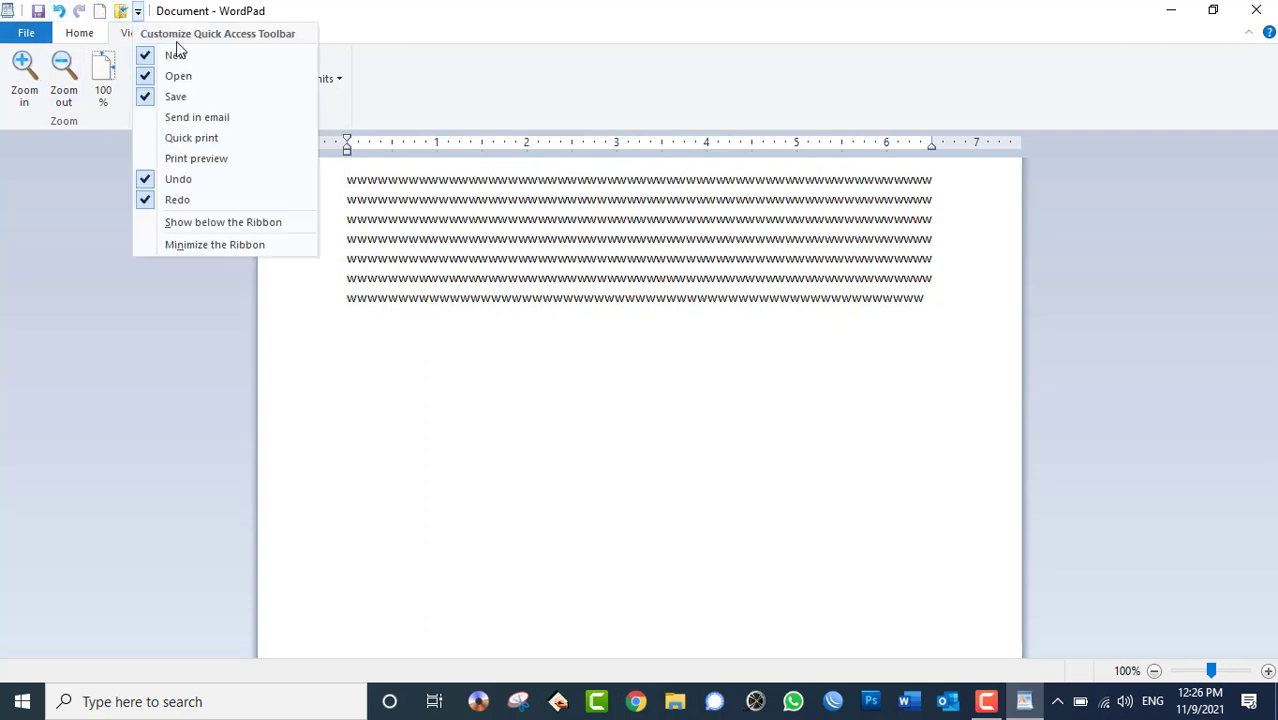
{"action": "left_click", "coordinate": [117, 11]}
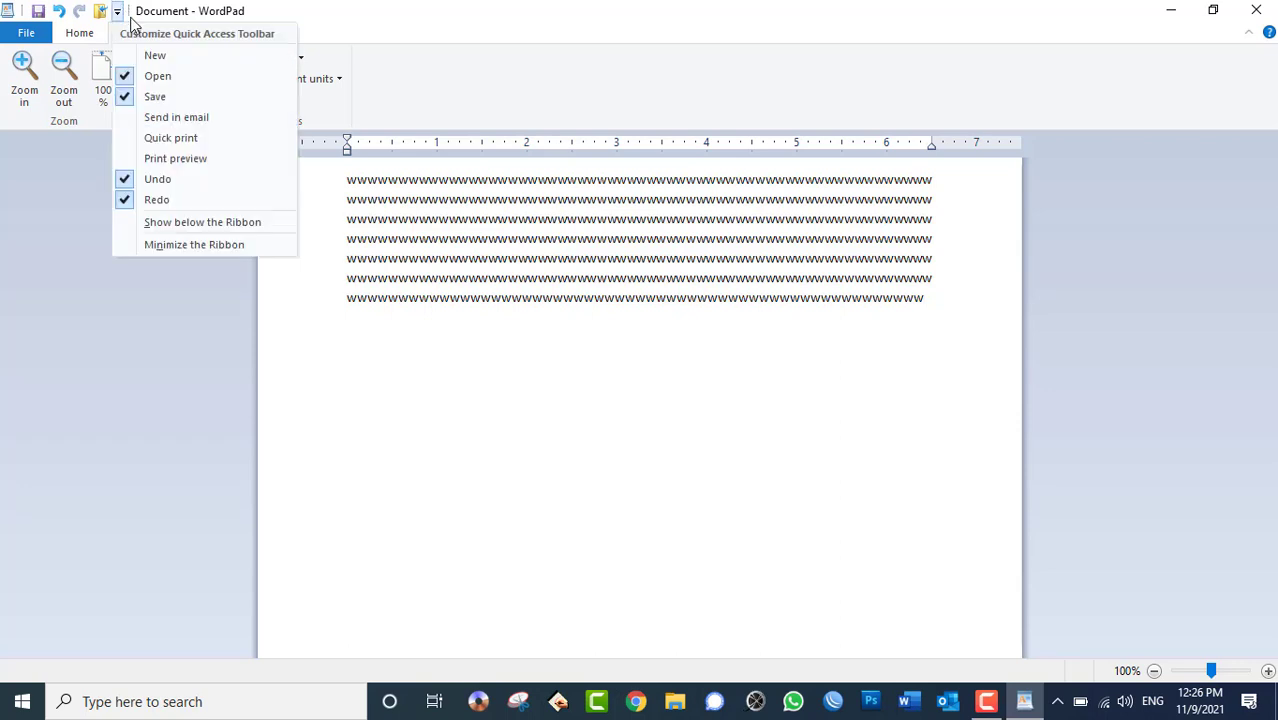
{"action": "left_click", "coordinate": [162, 78]}
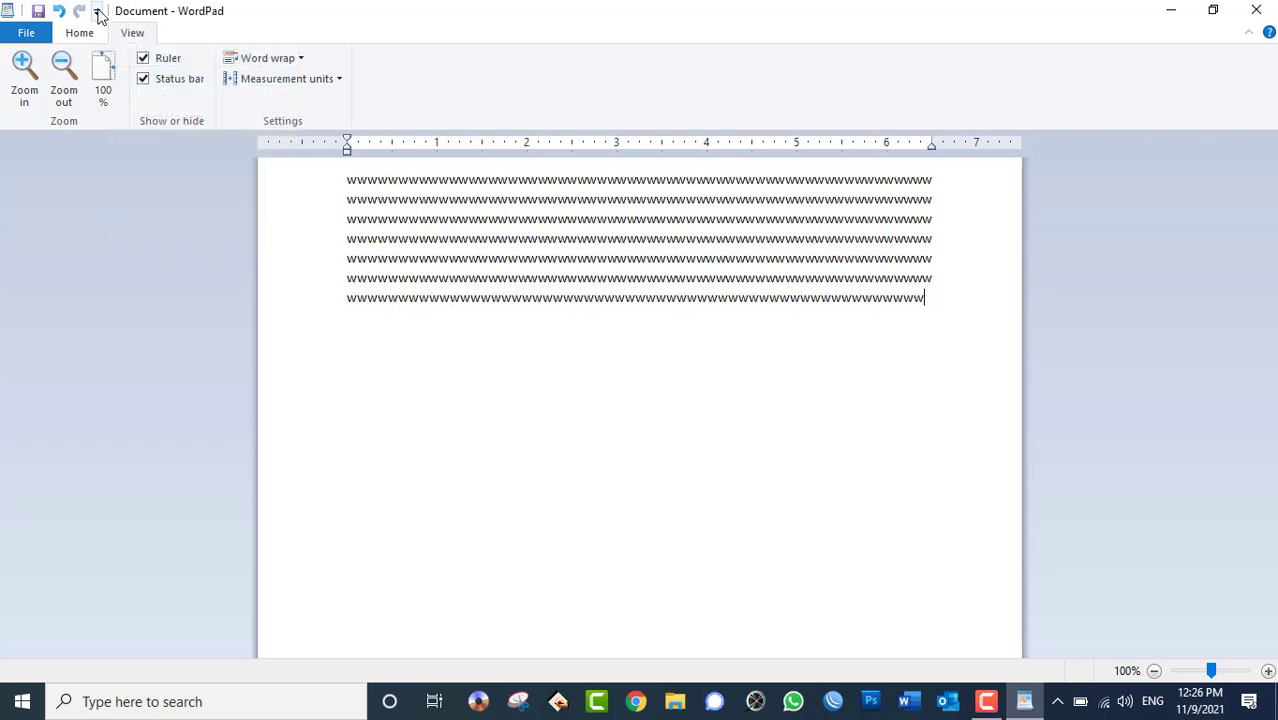
{"action": "left_click", "coordinate": [97, 11]}
{"action": "left_click", "coordinate": [137, 98]}
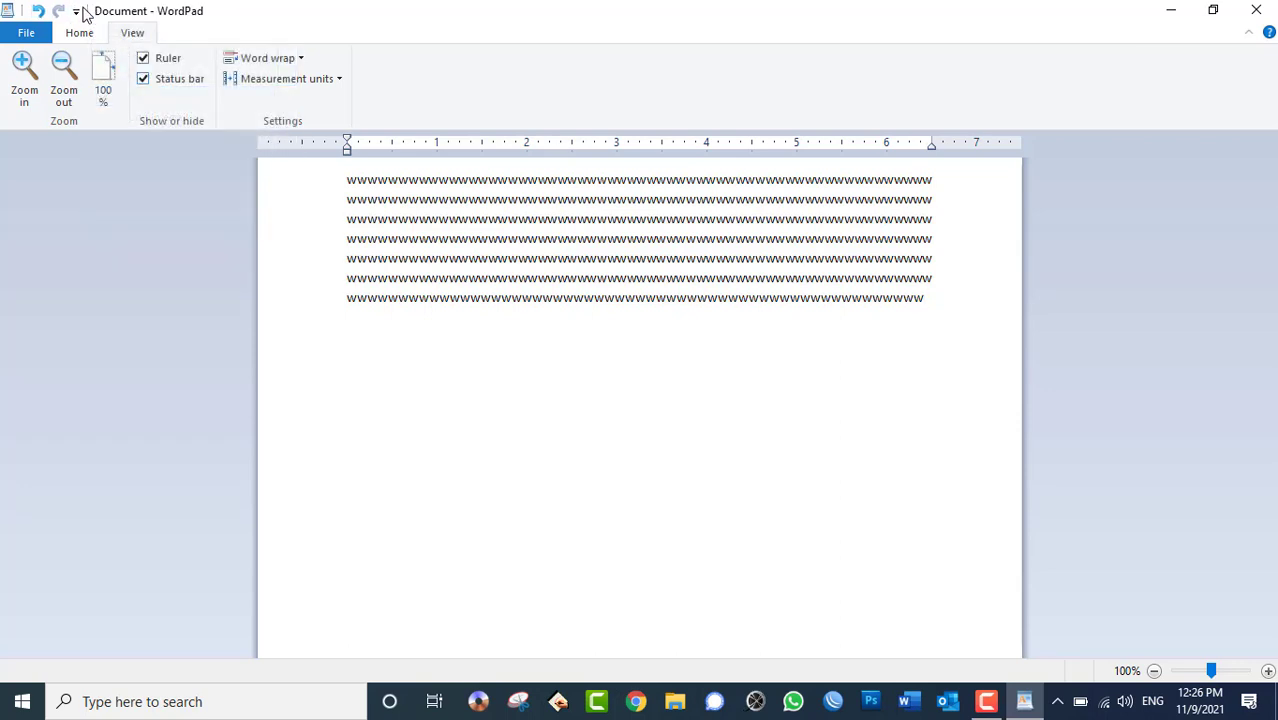
{"action": "left_click", "coordinate": [76, 11]}
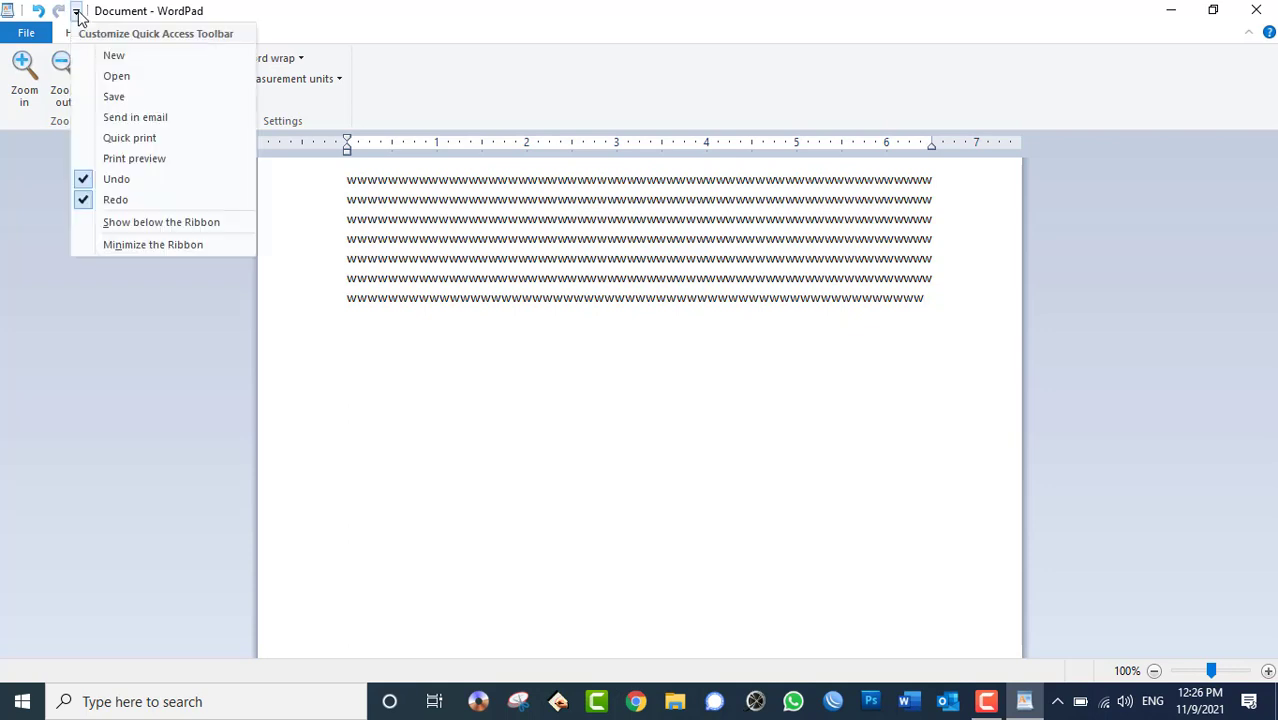
{"action": "left_click", "coordinate": [118, 54]}
Step: Cancel a Ctrl+N new-document prompt to keep the current text, then reopen the toolbar list
{"action": "key", "text": "ctrl+n"}
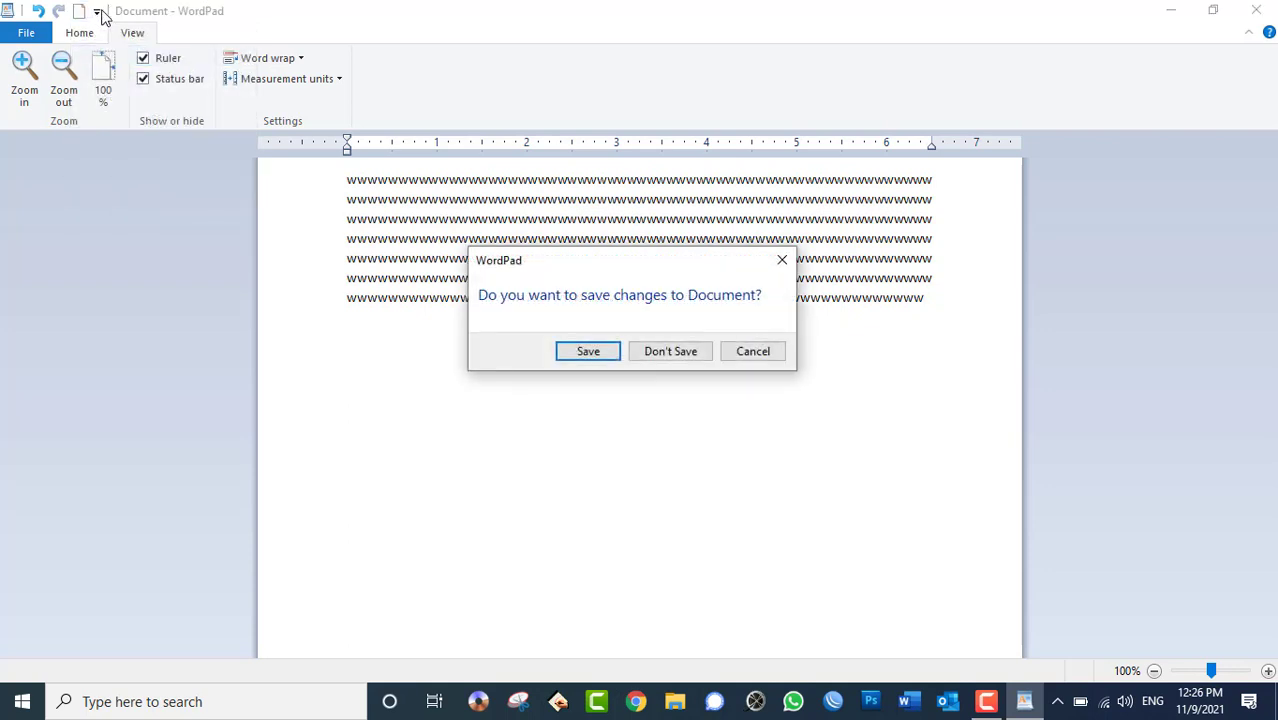
{"action": "key", "text": "Escape"}
{"action": "left_click", "coordinate": [96, 12]}
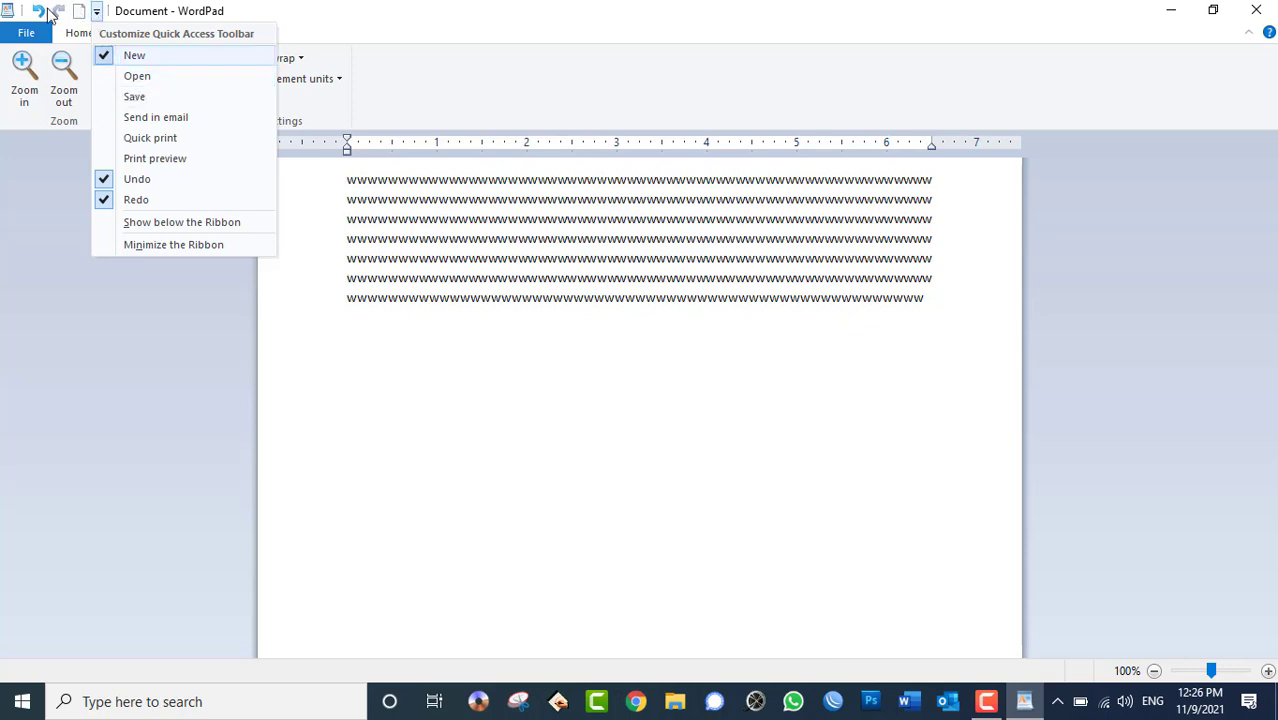
{"action": "left_click", "coordinate": [295, 176]}
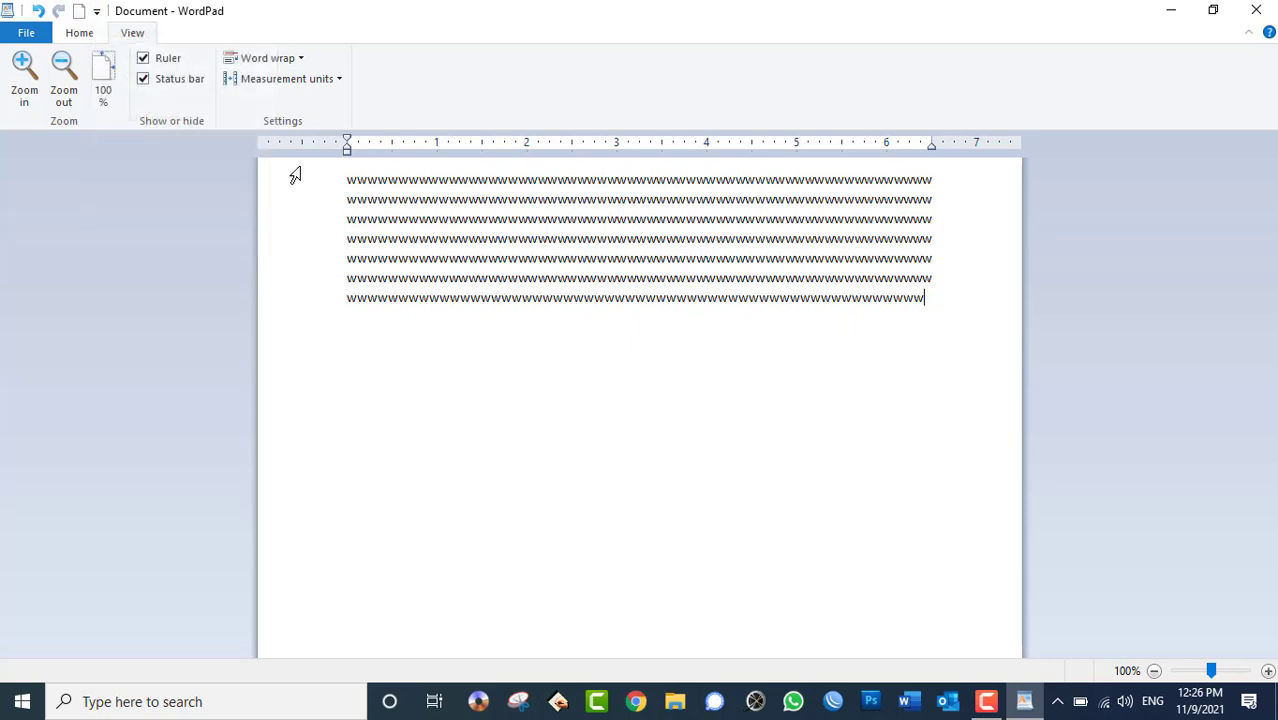
{"action": "left_click", "coordinate": [83, 32]}
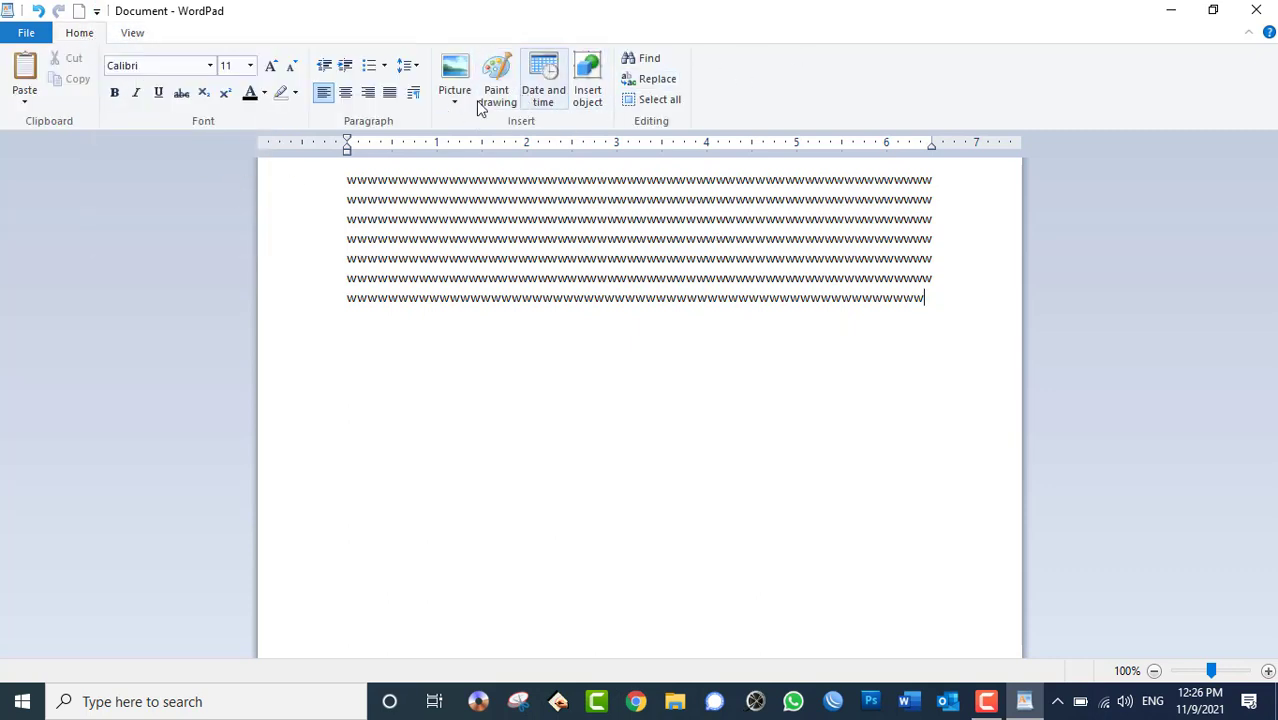
{"action": "left_click", "coordinate": [124, 35]}
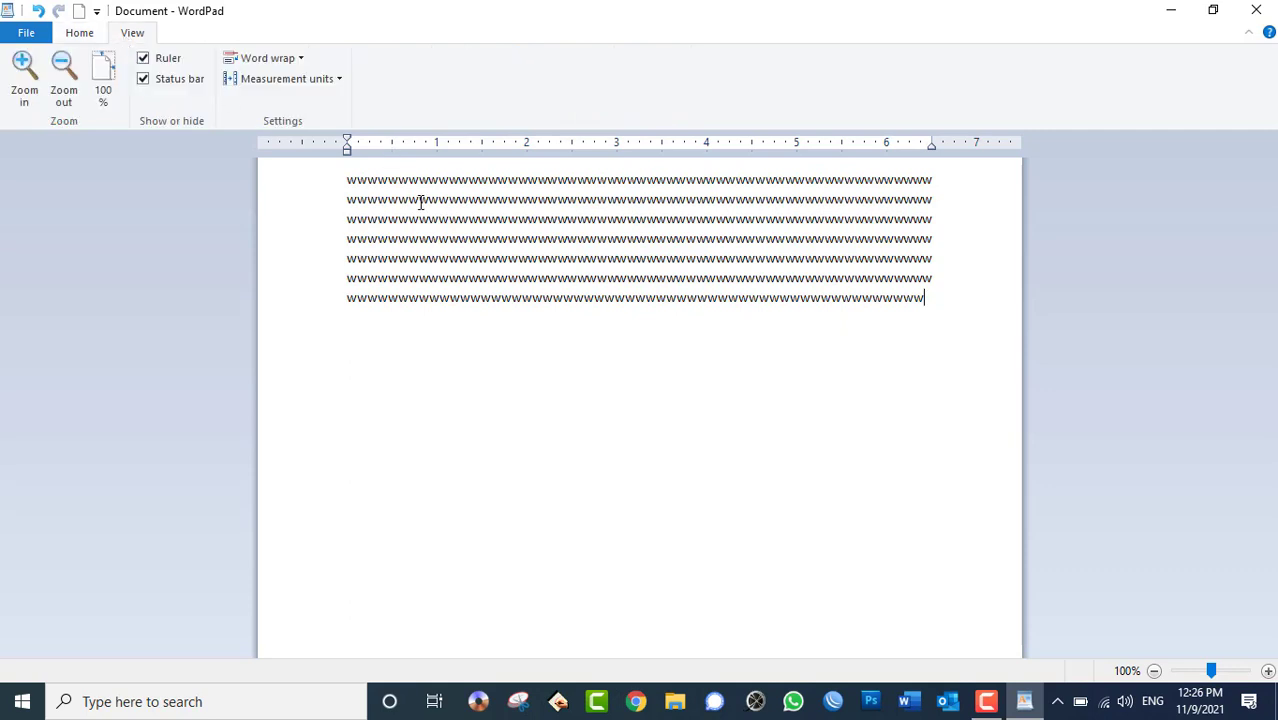
{"action": "left_click", "coordinate": [96, 11]}
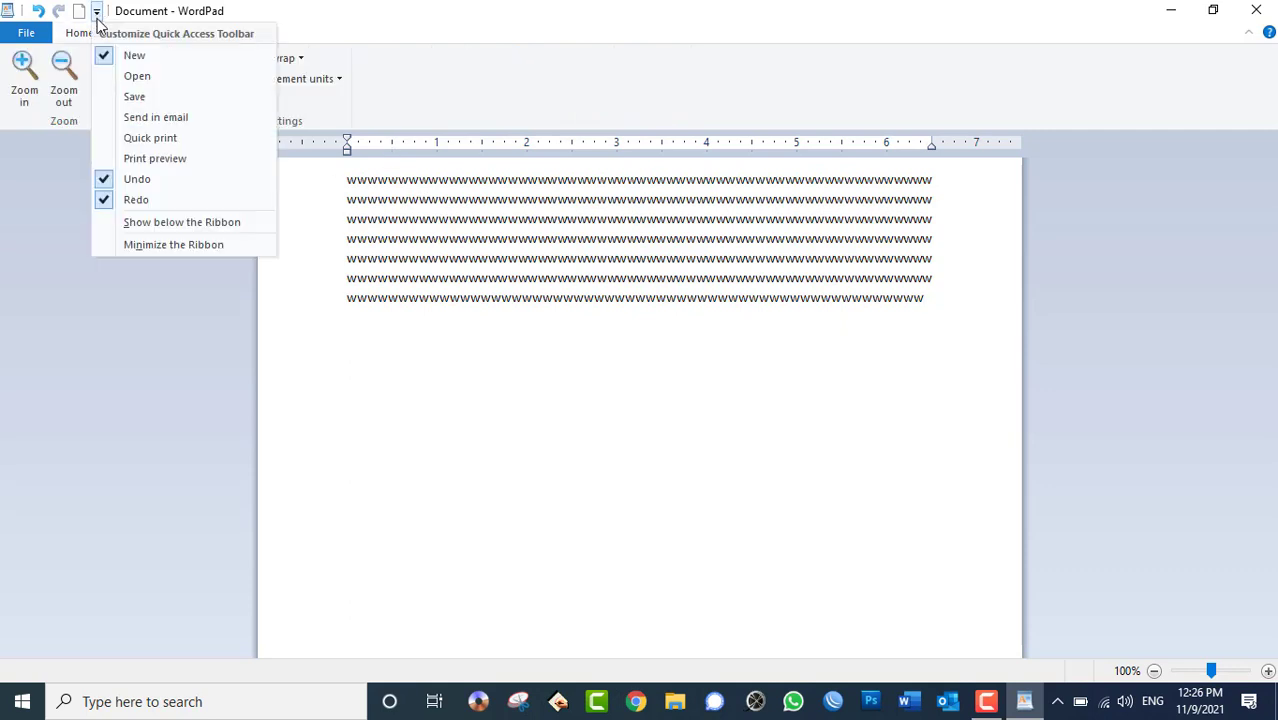
Step: Minimize the ribbon, preview its Home and View panels, then restore the full ribbon
{"action": "left_click", "coordinate": [170, 247]}
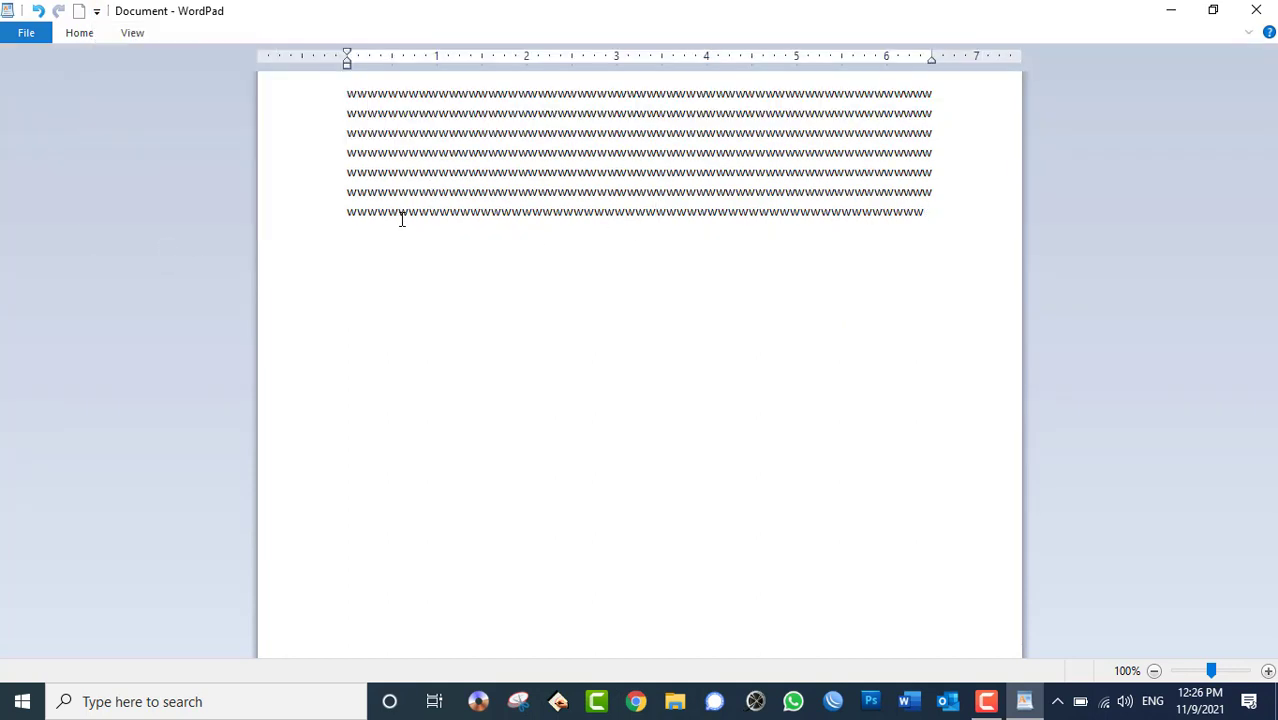
{"action": "left_click", "coordinate": [80, 33]}
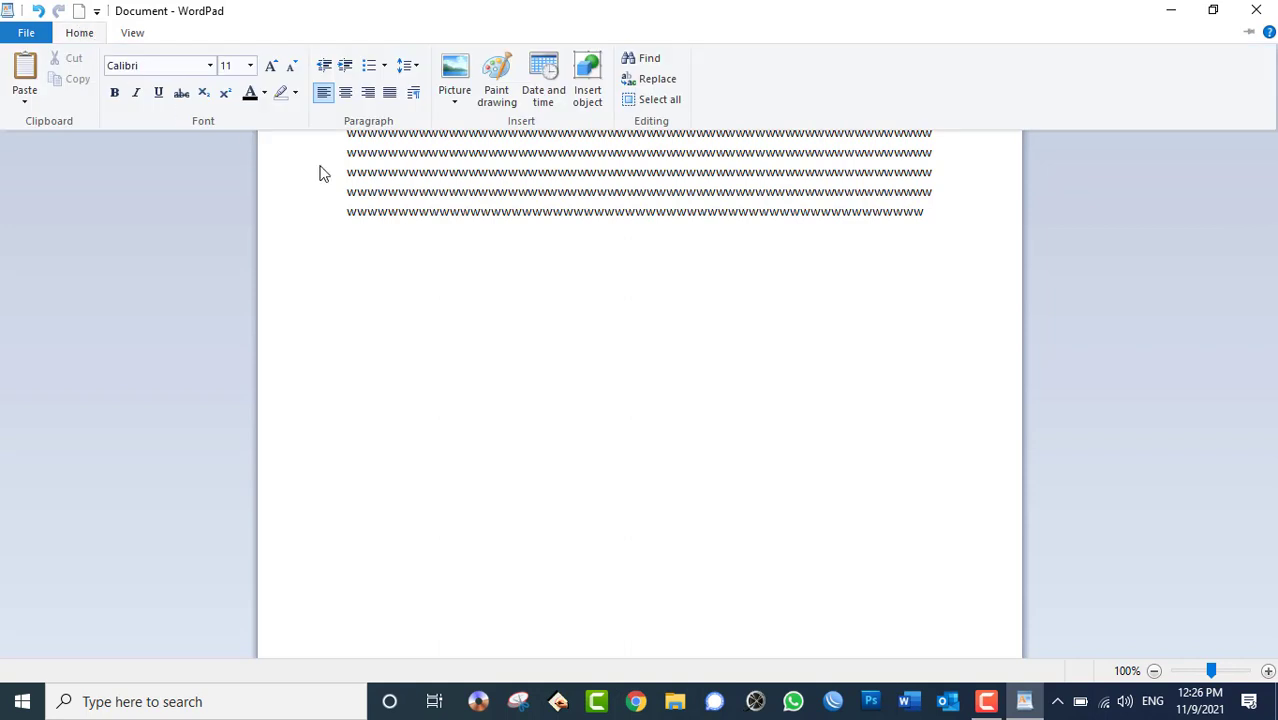
{"action": "left_click", "coordinate": [125, 36]}
{"action": "left_click", "coordinate": [755, 327]}
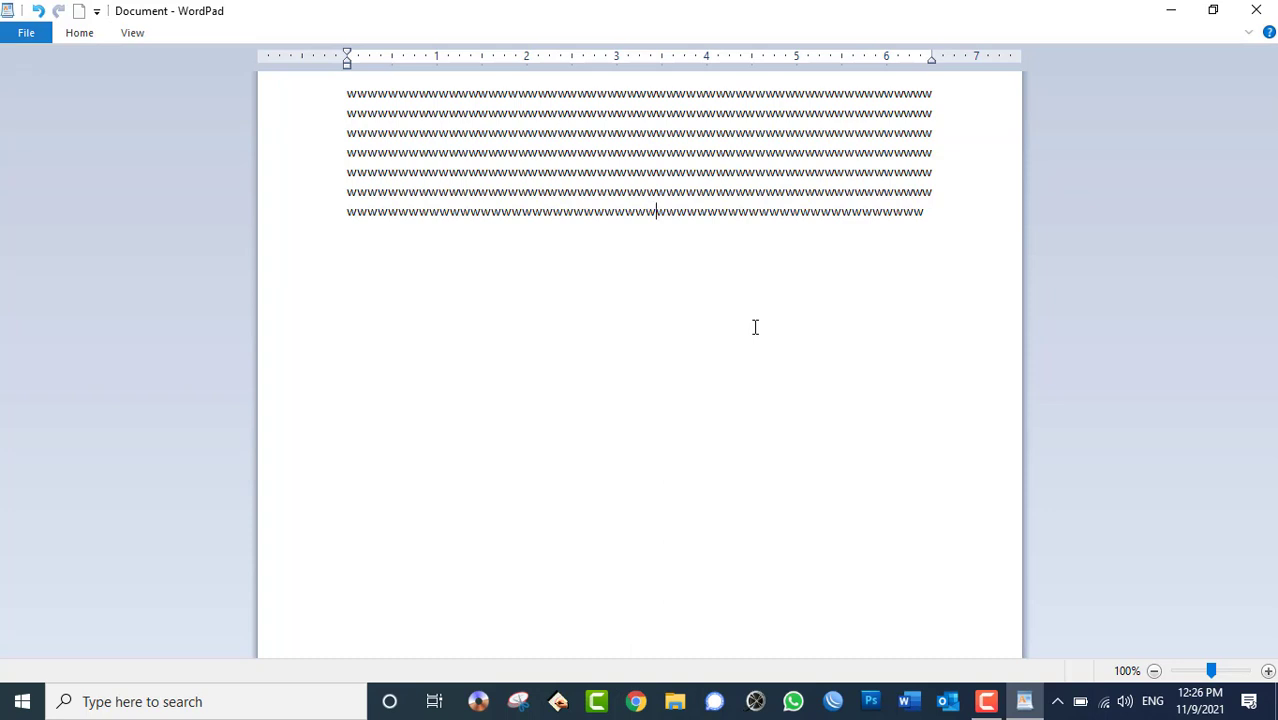
{"action": "left_click", "coordinate": [96, 11]}
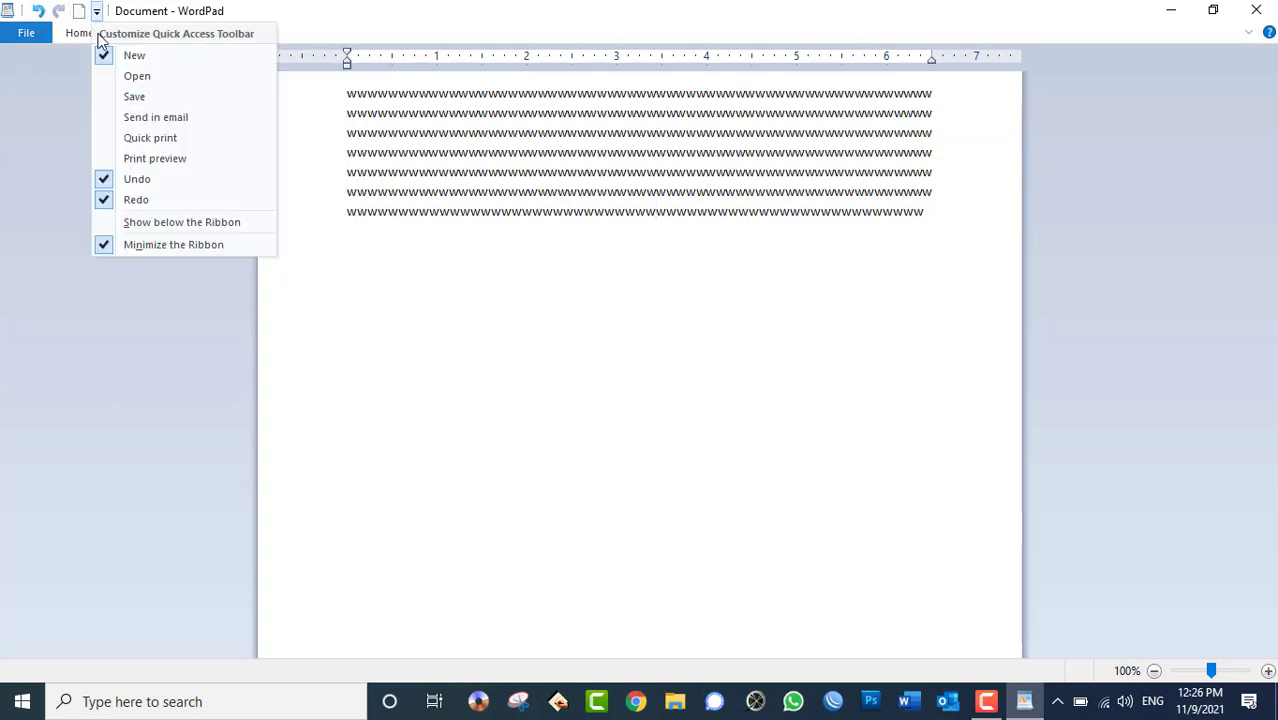
{"action": "left_click", "coordinate": [173, 245]}
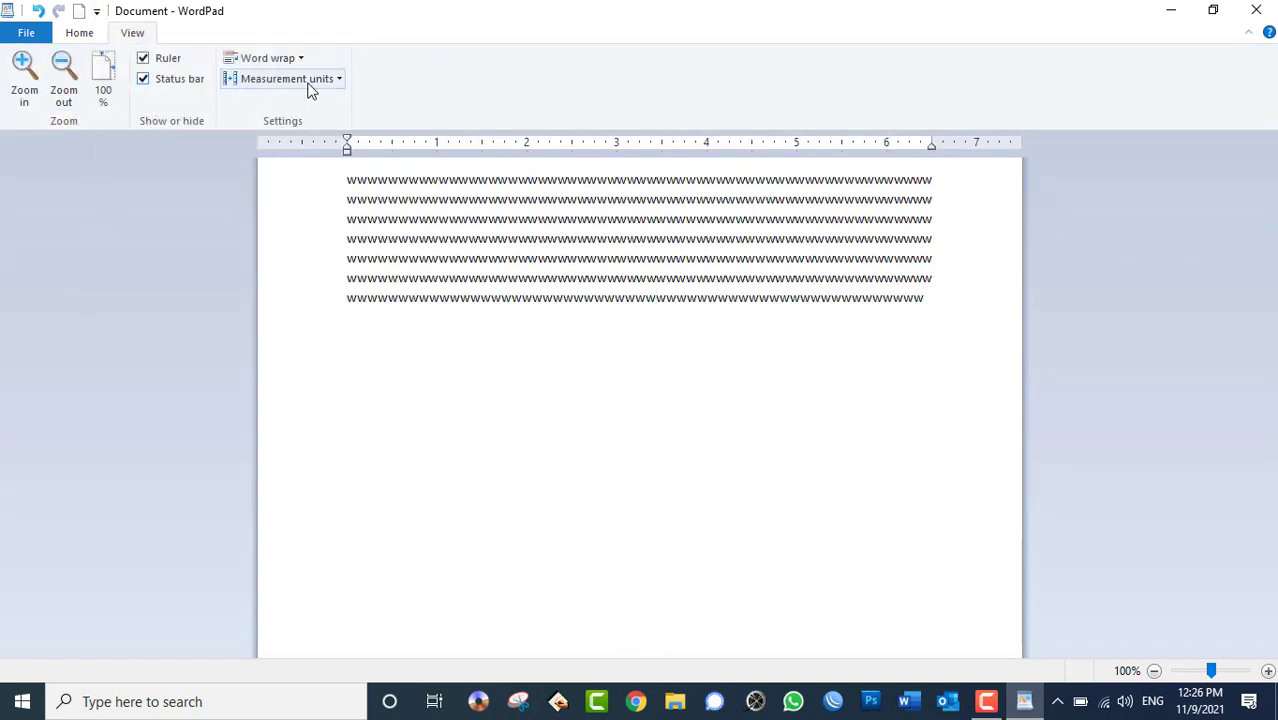
{"action": "left_click", "coordinate": [79, 33]}
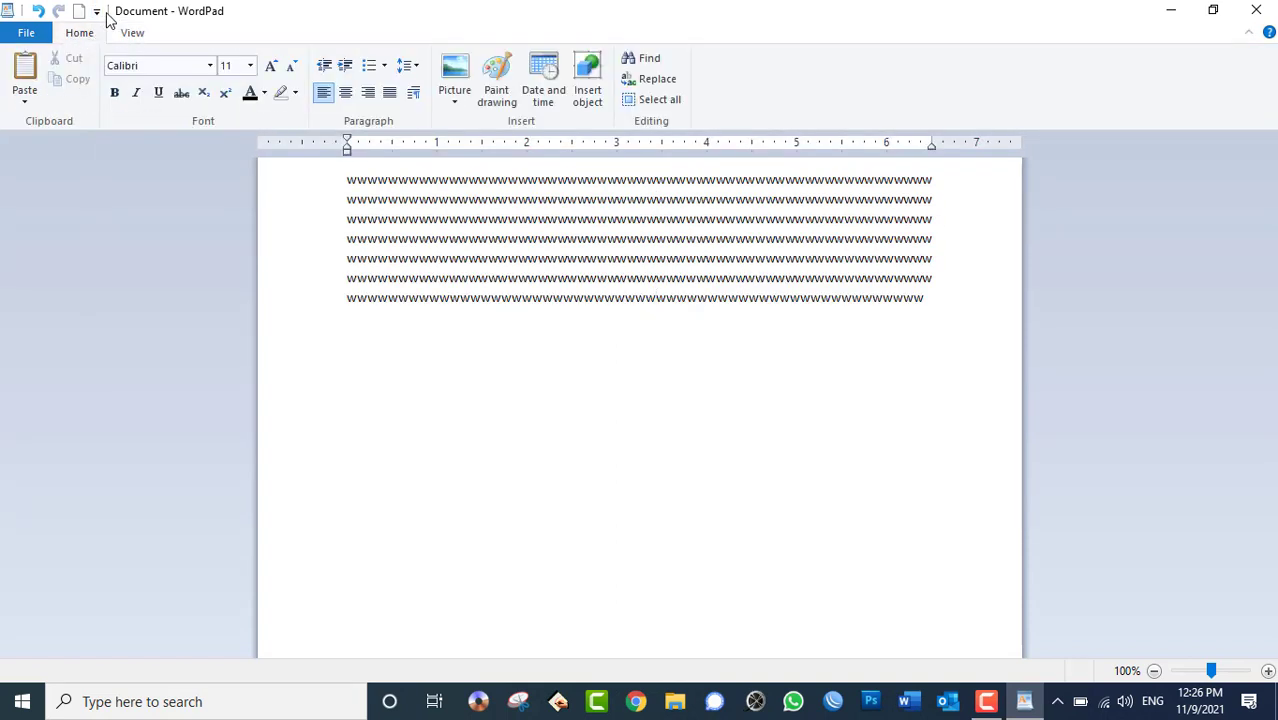
Step: Move the Quick Access Toolbar below the ribbon, then back above it
{"action": "left_click", "coordinate": [96, 11]}
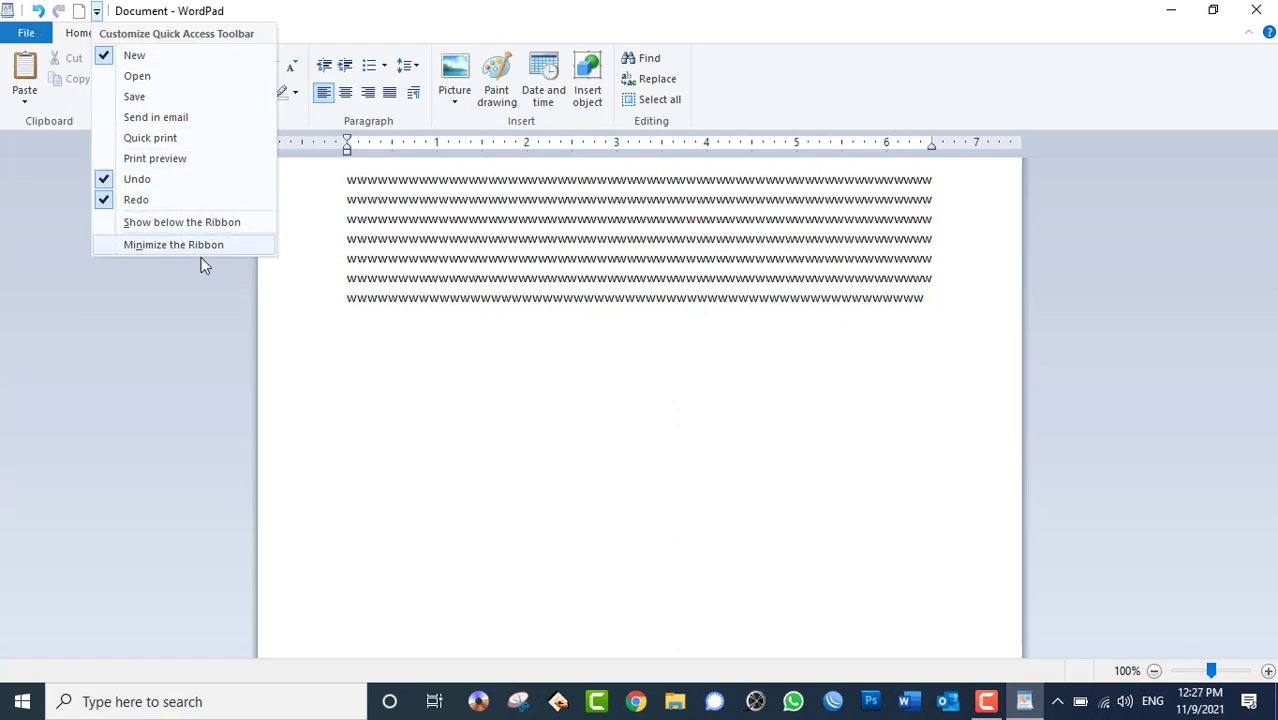
{"action": "left_click", "coordinate": [194, 221]}
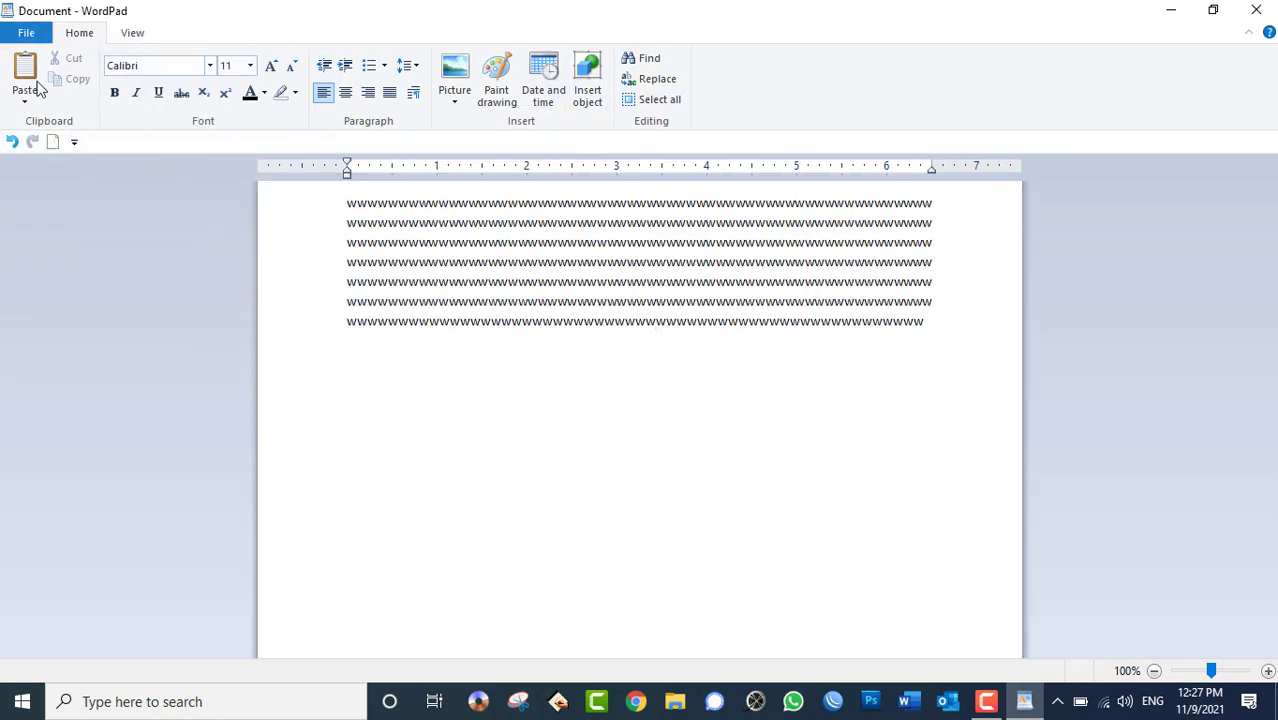
{"action": "left_click", "coordinate": [75, 140]}
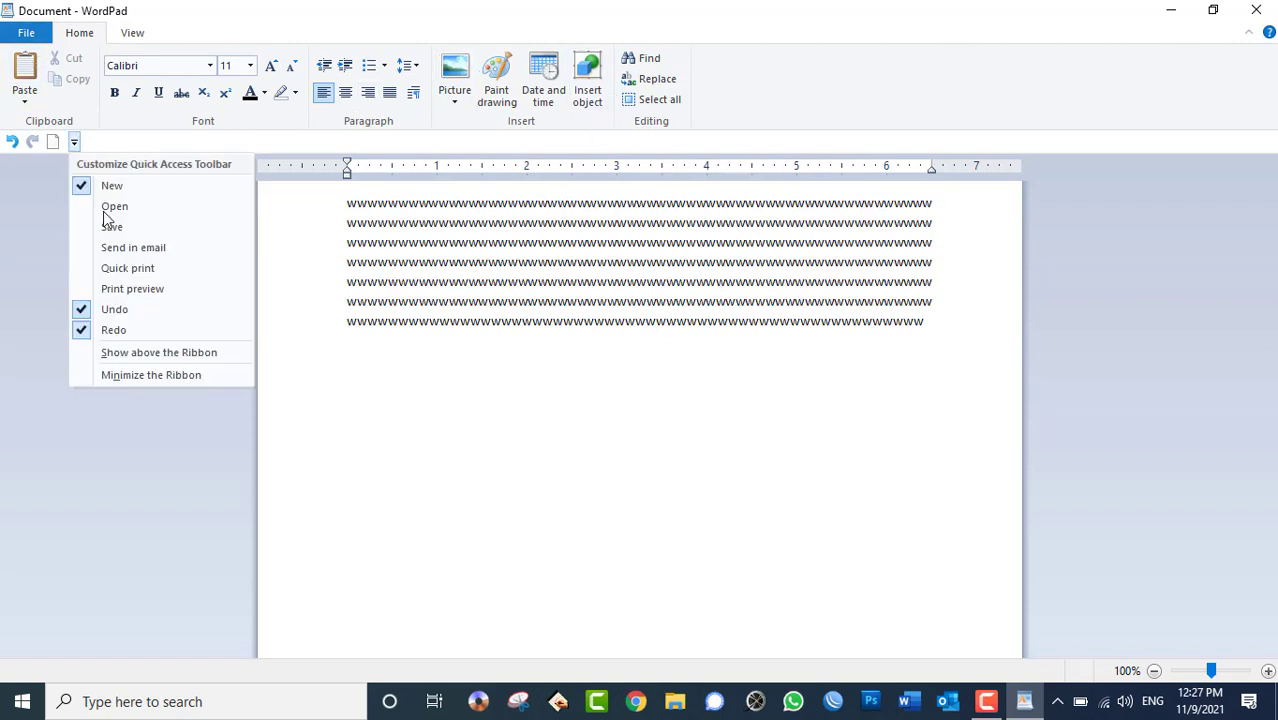
{"action": "left_click", "coordinate": [157, 358]}
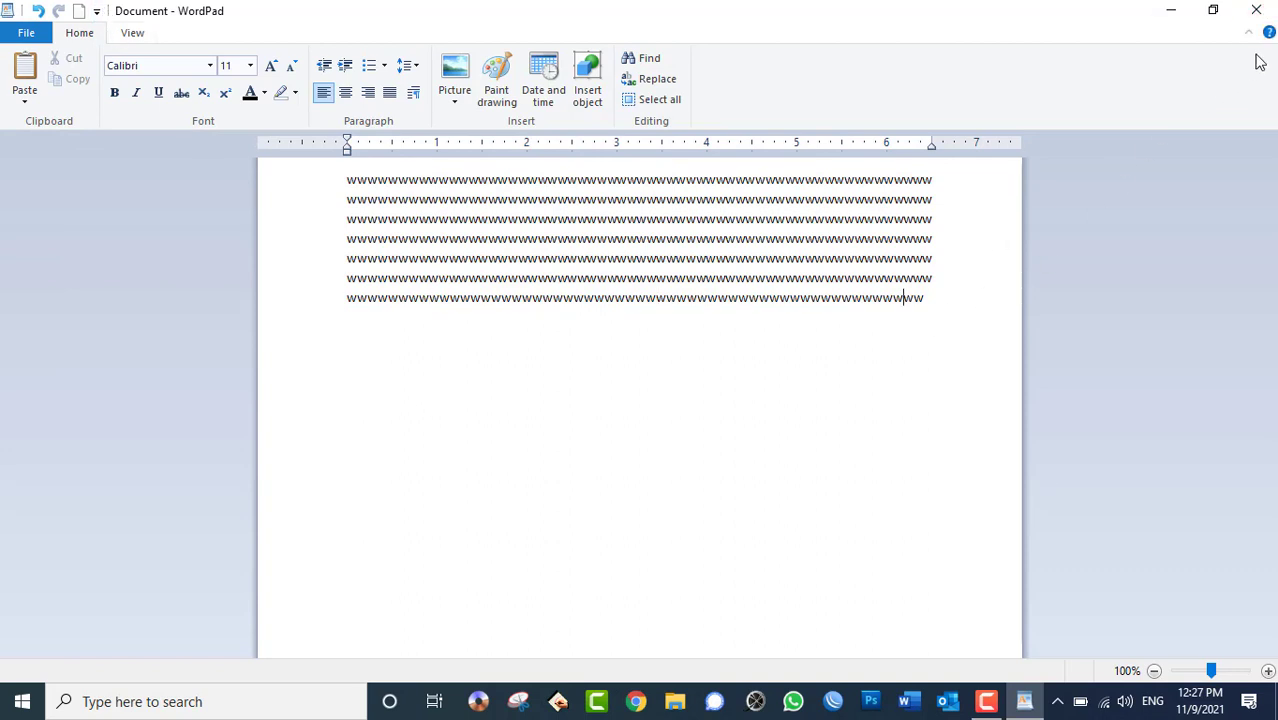
{"action": "left_click", "coordinate": [1268, 36]}
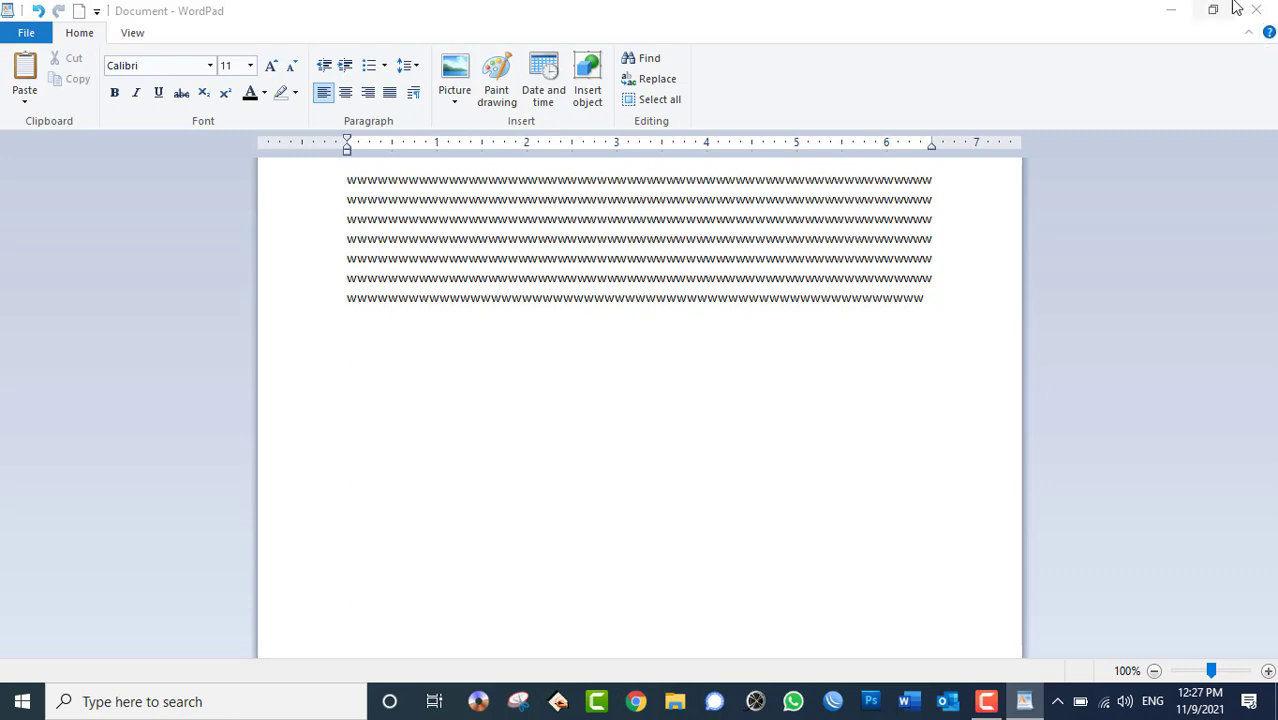
Step: Close WordPad with Don't Save, refresh the desktop, and close the browser that opened
{"action": "left_click", "coordinate": [1256, 10]}
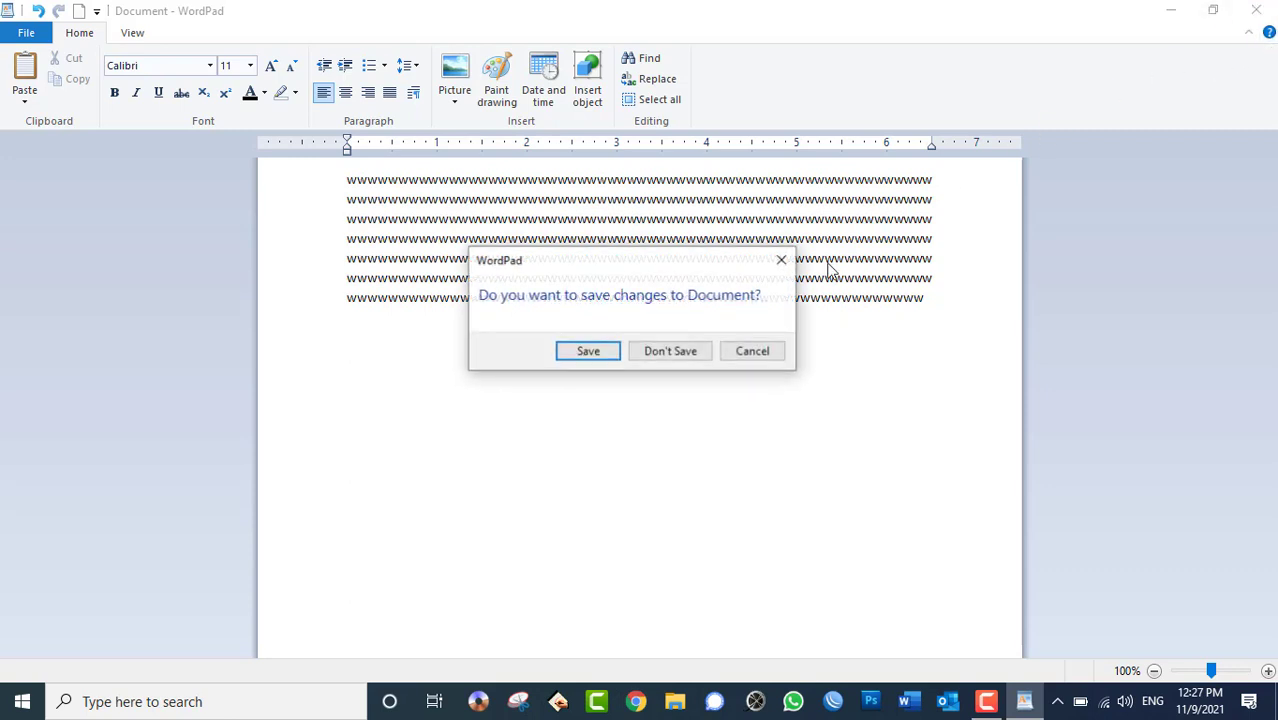
{"action": "left_click", "coordinate": [655, 355]}
{"action": "right_click", "coordinate": [529, 253]}
{"action": "left_click", "coordinate": [578, 310]}
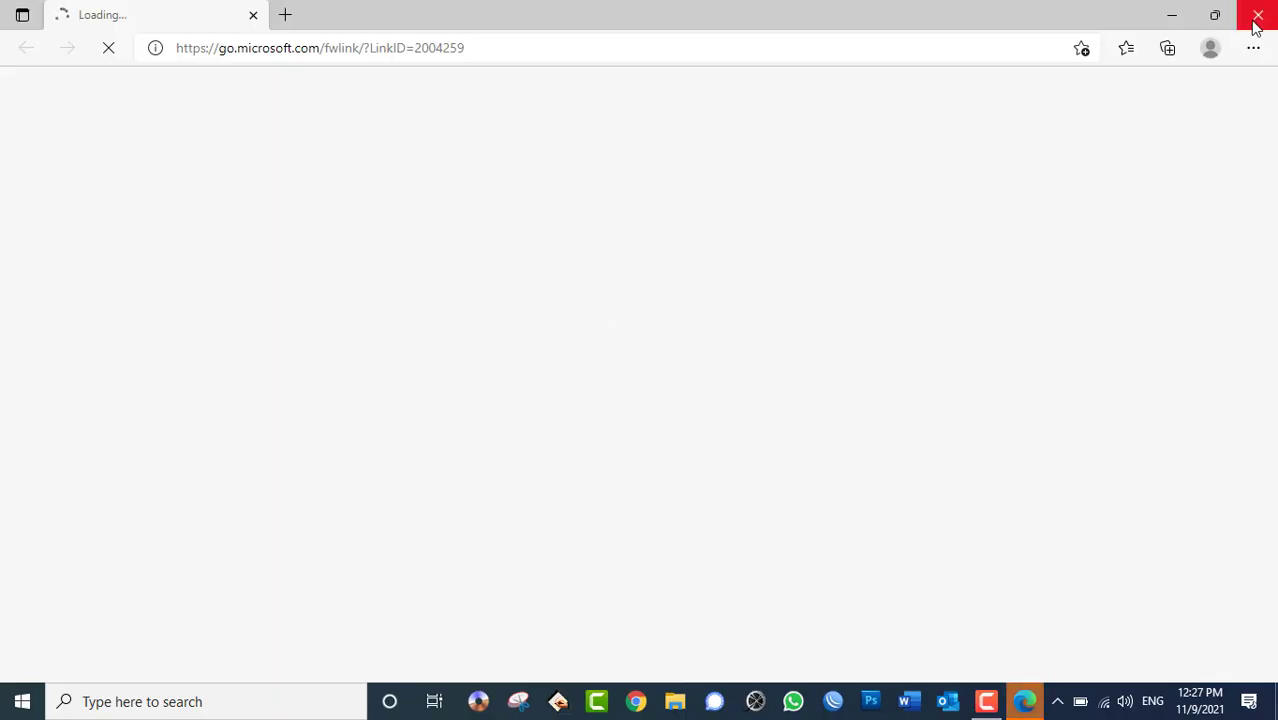
{"action": "left_click", "coordinate": [1258, 14]}
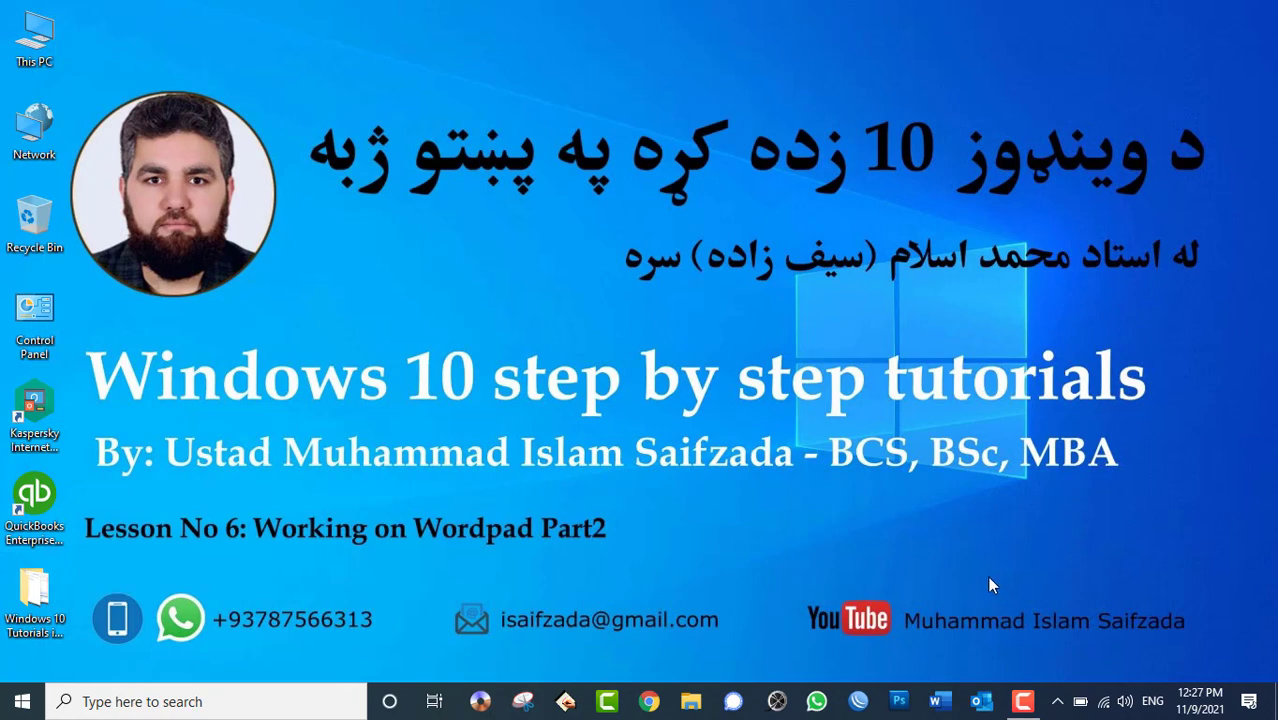
{"action": "left_click", "coordinate": [1025, 702]}
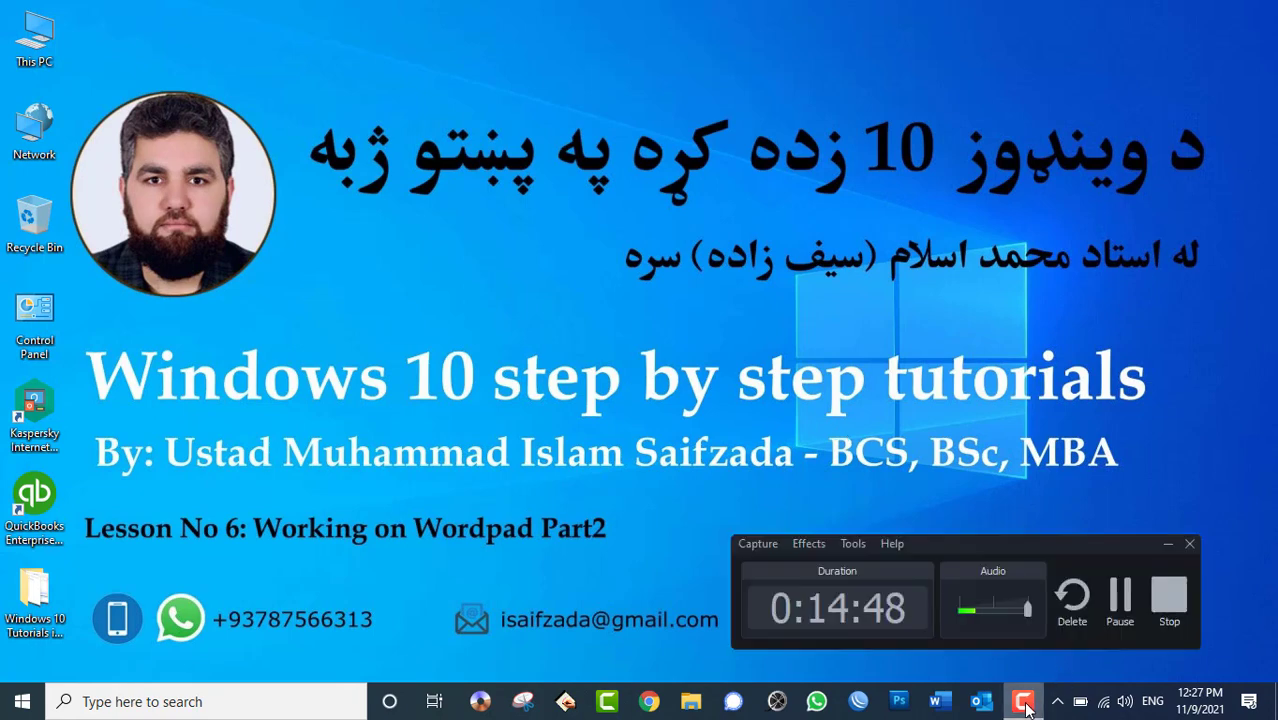